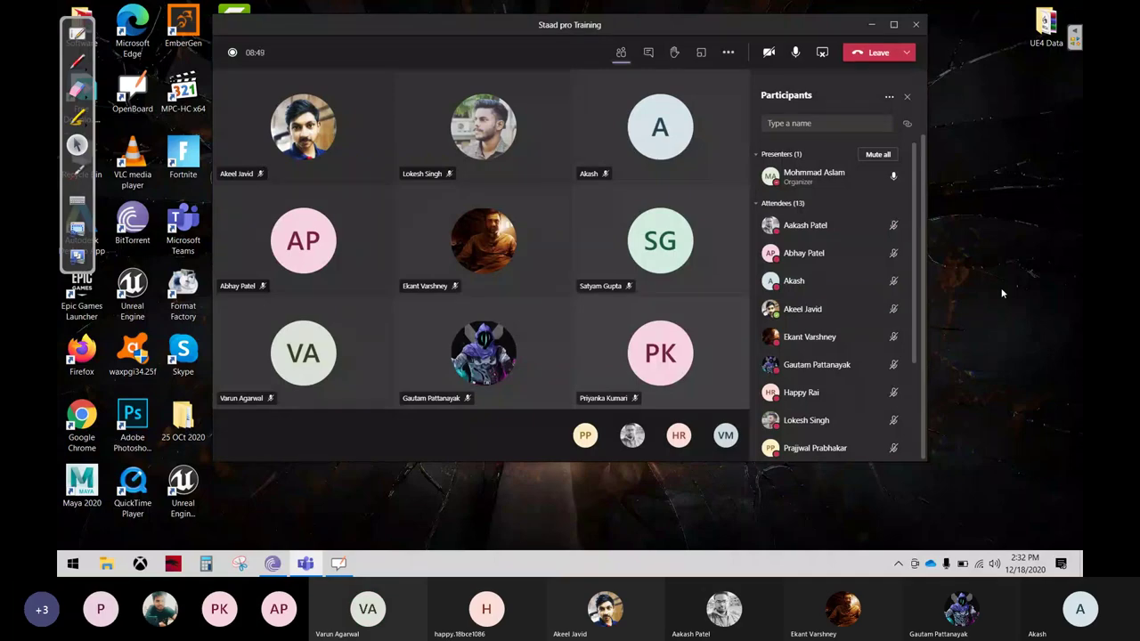
Bring the OpenBoard window to the front, showing a blank whiteboard page full screen over Teams.
{"action": "left_click", "coordinate": [77, 35]}
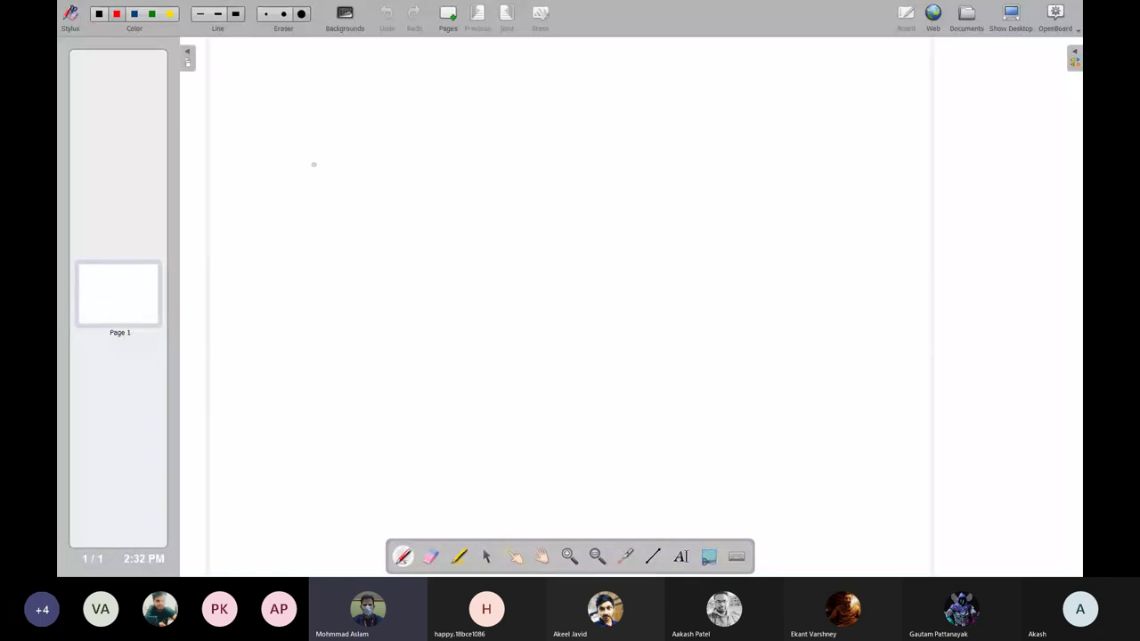
Draw the red left ladder leg: two posts with crossbars, rungs and middle dividers.
{"action": "left_click_drag", "start_coordinate": [313, 163], "coordinate": [306, 405]}
{"action": "left_click_drag", "start_coordinate": [392, 158], "coordinate": [386, 394]}
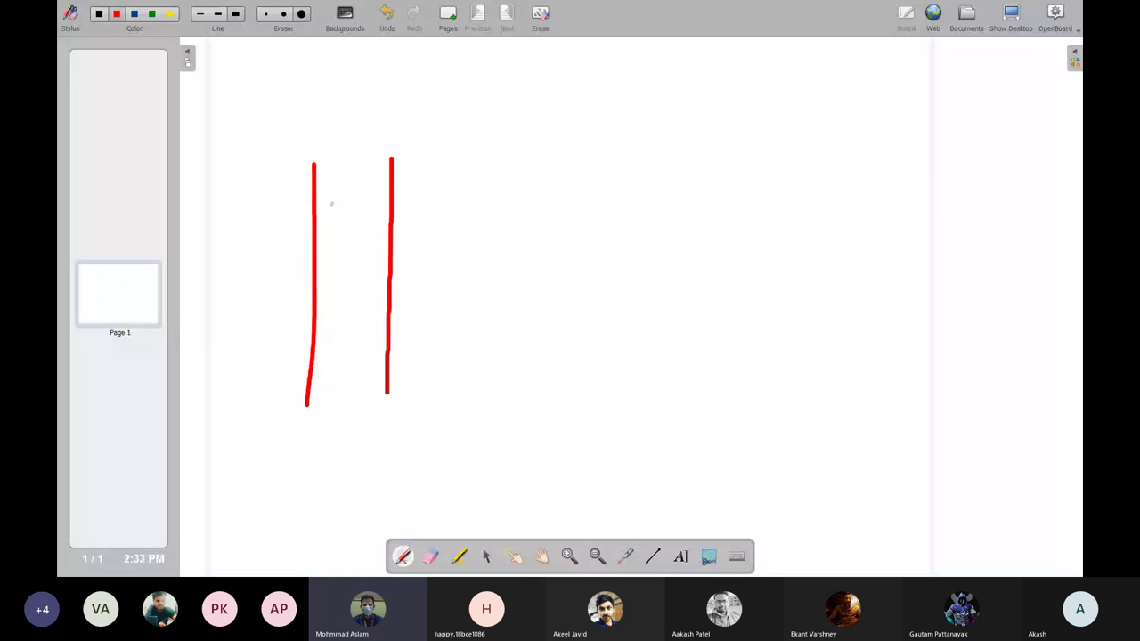
{"action": "left_click_drag", "start_coordinate": [315, 196], "coordinate": [404, 203]}
{"action": "left_click_drag", "start_coordinate": [314, 281], "coordinate": [406, 282]}
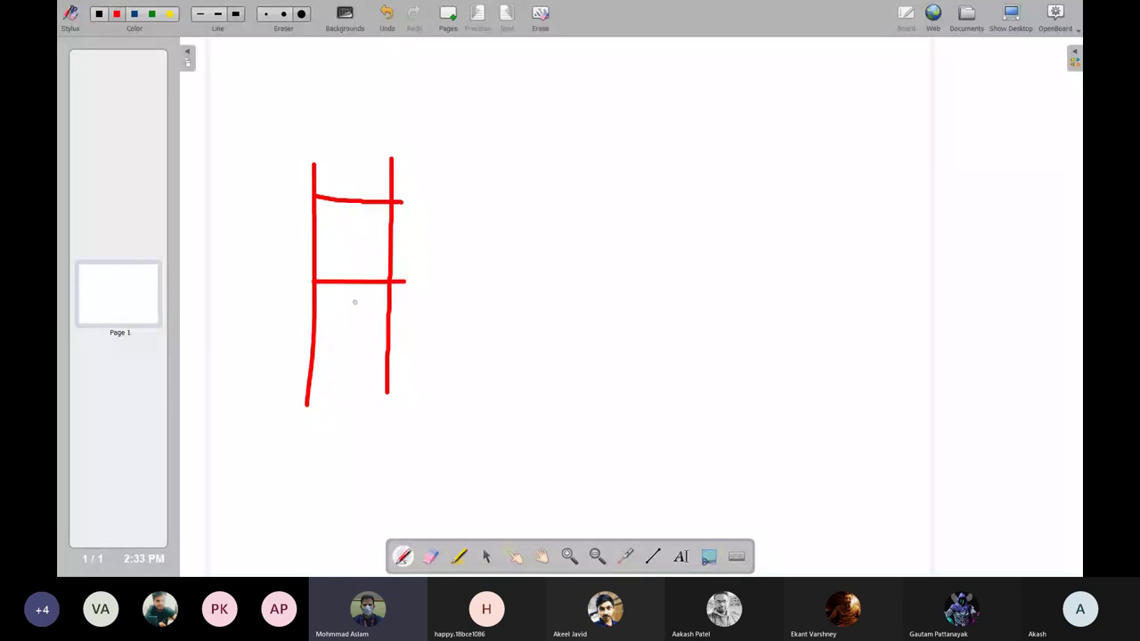
{"action": "left_click_drag", "start_coordinate": [353, 201], "coordinate": [355, 292]}
{"action": "left_click_drag", "start_coordinate": [307, 360], "coordinate": [386, 367]}
{"action": "left_click_drag", "start_coordinate": [353, 285], "coordinate": [353, 370]}
{"action": "left_click_drag", "start_coordinate": [313, 160], "coordinate": [394, 158]}
Draw the right leg with rungs and dividers plus the top beam, then add blank page 2.
{"action": "left_click_drag", "start_coordinate": [700, 163], "coordinate": [696, 396]}
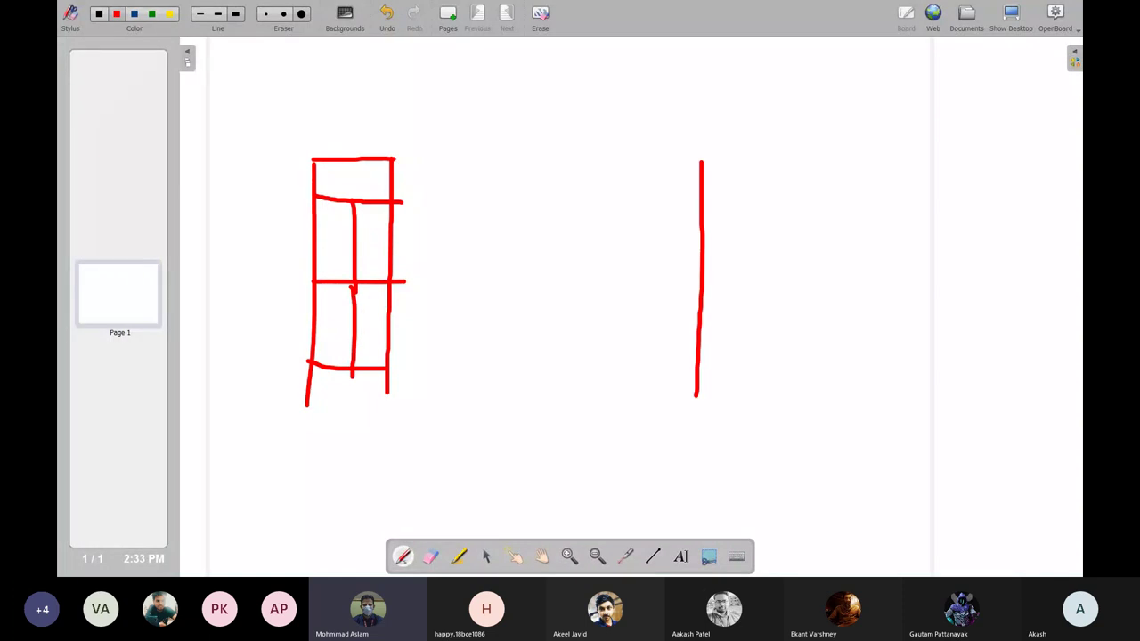
{"action": "mouse_move", "coordinate": [699, 163]}
{"action": "left_mouse_down"}
{"action": "mouse_move", "coordinate": [738, 163]}
{"action": "mouse_move", "coordinate": [784, 390]}
{"action": "left_mouse_up"}
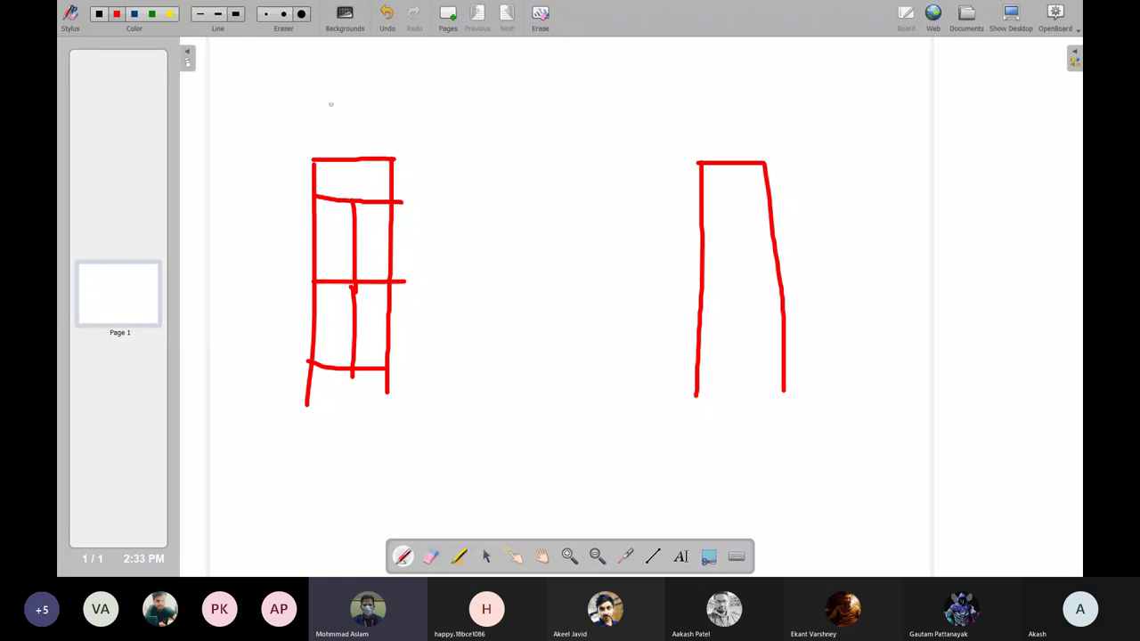
{"action": "mouse_move", "coordinate": [312, 81]}
{"action": "left_mouse_down"}
{"action": "mouse_move", "coordinate": [320, 159]}
{"action": "mouse_move", "coordinate": [672, 170]}
{"action": "mouse_move", "coordinate": [774, 127]}
{"action": "mouse_move", "coordinate": [674, 103]}
{"action": "mouse_move", "coordinate": [313, 86]}
{"action": "left_mouse_up"}
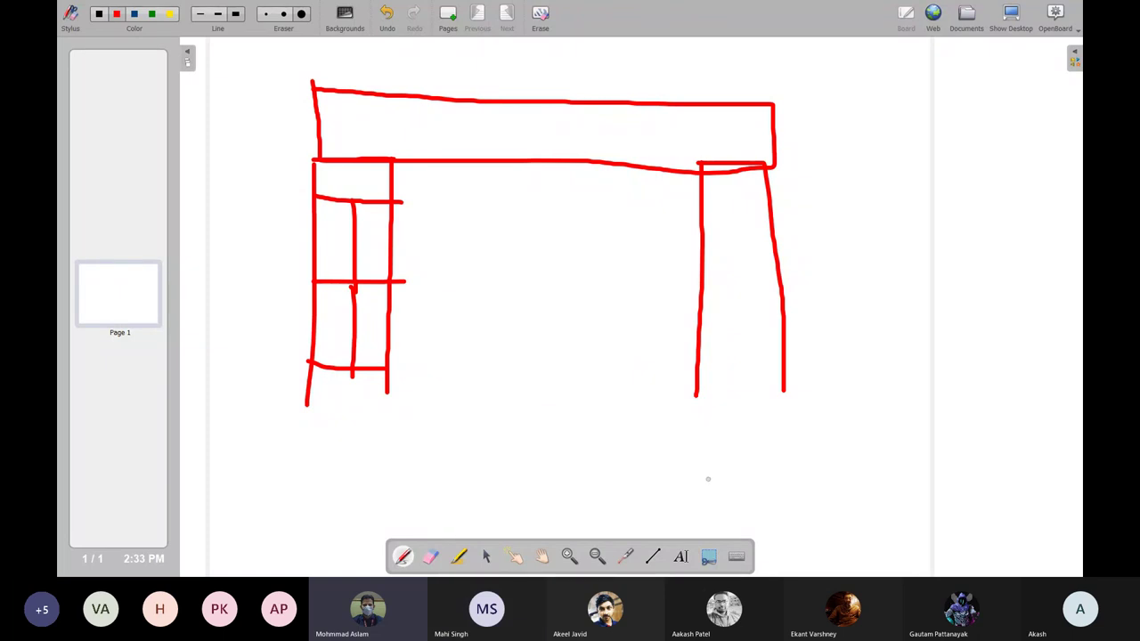
{"action": "left_click_drag", "start_coordinate": [709, 201], "coordinate": [761, 200]}
{"action": "left_click_drag", "start_coordinate": [708, 285], "coordinate": [779, 277]}
{"action": "left_click_drag", "start_coordinate": [734, 206], "coordinate": [739, 265]}
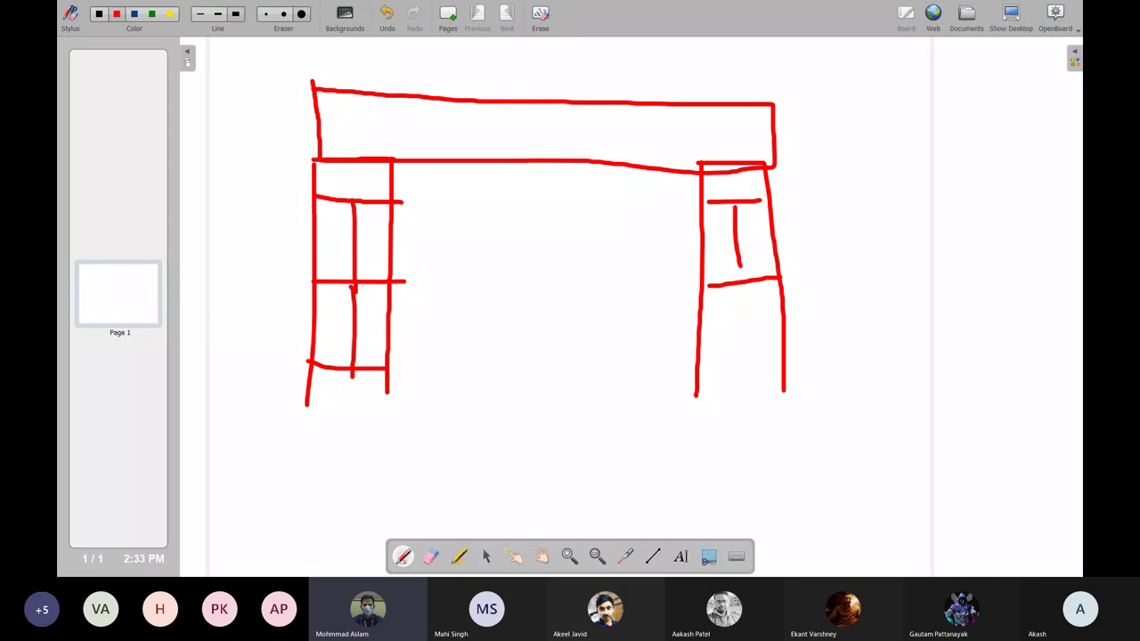
{"action": "left_click_drag", "start_coordinate": [698, 372], "coordinate": [771, 367]}
{"action": "left_click_drag", "start_coordinate": [735, 286], "coordinate": [738, 352]}
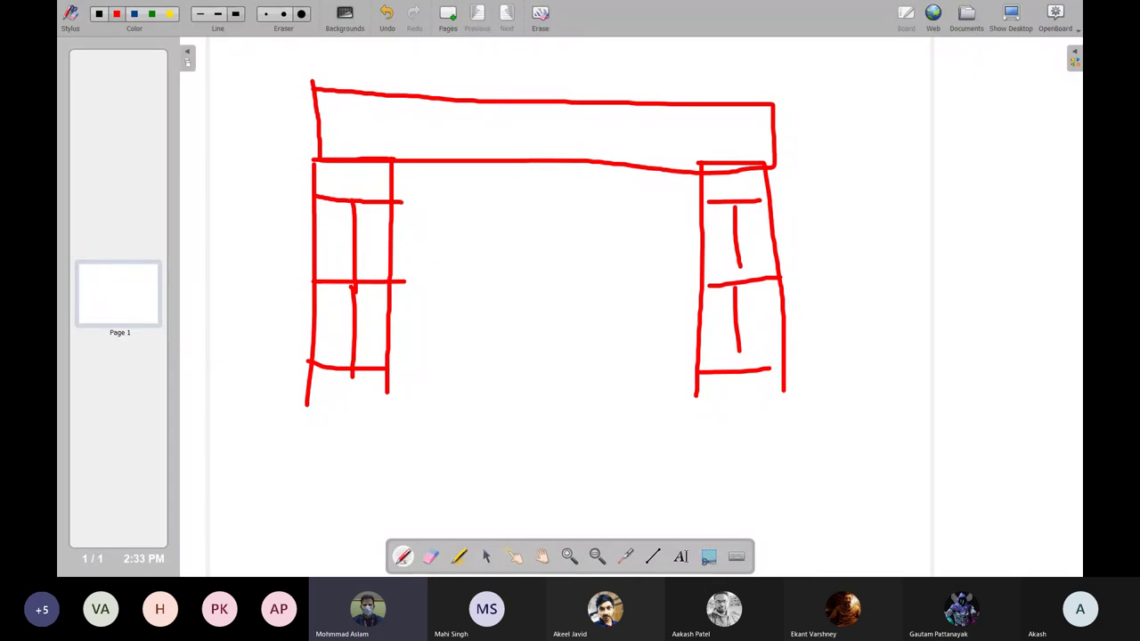
{"action": "left_click", "coordinate": [450, 18]}
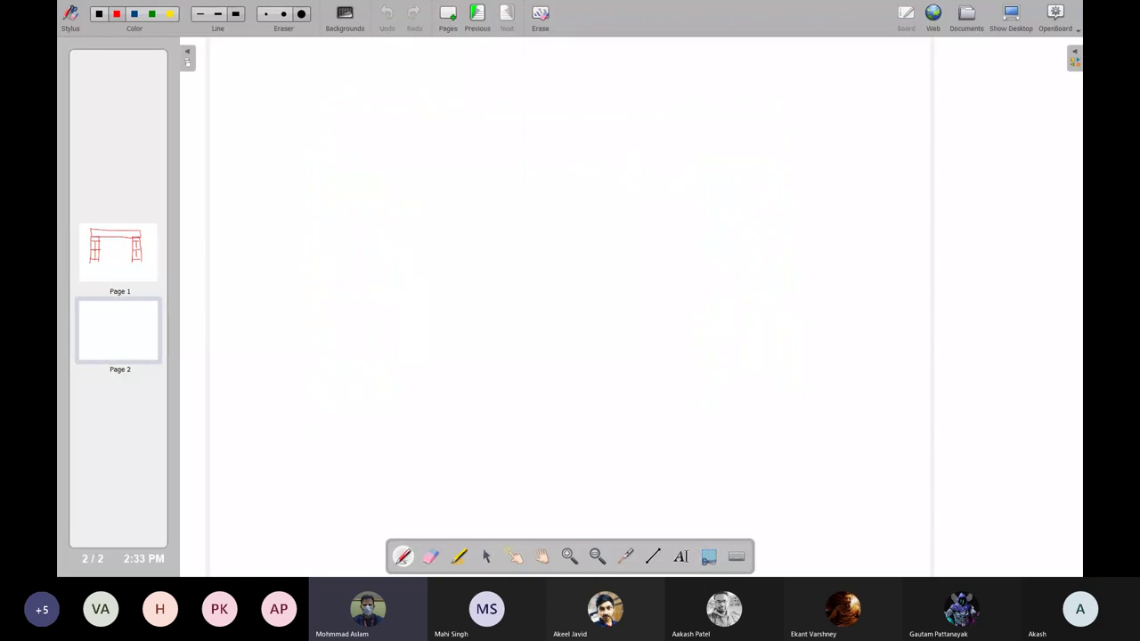
Draw beam A–B with a hatched pin support, a roller support and the span dimension.
{"action": "left_click_drag", "start_coordinate": [435, 165], "coordinate": [812, 170]}
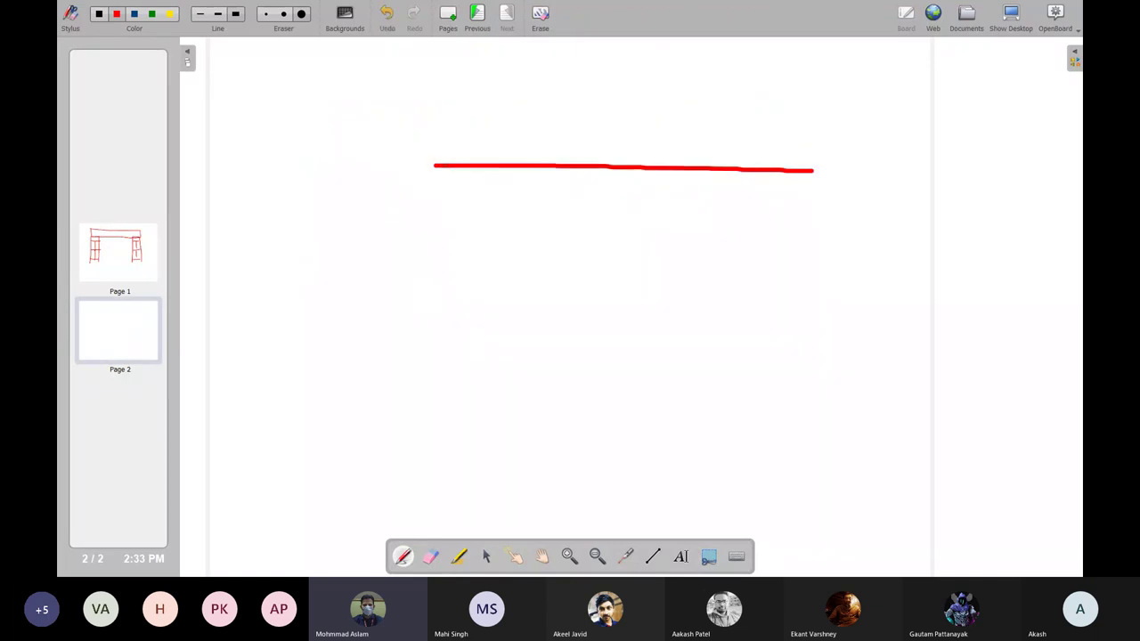
{"action": "mouse_move", "coordinate": [434, 166]}
{"action": "left_mouse_down"}
{"action": "mouse_move", "coordinate": [417, 215]}
{"action": "mouse_move", "coordinate": [457, 215]}
{"action": "mouse_move", "coordinate": [434, 169]}
{"action": "left_mouse_up"}
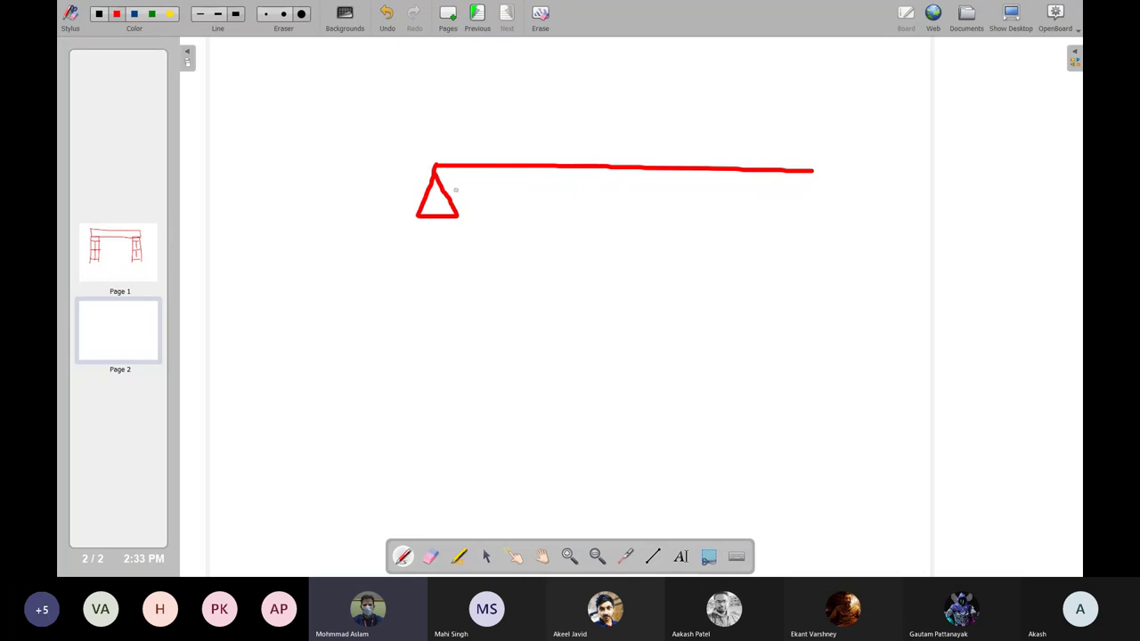
{"action": "mouse_move", "coordinate": [425, 217]}
{"action": "left_mouse_down"}
{"action": "mouse_move", "coordinate": [415, 230]}
{"action": "mouse_move", "coordinate": [425, 238]}
{"action": "mouse_move", "coordinate": [447, 236]}
{"action": "left_mouse_up"}
{"action": "mouse_move", "coordinate": [811, 168]}
{"action": "left_mouse_down"}
{"action": "mouse_move", "coordinate": [788, 199]}
{"action": "mouse_move", "coordinate": [843, 197]}
{"action": "mouse_move", "coordinate": [812, 169]}
{"action": "mouse_move", "coordinate": [792, 212]}
{"action": "mouse_move", "coordinate": [819, 216]}
{"action": "mouse_move", "coordinate": [825, 205]}
{"action": "mouse_move", "coordinate": [833, 215]}
{"action": "mouse_move", "coordinate": [844, 203]}
{"action": "left_mouse_up"}
{"action": "mouse_move", "coordinate": [776, 225]}
{"action": "left_mouse_down"}
{"action": "mouse_move", "coordinate": [856, 215]}
{"action": "mouse_move", "coordinate": [798, 233]}
{"action": "mouse_move", "coordinate": [807, 239]}
{"action": "left_mouse_up"}
{"action": "mouse_move", "coordinate": [437, 242]}
{"action": "left_mouse_down"}
{"action": "mouse_move", "coordinate": [437, 277]}
{"action": "mouse_move", "coordinate": [446, 258]}
{"action": "mouse_move", "coordinate": [452, 274]}
{"action": "mouse_move", "coordinate": [573, 252]}
{"action": "mouse_move", "coordinate": [552, 280]}
{"action": "mouse_move", "coordinate": [603, 260]}
{"action": "mouse_move", "coordinate": [621, 275]}
{"action": "mouse_move", "coordinate": [825, 269]}
{"action": "mouse_move", "coordinate": [814, 286]}
{"action": "left_mouse_up"}
{"action": "mouse_move", "coordinate": [371, 191]}
{"action": "left_mouse_down"}
{"action": "mouse_move", "coordinate": [373, 153]}
{"action": "mouse_move", "coordinate": [398, 182]}
{"action": "mouse_move", "coordinate": [388, 170]}
{"action": "left_mouse_up"}
{"action": "mouse_move", "coordinate": [865, 157]}
{"action": "left_mouse_down"}
{"action": "mouse_move", "coordinate": [866, 191]}
{"action": "mouse_move", "coordinate": [882, 162]}
{"action": "mouse_move", "coordinate": [865, 191]}
{"action": "left_mouse_up"}
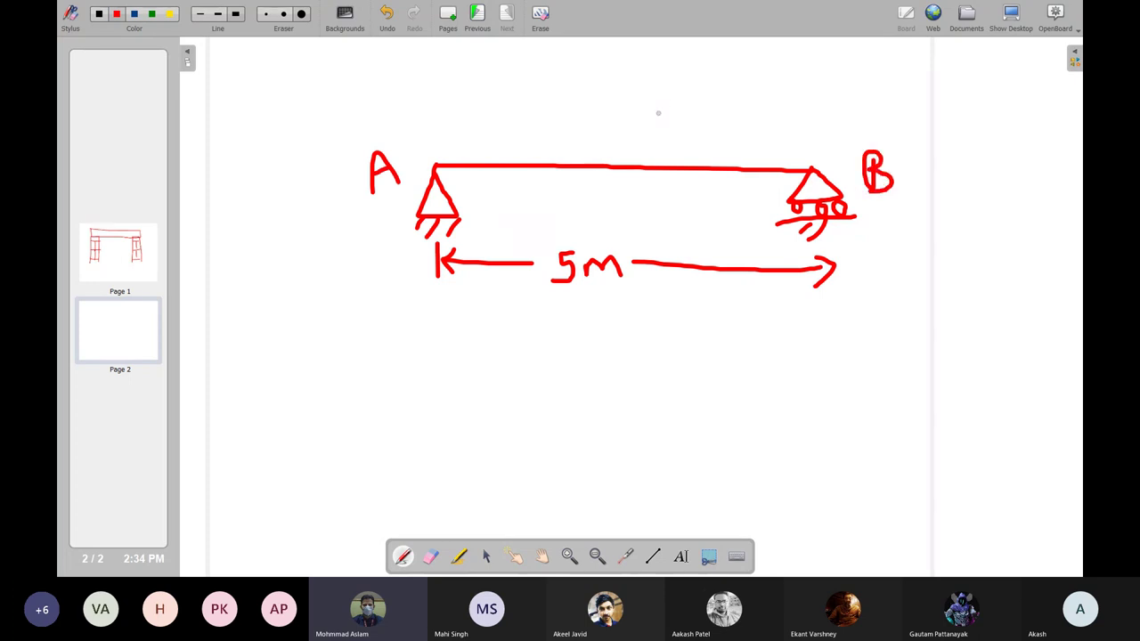
Add a mid-span downward load arrow labelled 10 KN, with 2.5 marked above the beam.
{"action": "left_click_drag", "start_coordinate": [634, 92], "coordinate": [638, 169]}
{"action": "mouse_move", "coordinate": [627, 45]}
{"action": "left_mouse_down"}
{"action": "mouse_move", "coordinate": [628, 74]}
{"action": "mouse_move", "coordinate": [641, 66]}
{"action": "mouse_move", "coordinate": [675, 80]}
{"action": "mouse_move", "coordinate": [679, 64]}
{"action": "mouse_move", "coordinate": [695, 78]}
{"action": "left_mouse_up"}
{"action": "mouse_move", "coordinate": [705, 55]}
{"action": "left_mouse_down"}
{"action": "mouse_move", "coordinate": [706, 78]}
{"action": "mouse_move", "coordinate": [727, 50]}
{"action": "left_mouse_up"}
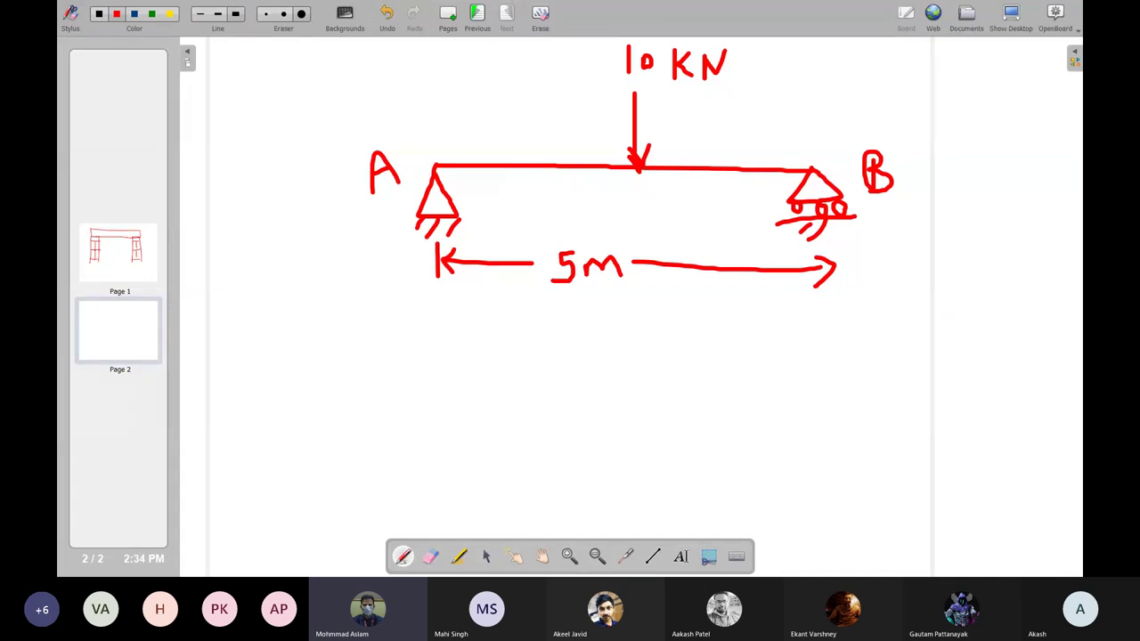
{"action": "mouse_move", "coordinate": [506, 130]}
{"action": "left_mouse_down"}
{"action": "mouse_move", "coordinate": [527, 153]}
{"action": "mouse_move", "coordinate": [562, 118]}
{"action": "mouse_move", "coordinate": [548, 146]}
{"action": "left_mouse_up"}
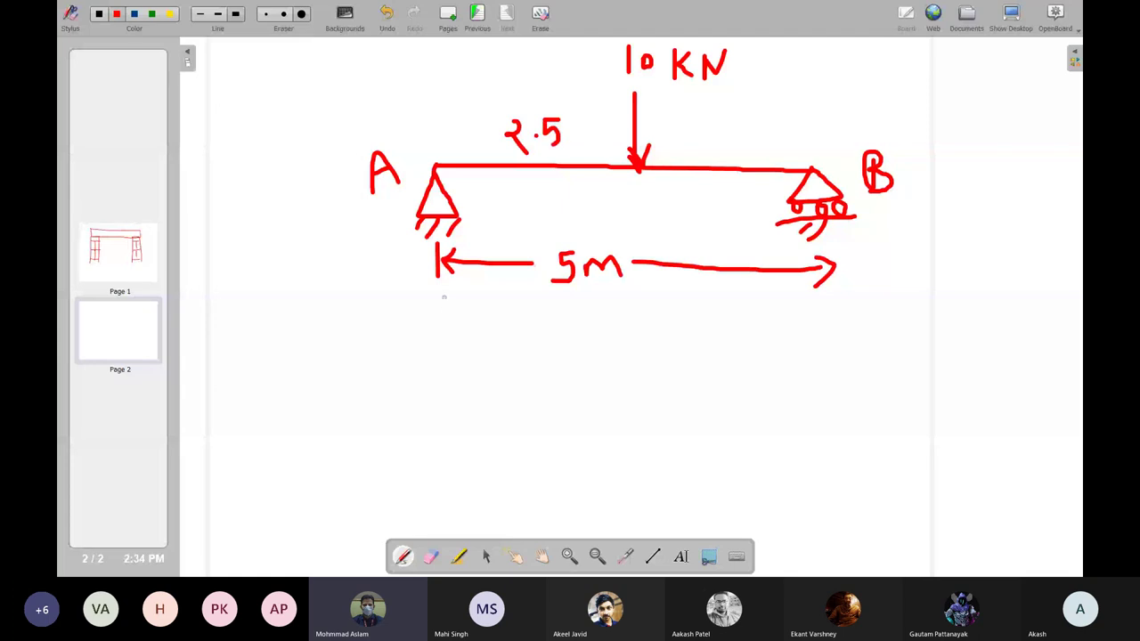
Draw the upward reaction arrow RA under support A and start the arrow under B.
{"action": "left_click_drag", "start_coordinate": [442, 288], "coordinate": [439, 361]}
{"action": "mouse_move", "coordinate": [431, 309]}
{"action": "left_mouse_down"}
{"action": "mouse_move", "coordinate": [441, 293]}
{"action": "mouse_move", "coordinate": [452, 311]}
{"action": "left_mouse_up"}
{"action": "mouse_move", "coordinate": [415, 368]}
{"action": "left_mouse_down"}
{"action": "mouse_move", "coordinate": [414, 402]}
{"action": "mouse_move", "coordinate": [417, 385]}
{"action": "mouse_move", "coordinate": [428, 398]}
{"action": "mouse_move", "coordinate": [440, 375]}
{"action": "mouse_move", "coordinate": [461, 401]}
{"action": "mouse_move", "coordinate": [452, 389]}
{"action": "left_mouse_up"}
{"action": "left_click_drag", "start_coordinate": [828, 287], "coordinate": [823, 413]}
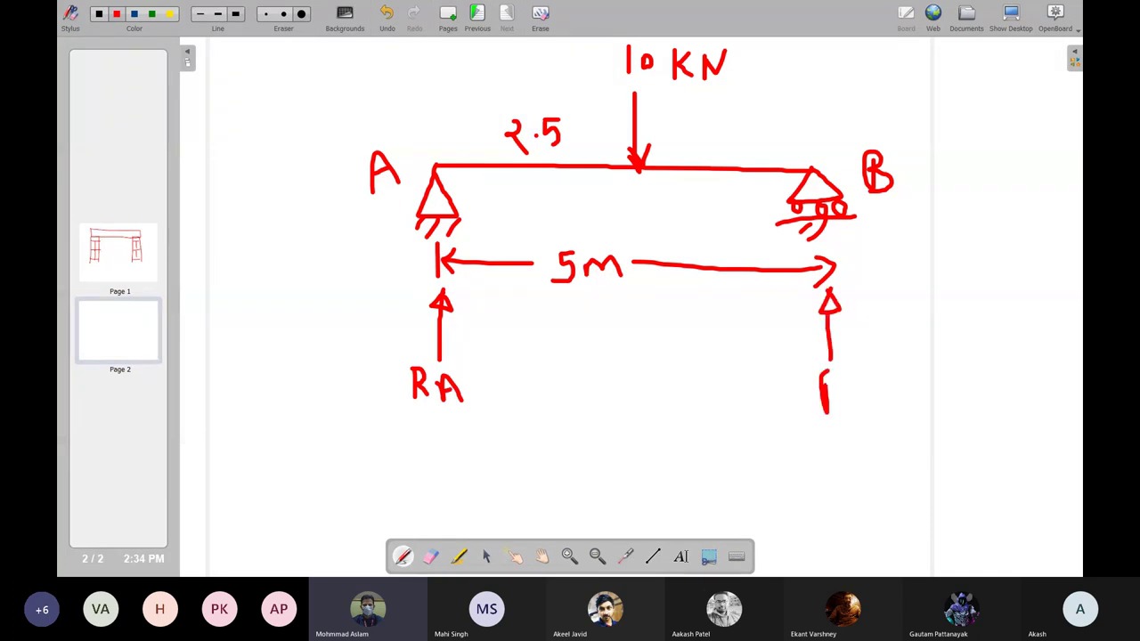
Finish B's reaction arrow and write '= 5KN' after RA.
{"action": "left_click_drag", "start_coordinate": [821, 373], "coordinate": [853, 428]}
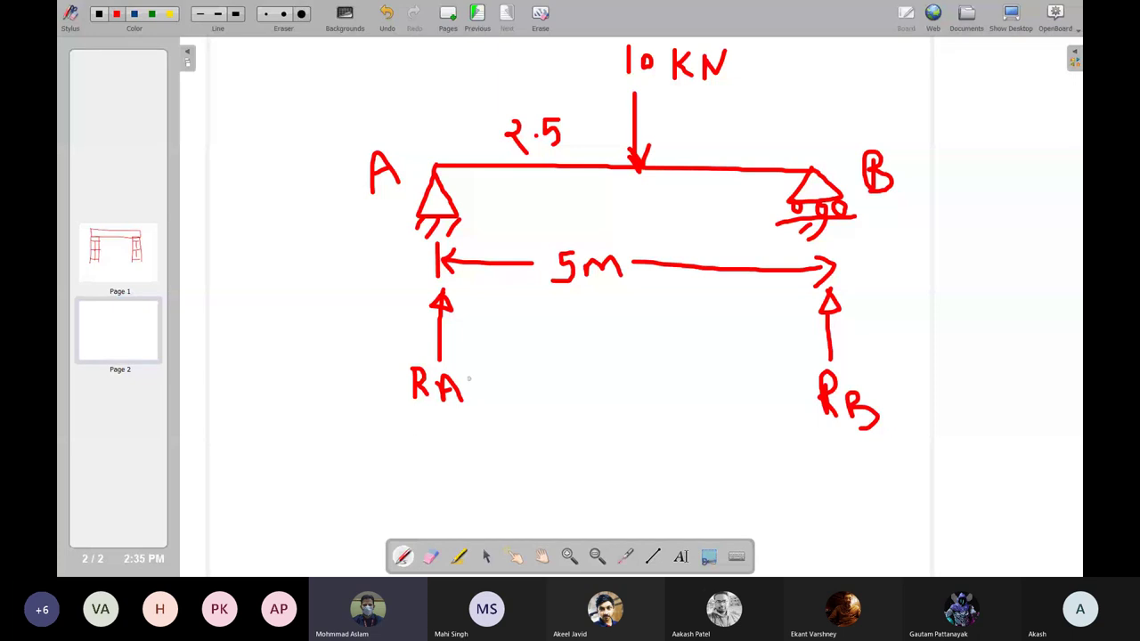
{"action": "left_click_drag", "start_coordinate": [470, 378], "coordinate": [490, 378]}
{"action": "left_click_drag", "start_coordinate": [470, 387], "coordinate": [511, 385]}
{"action": "mouse_move", "coordinate": [513, 360]}
{"action": "left_mouse_down"}
{"action": "mouse_move", "coordinate": [531, 359]}
{"action": "mouse_move", "coordinate": [525, 402]}
{"action": "left_mouse_up"}
{"action": "mouse_move", "coordinate": [564, 358]}
{"action": "left_mouse_down"}
{"action": "mouse_move", "coordinate": [563, 392]}
{"action": "mouse_move", "coordinate": [584, 392]}
{"action": "left_mouse_up"}
{"action": "mouse_move", "coordinate": [595, 392]}
{"action": "left_mouse_down"}
{"action": "mouse_move", "coordinate": [598, 365]}
{"action": "mouse_move", "coordinate": [626, 360]}
{"action": "left_mouse_up"}
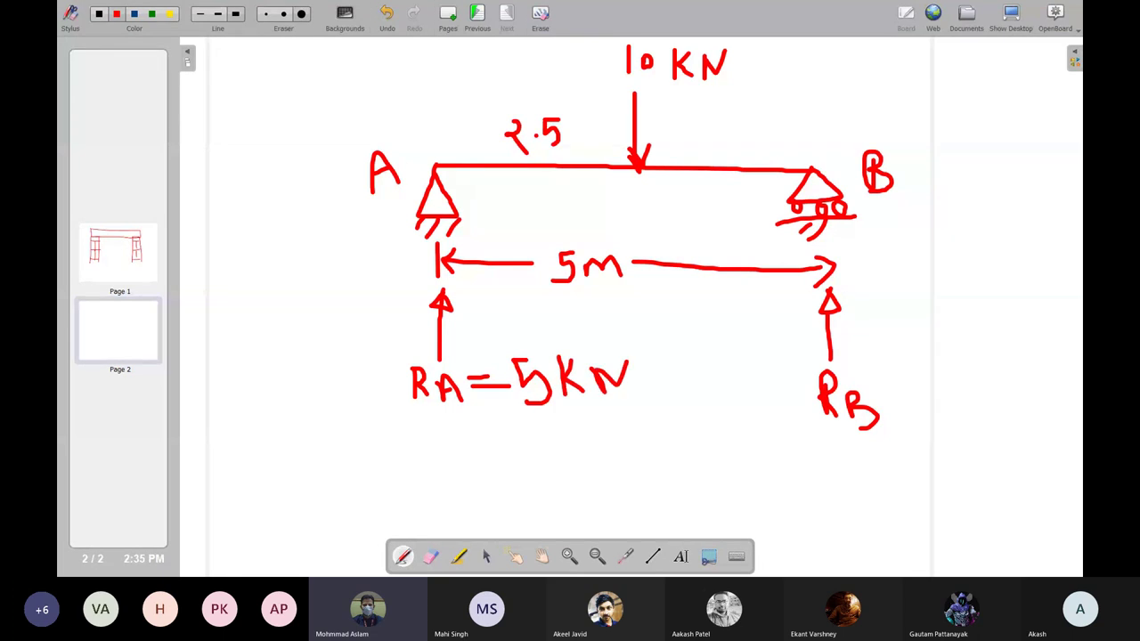
Write '= 5 KN' after RB and draw a long horizontal baseline beneath.
{"action": "left_click_drag", "start_coordinate": [898, 391], "coordinate": [921, 406]}
{"action": "left_click_drag", "start_coordinate": [954, 378], "coordinate": [934, 412]}
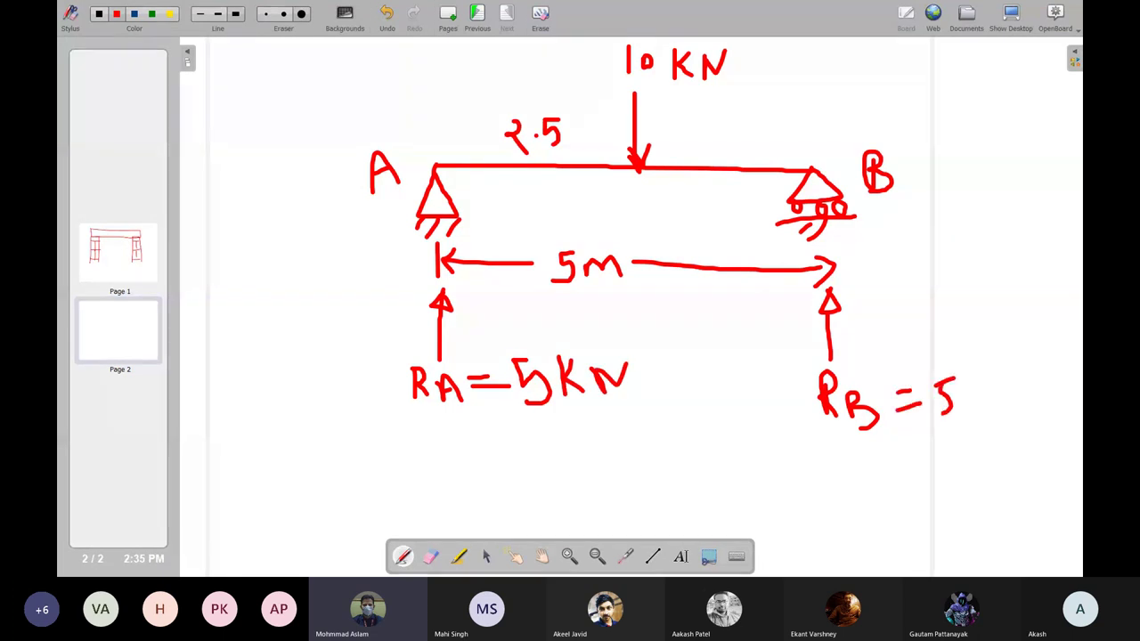
{"action": "left_click_drag", "start_coordinate": [982, 378], "coordinate": [979, 414]}
{"action": "left_click_drag", "start_coordinate": [1001, 375], "coordinate": [1006, 410]}
{"action": "mouse_move", "coordinate": [1013, 378]}
{"action": "left_mouse_down"}
{"action": "mouse_move", "coordinate": [1014, 405]}
{"action": "mouse_move", "coordinate": [1037, 377]}
{"action": "left_mouse_up"}
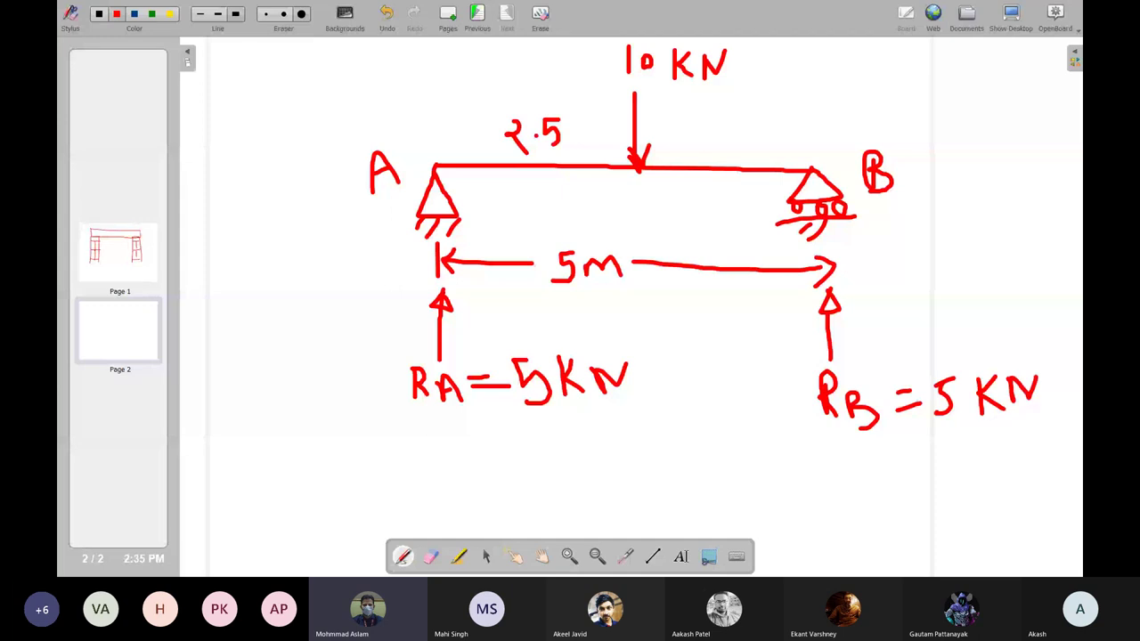
{"action": "left_click_drag", "start_coordinate": [443, 478], "coordinate": [851, 486]}
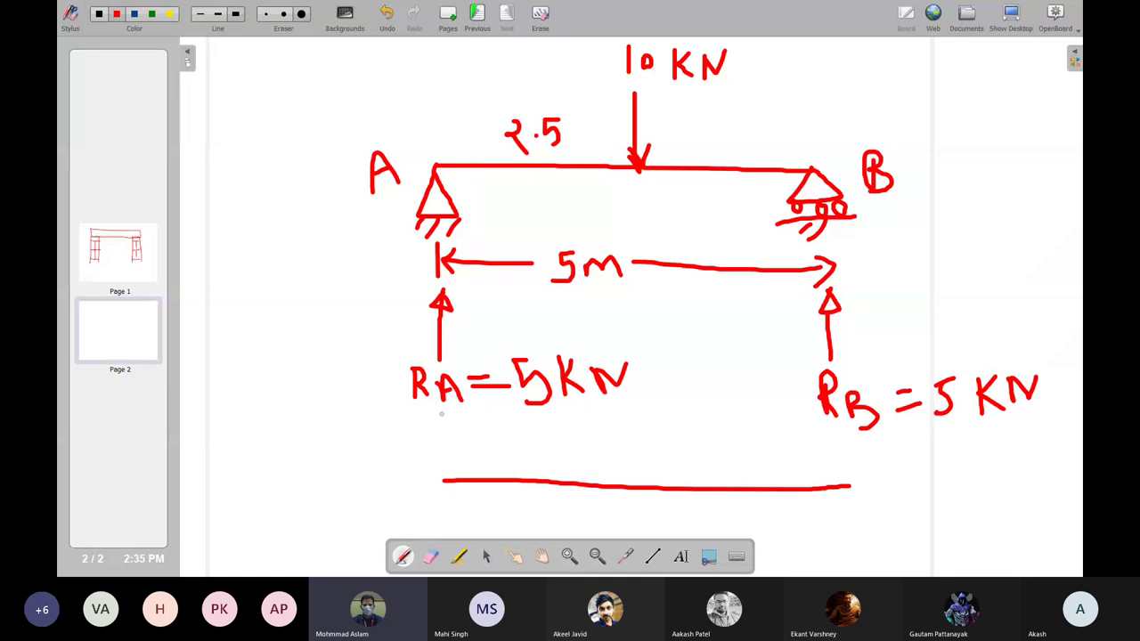
Draw the shear diagram: a left vertical, then a slope crossing the baseline to the right end.
{"action": "left_click_drag", "start_coordinate": [450, 421], "coordinate": [444, 481]}
{"action": "left_click_drag", "start_coordinate": [450, 420], "coordinate": [579, 453]}
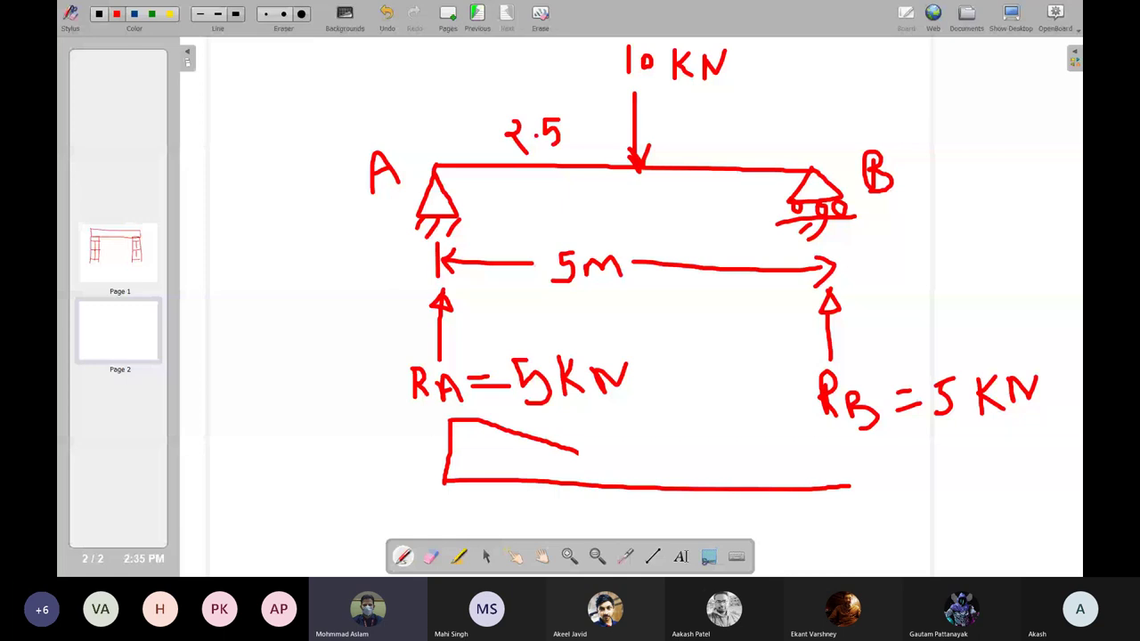
{"action": "left_click_drag", "start_coordinate": [579, 453], "coordinate": [850, 488]}
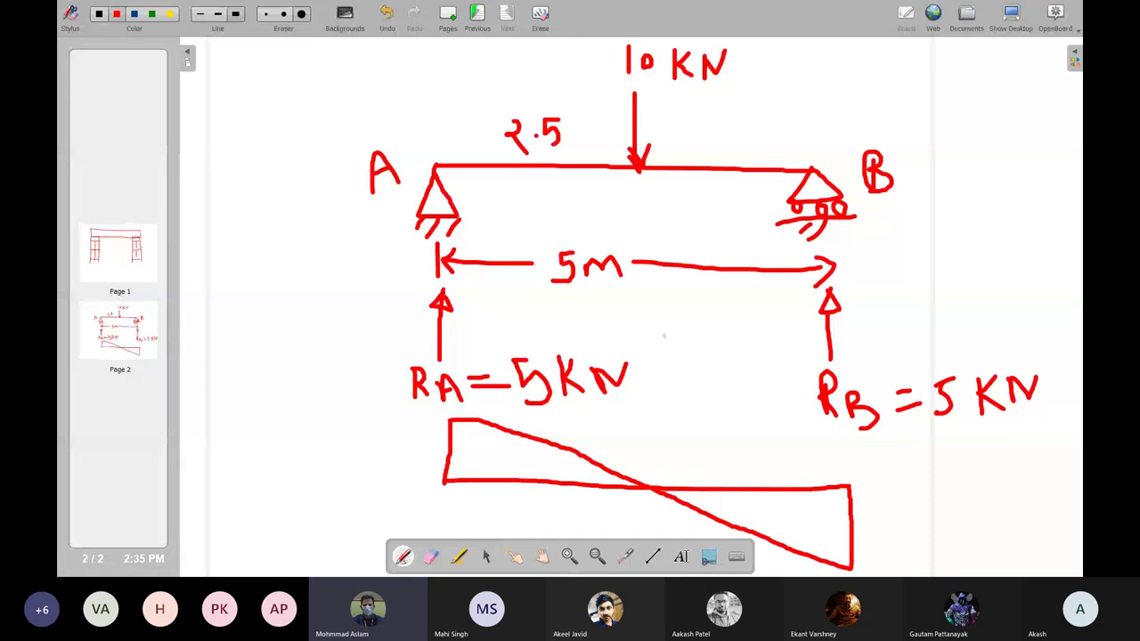
In green, draw a V from A to B with its apex below the load point.
{"action": "left_click", "coordinate": [151, 14]}
{"action": "left_click_drag", "start_coordinate": [434, 169], "coordinate": [522, 236]}
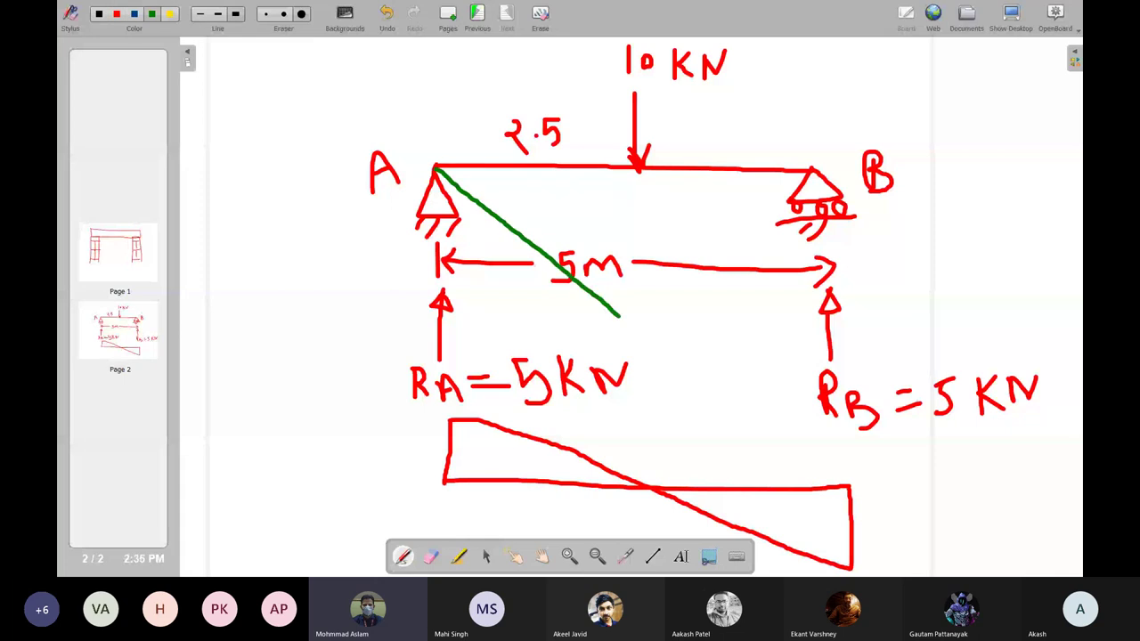
{"action": "mouse_move", "coordinate": [619, 313]}
{"action": "left_mouse_down"}
{"action": "mouse_move", "coordinate": [724, 248]}
{"action": "mouse_move", "coordinate": [802, 176]}
{"action": "left_mouse_up"}
{"action": "left_click_drag", "start_coordinate": [639, 169], "coordinate": [626, 295]}
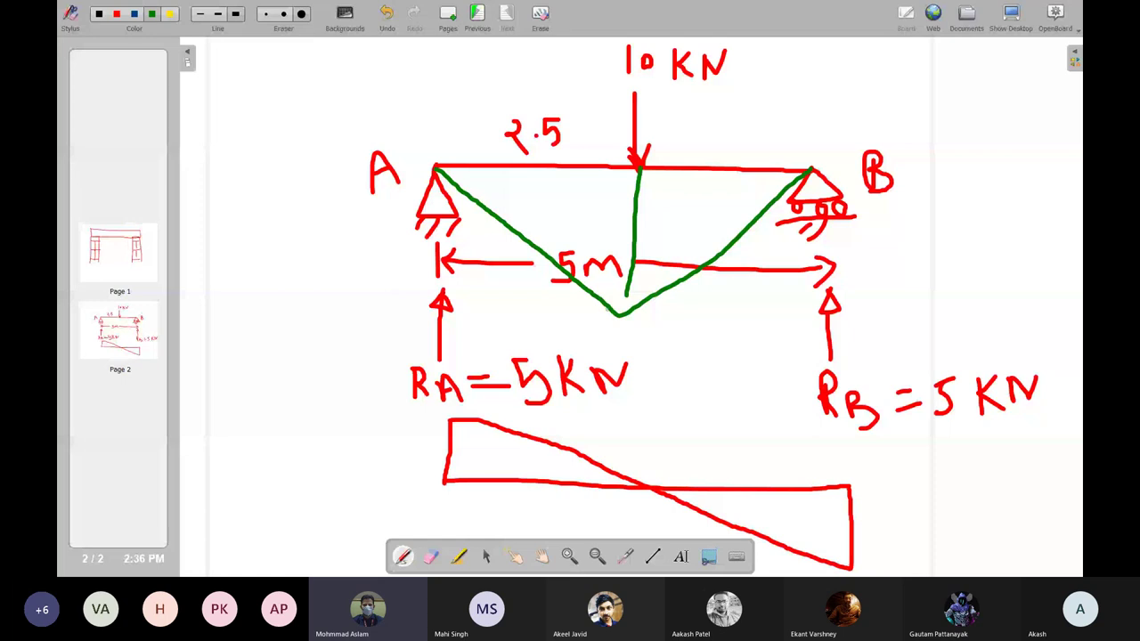
{"action": "mouse_move", "coordinate": [653, 204]}
{"action": "left_mouse_down"}
{"action": "mouse_move", "coordinate": [675, 224]}
{"action": "mouse_move", "coordinate": [757, 121]}
{"action": "left_mouse_up"}
Label the moment diagram's peak 12.5 KN-m with a pointer curve.
{"action": "mouse_move", "coordinate": [769, 99]}
{"action": "left_mouse_down"}
{"action": "mouse_move", "coordinate": [774, 126]}
{"action": "mouse_move", "coordinate": [795, 119]}
{"action": "left_mouse_up"}
{"action": "left_click", "coordinate": [795, 109]}
{"action": "left_click", "coordinate": [815, 91]}
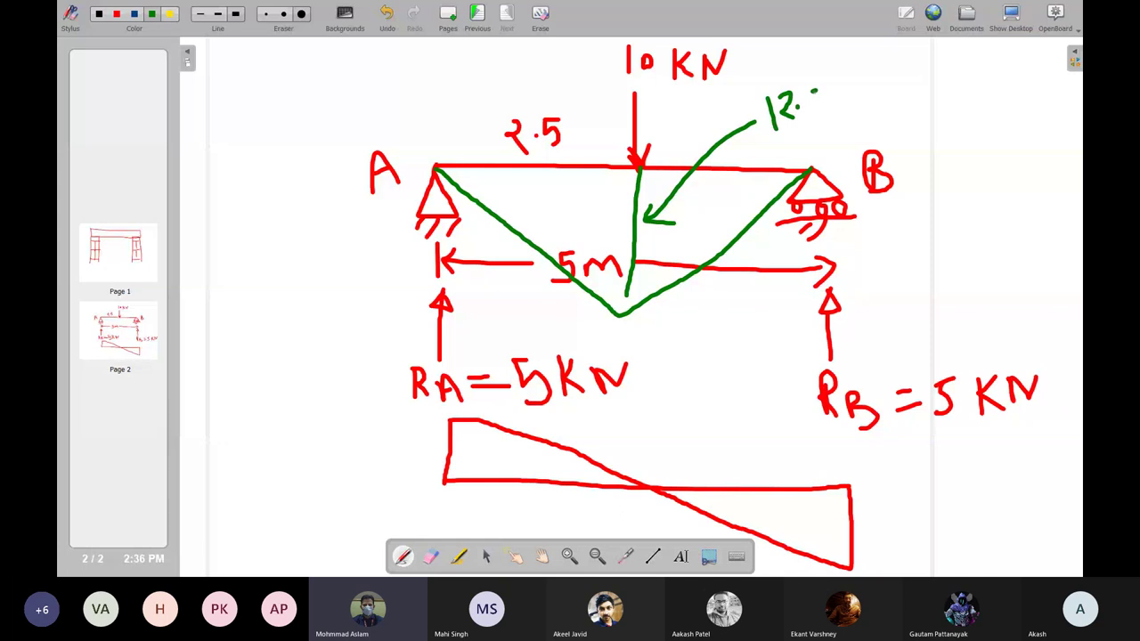
{"action": "left_click_drag", "start_coordinate": [814, 92], "coordinate": [808, 118]}
{"action": "mouse_move", "coordinate": [841, 91]}
{"action": "left_mouse_down"}
{"action": "mouse_move", "coordinate": [861, 121]}
{"action": "mouse_move", "coordinate": [872, 115]}
{"action": "left_mouse_up"}
{"action": "mouse_move", "coordinate": [878, 93]}
{"action": "left_mouse_down"}
{"action": "mouse_move", "coordinate": [880, 114]}
{"action": "mouse_move", "coordinate": [897, 89]}
{"action": "left_mouse_up"}
{"action": "left_click_drag", "start_coordinate": [908, 103], "coordinate": [918, 101]}
{"action": "left_click_drag", "start_coordinate": [922, 98], "coordinate": [957, 91]}
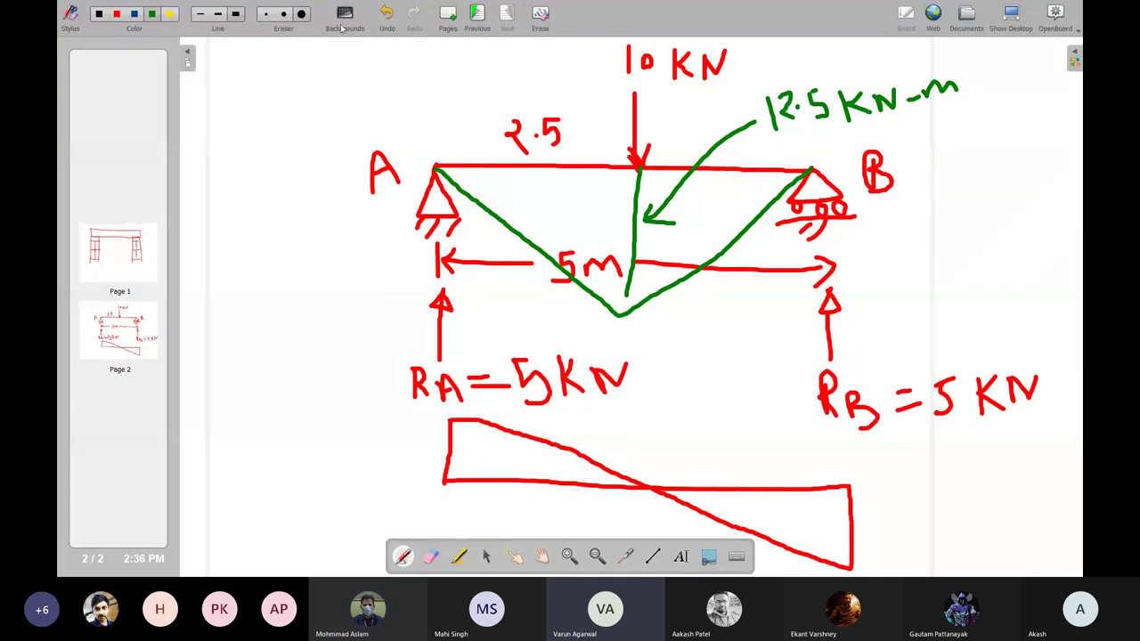
Erase the red diagram below the reactions and redraw a green baseline there.
{"action": "key", "text": "ctrl+e"}
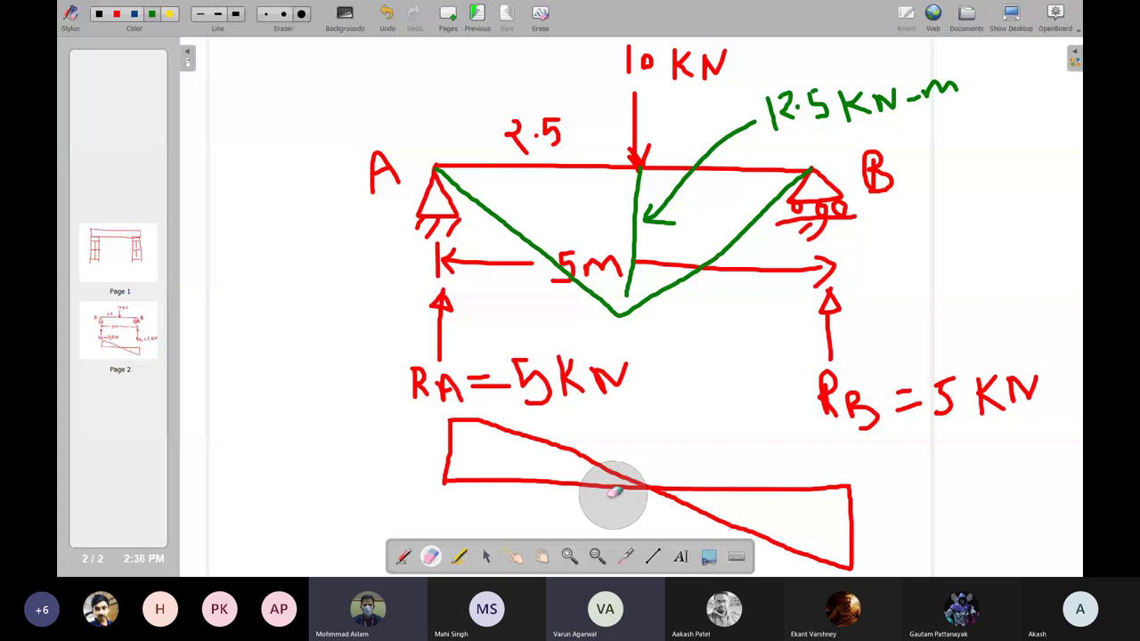
{"action": "mouse_move", "coordinate": [613, 495]}
{"action": "left_mouse_down"}
{"action": "mouse_move", "coordinate": [838, 503]}
{"action": "mouse_move", "coordinate": [821, 537]}
{"action": "mouse_move", "coordinate": [454, 479]}
{"action": "left_mouse_up"}
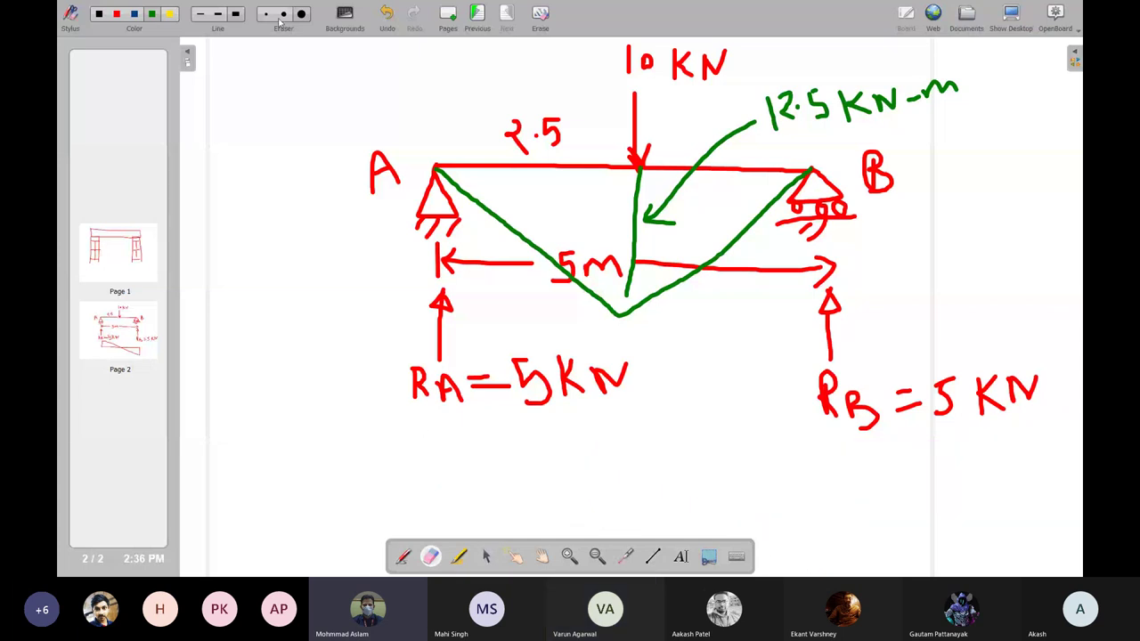
{"action": "left_click", "coordinate": [281, 16]}
{"action": "left_click", "coordinate": [403, 555]}
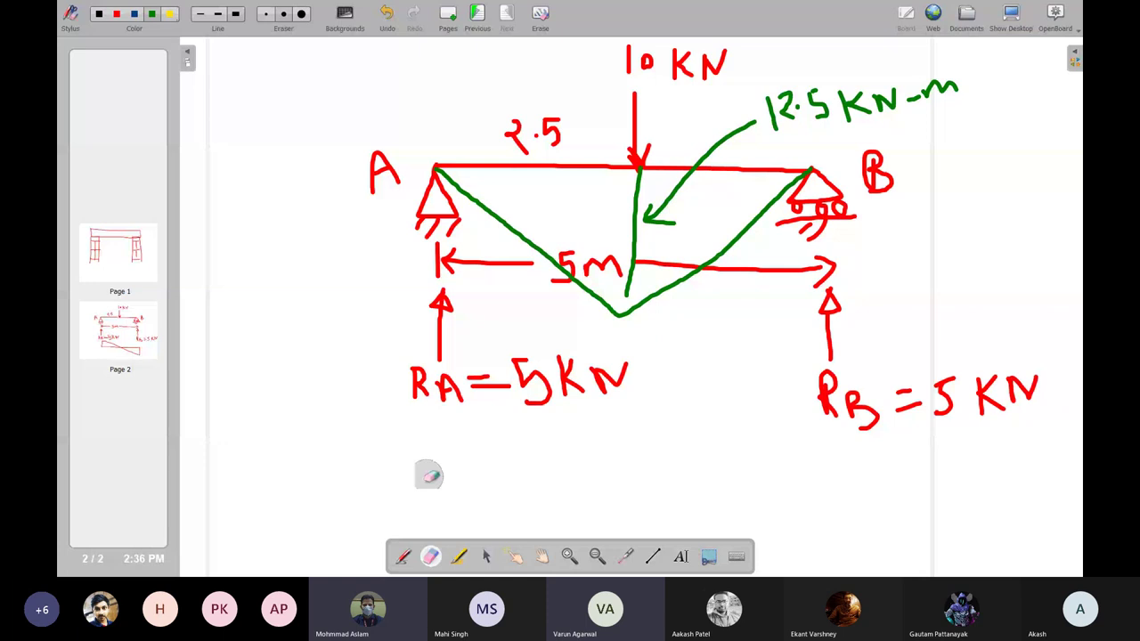
{"action": "left_click_drag", "start_coordinate": [434, 510], "coordinate": [864, 513]}
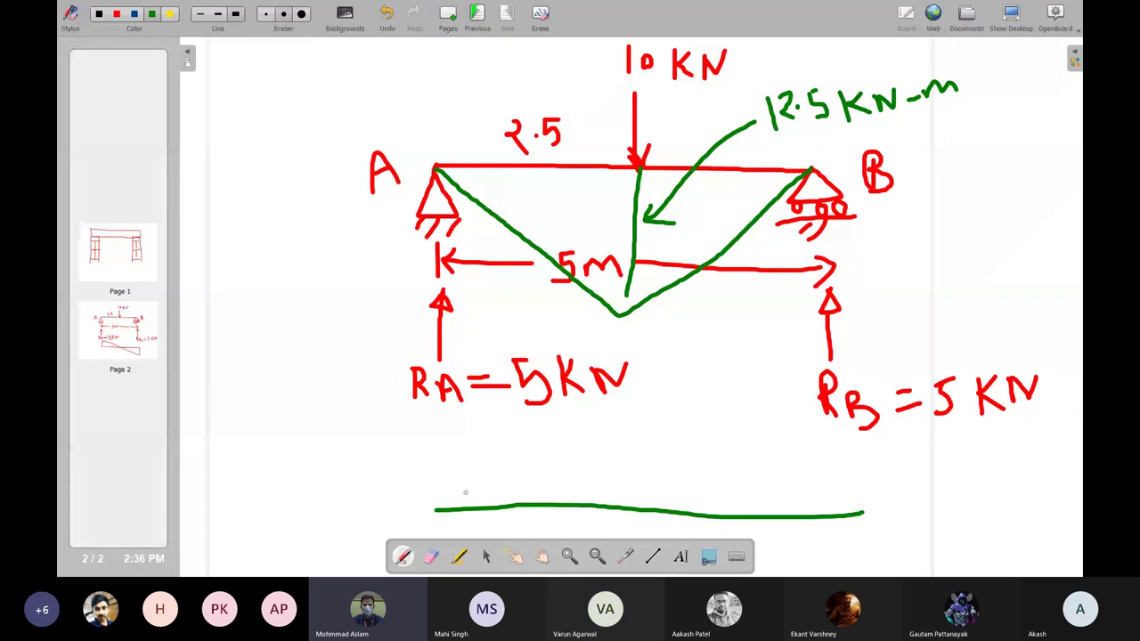
{"action": "mouse_move", "coordinate": [436, 509]}
{"action": "left_mouse_down"}
{"action": "mouse_move", "coordinate": [445, 442]}
{"action": "mouse_move", "coordinate": [578, 439]}
{"action": "mouse_move", "coordinate": [845, 514]}
{"action": "left_mouse_up"}
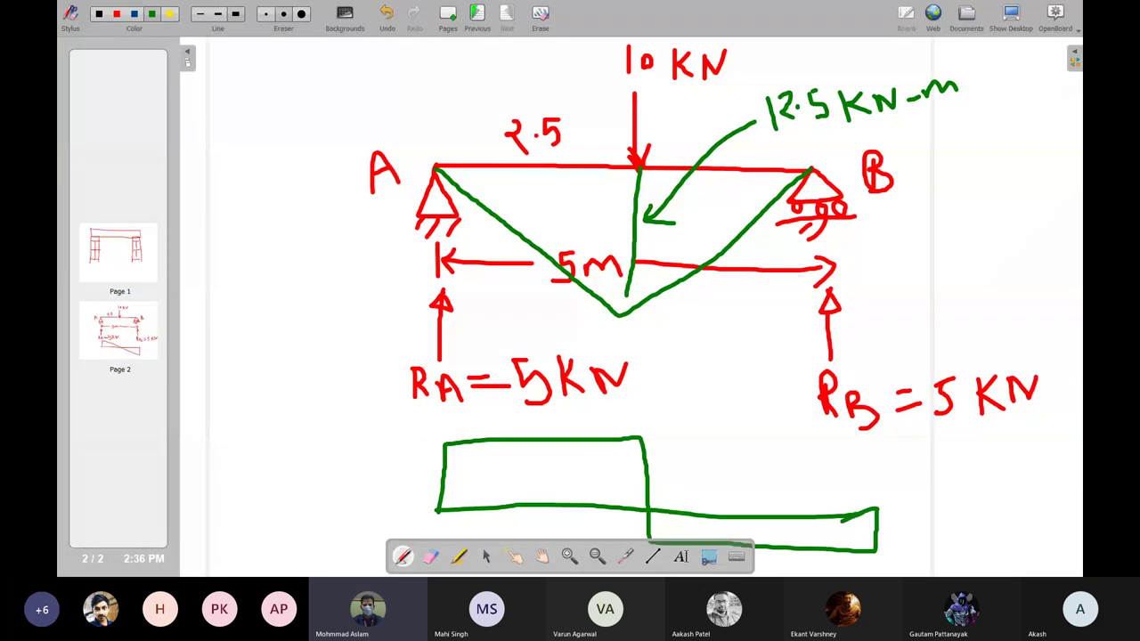
Label the shear diagram 5K at left and 5KN at right, then add page 3.
{"action": "mouse_move", "coordinate": [370, 461]}
{"action": "left_mouse_down"}
{"action": "mouse_move", "coordinate": [401, 457]}
{"action": "mouse_move", "coordinate": [372, 492]}
{"action": "left_mouse_up"}
{"action": "left_click_drag", "start_coordinate": [411, 464], "coordinate": [409, 503]}
{"action": "left_click_drag", "start_coordinate": [436, 461], "coordinate": [438, 506]}
{"action": "mouse_move", "coordinate": [890, 534]}
{"action": "left_mouse_down"}
{"action": "mouse_move", "coordinate": [919, 516]}
{"action": "mouse_move", "coordinate": [885, 550]}
{"action": "left_mouse_up"}
{"action": "left_click_drag", "start_coordinate": [924, 523], "coordinate": [926, 546]}
{"action": "mouse_move", "coordinate": [940, 524]}
{"action": "left_mouse_down"}
{"action": "mouse_move", "coordinate": [930, 536]}
{"action": "mouse_move", "coordinate": [956, 543]}
{"action": "left_mouse_up"}
{"action": "mouse_move", "coordinate": [962, 527]}
{"action": "left_mouse_down"}
{"action": "mouse_move", "coordinate": [967, 545]}
{"action": "mouse_move", "coordinate": [984, 522]}
{"action": "left_mouse_up"}
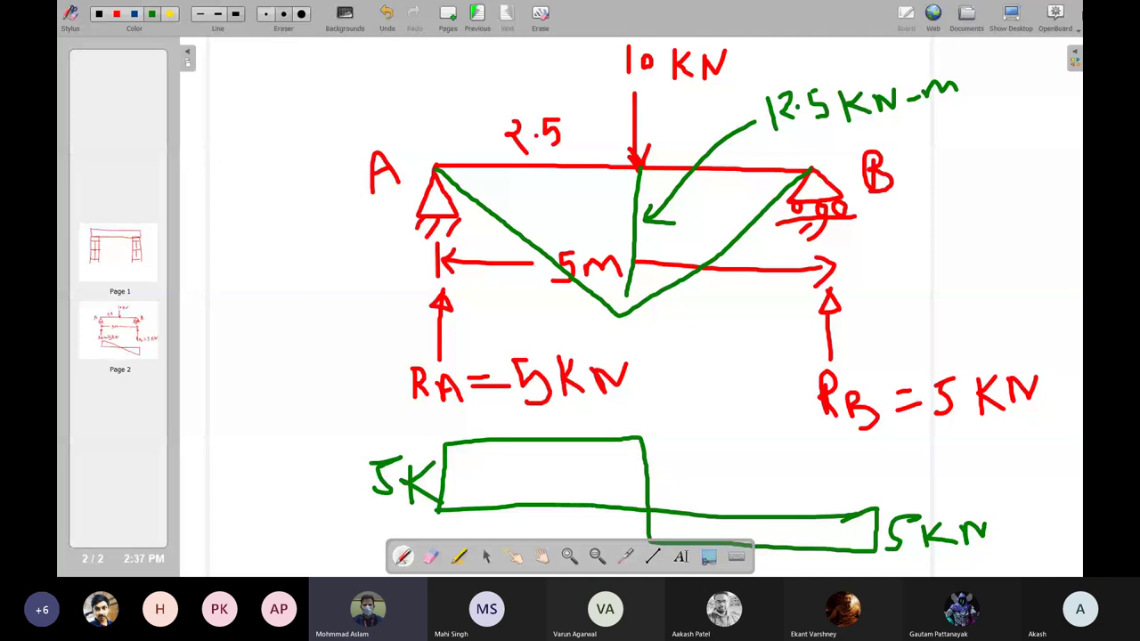
{"action": "left_click", "coordinate": [447, 15]}
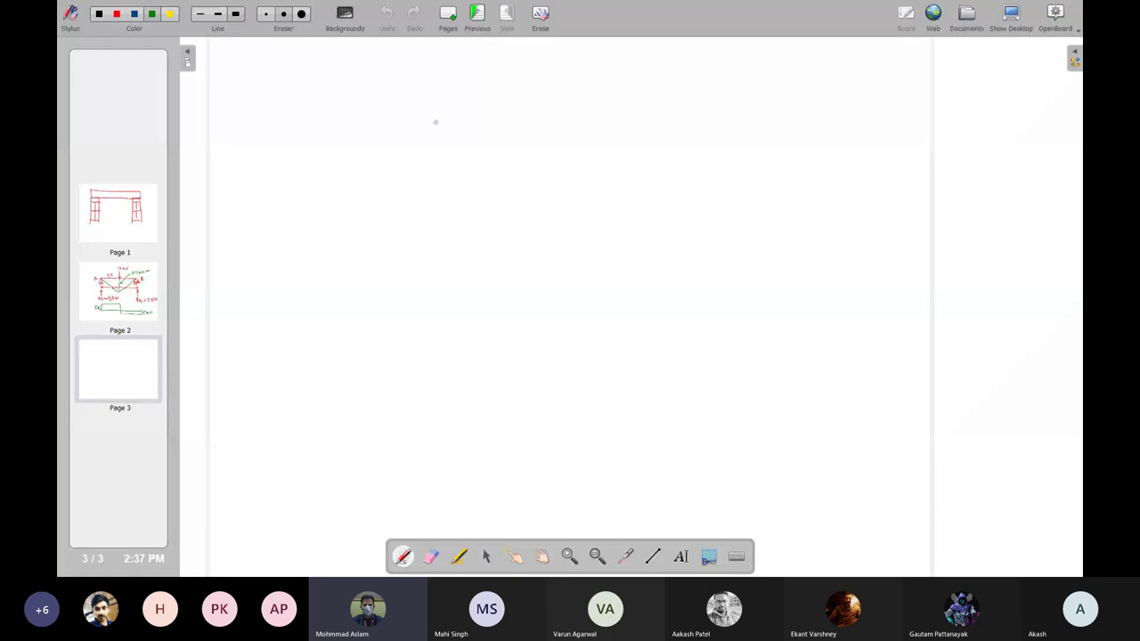
Draw two green vertical columns with a beam spanning between them.
{"action": "left_click_drag", "start_coordinate": [435, 119], "coordinate": [436, 335]}
{"action": "left_click_drag", "start_coordinate": [659, 121], "coordinate": [661, 328]}
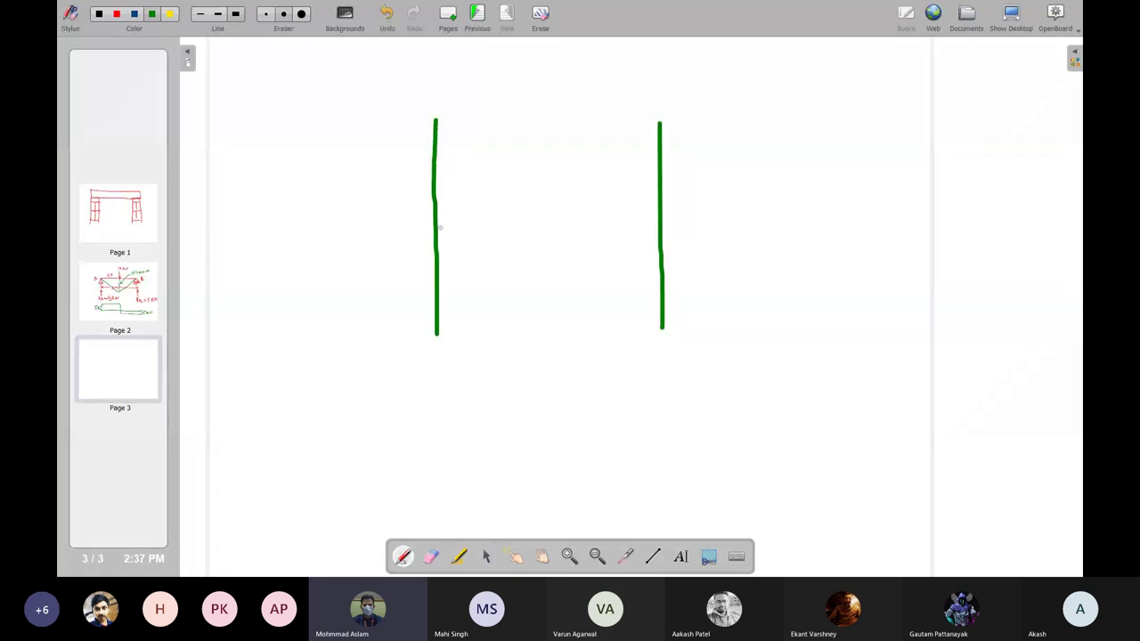
{"action": "left_click_drag", "start_coordinate": [439, 227], "coordinate": [659, 225]}
{"action": "mouse_move", "coordinate": [522, 169]}
{"action": "left_mouse_down"}
{"action": "mouse_move", "coordinate": [527, 224]}
{"action": "mouse_move", "coordinate": [554, 164]}
{"action": "mouse_move", "coordinate": [581, 225]}
{"action": "left_mouse_up"}
Sketch a block on the beam with a downward load arrow labelled P above it.
{"action": "left_click", "coordinate": [567, 176]}
{"action": "mouse_move", "coordinate": [562, 171]}
{"action": "left_mouse_down"}
{"action": "mouse_move", "coordinate": [537, 205]}
{"action": "mouse_move", "coordinate": [546, 223]}
{"action": "left_mouse_up"}
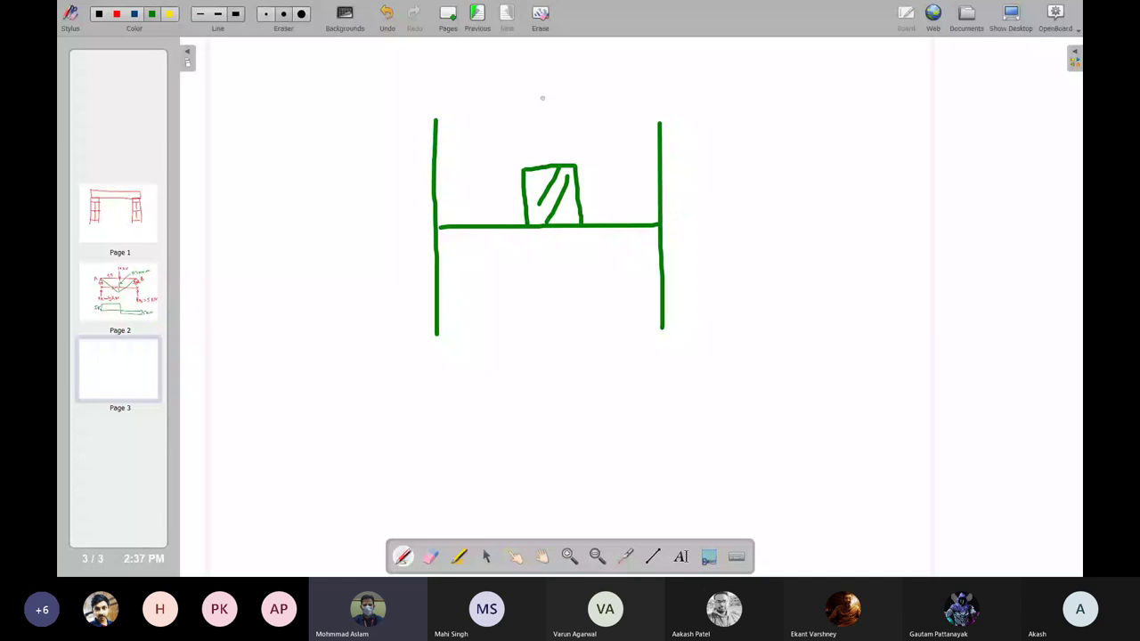
{"action": "left_click_drag", "start_coordinate": [542, 98], "coordinate": [543, 153]}
{"action": "mouse_move", "coordinate": [548, 62]}
{"action": "left_mouse_down"}
{"action": "mouse_move", "coordinate": [549, 95]}
{"action": "mouse_move", "coordinate": [555, 78]}
{"action": "left_mouse_up"}
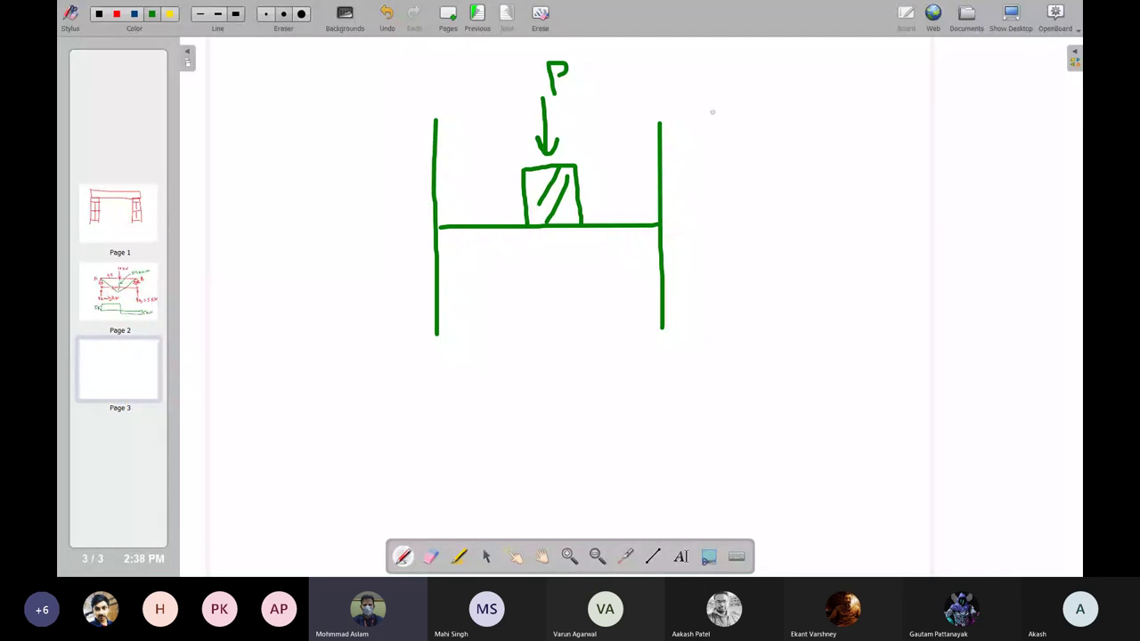
Write 'Udl' beside the frame and sketch distributed-load humps along a line below it.
{"action": "left_click_drag", "start_coordinate": [731, 119], "coordinate": [765, 113]}
{"action": "left_click_drag", "start_coordinate": [799, 118], "coordinate": [803, 152]}
{"action": "left_click_drag", "start_coordinate": [832, 109], "coordinate": [841, 156]}
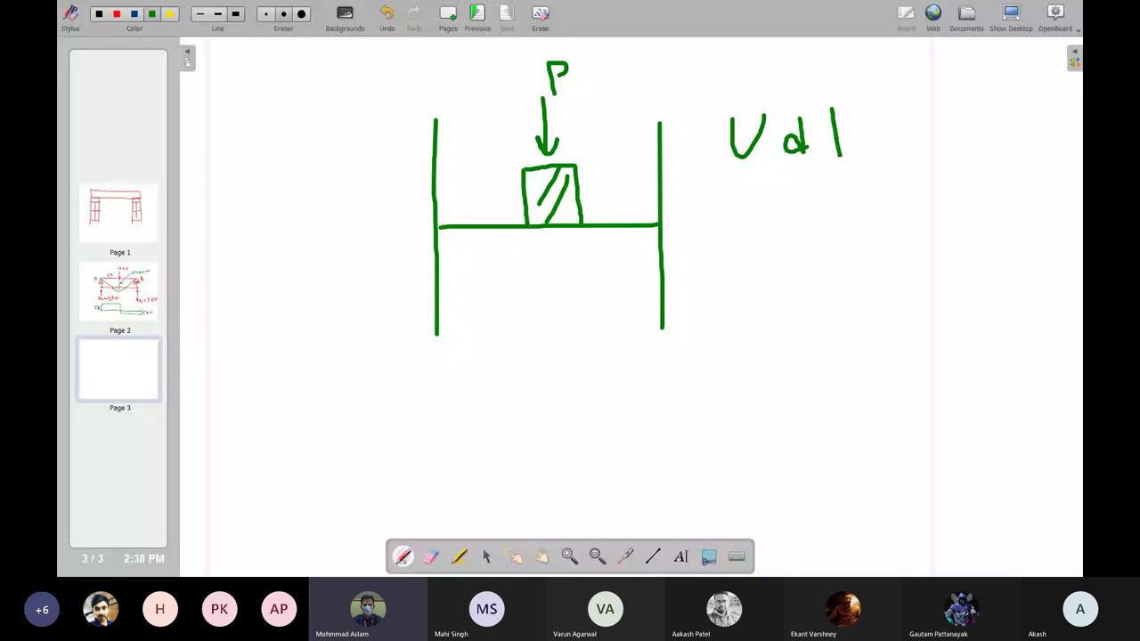
{"action": "left_click_drag", "start_coordinate": [716, 326], "coordinate": [931, 331]}
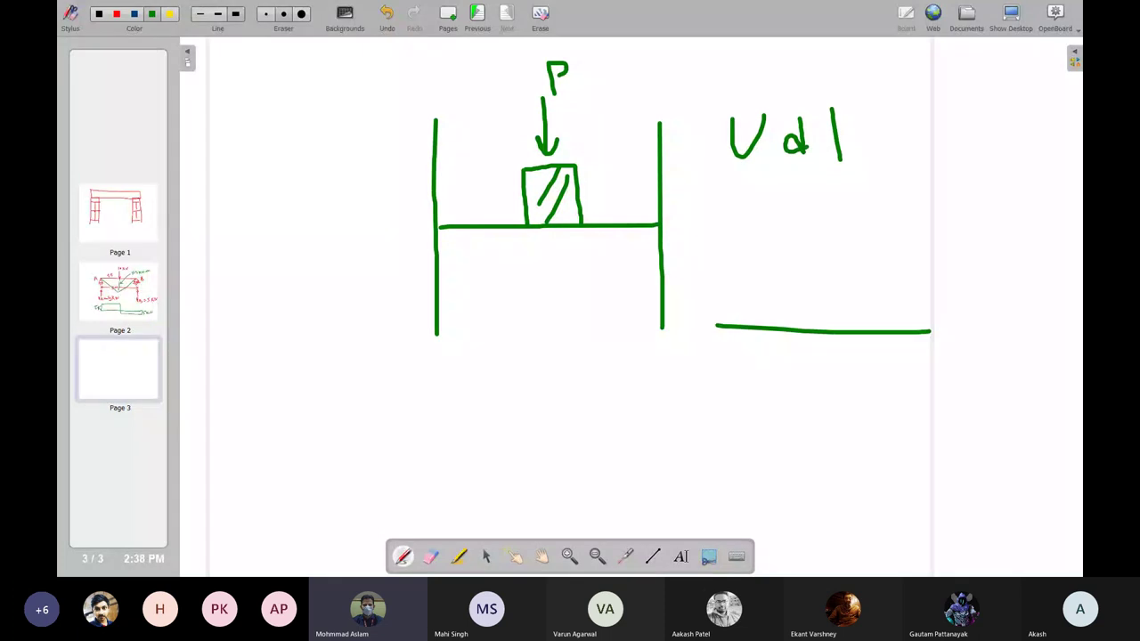
{"action": "mouse_move", "coordinate": [717, 326]}
{"action": "left_mouse_down"}
{"action": "mouse_move", "coordinate": [782, 332]}
{"action": "mouse_move", "coordinate": [834, 311]}
{"action": "mouse_move", "coordinate": [940, 330]}
{"action": "left_mouse_up"}
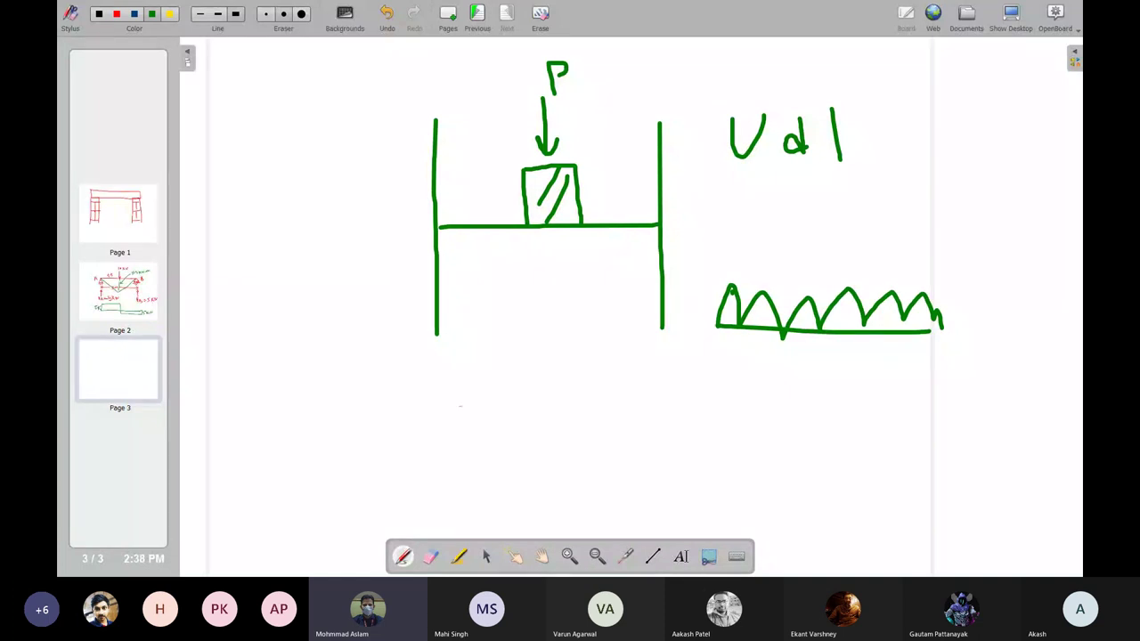
Draw a wall outline below the frame, divided into horizontal brick courses.
{"action": "left_click_drag", "start_coordinate": [435, 420], "coordinate": [637, 431]}
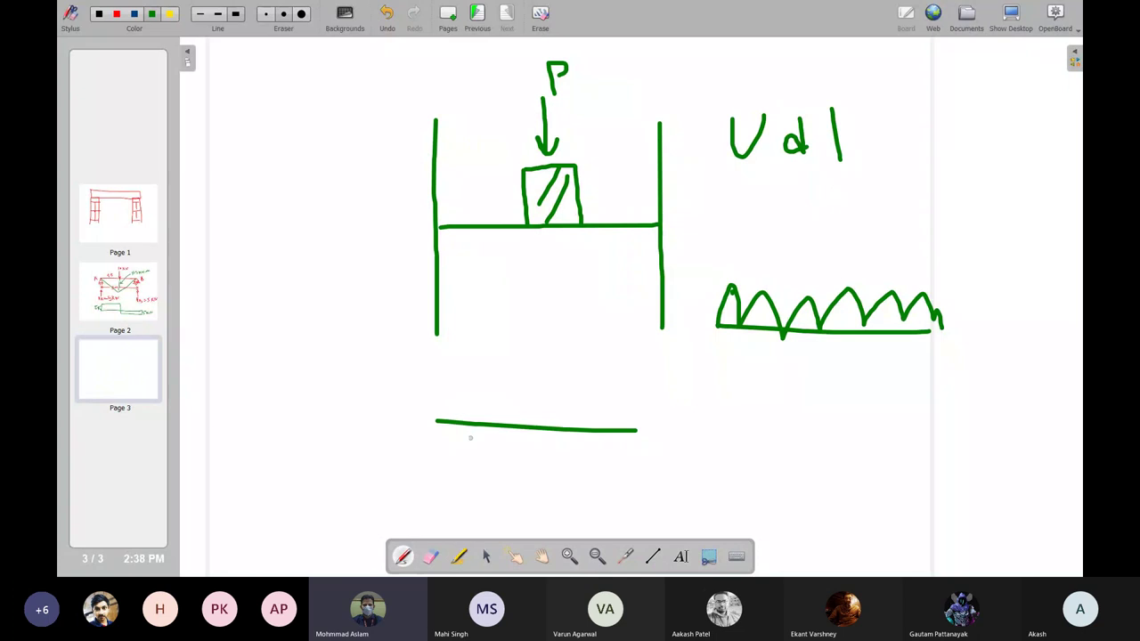
{"action": "mouse_move", "coordinate": [435, 421]}
{"action": "left_mouse_down"}
{"action": "mouse_move", "coordinate": [643, 484]}
{"action": "mouse_move", "coordinate": [641, 431]}
{"action": "left_mouse_up"}
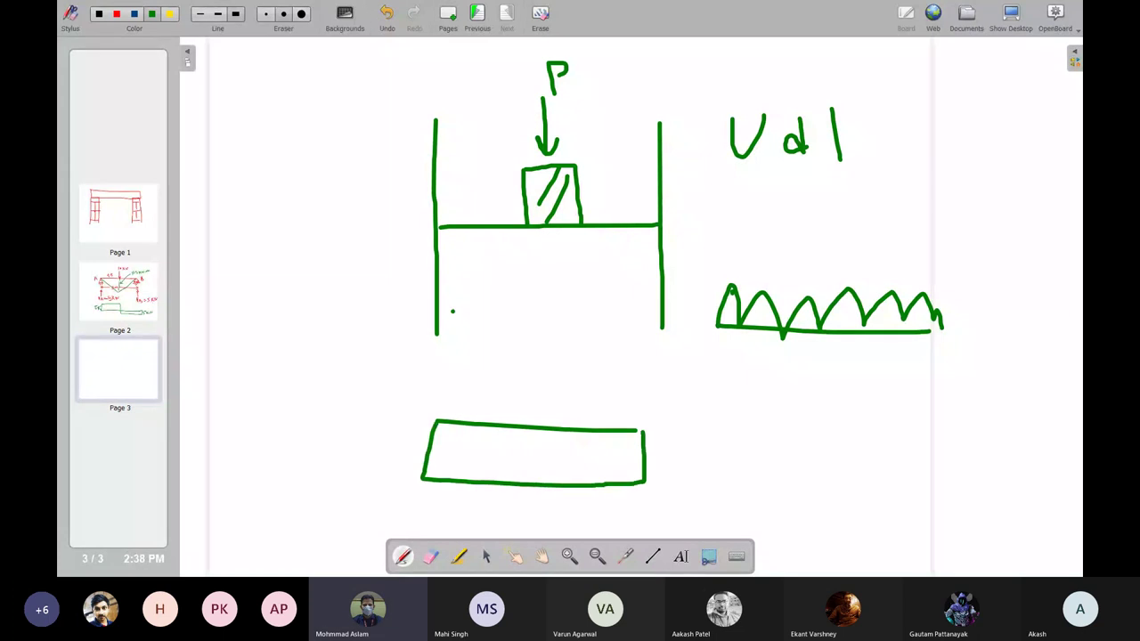
{"action": "left_click_drag", "start_coordinate": [452, 311], "coordinate": [443, 414]}
{"action": "mouse_move", "coordinate": [453, 311]}
{"action": "left_mouse_down"}
{"action": "mouse_move", "coordinate": [625, 310]}
{"action": "mouse_move", "coordinate": [653, 390]}
{"action": "mouse_move", "coordinate": [648, 447]}
{"action": "left_mouse_up"}
{"action": "left_click_drag", "start_coordinate": [452, 339], "coordinate": [646, 338]}
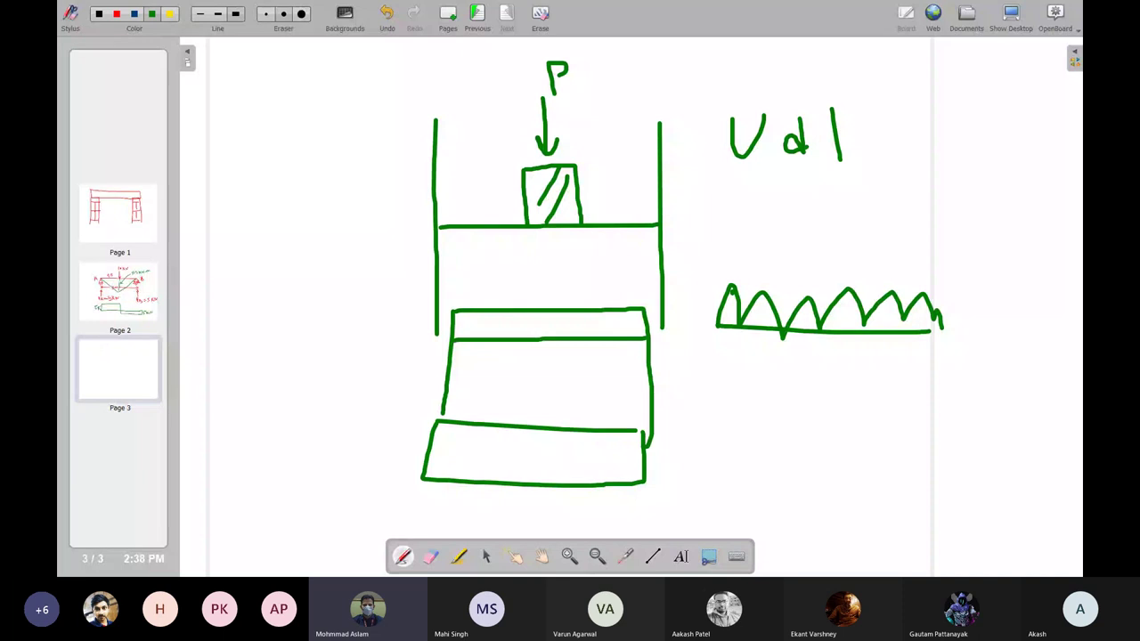
{"action": "left_click_drag", "start_coordinate": [449, 368], "coordinate": [659, 367]}
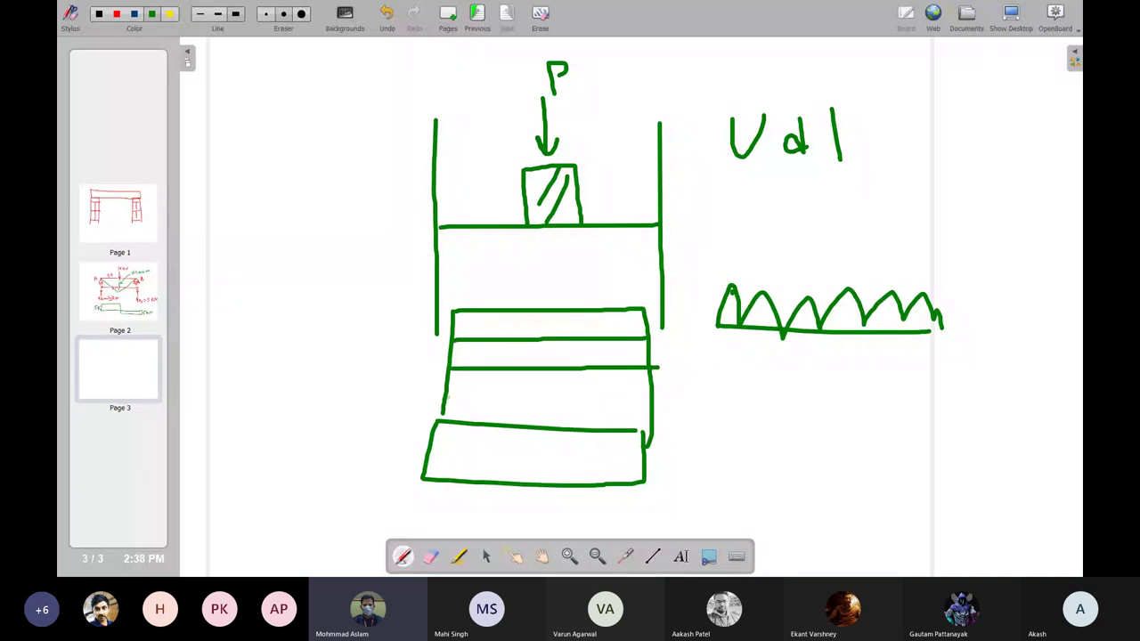
{"action": "left_click_drag", "start_coordinate": [445, 399], "coordinate": [650, 403]}
Add vertical brick joints in every course and a red wave along the bottom course.
{"action": "left_click_drag", "start_coordinate": [476, 311], "coordinate": [480, 339]}
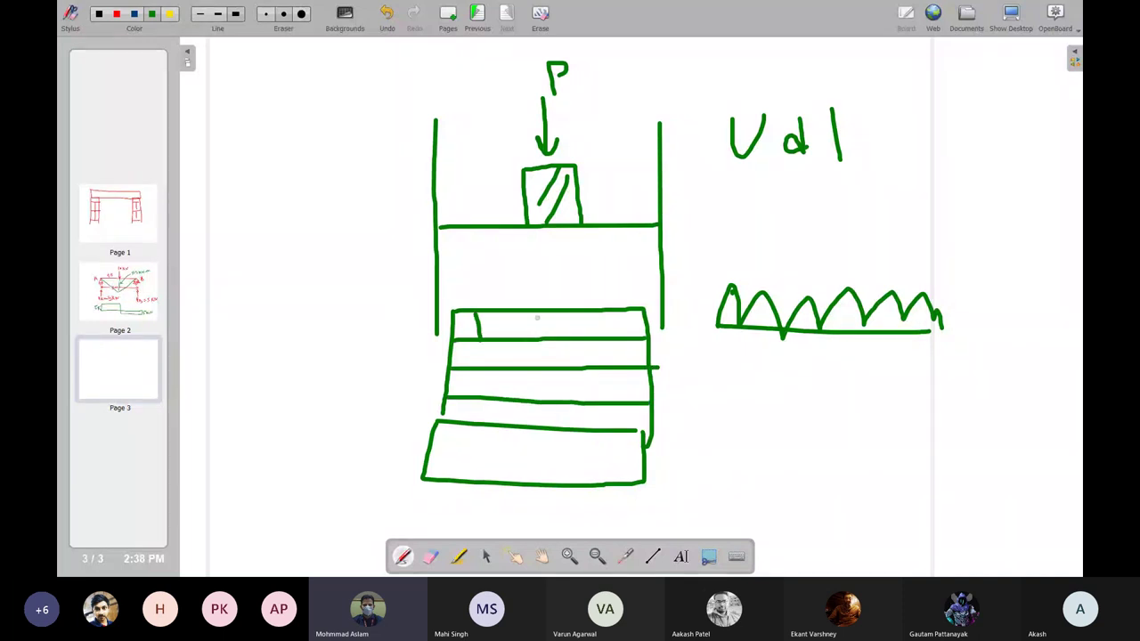
{"action": "left_click_drag", "start_coordinate": [538, 313], "coordinate": [546, 346]}
{"action": "left_click_drag", "start_coordinate": [603, 312], "coordinate": [601, 345]}
{"action": "left_click_drag", "start_coordinate": [506, 341], "coordinate": [506, 366]}
{"action": "left_click_drag", "start_coordinate": [582, 340], "coordinate": [582, 377]}
{"action": "left_click_drag", "start_coordinate": [478, 370], "coordinate": [480, 394]}
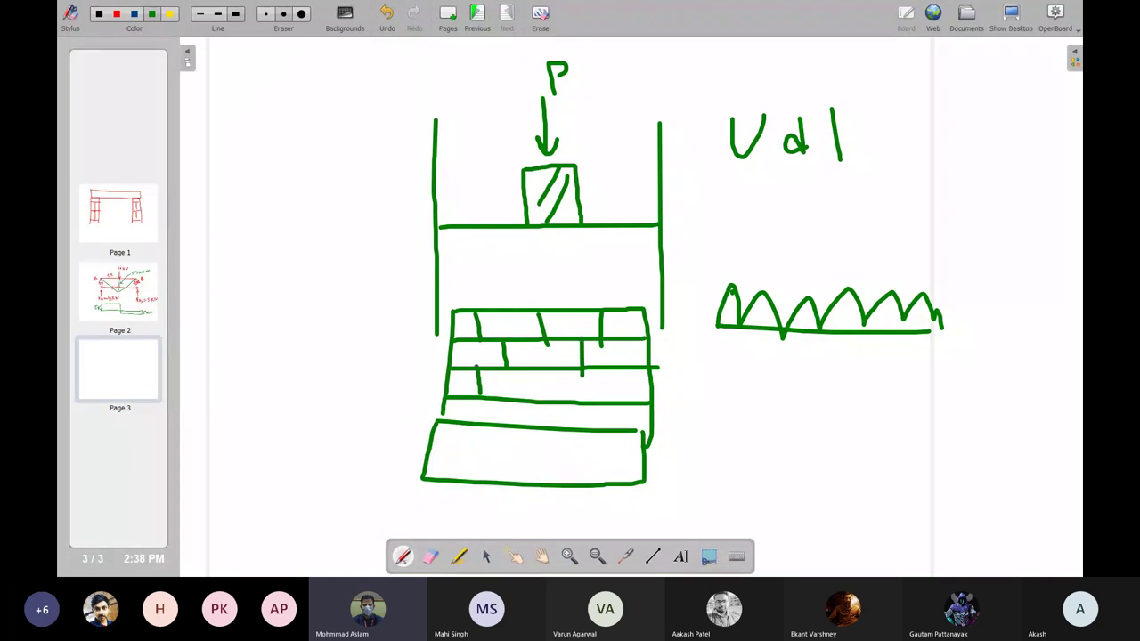
{"action": "left_click_drag", "start_coordinate": [538, 370], "coordinate": [545, 400]}
{"action": "left_click_drag", "start_coordinate": [623, 369], "coordinate": [625, 402]}
{"action": "left_click_drag", "start_coordinate": [511, 401], "coordinate": [515, 428]}
{"action": "left_click_drag", "start_coordinate": [580, 405], "coordinate": [583, 428]}
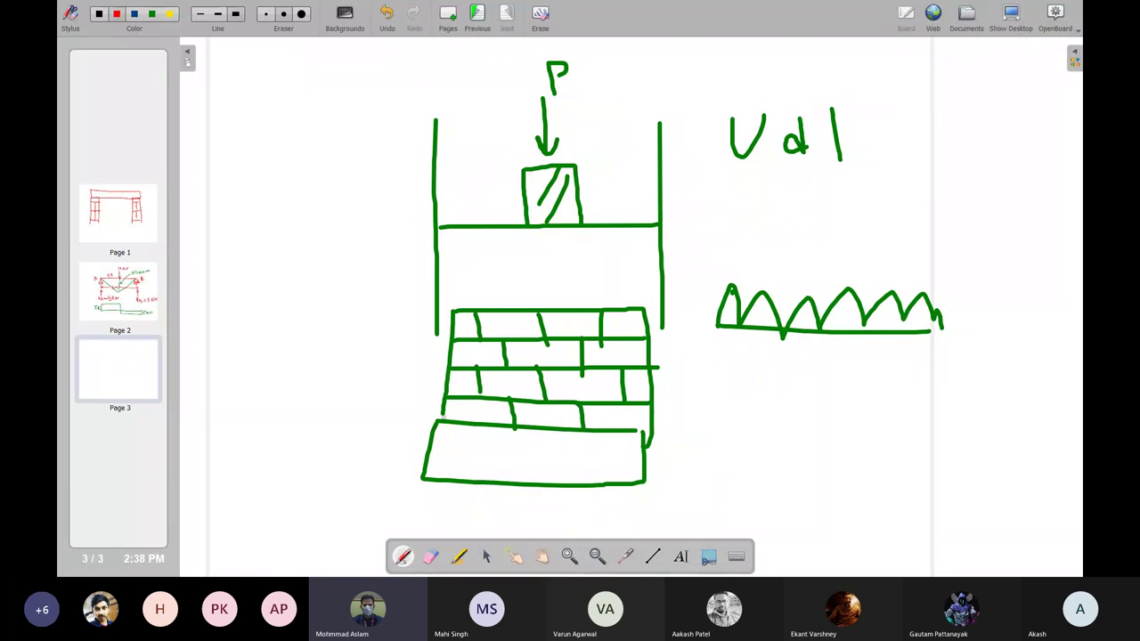
{"action": "left_click_drag", "start_coordinate": [439, 415], "coordinate": [641, 429]}
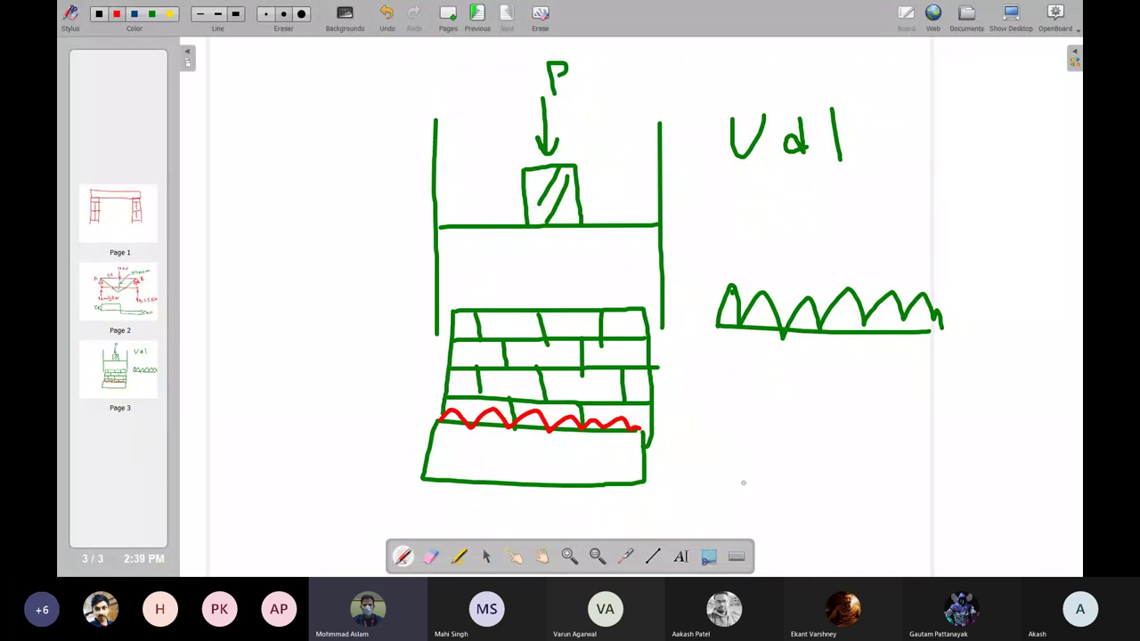
Back on page 2, tick the 5K shear value and write 'M wt' at top left.
{"action": "left_click", "coordinate": [129, 309]}
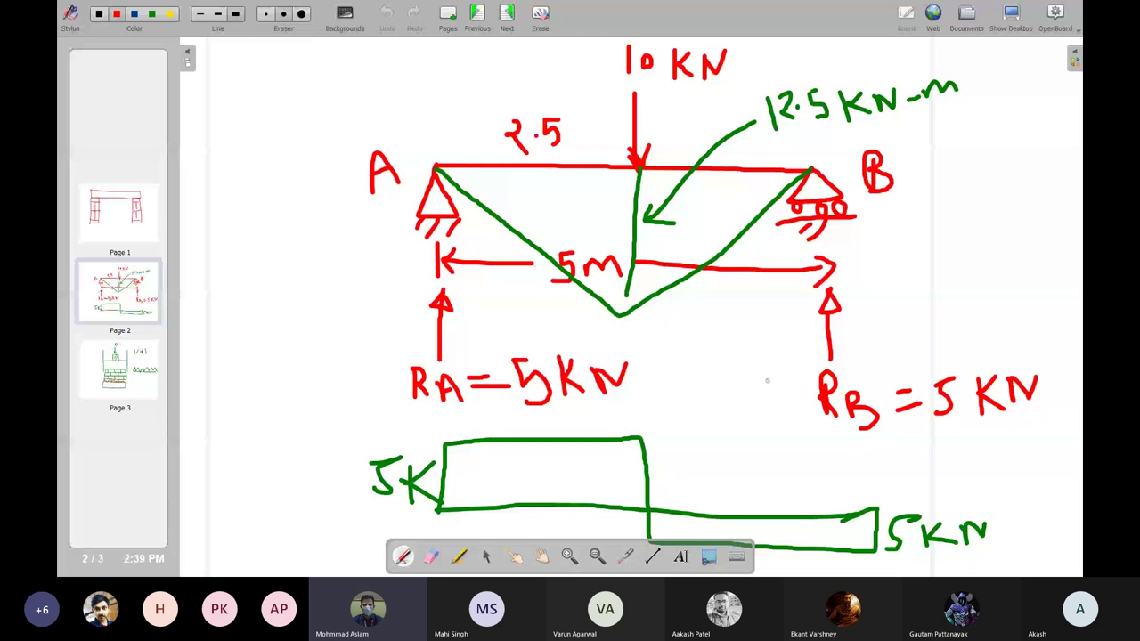
{"action": "left_click_drag", "start_coordinate": [250, 479], "coordinate": [339, 452]}
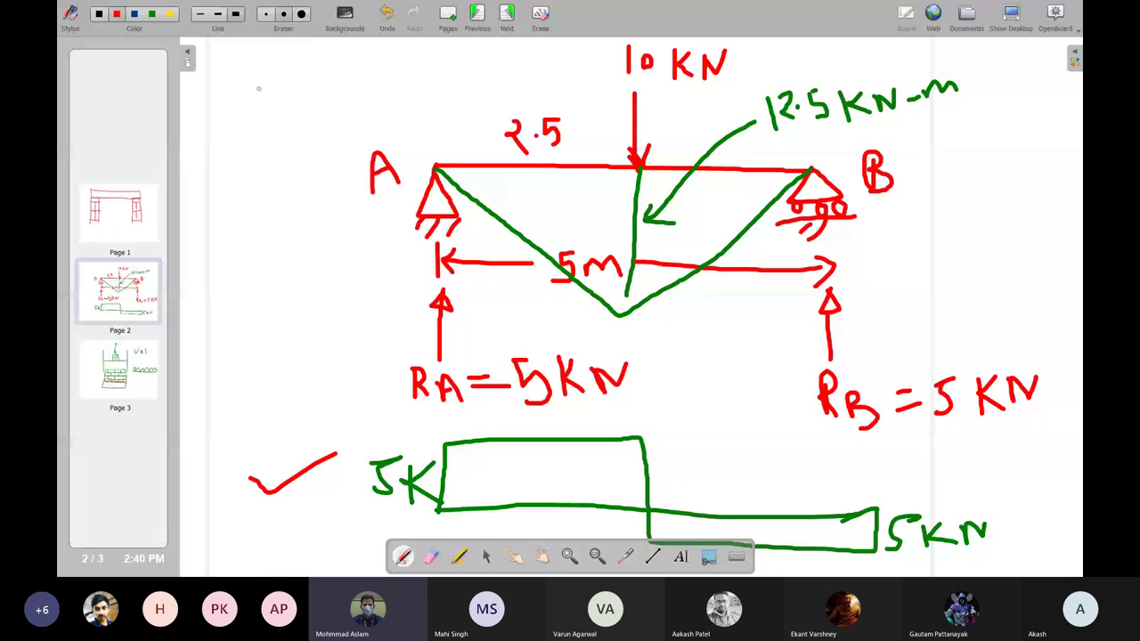
{"action": "mouse_move", "coordinate": [258, 114]}
{"action": "left_mouse_down"}
{"action": "mouse_move", "coordinate": [290, 71]}
{"action": "mouse_move", "coordinate": [305, 107]}
{"action": "mouse_move", "coordinate": [333, 95]}
{"action": "mouse_move", "coordinate": [346, 62]}
{"action": "mouse_move", "coordinate": [352, 89]}
{"action": "left_mouse_up"}
{"action": "left_click_drag", "start_coordinate": [336, 75], "coordinate": [380, 68]}
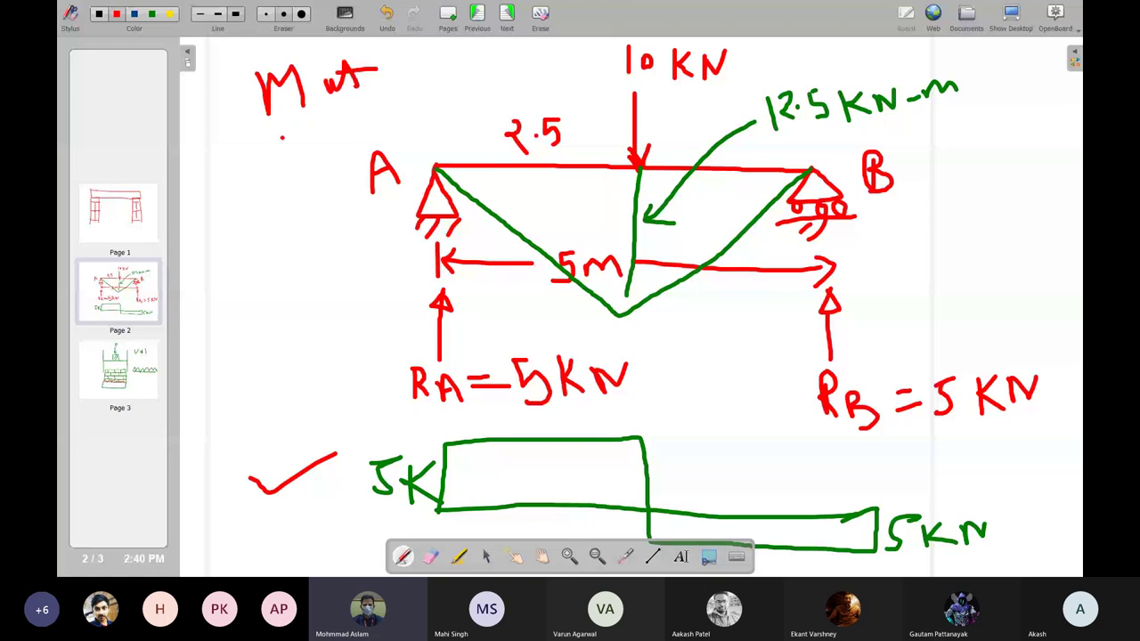
Write 'c/s' beneath 'M wt' and begin circling both notes.
{"action": "left_click_drag", "start_coordinate": [287, 141], "coordinate": [278, 169]}
{"action": "left_click_drag", "start_coordinate": [306, 105], "coordinate": [306, 169]}
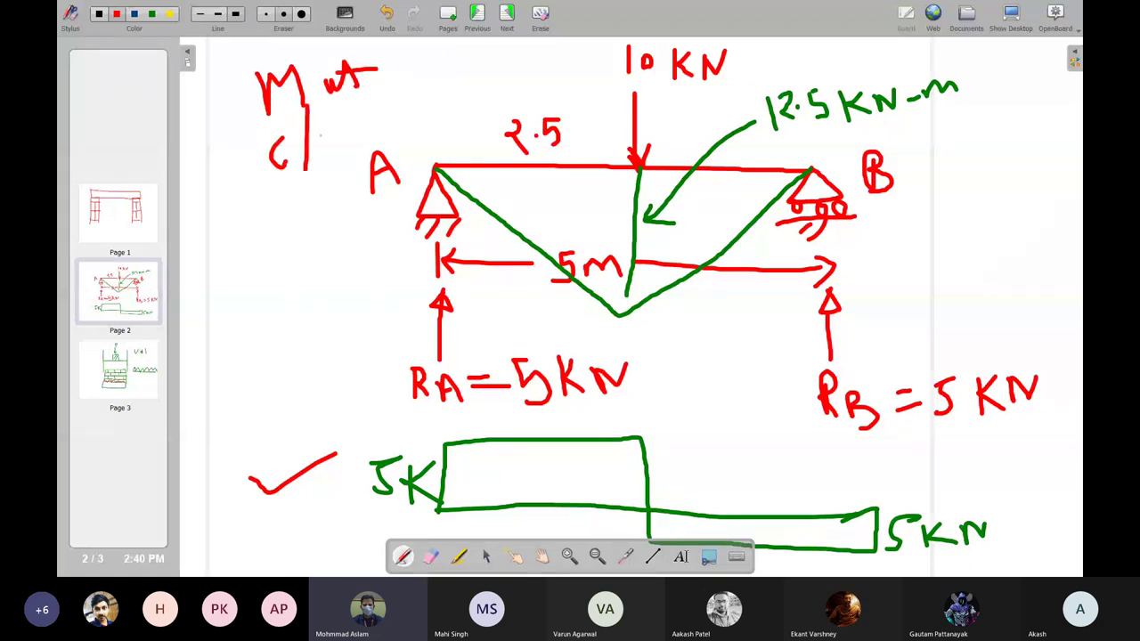
{"action": "left_click_drag", "start_coordinate": [326, 126], "coordinate": [313, 156]}
{"action": "mouse_move", "coordinate": [361, 117]}
{"action": "left_mouse_down"}
{"action": "mouse_move", "coordinate": [400, 65]}
{"action": "mouse_move", "coordinate": [346, 148]}
{"action": "left_mouse_up"}
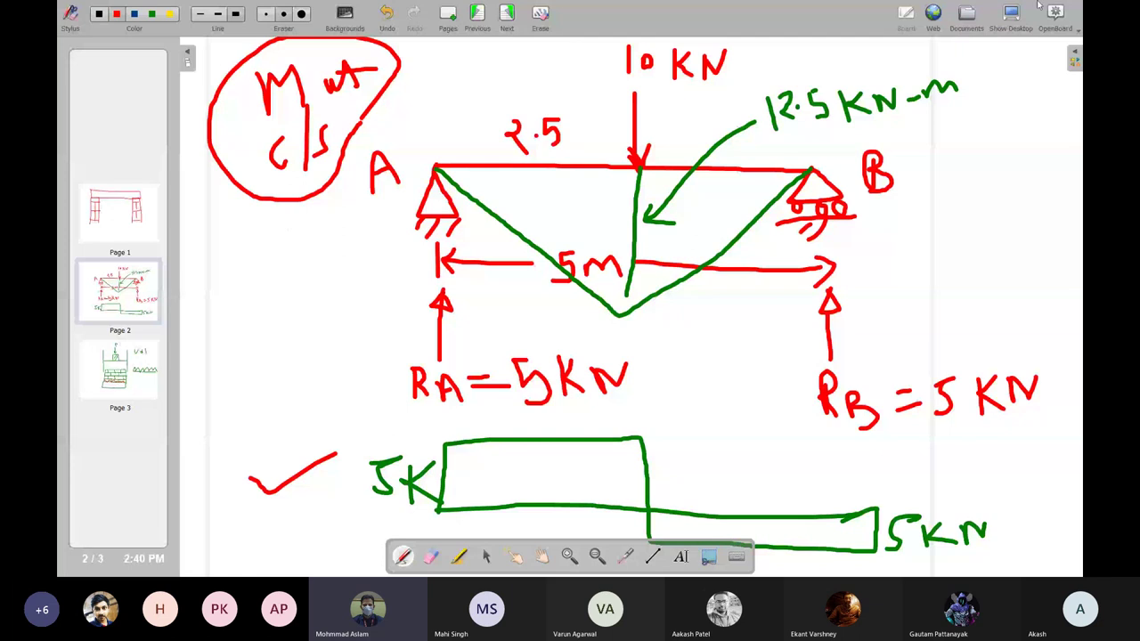
Minimise the meeting window and launch STAAD.Pro V8i.
{"action": "left_click", "coordinate": [1011, 14]}
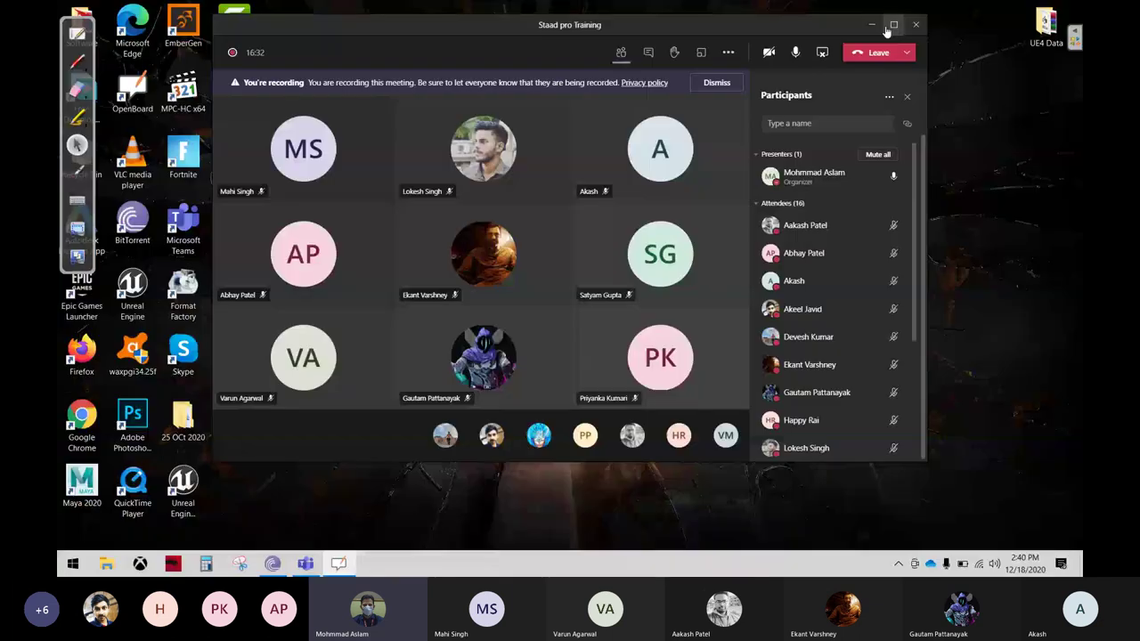
{"action": "left_click", "coordinate": [872, 25]}
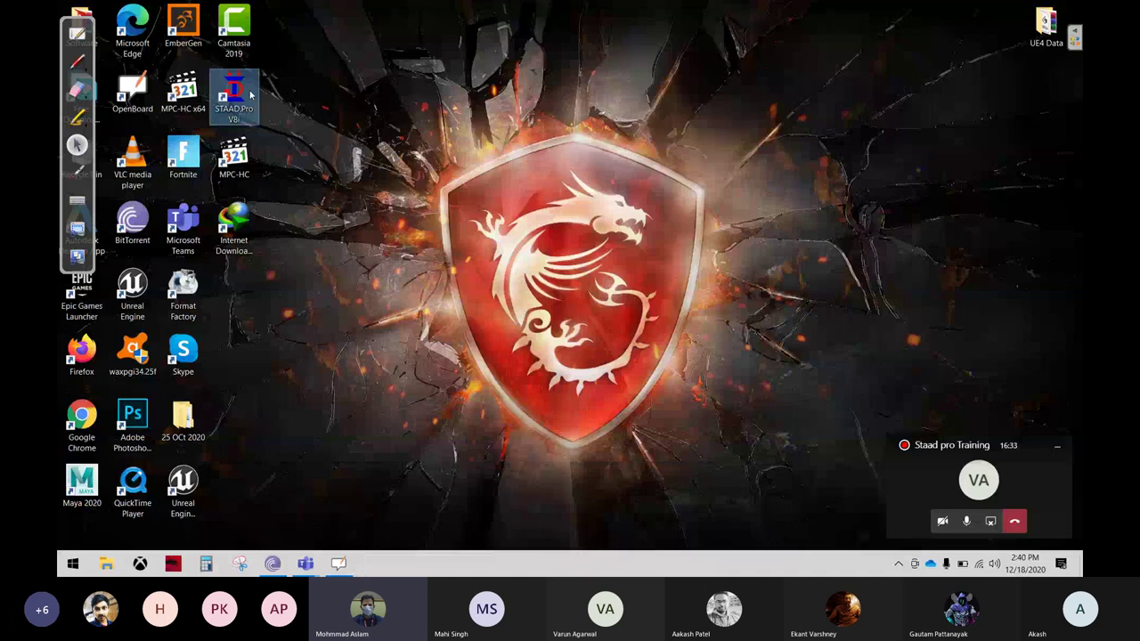
{"action": "double_click", "coordinate": [250, 93]}
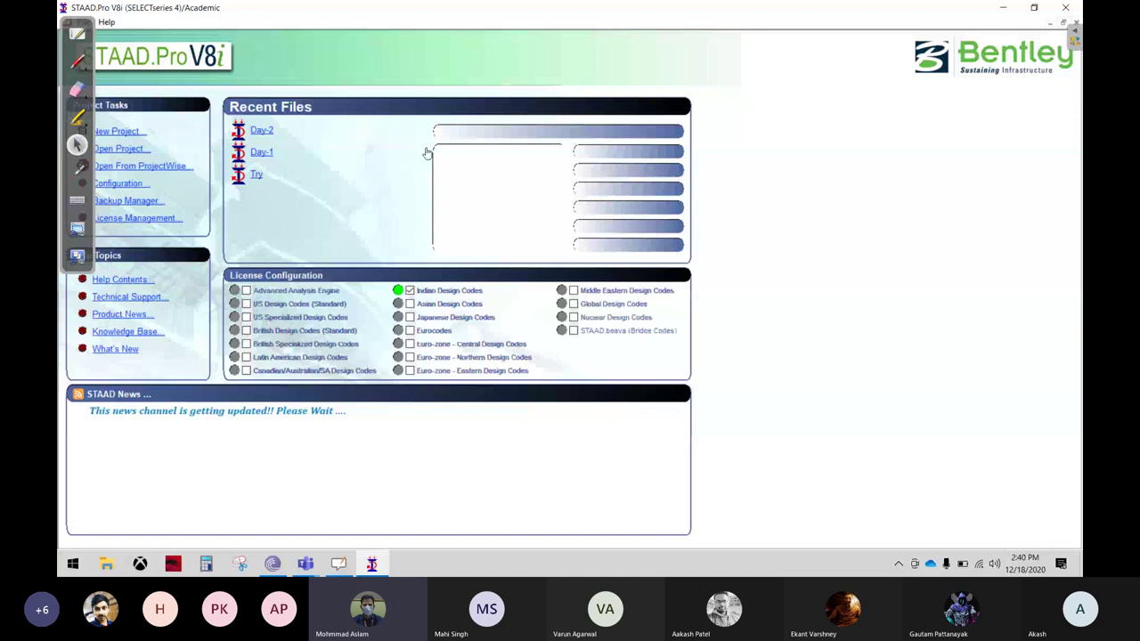
Create a new Space project named 'Day 3', creating its folder, and finish the setup wizard.
{"action": "left_click", "coordinate": [117, 133]}
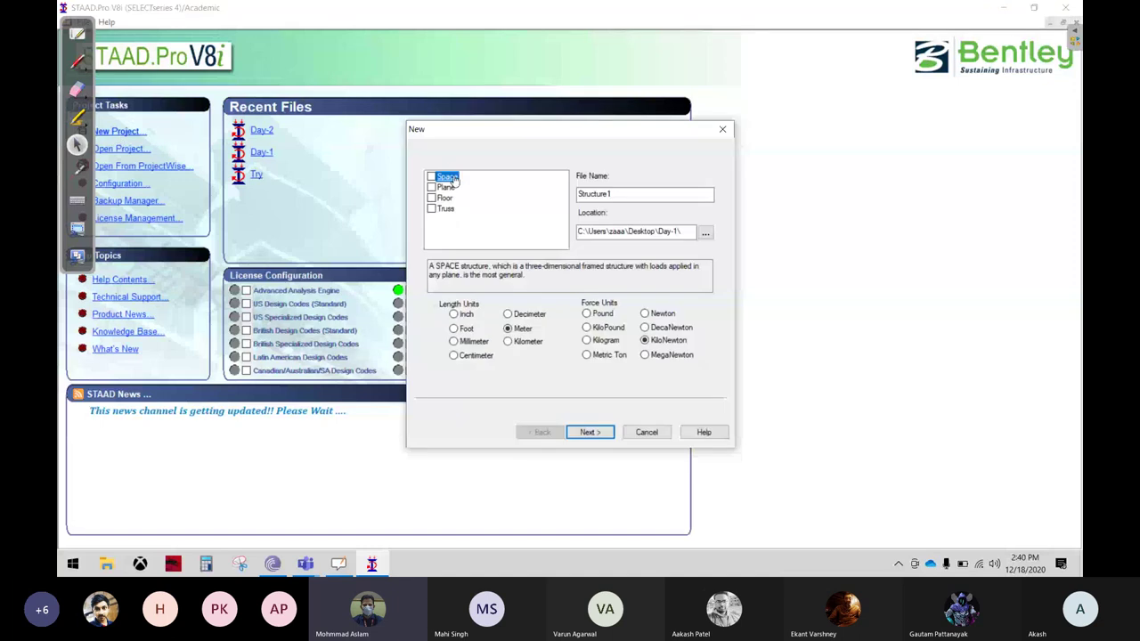
{"action": "left_click", "coordinate": [455, 179]}
{"action": "key", "text": "Tab"}
{"action": "type", "text": "Day"}
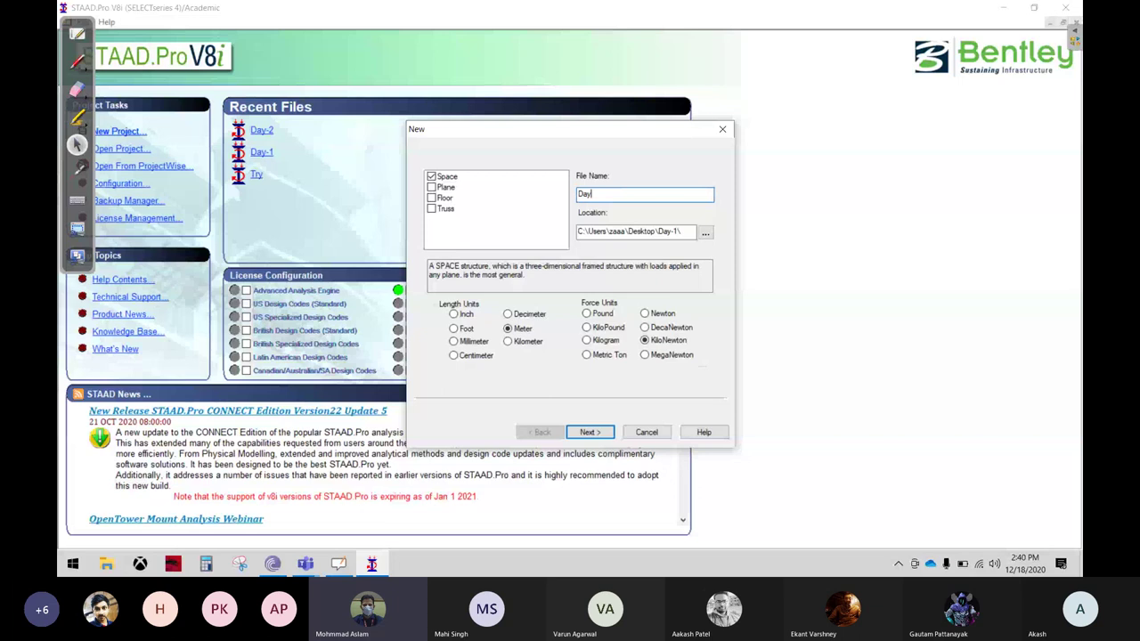
{"action": "key", "text": "Return"}
{"action": "left_click", "coordinate": [577, 317]}
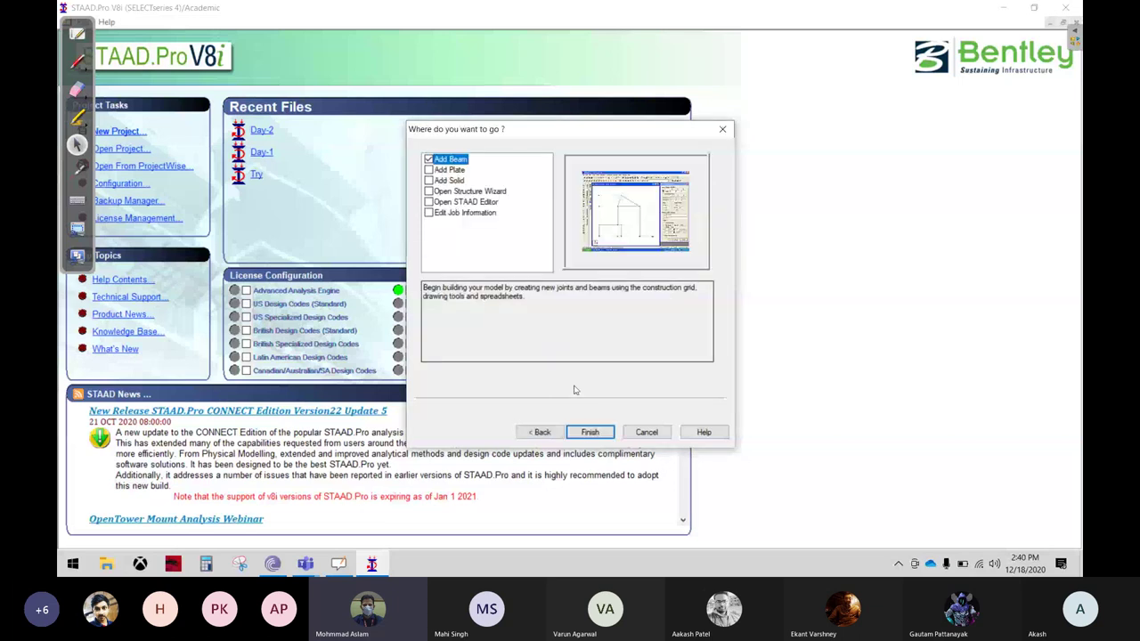
{"action": "left_click", "coordinate": [587, 434]}
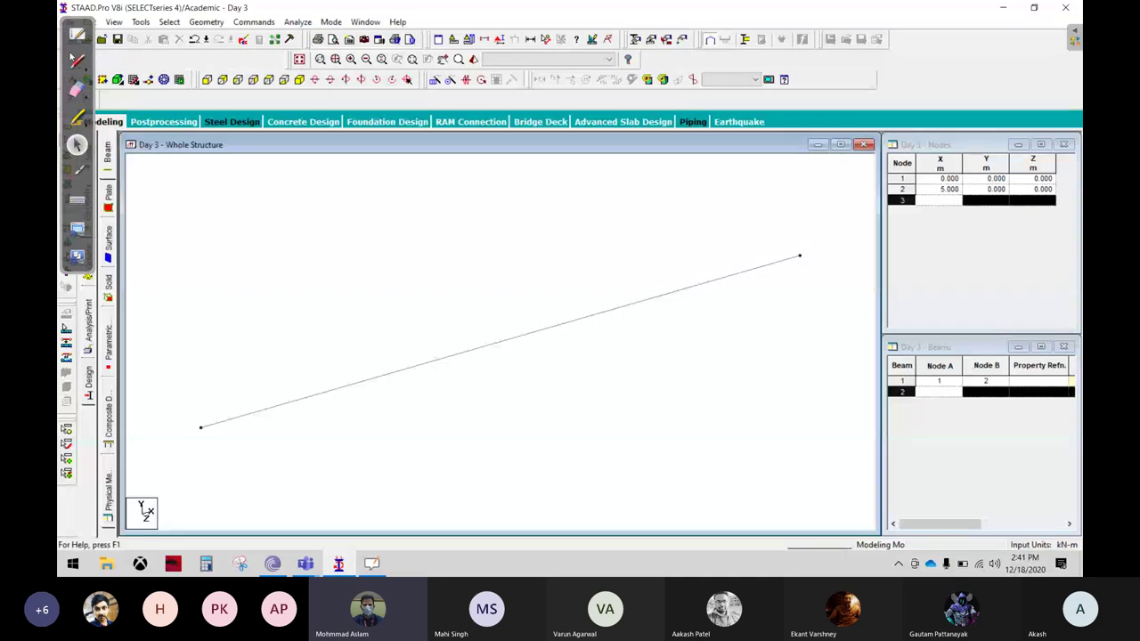
Return to the STAAD model view and open the General property and load settings.
{"action": "left_click", "coordinate": [70, 56]}
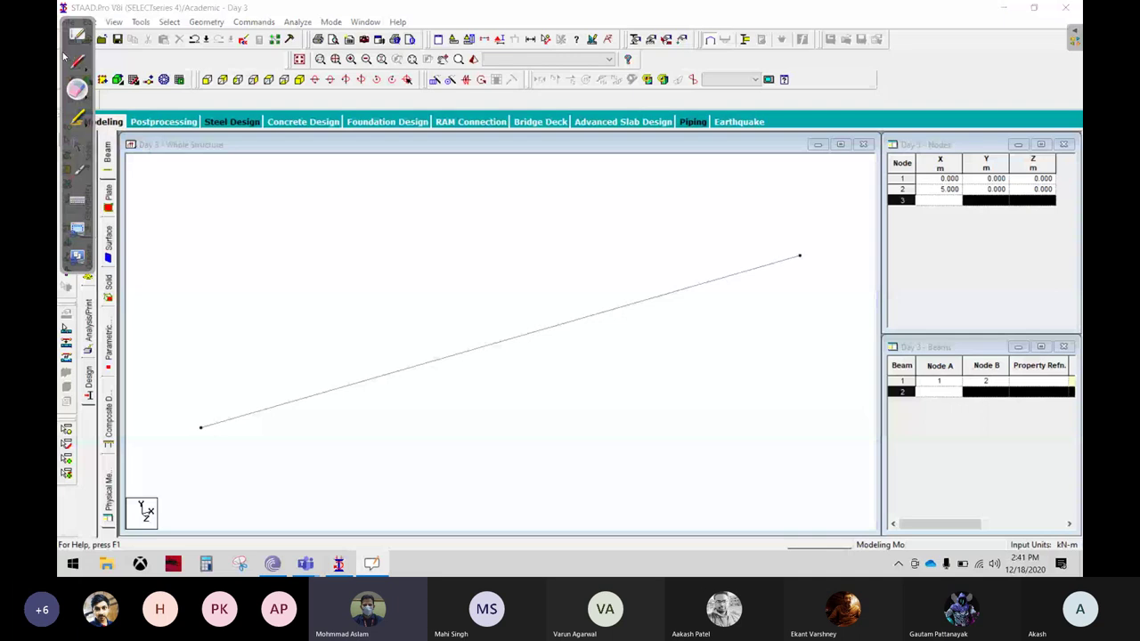
{"action": "left_click", "coordinate": [556, 254]}
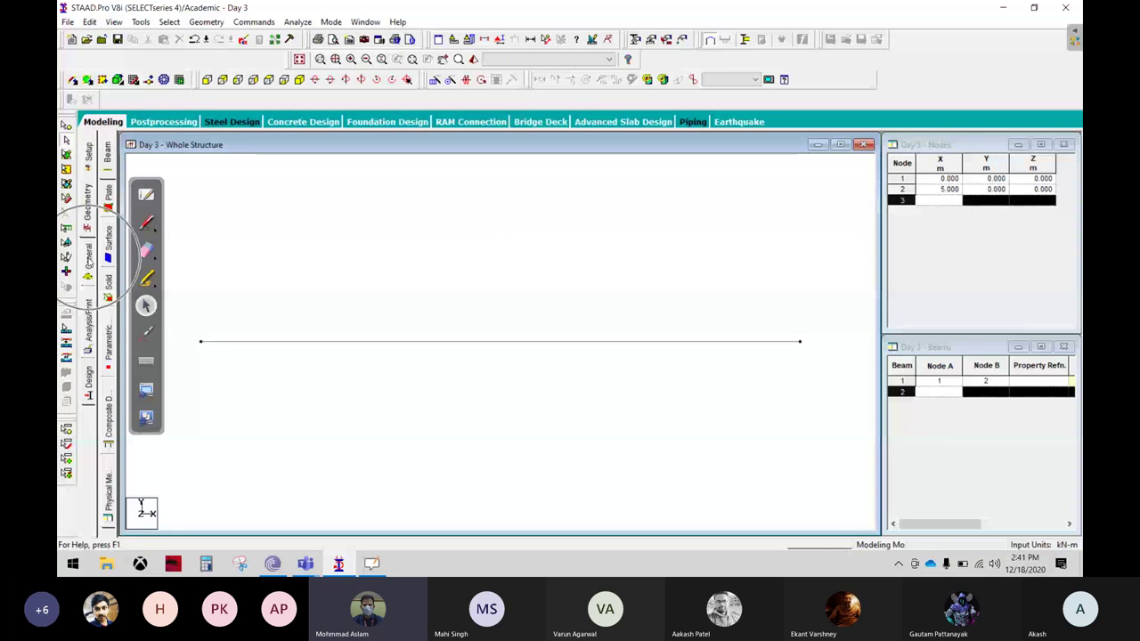
{"action": "left_click", "coordinate": [88, 256]}
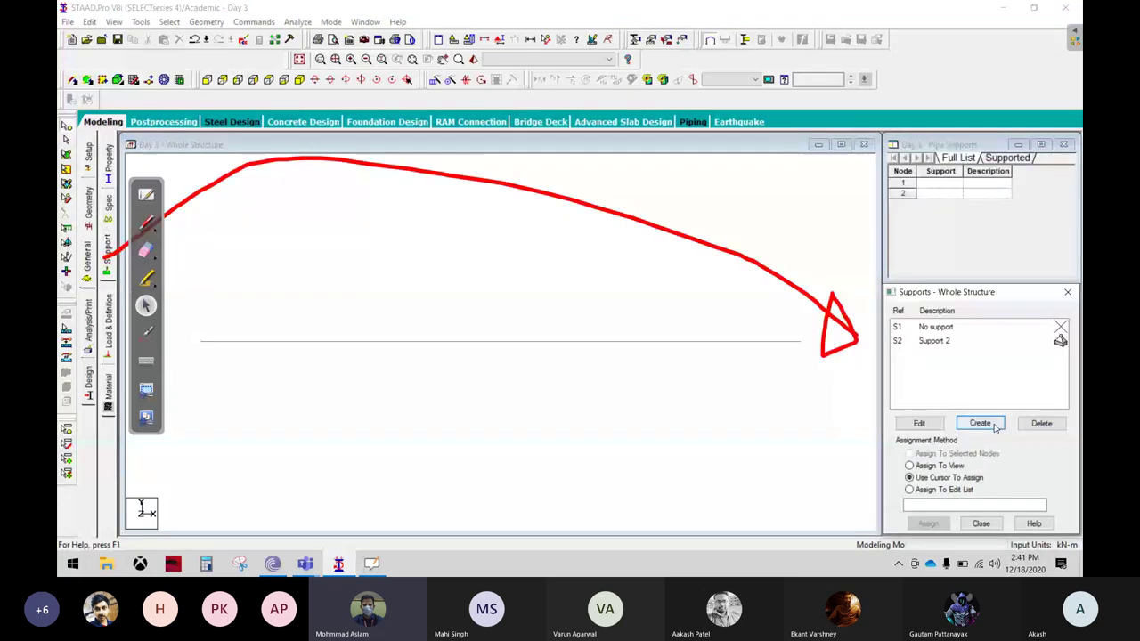
Add Support 3 as Fixed But with FX, FZ, MX, MY and MZ released.
{"action": "left_click", "coordinate": [980, 423]}
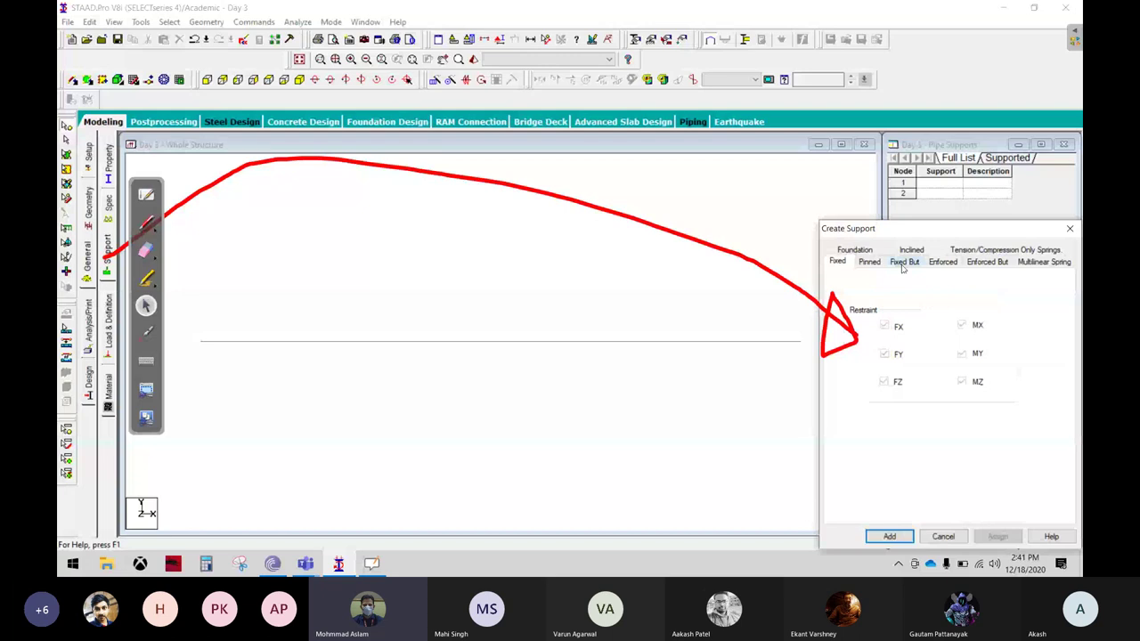
{"action": "left_click", "coordinate": [902, 264]}
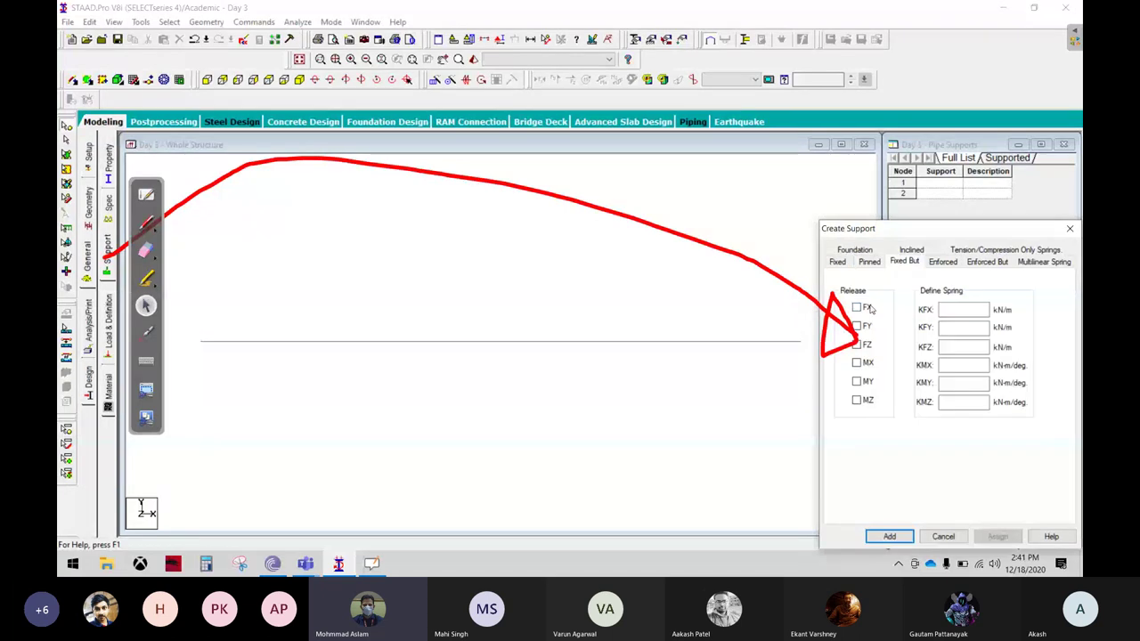
{"action": "left_click", "coordinate": [856, 307]}
{"action": "left_click", "coordinate": [856, 345]}
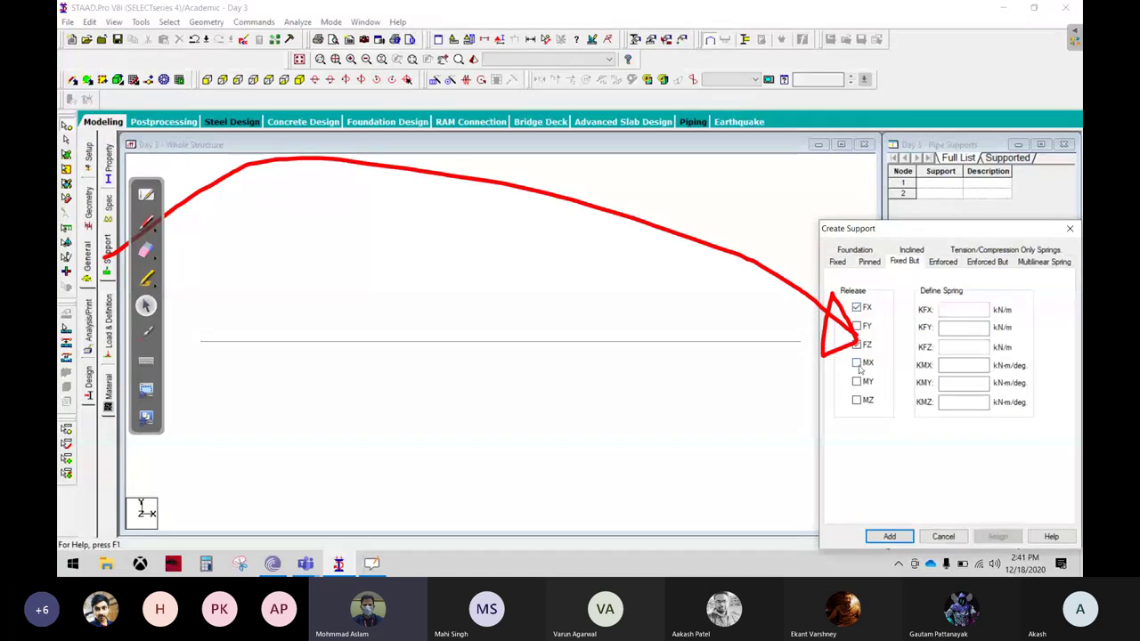
{"action": "left_click", "coordinate": [856, 363]}
{"action": "left_click", "coordinate": [857, 381]}
{"action": "left_click", "coordinate": [857, 400]}
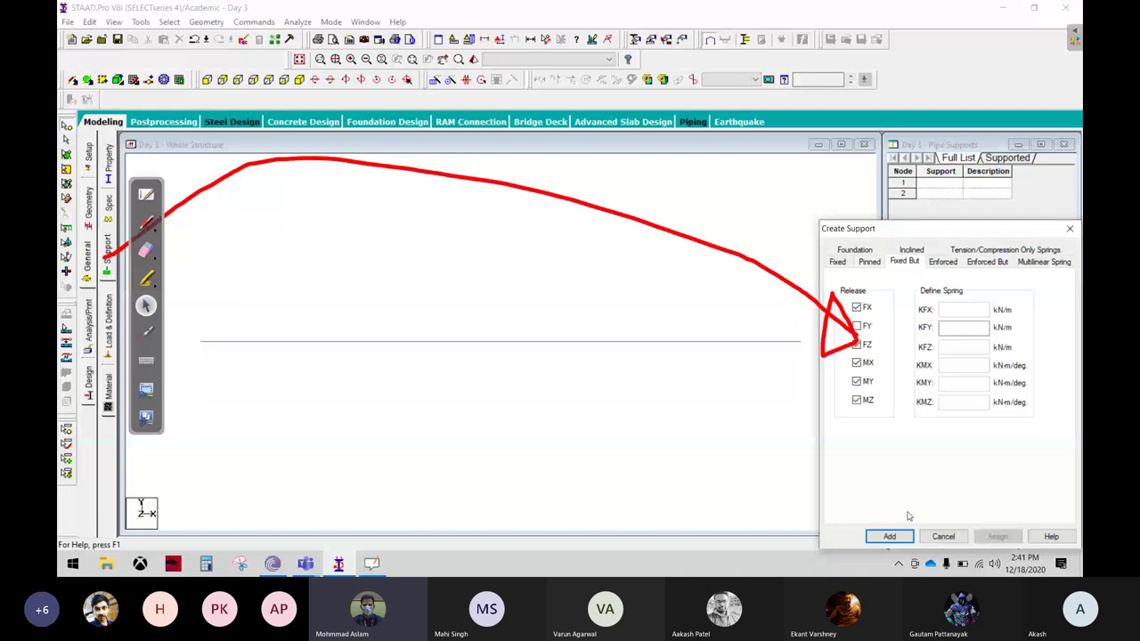
{"action": "left_click", "coordinate": [889, 536]}
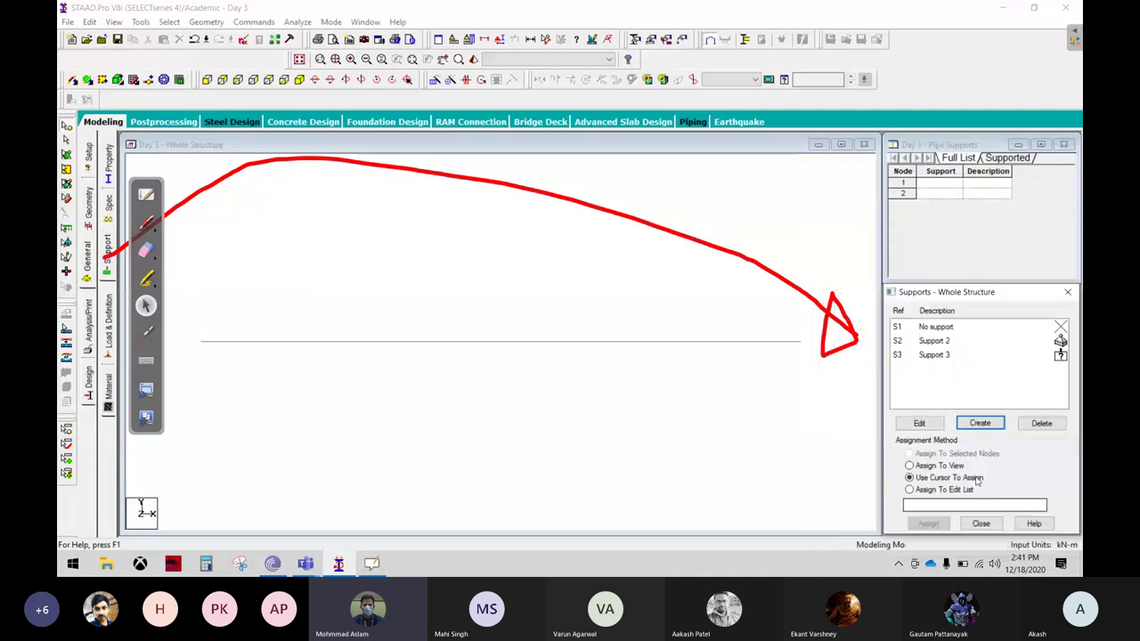
Assign Support 2 to node 1 and Support 3 to node 2.
{"action": "left_click", "coordinate": [935, 341]}
{"action": "left_click", "coordinate": [200, 341]}
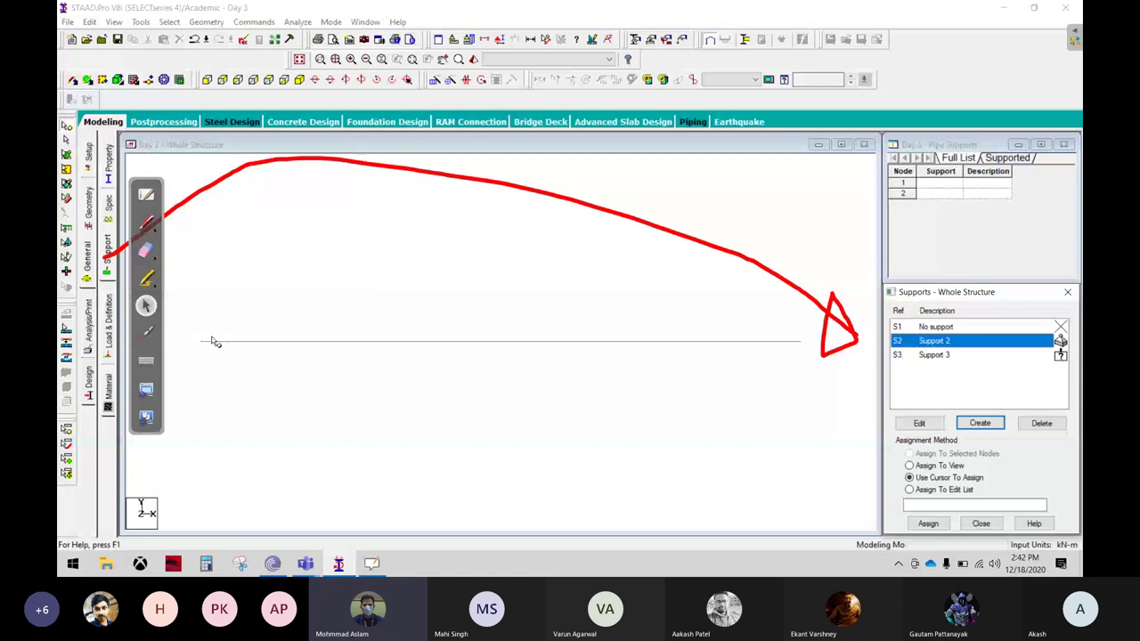
{"action": "left_click", "coordinate": [927, 524]}
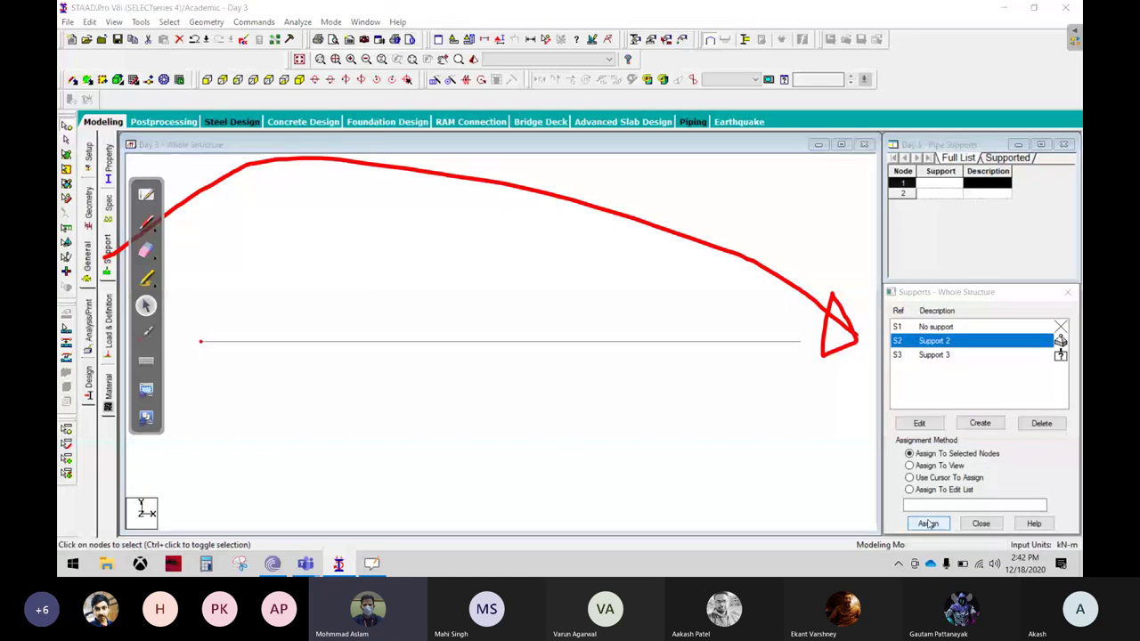
{"action": "left_click", "coordinate": [989, 446]}
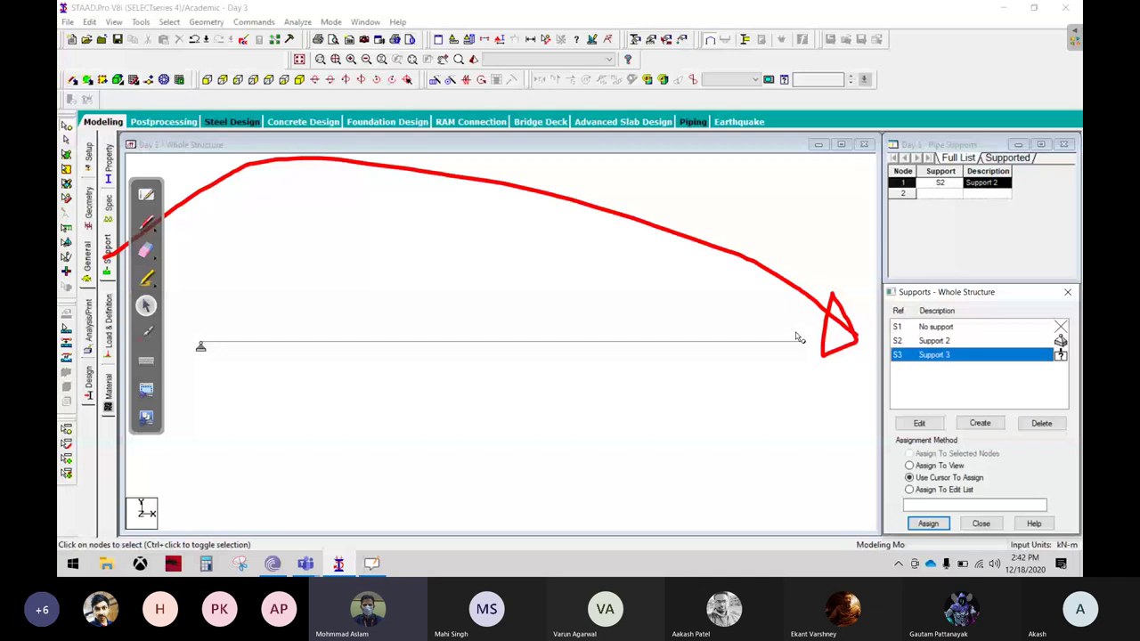
{"action": "left_click", "coordinate": [799, 338]}
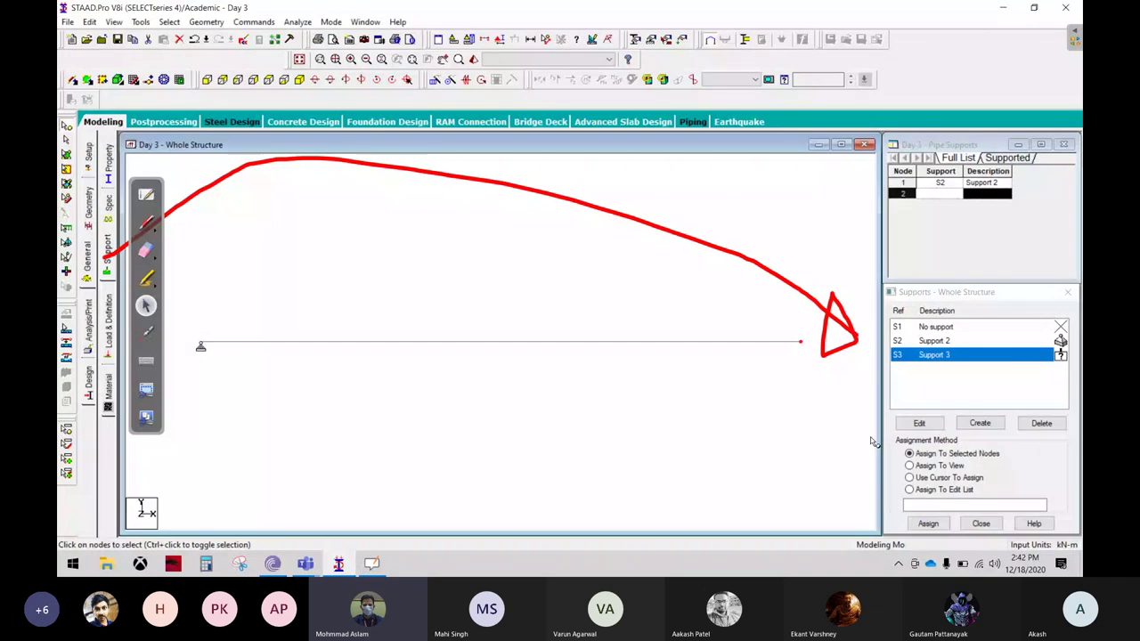
{"action": "left_click", "coordinate": [928, 523]}
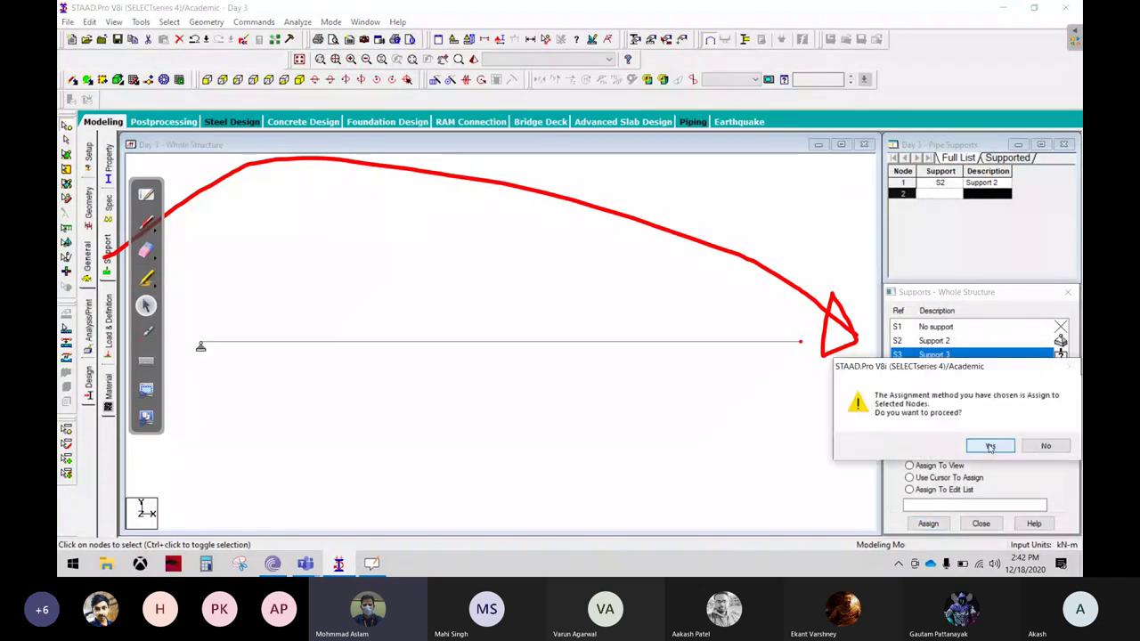
{"action": "left_click", "coordinate": [989, 446]}
Dimension the distance between the two end nodes to show the 5.00m span.
{"action": "left_click", "coordinate": [909, 478]}
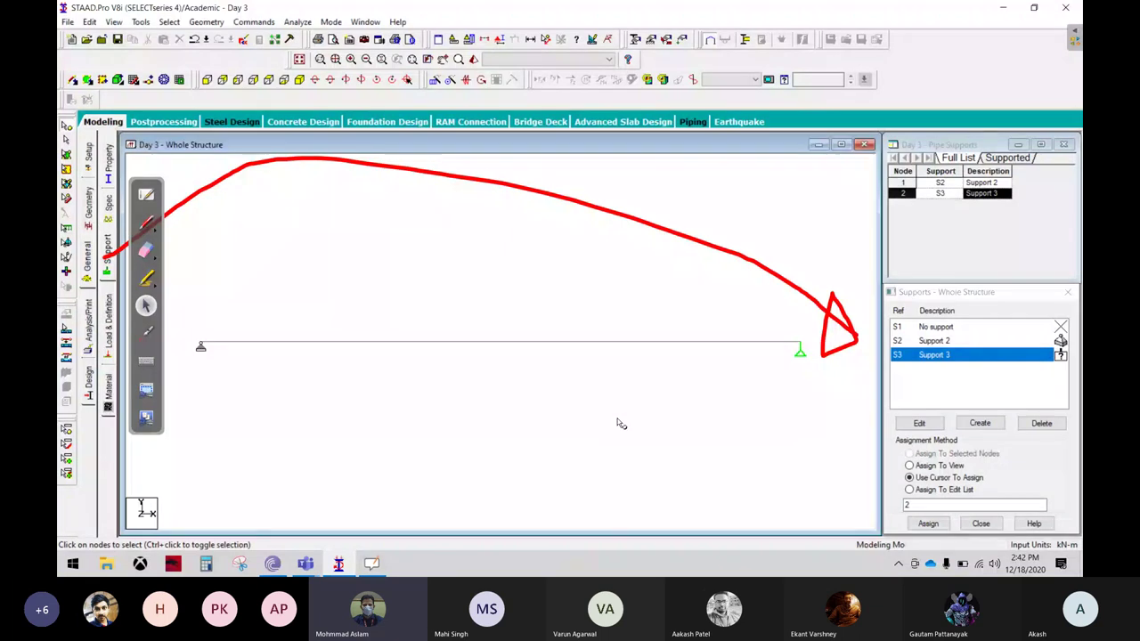
{"action": "left_click", "coordinate": [206, 336]}
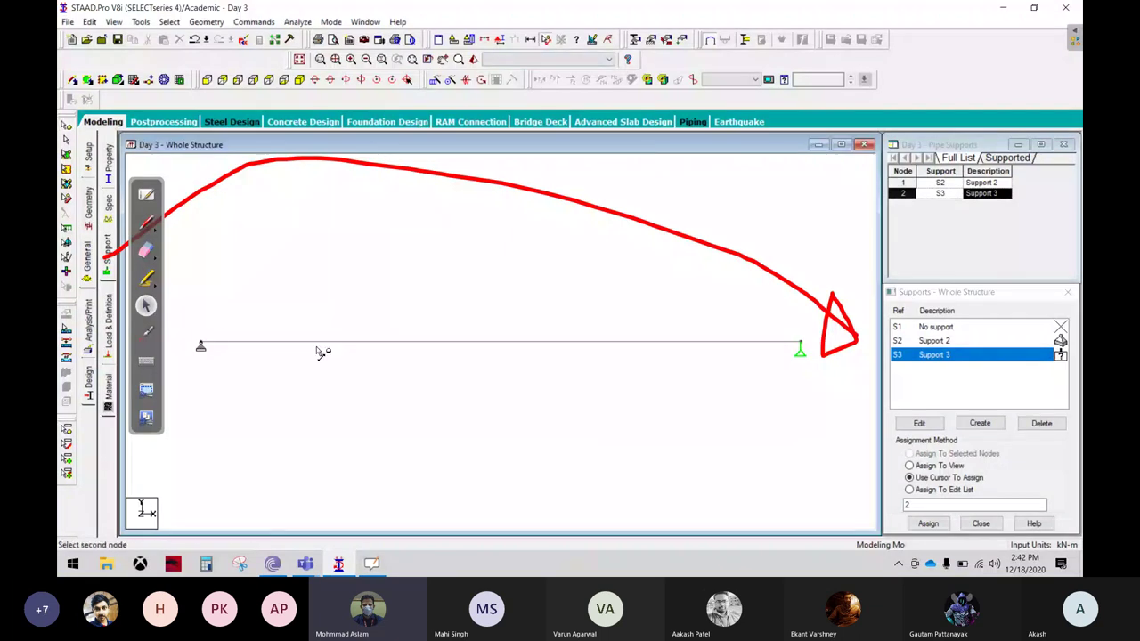
{"action": "left_click", "coordinate": [799, 343]}
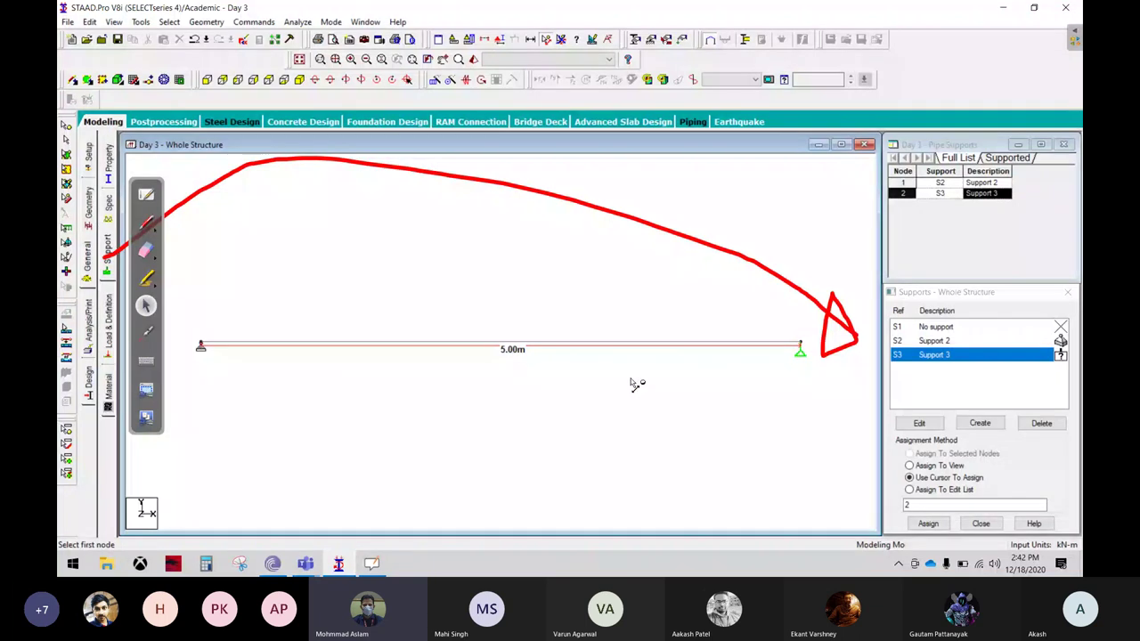
{"action": "left_click", "coordinate": [146, 222]}
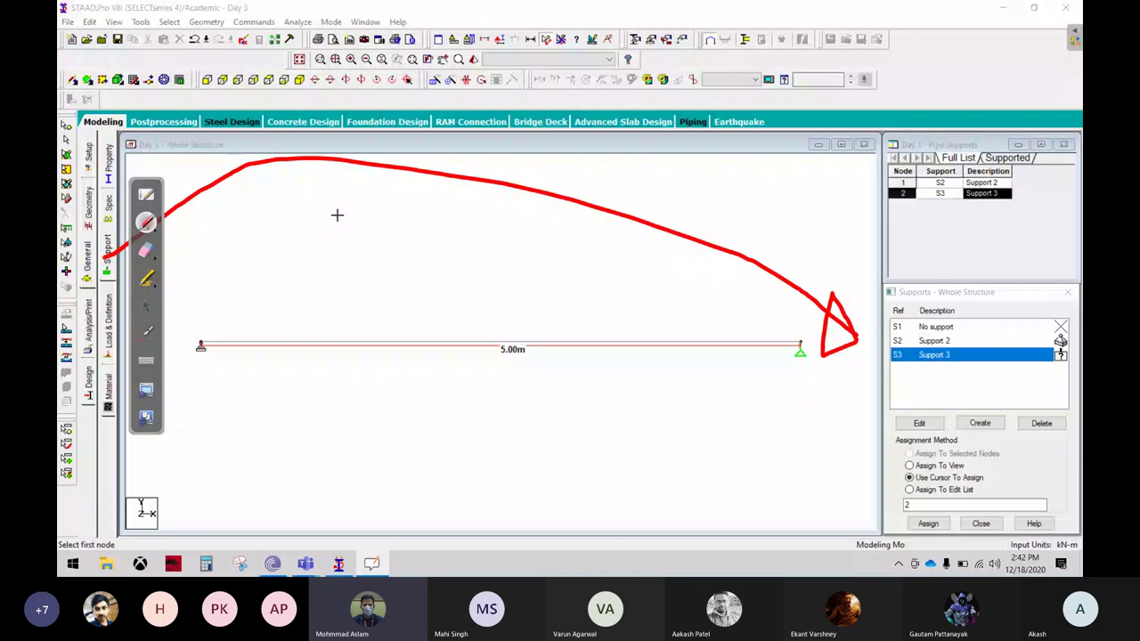
{"action": "left_click_drag", "start_coordinate": [344, 263], "coordinate": [401, 241]}
{"action": "left_click_drag", "start_coordinate": [385, 281], "coordinate": [385, 322]}
{"action": "left_click_drag", "start_coordinate": [436, 242], "coordinate": [420, 349]}
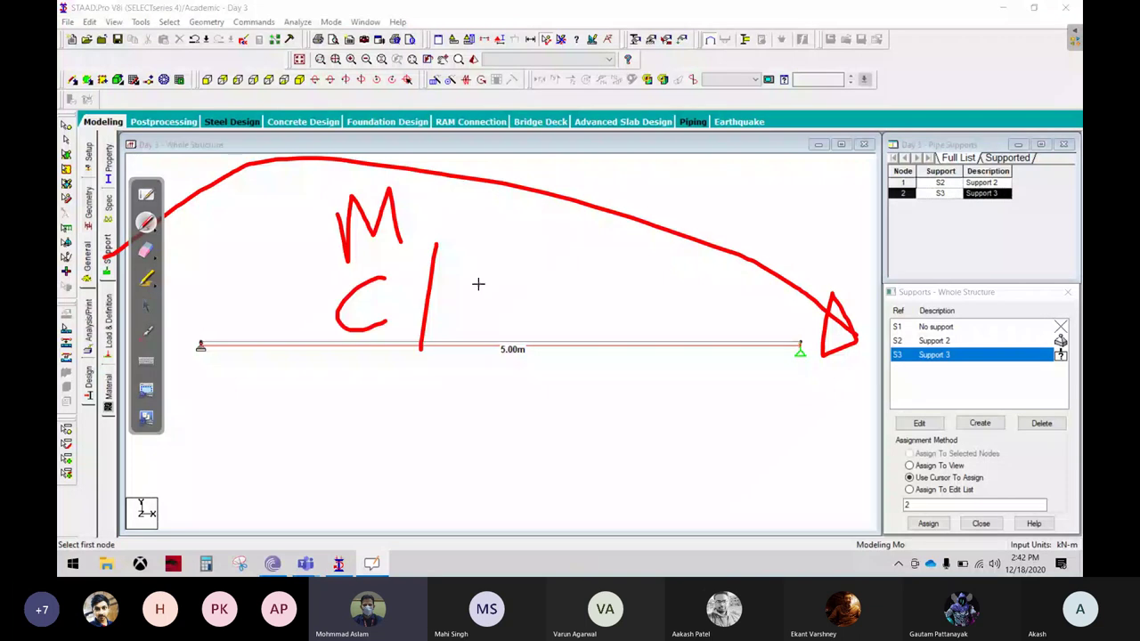
{"action": "left_click_drag", "start_coordinate": [479, 285], "coordinate": [448, 346]}
{"action": "left_click_drag", "start_coordinate": [410, 398], "coordinate": [482, 455]}
{"action": "left_click_drag", "start_coordinate": [255, 210], "coordinate": [528, 416]}
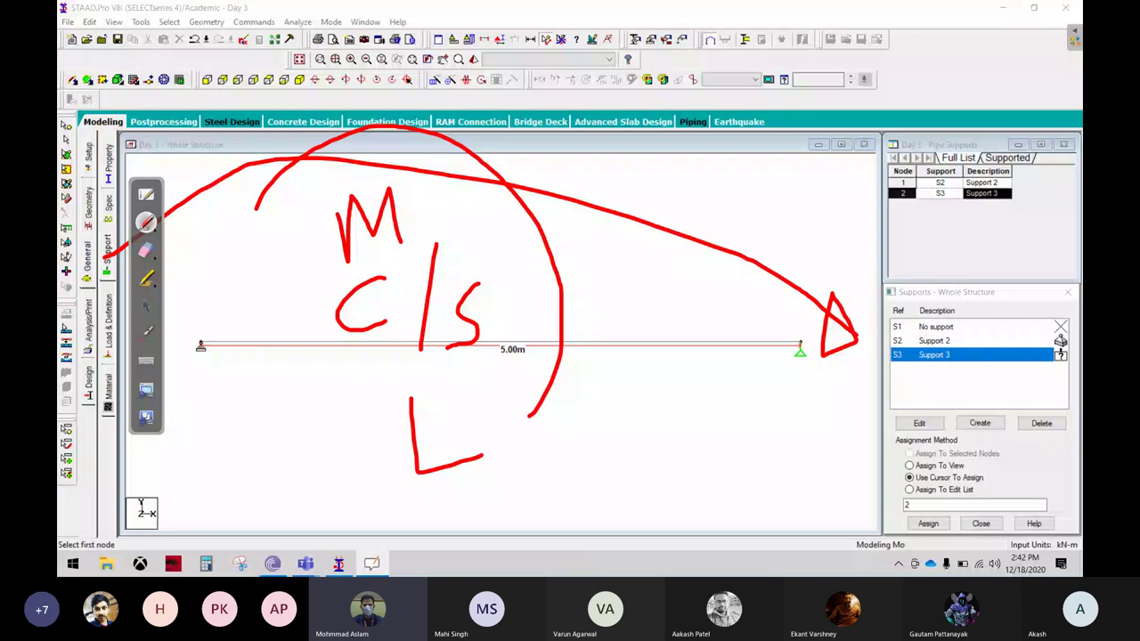
{"action": "left_click_drag", "start_coordinate": [256, 211], "coordinate": [534, 413]}
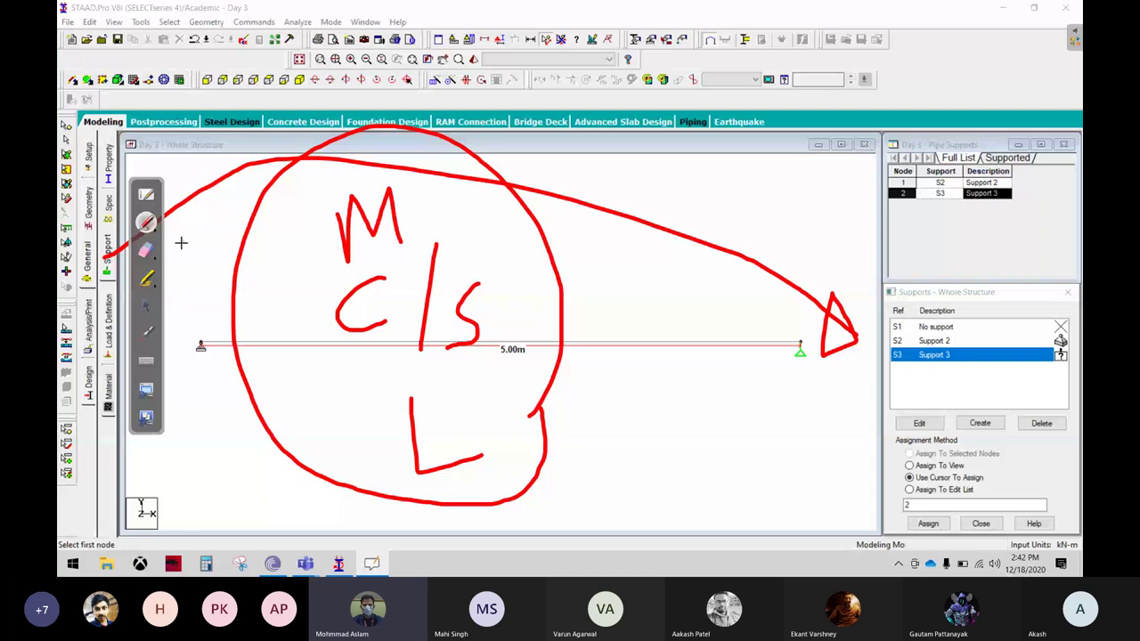
{"action": "left_click", "coordinate": [146, 250]}
{"action": "mouse_move", "coordinate": [552, 294]}
{"action": "left_mouse_down"}
{"action": "mouse_move", "coordinate": [349, 456]}
{"action": "mouse_move", "coordinate": [401, 401]}
{"action": "mouse_move", "coordinate": [354, 460]}
{"action": "mouse_move", "coordinate": [443, 250]}
{"action": "mouse_move", "coordinate": [833, 321]}
{"action": "mouse_move", "coordinate": [826, 311]}
{"action": "left_mouse_up"}
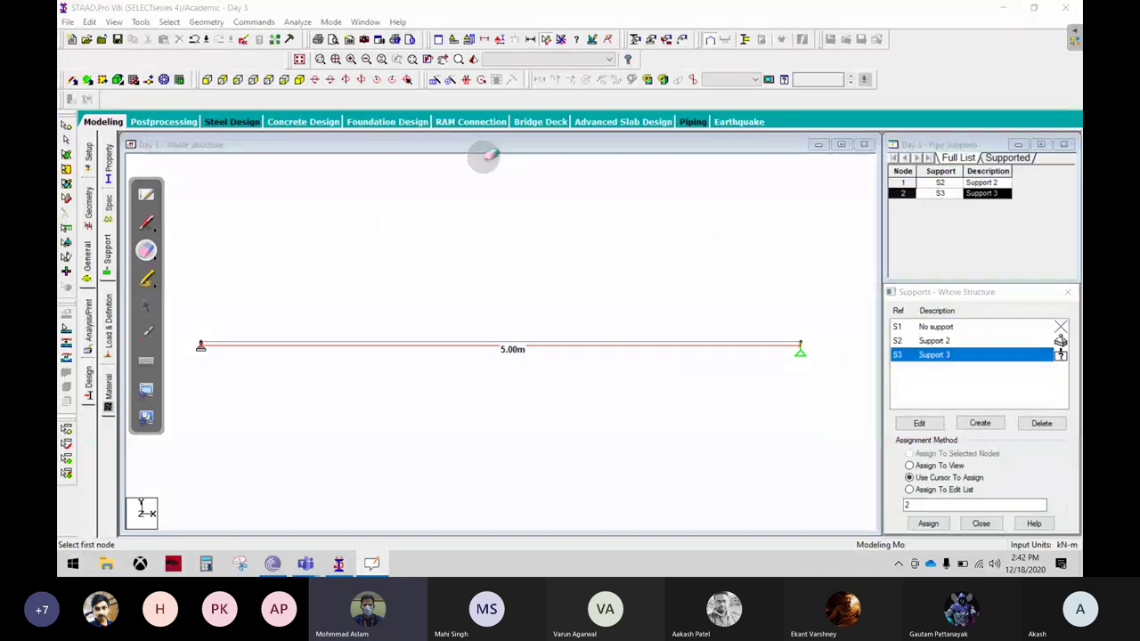
{"action": "left_click", "coordinate": [146, 305]}
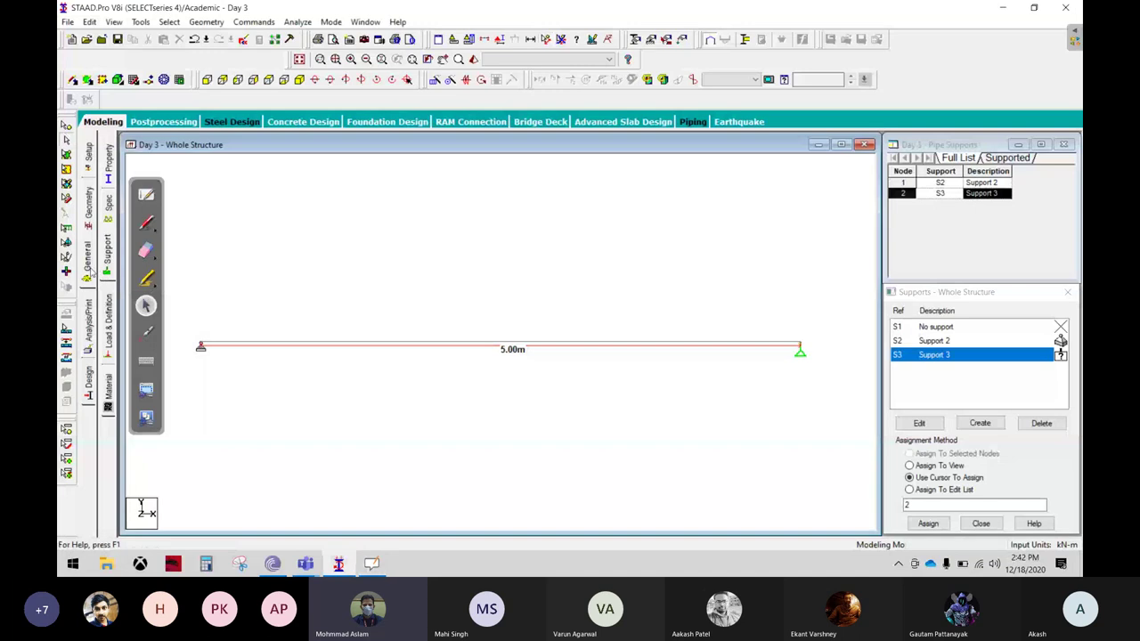
{"action": "left_click", "coordinate": [89, 264]}
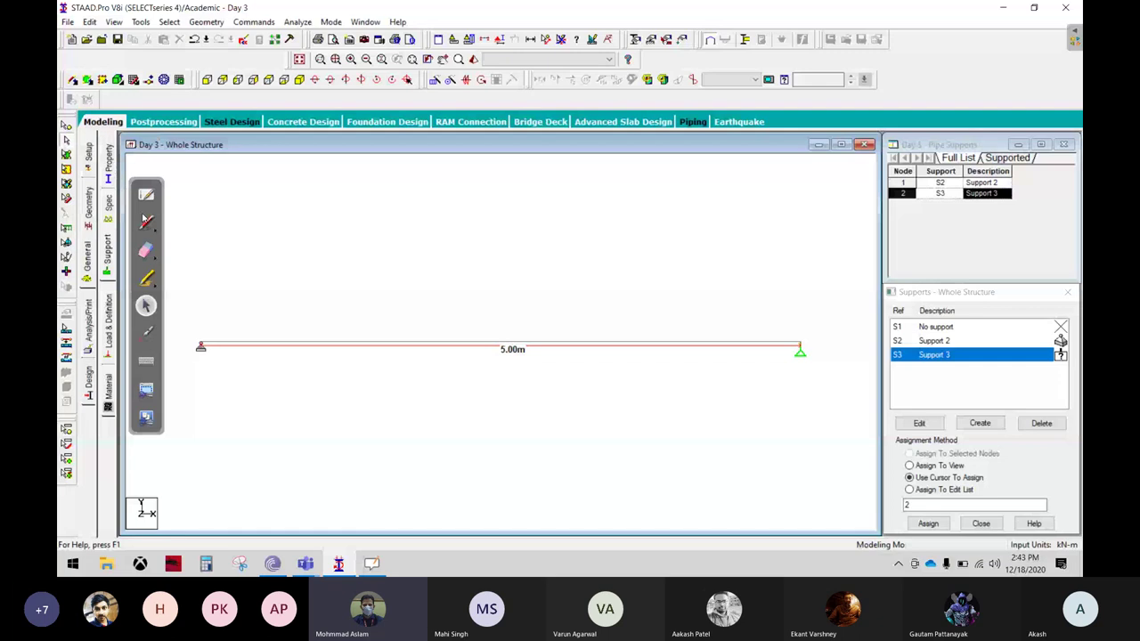
Annotate the member property page and open the section shape definition window.
{"action": "left_click", "coordinate": [147, 220]}
{"action": "left_click_drag", "start_coordinate": [142, 142], "coordinate": [877, 270]}
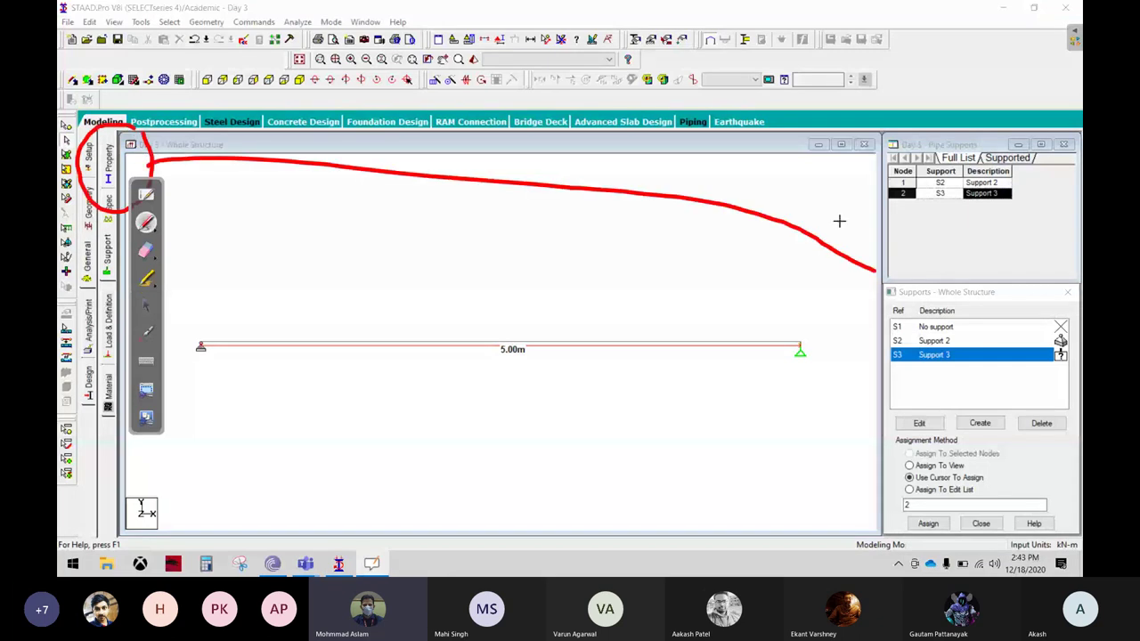
{"action": "left_click_drag", "start_coordinate": [838, 221], "coordinate": [841, 228]}
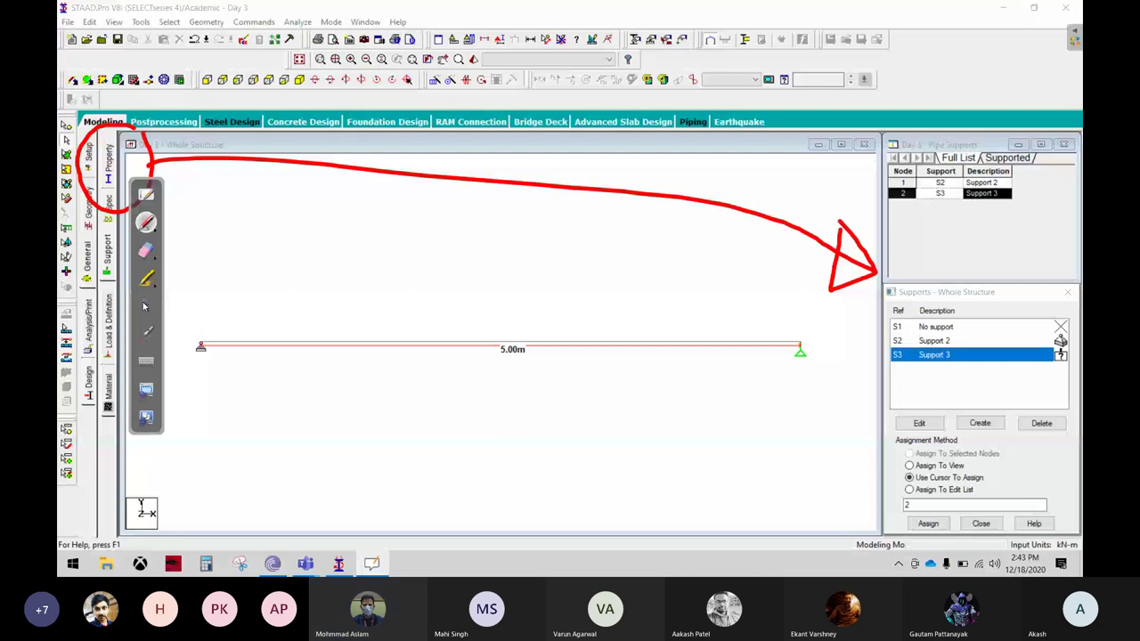
{"action": "left_click_drag", "start_coordinate": [1069, 409], "coordinate": [1055, 381]}
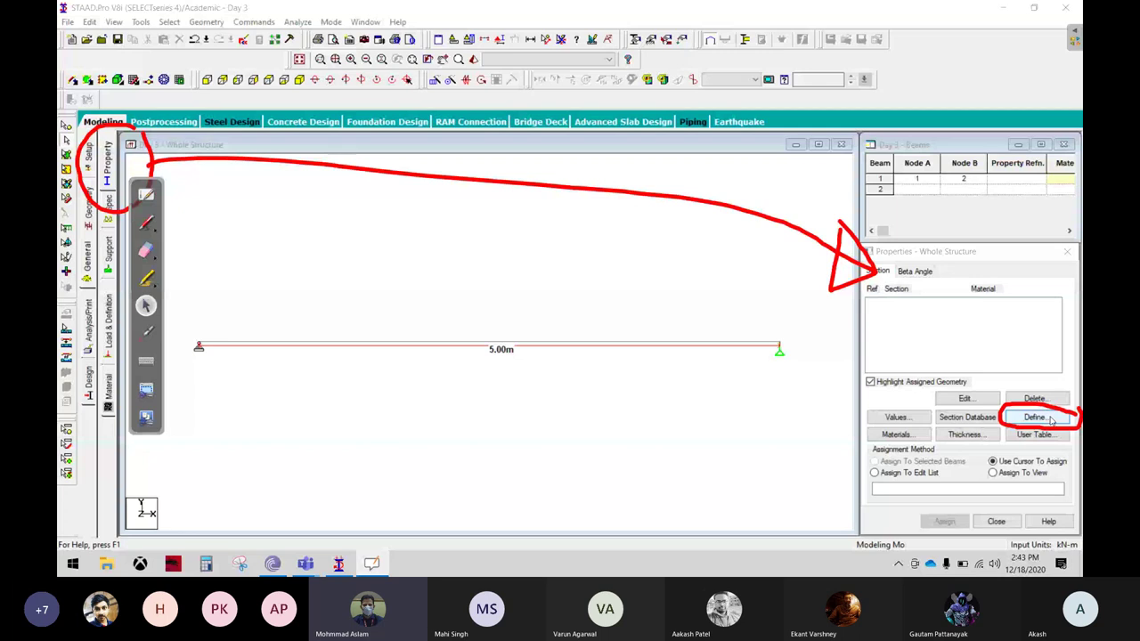
{"action": "left_click", "coordinate": [1052, 419]}
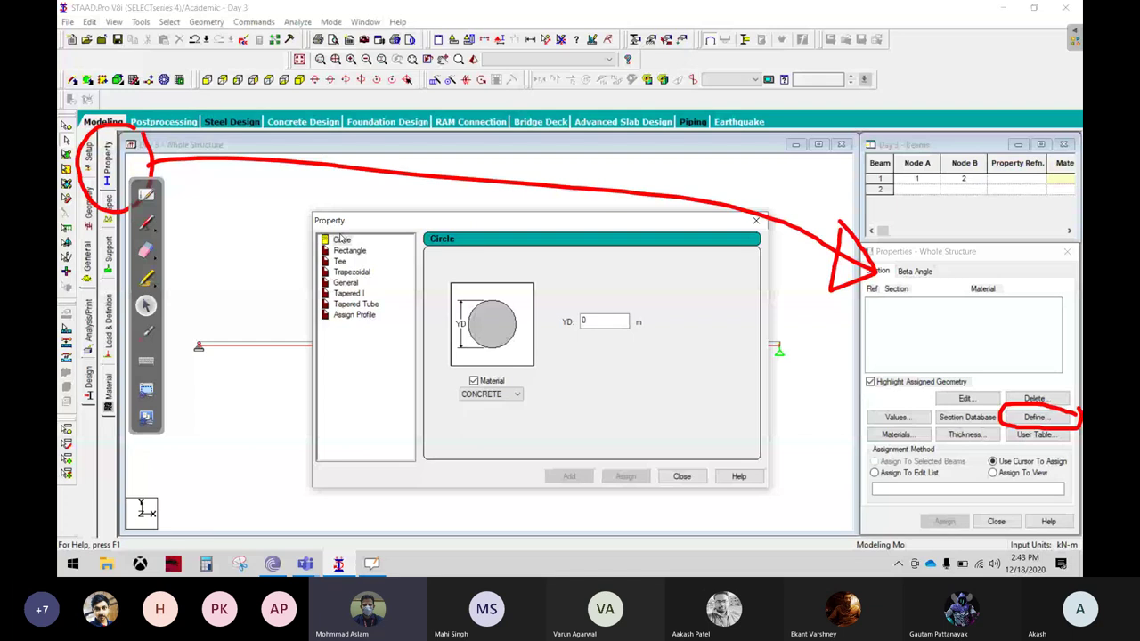
Annotate the section shape list and settings, then select the Rectangle shape.
{"action": "left_click_drag", "start_coordinate": [342, 239], "coordinate": [365, 238]}
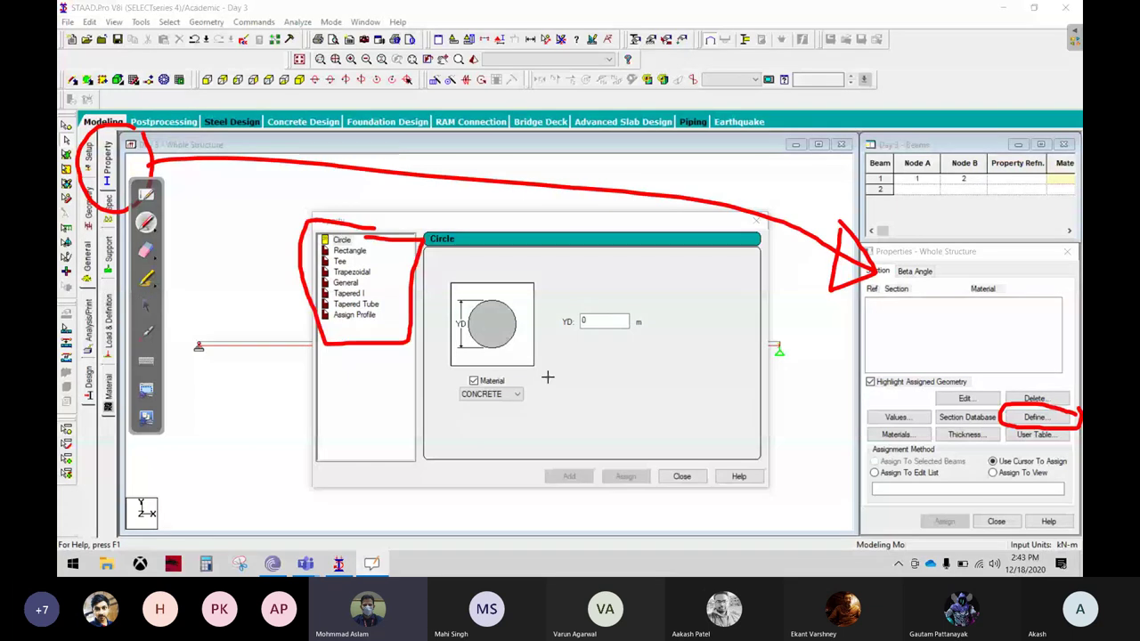
{"action": "left_click_drag", "start_coordinate": [548, 377], "coordinate": [841, 354]}
{"action": "left_click_drag", "start_coordinate": [725, 377], "coordinate": [693, 408]}
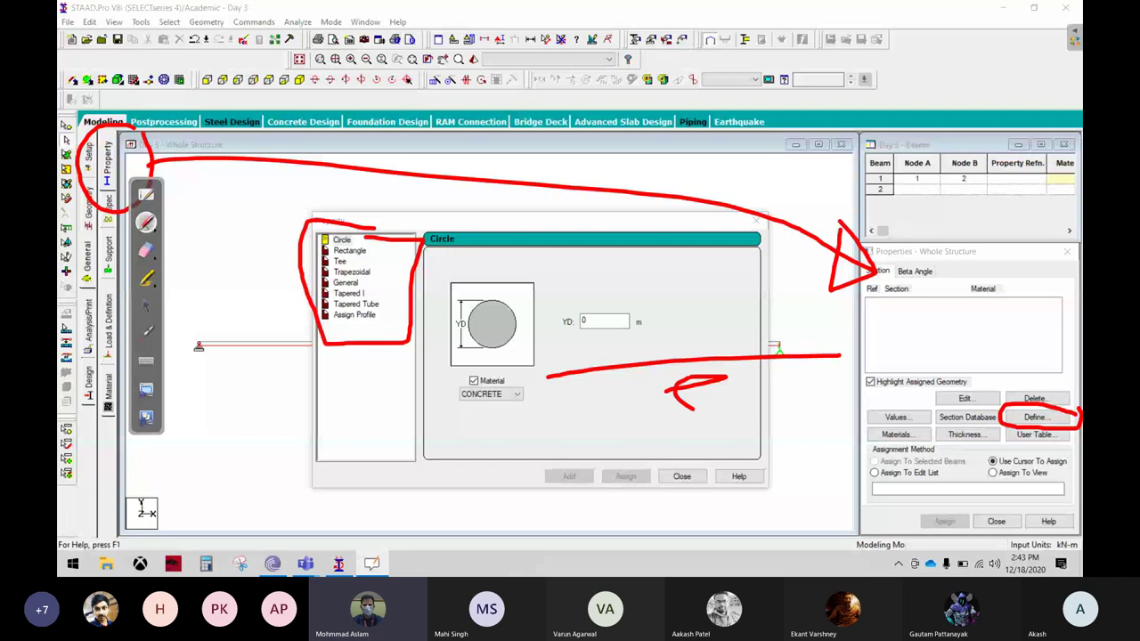
{"action": "left_click_drag", "start_coordinate": [107, 134], "coordinate": [267, 160]}
{"action": "left_click_drag", "start_coordinate": [704, 409], "coordinate": [669, 425]}
{"action": "left_click_drag", "start_coordinate": [559, 294], "coordinate": [535, 365]}
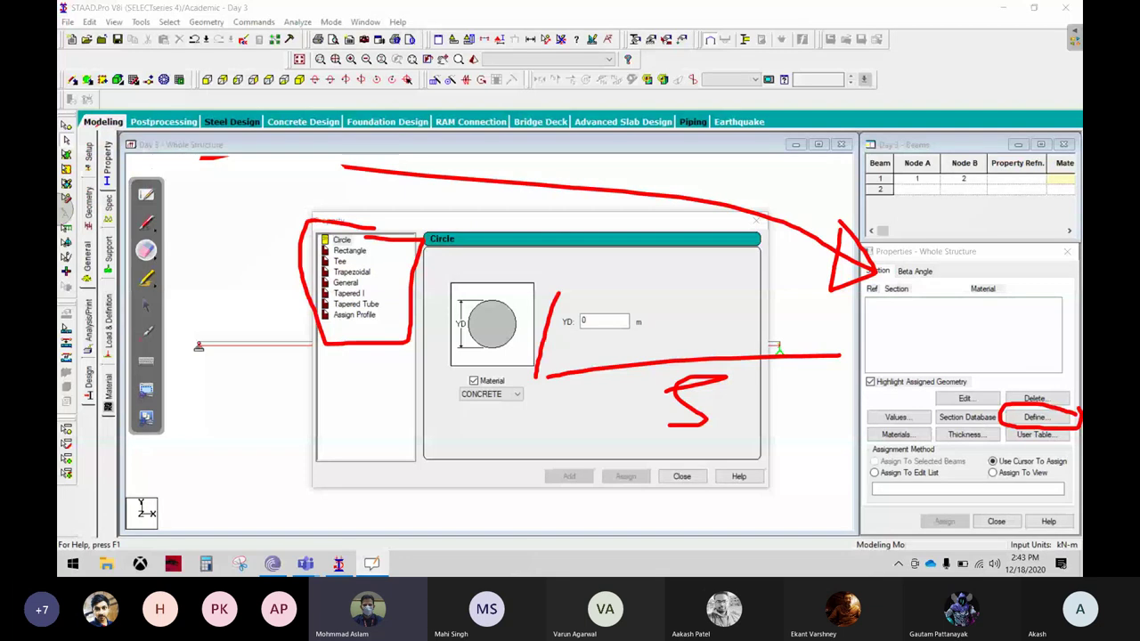
{"action": "left_click_drag", "start_coordinate": [864, 182], "coordinate": [443, 183]}
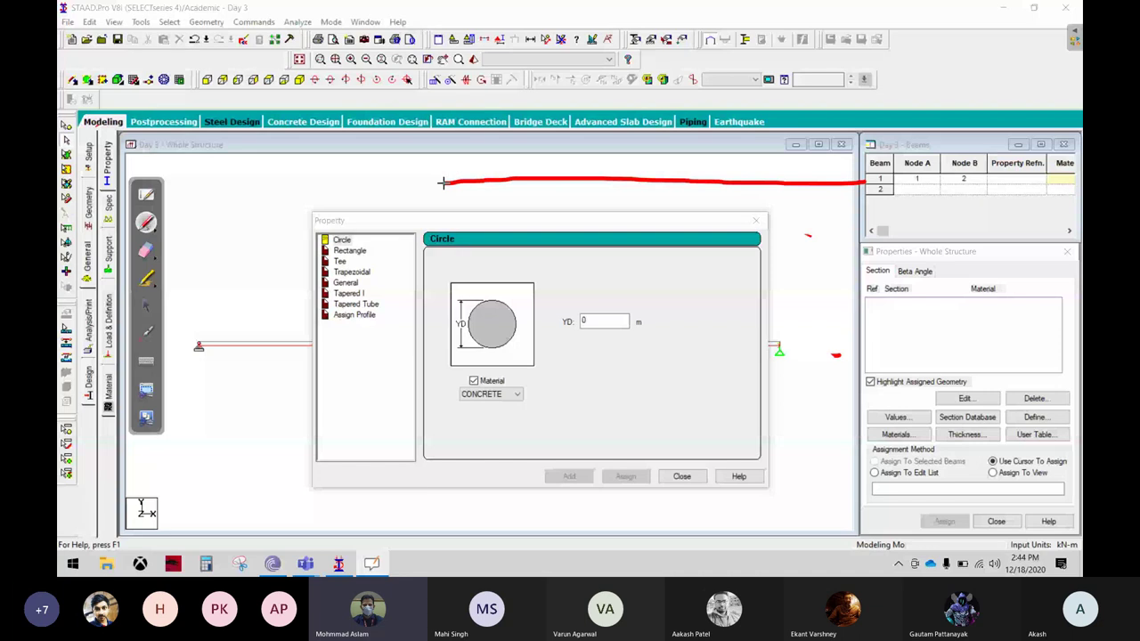
{"action": "left_click_drag", "start_coordinate": [443, 182], "coordinate": [452, 285]}
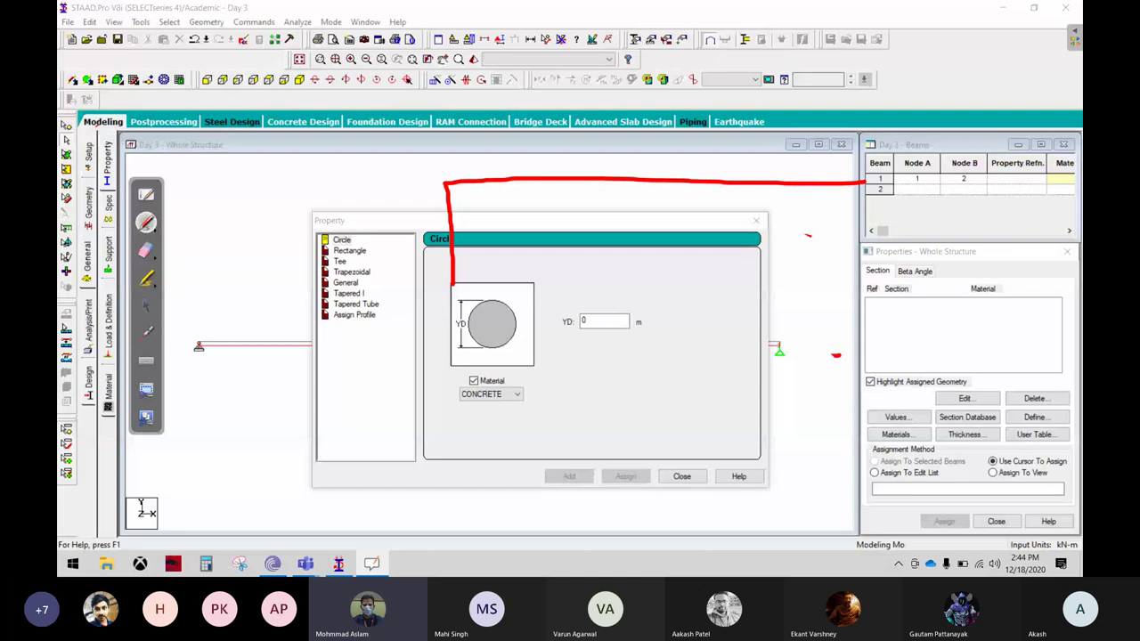
{"action": "left_click_drag", "start_coordinate": [452, 284], "coordinate": [481, 181]}
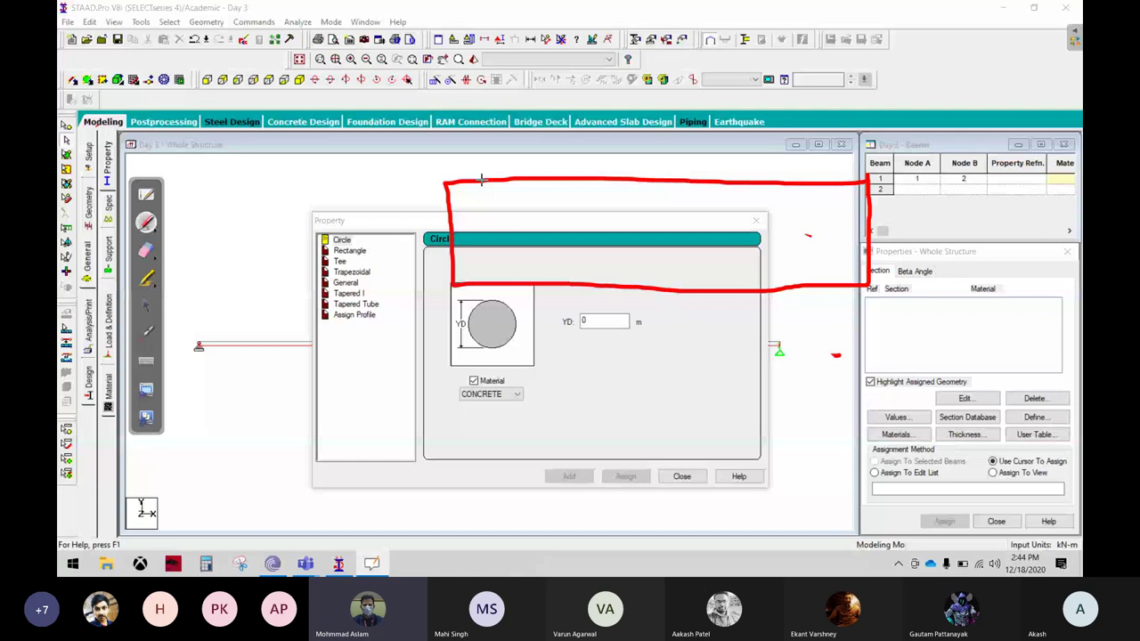
{"action": "left_click_drag", "start_coordinate": [481, 180], "coordinate": [979, 248]}
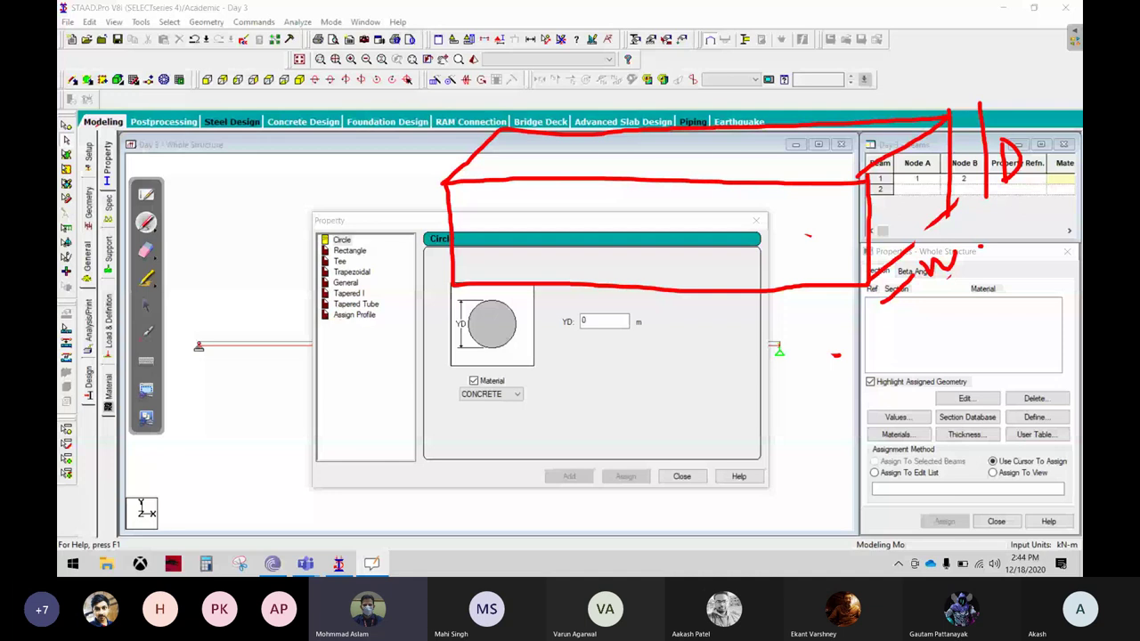
{"action": "left_click_drag", "start_coordinate": [979, 248], "coordinate": [1001, 223]}
{"action": "left_click", "coordinate": [146, 305]}
{"action": "left_click", "coordinate": [349, 250]}
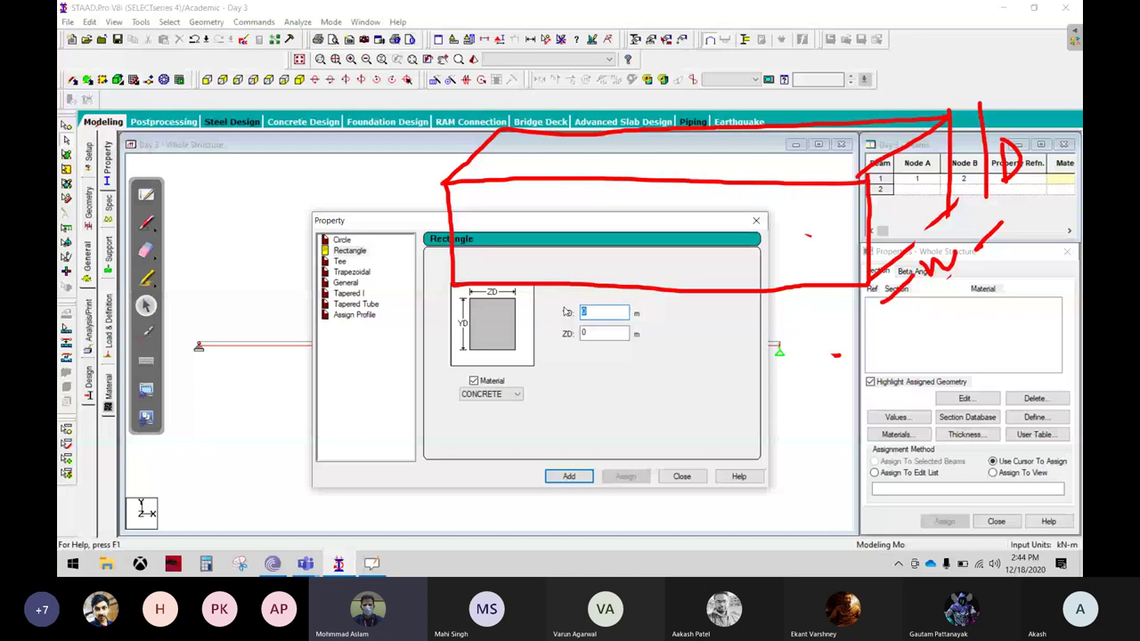
Enter 0.230 for both YD and ZD of the rectangular section.
{"action": "type", "text": "0.230"}
{"action": "key", "text": "Tab"}
{"action": "type", "text": ".230"}
{"action": "left_click", "coordinate": [517, 398]}
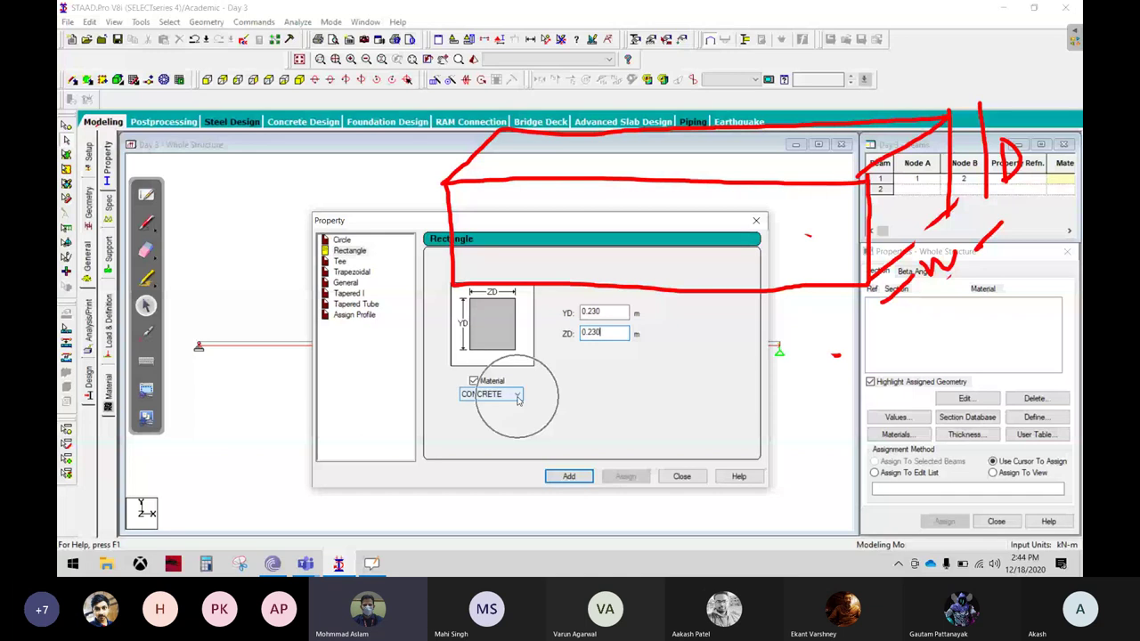
Mark where the section is added and the properties list, then erase all annotations.
{"action": "left_click", "coordinate": [146, 221]}
{"action": "left_click_drag", "start_coordinate": [579, 454], "coordinate": [577, 456]}
{"action": "left_click_drag", "start_coordinate": [659, 342], "coordinate": [828, 326]}
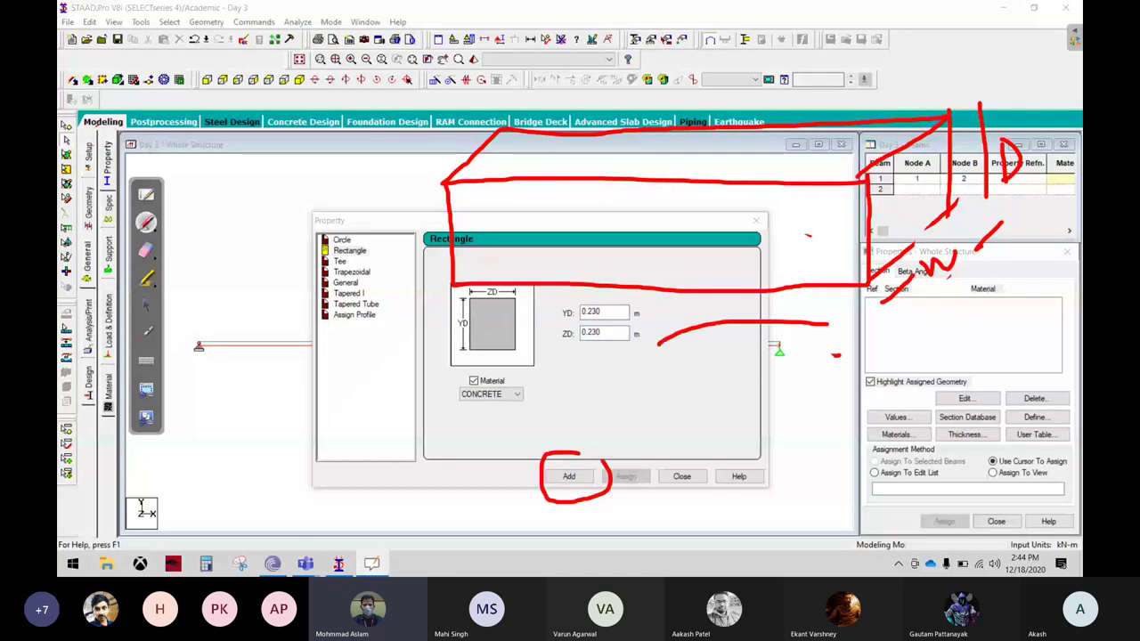
{"action": "left_click_drag", "start_coordinate": [828, 325], "coordinate": [912, 328]}
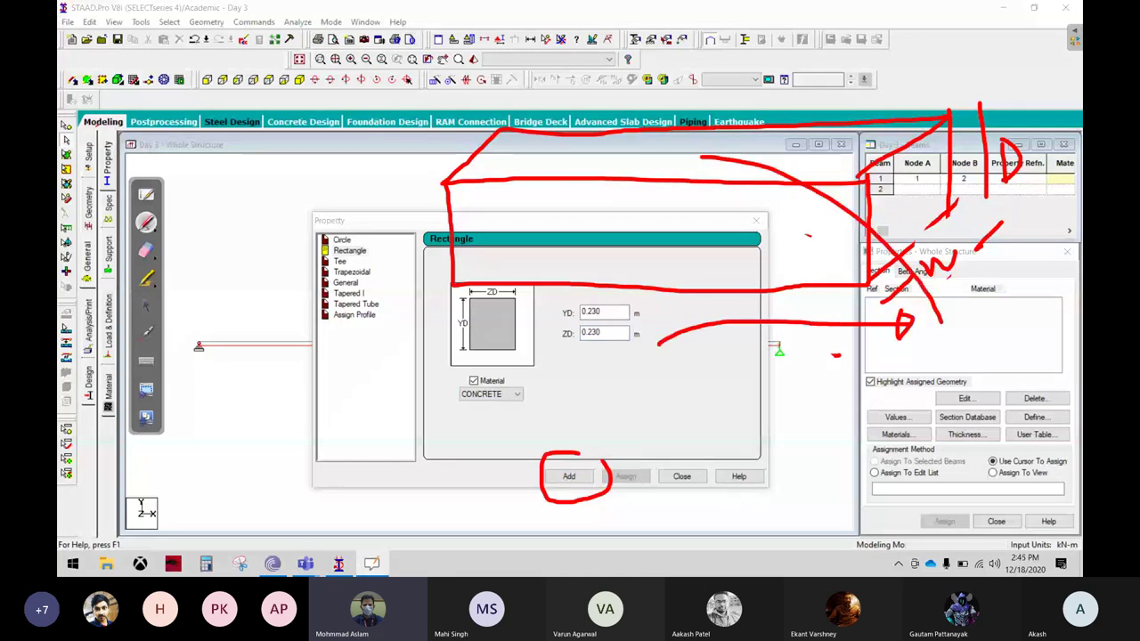
{"action": "left_click_drag", "start_coordinate": [801, 169], "coordinate": [254, 281]}
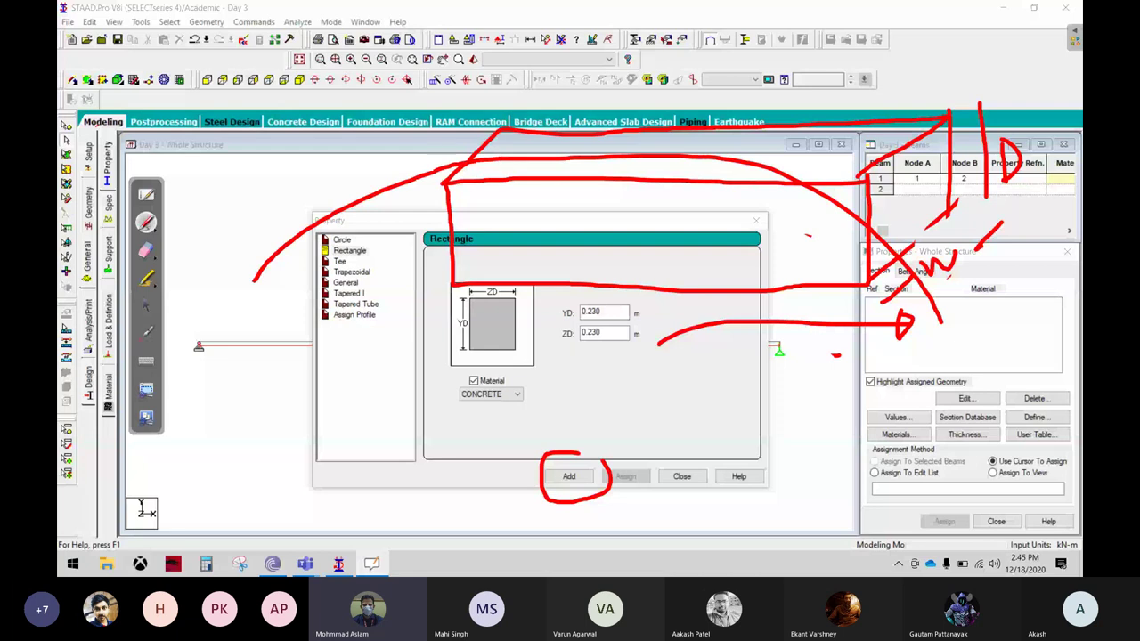
{"action": "left_click_drag", "start_coordinate": [692, 133], "coordinate": [254, 281]}
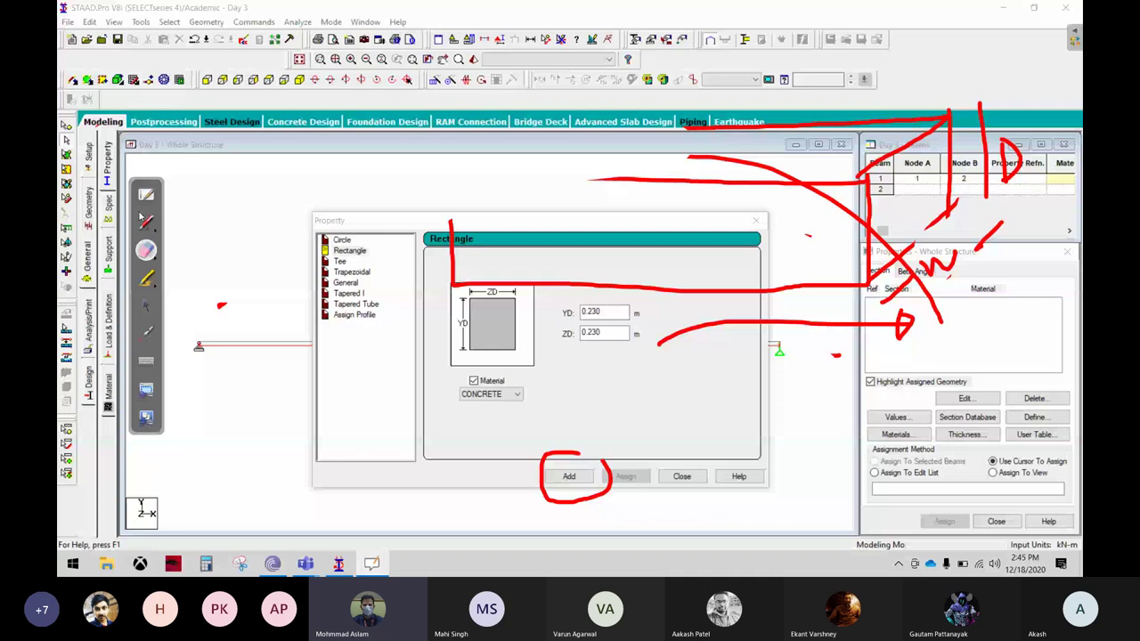
{"action": "left_click_drag", "start_coordinate": [221, 305], "coordinate": [804, 320]}
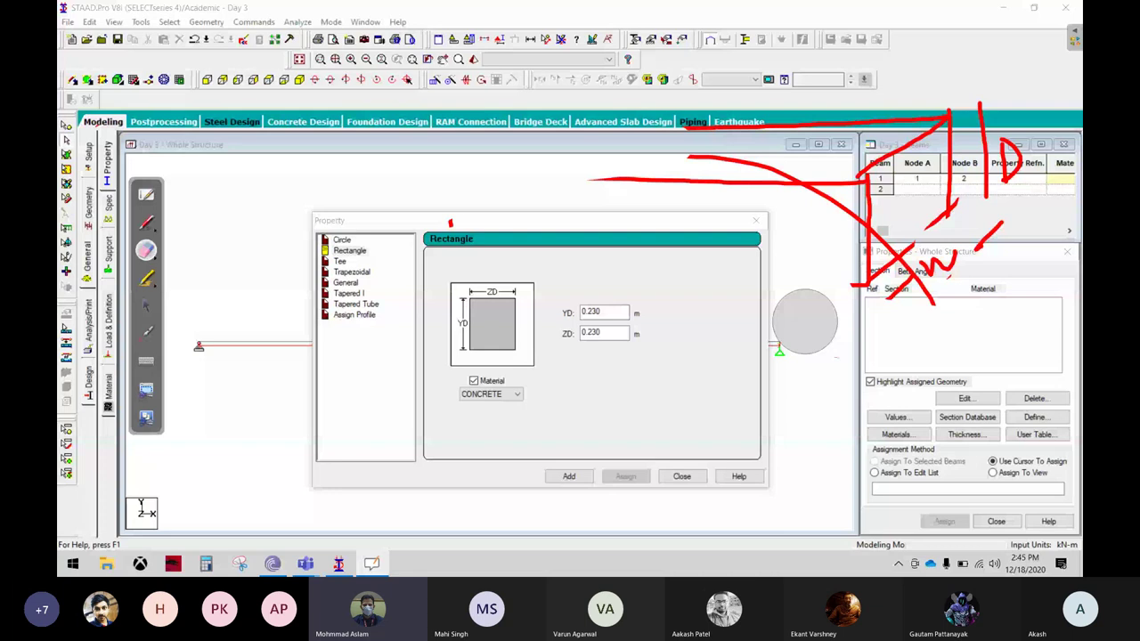
{"action": "key", "text": "Escape"}
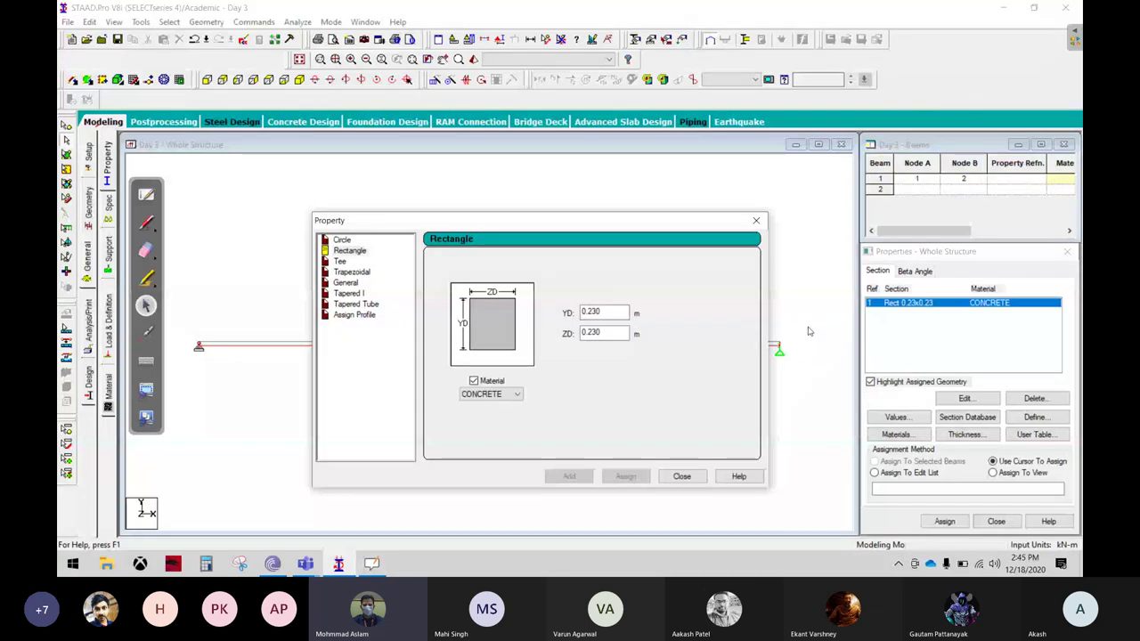
Assign the Rect 0.23x0.23 concrete section to the selected beam 1.
{"action": "key", "text": "Escape"}
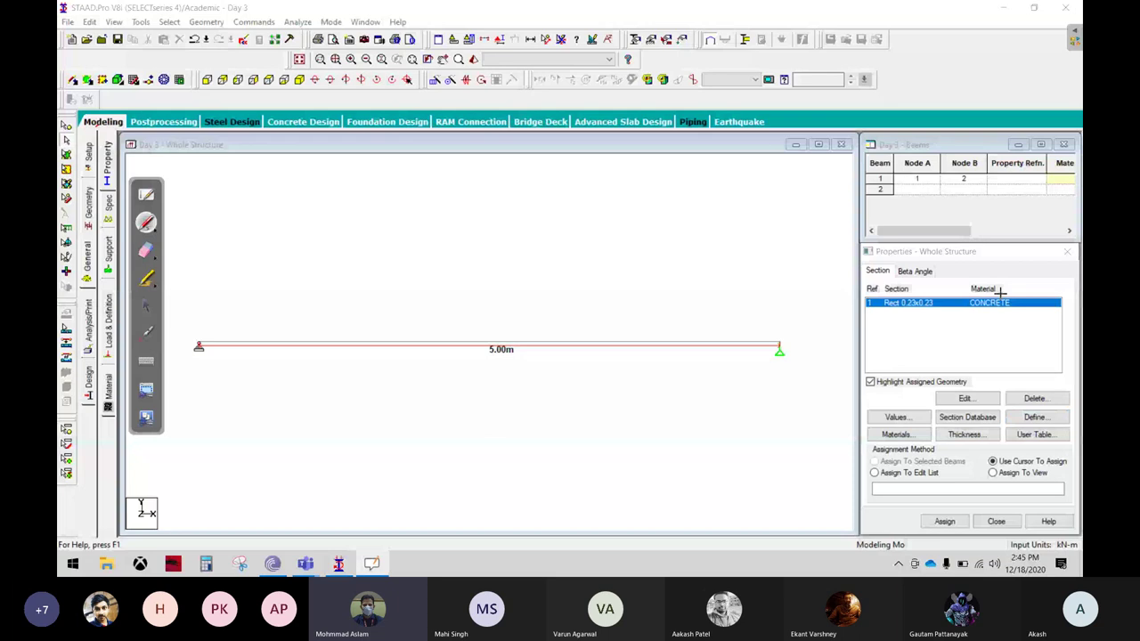
{"action": "left_click_drag", "start_coordinate": [1033, 274], "coordinate": [1058, 283]}
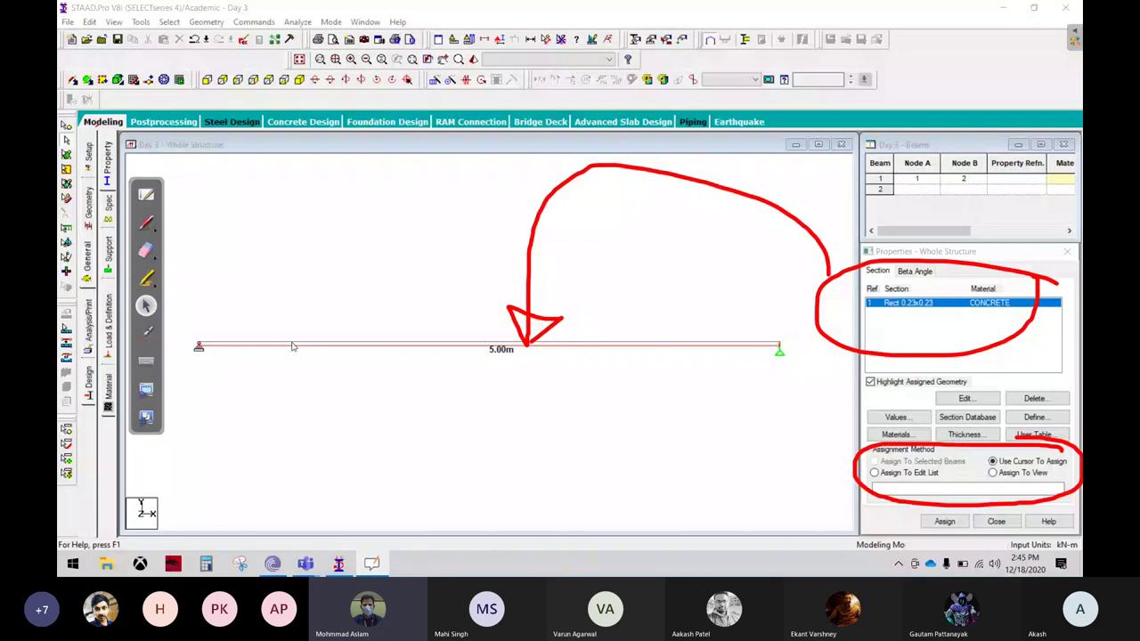
{"action": "left_click", "coordinate": [293, 346]}
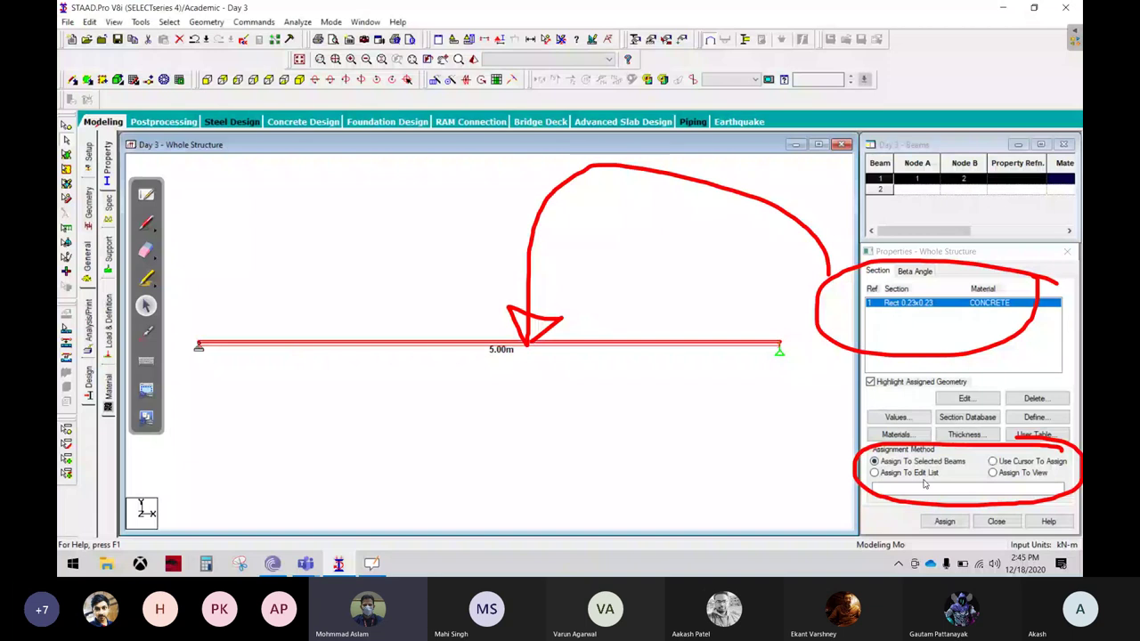
{"action": "left_click", "coordinate": [944, 520]}
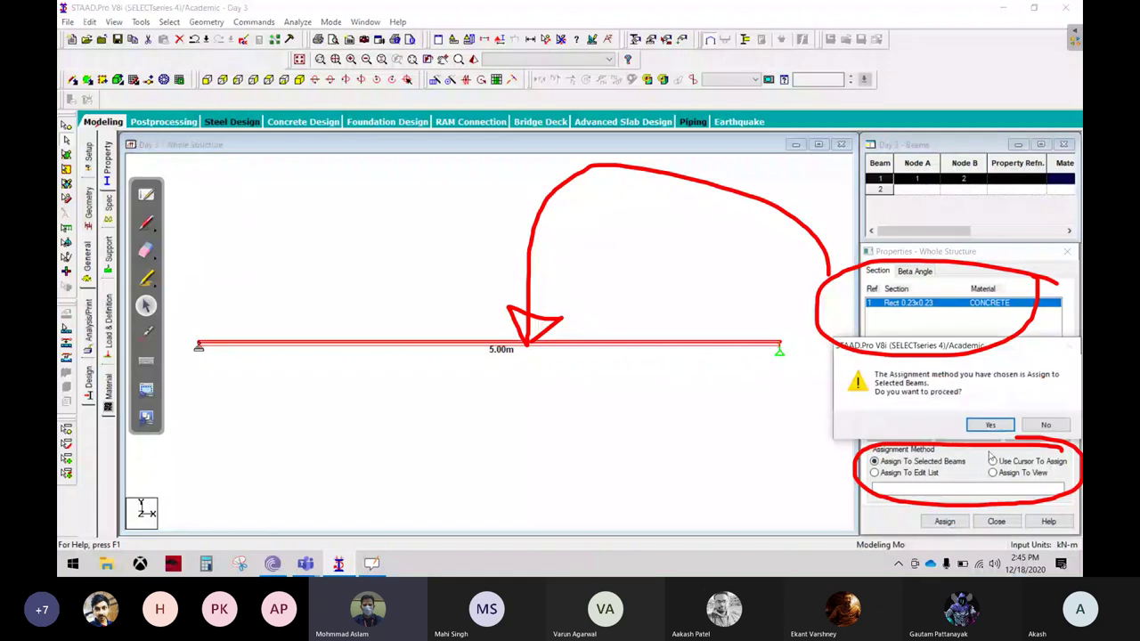
{"action": "left_click", "coordinate": [988, 426]}
Erase the red annotations and return to normal pointing.
{"action": "left_click", "coordinate": [152, 252]}
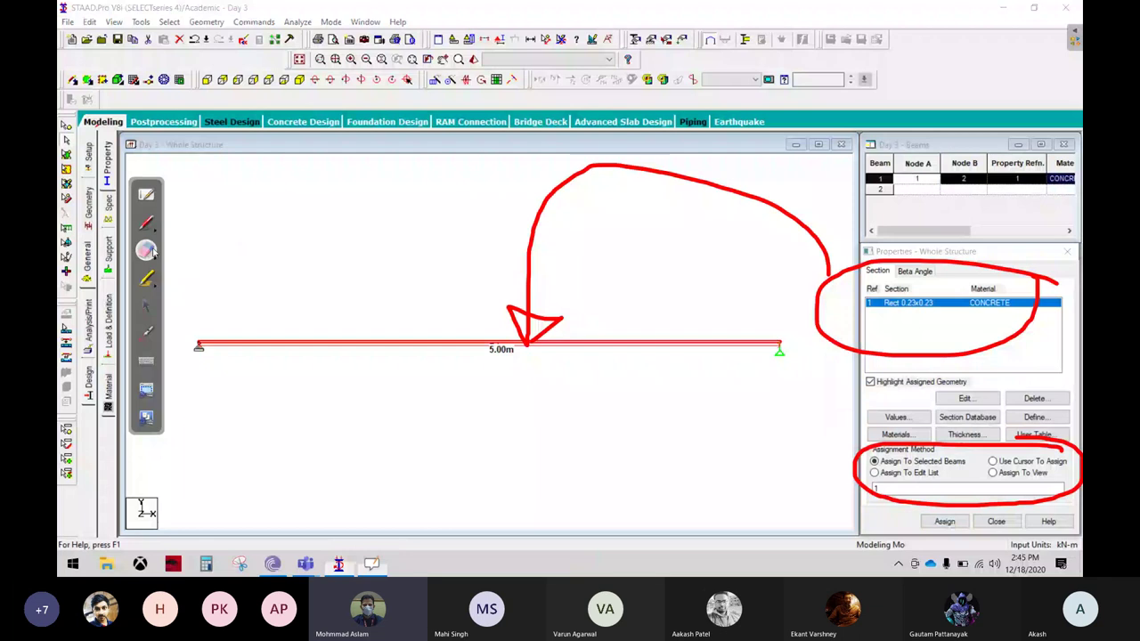
{"action": "mouse_move", "coordinate": [153, 252]}
{"action": "left_mouse_down"}
{"action": "mouse_move", "coordinate": [610, 255]}
{"action": "mouse_move", "coordinate": [1035, 285]}
{"action": "mouse_move", "coordinate": [979, 472]}
{"action": "mouse_move", "coordinate": [491, 96]}
{"action": "left_mouse_up"}
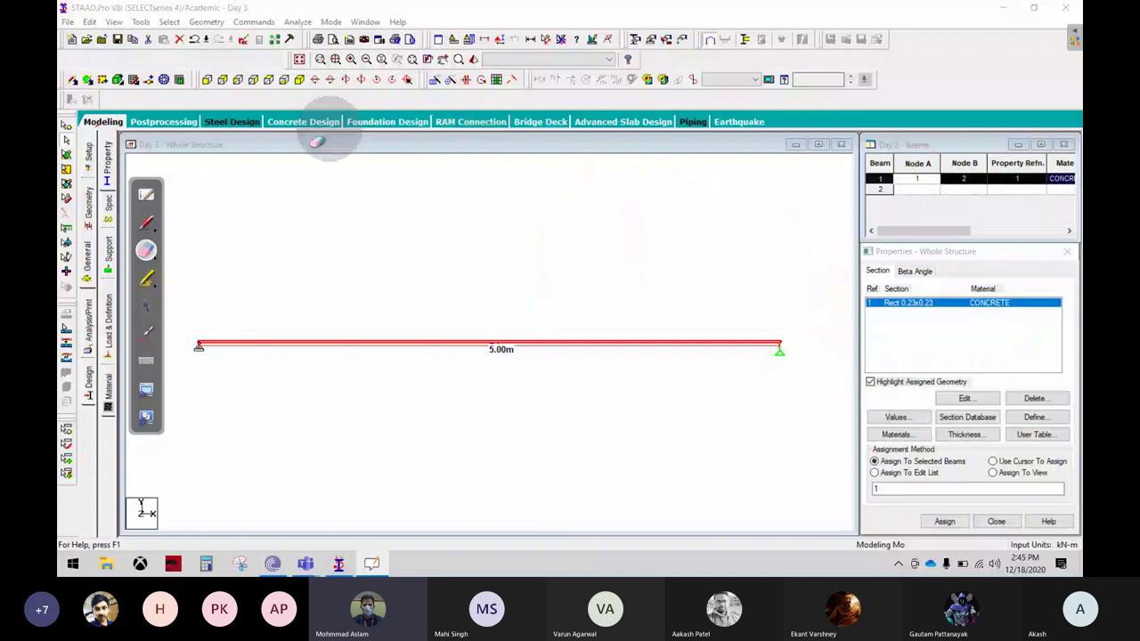
{"action": "key", "text": "Escape"}
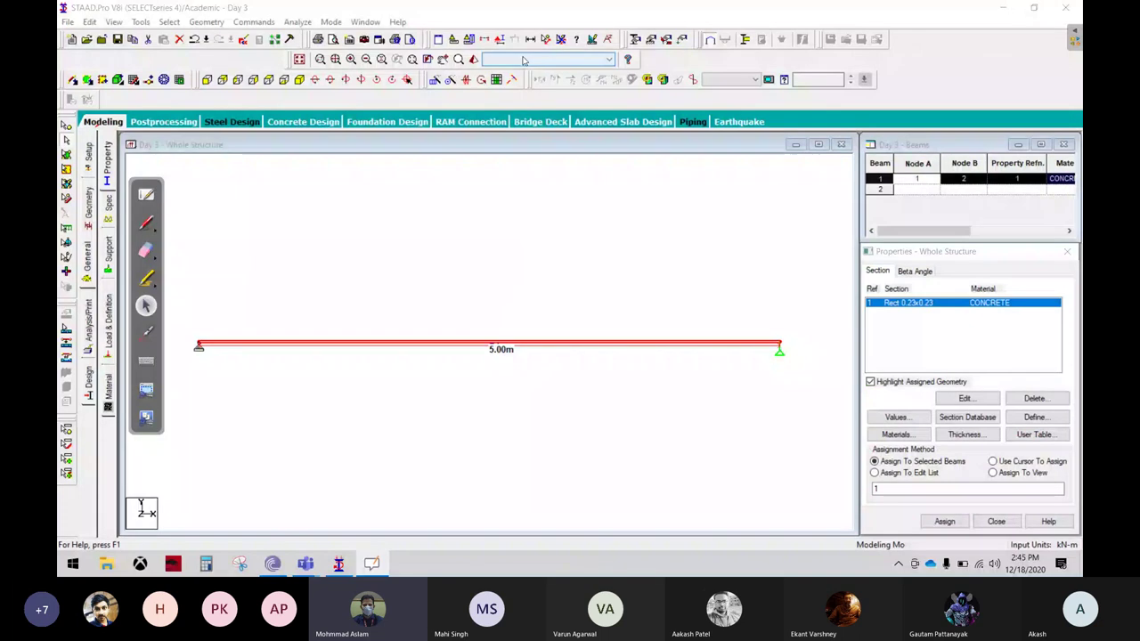
Deselect the beam to reveal its R1 label and accept the auto-save.
{"action": "left_click", "coordinate": [468, 297]}
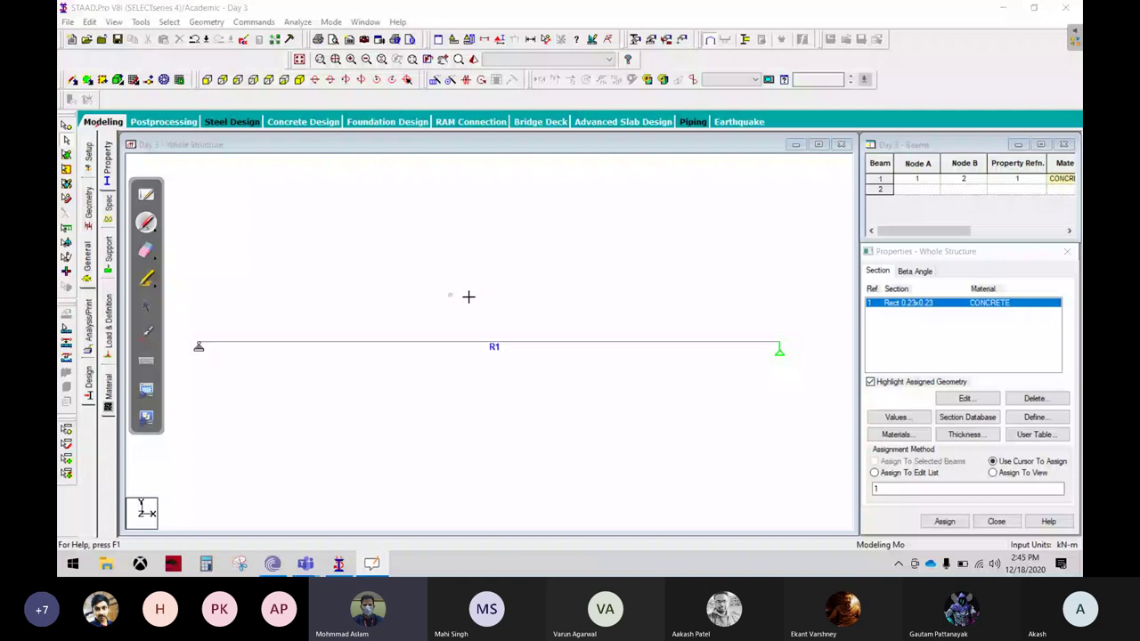
{"action": "mouse_move", "coordinate": [490, 316]}
{"action": "left_mouse_down"}
{"action": "mouse_move", "coordinate": [534, 333]}
{"action": "mouse_move", "coordinate": [886, 313]}
{"action": "left_mouse_up"}
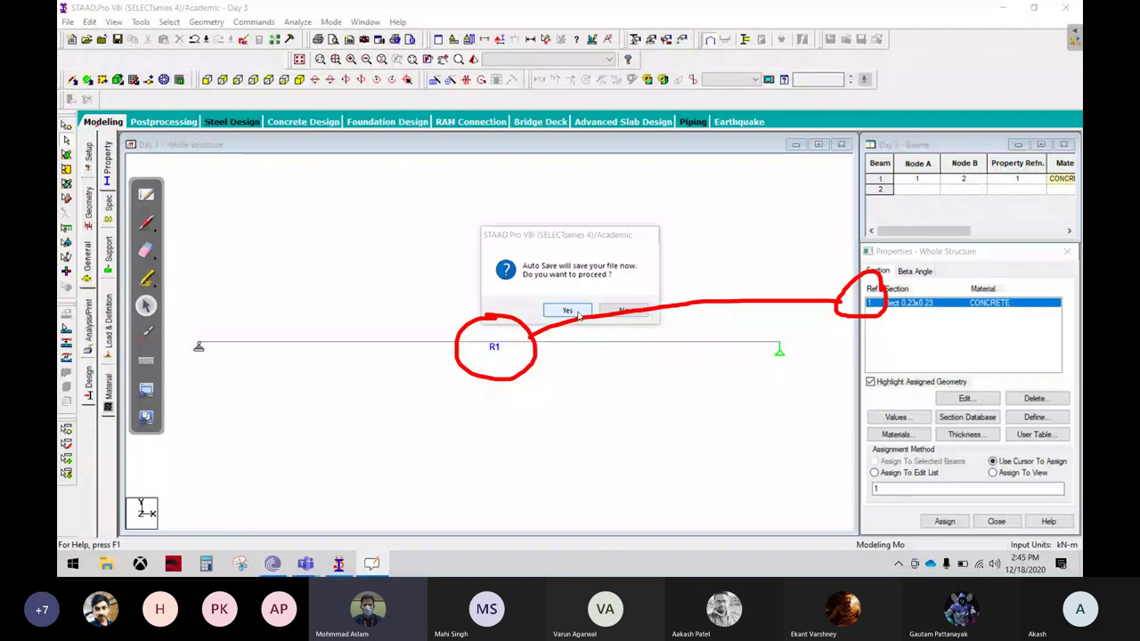
{"action": "left_click", "coordinate": [570, 311]}
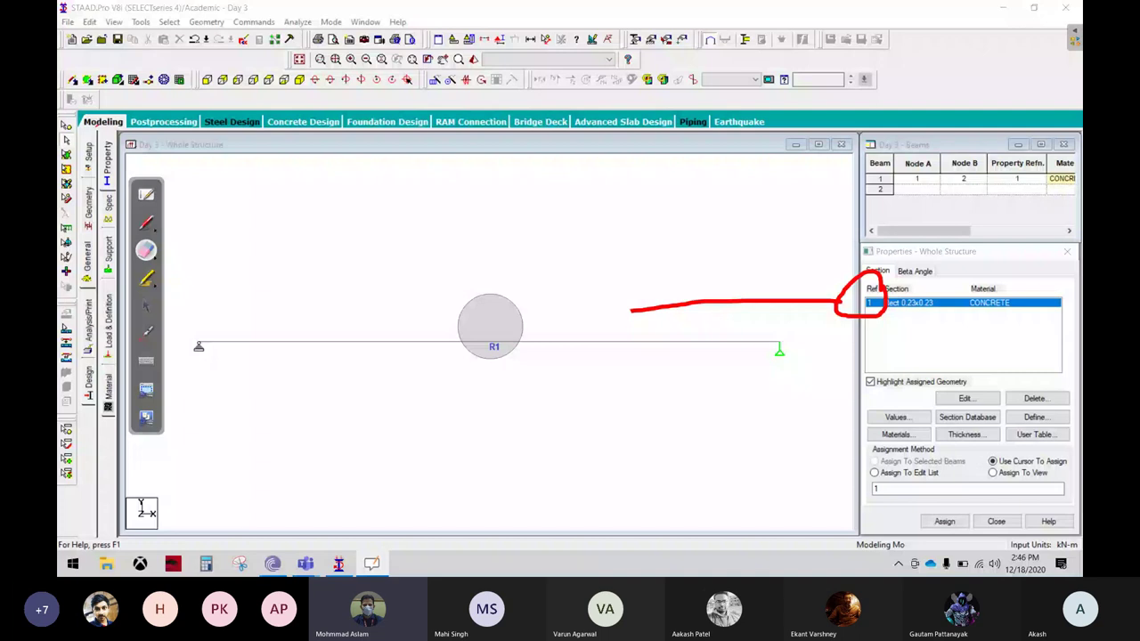
{"action": "key", "text": "Escape"}
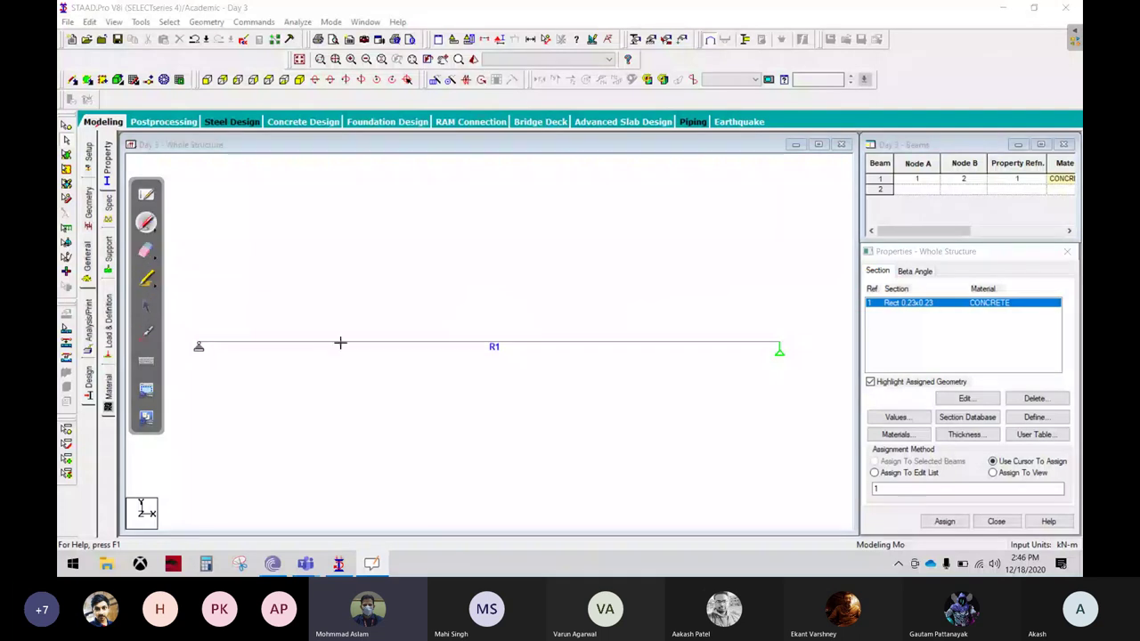
Launch Windows Magnifier via search and set magnification back to 100%.
{"action": "key", "text": "super"}
{"action": "type", "text": "ma"}
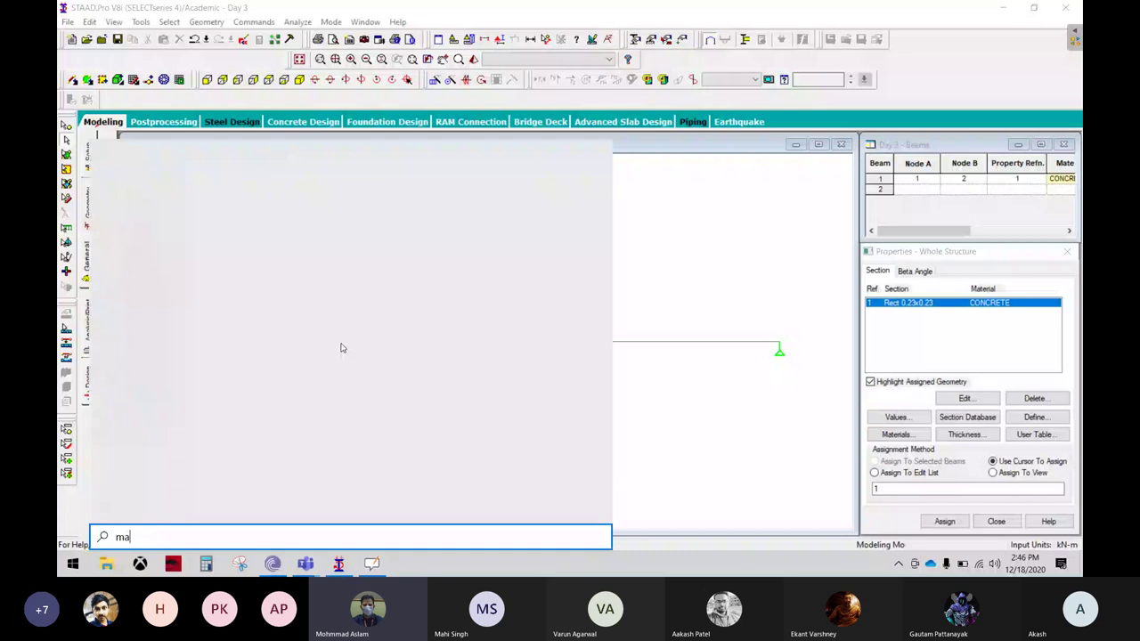
{"action": "type", "text": "g"}
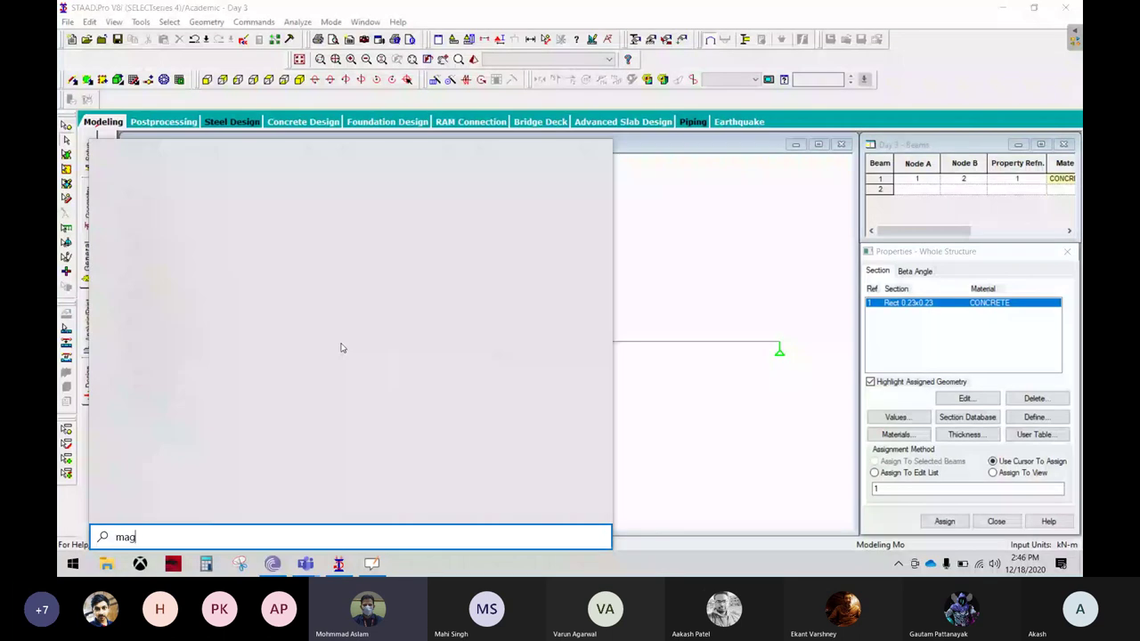
{"action": "key", "text": "Return"}
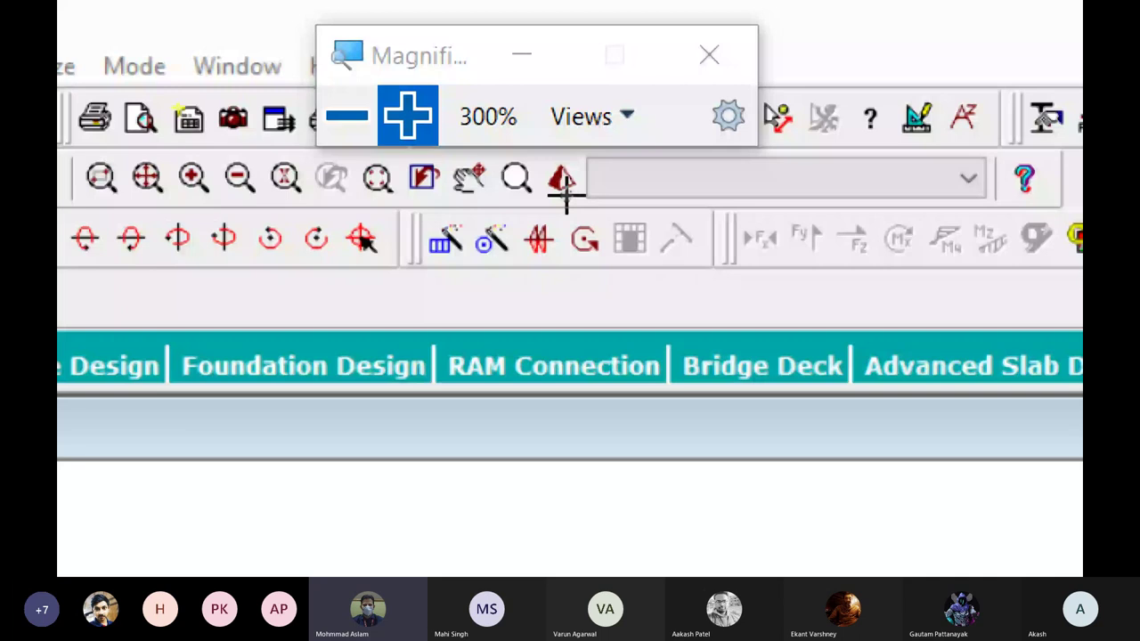
{"action": "left_click", "coordinate": [356, 115]}
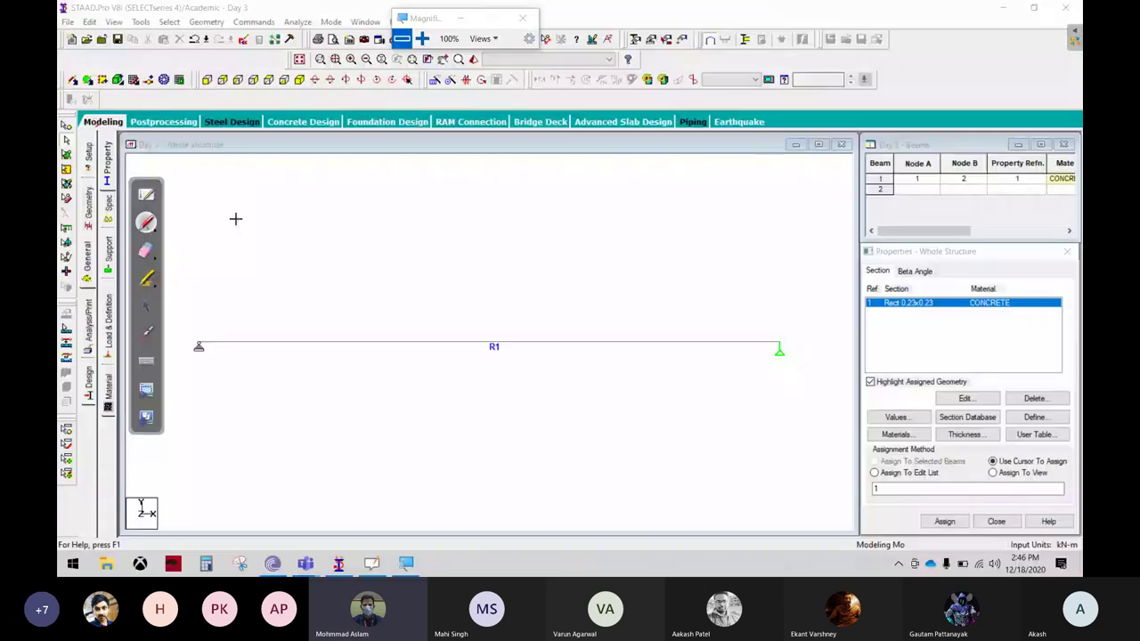
{"action": "left_click", "coordinate": [146, 305]}
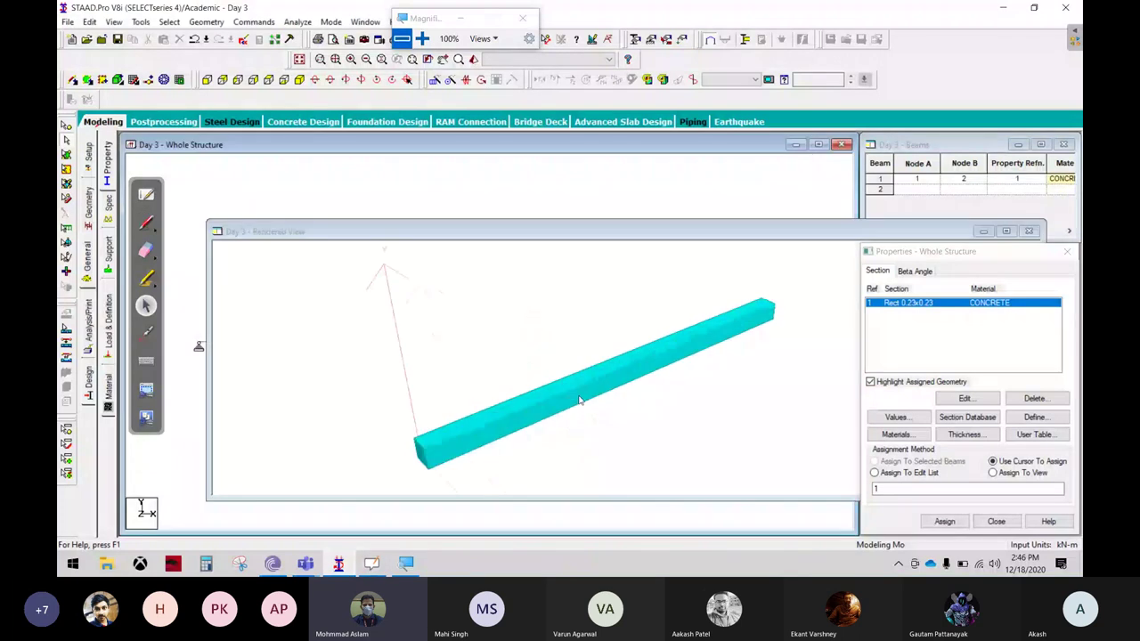
{"action": "scroll", "coordinate": [579, 400], "scroll_direction": "up", "scroll_amount": 1}
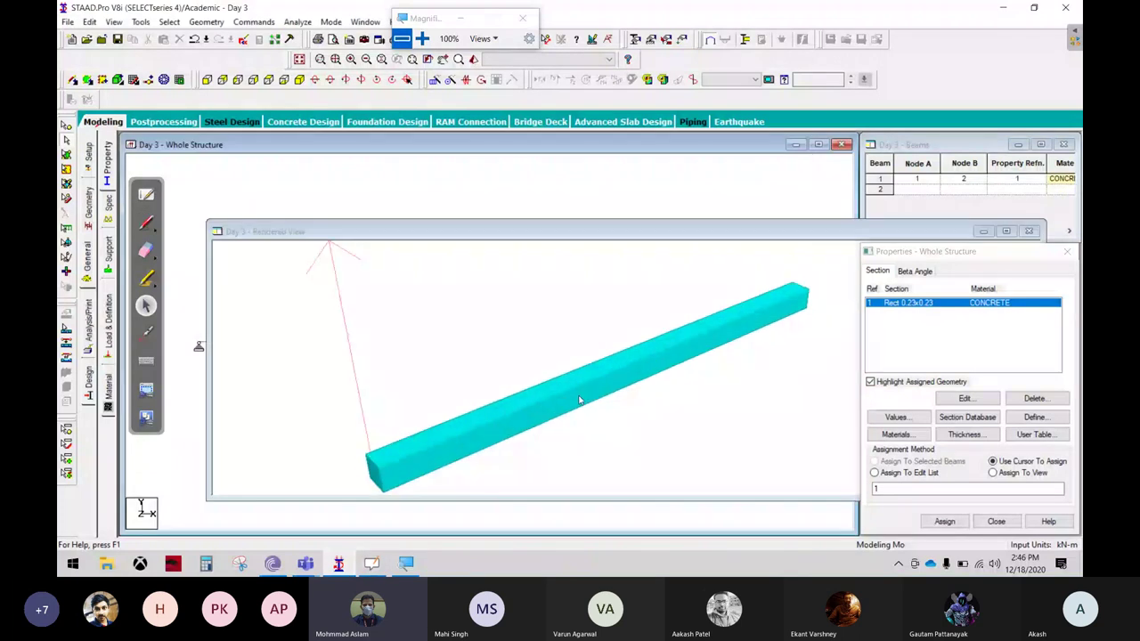
{"action": "left_click", "coordinate": [146, 221]}
{"action": "left_click_drag", "start_coordinate": [481, 361], "coordinate": [518, 378]}
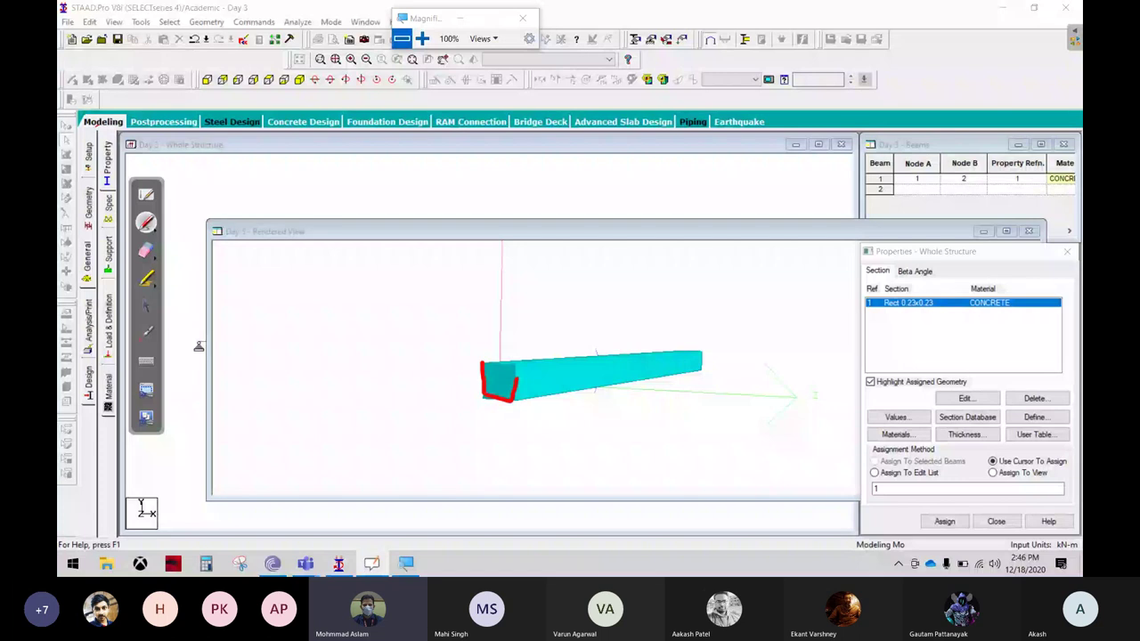
{"action": "left_click_drag", "start_coordinate": [517, 379], "coordinate": [481, 363]}
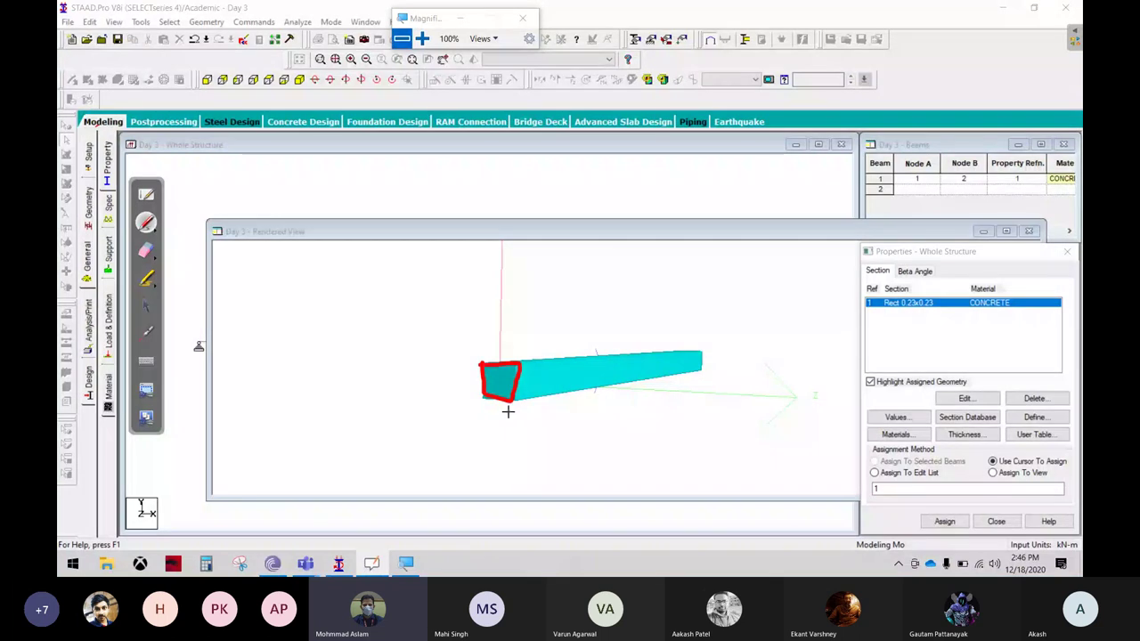
{"action": "left_click_drag", "start_coordinate": [509, 401], "coordinate": [695, 378]}
{"action": "left_click_drag", "start_coordinate": [623, 406], "coordinate": [609, 431]}
{"action": "left_click_drag", "start_coordinate": [633, 432], "coordinate": [681, 434]}
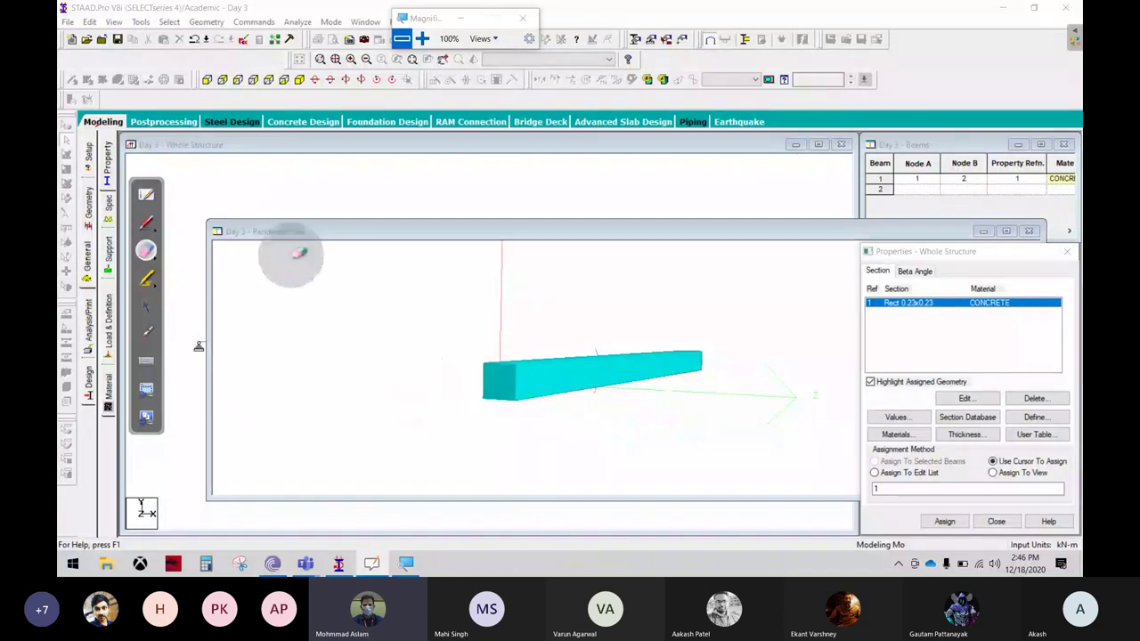
{"action": "left_click", "coordinate": [146, 305]}
{"action": "left_click_drag", "start_coordinate": [267, 230], "coordinate": [165, 220]}
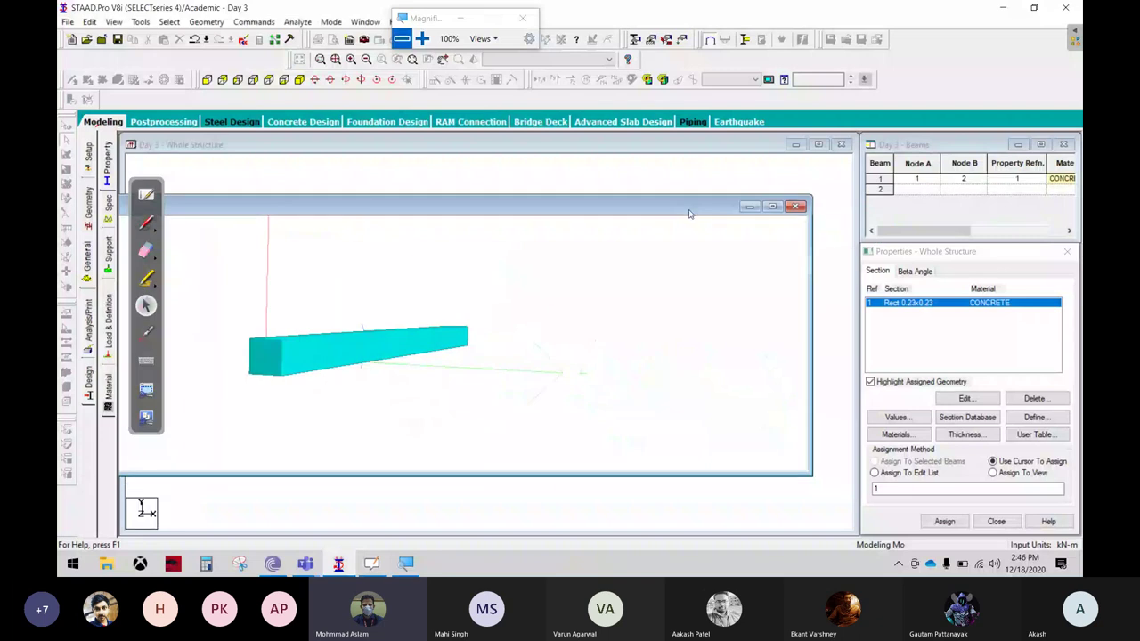
{"action": "left_click", "coordinate": [797, 207]}
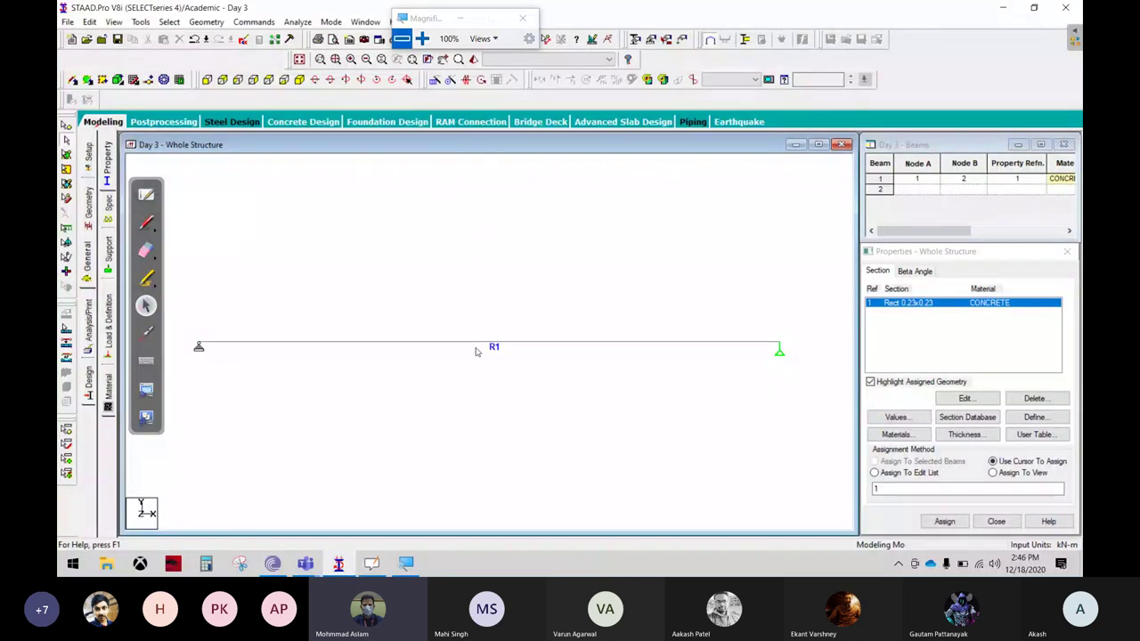
Display the beam with Full 3D Sections via Structure Diagrams, then revert to line view.
{"action": "right_click", "coordinate": [529, 232]}
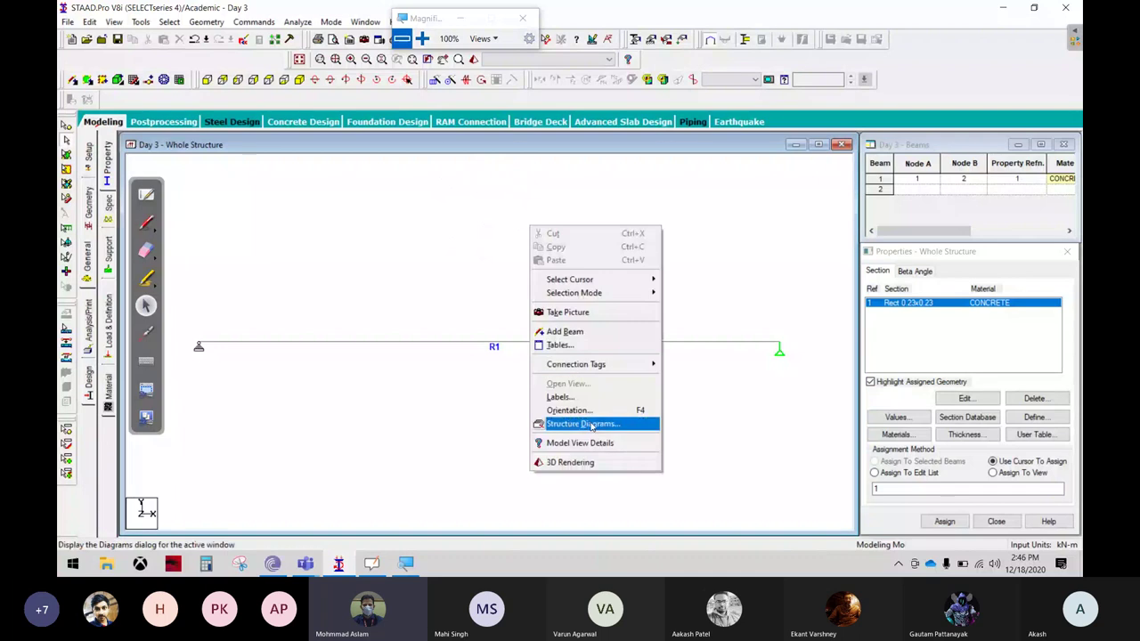
{"action": "left_click", "coordinate": [590, 426]}
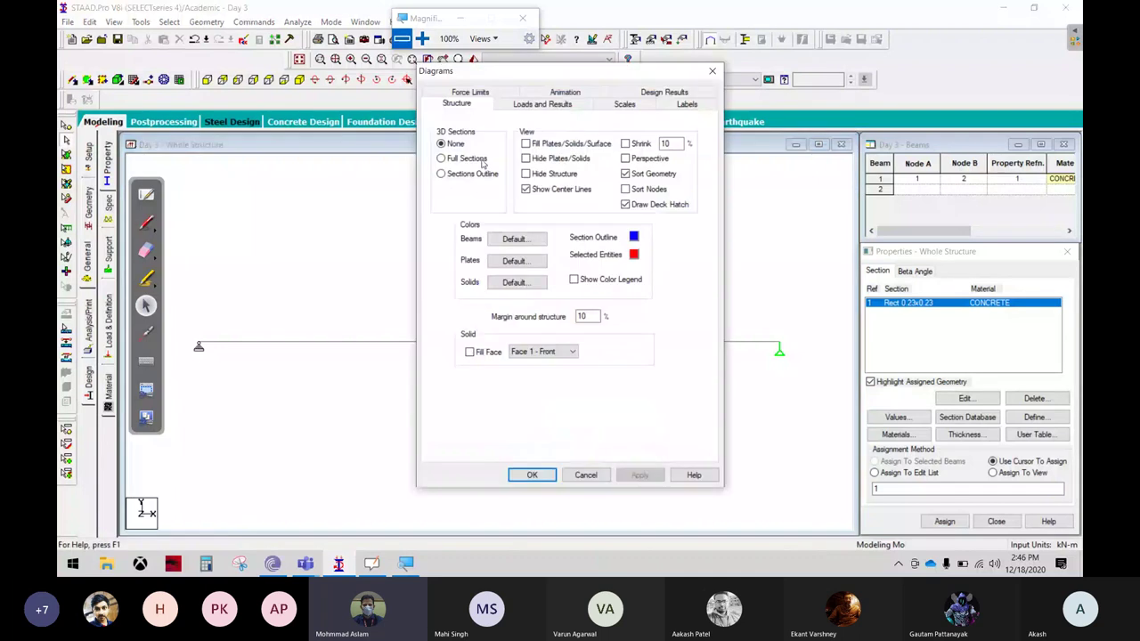
{"action": "left_click", "coordinate": [484, 160]}
{"action": "left_click", "coordinate": [531, 475]}
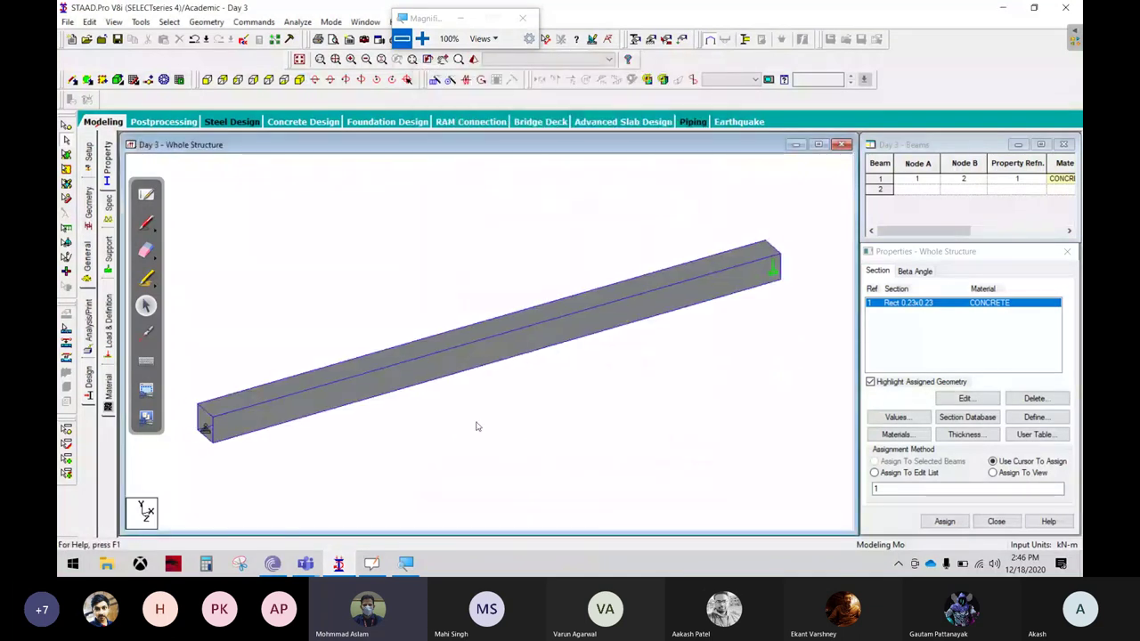
{"action": "scroll", "coordinate": [477, 427], "scroll_direction": "up", "scroll_amount": 1}
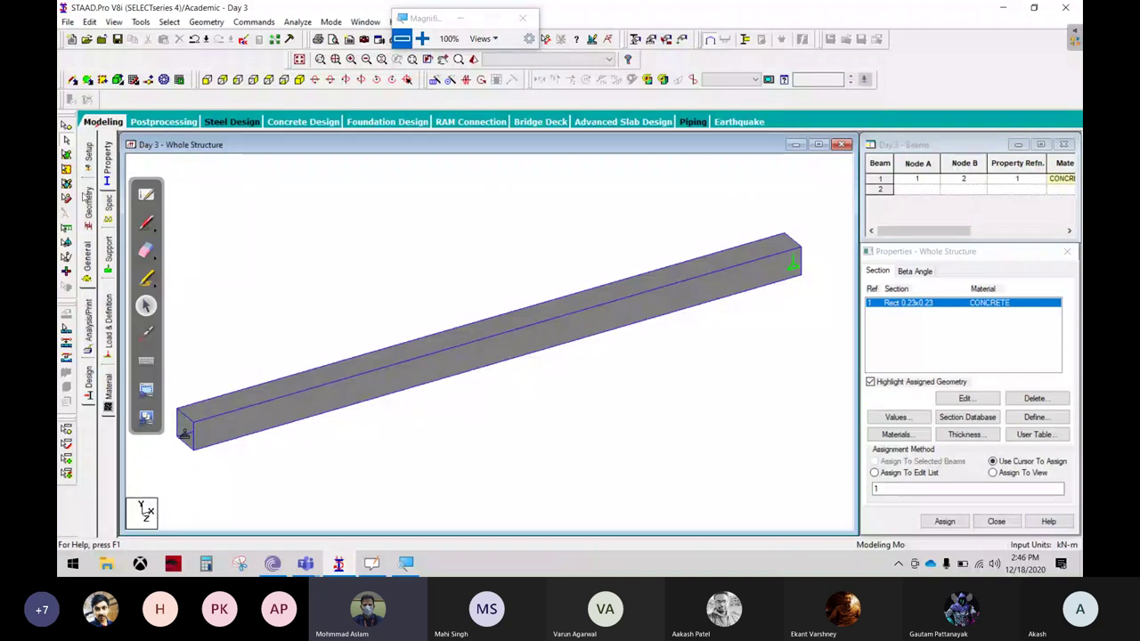
{"action": "left_click", "coordinate": [85, 196]}
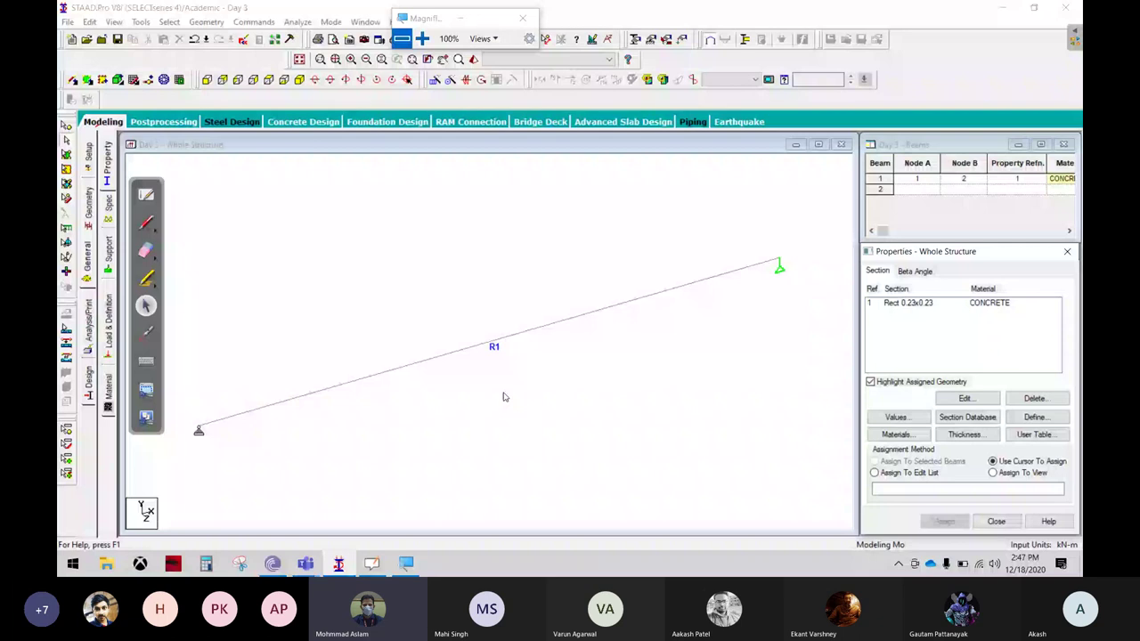
{"action": "left_click", "coordinate": [503, 397]}
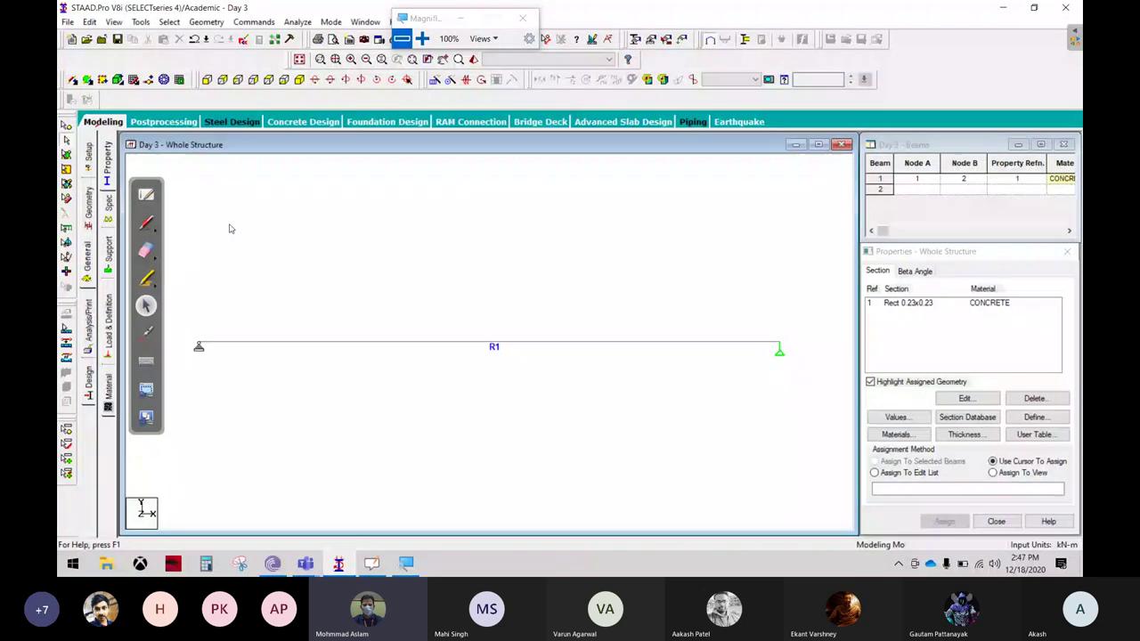
{"action": "double_click", "coordinate": [920, 304]}
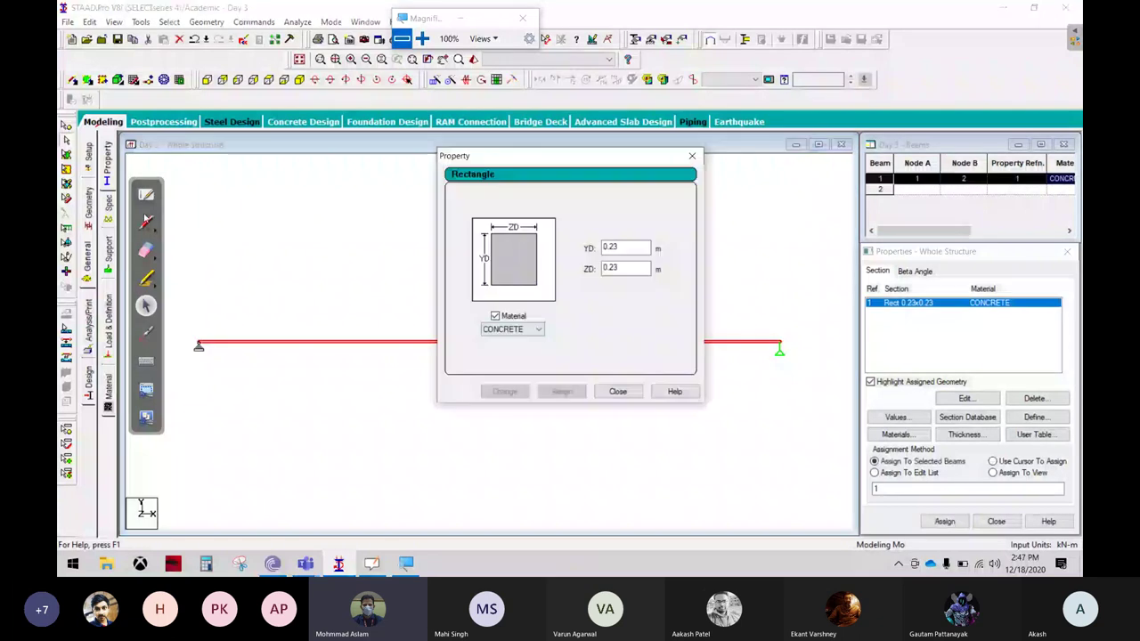
{"action": "left_click", "coordinate": [147, 221]}
{"action": "mouse_move", "coordinate": [479, 318]}
{"action": "left_mouse_down"}
{"action": "mouse_move", "coordinate": [562, 318]}
{"action": "mouse_move", "coordinate": [515, 301]}
{"action": "left_mouse_up"}
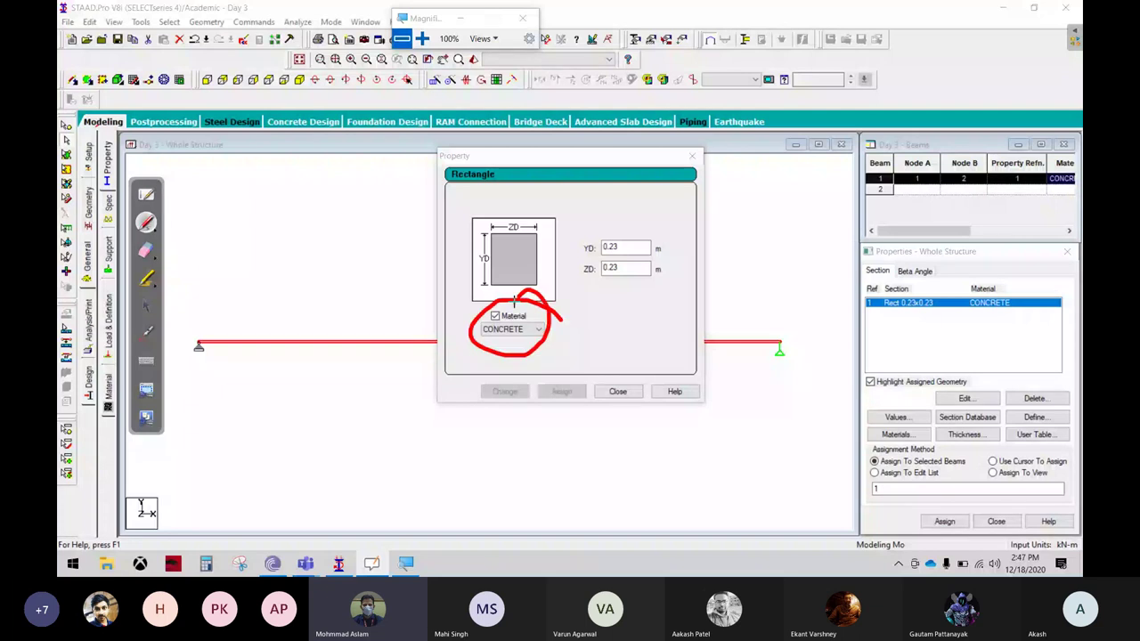
{"action": "key", "text": "Escape"}
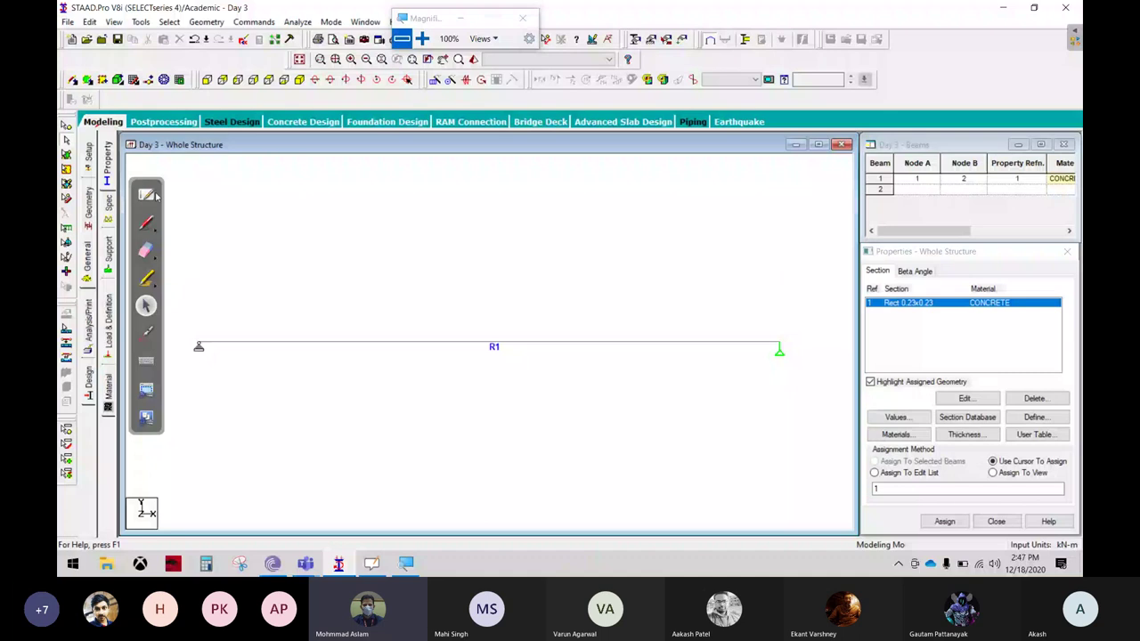
Switch to OpenBoard, close the Magnifier, and insert a blank page after page 2.
{"action": "left_click", "coordinate": [151, 195]}
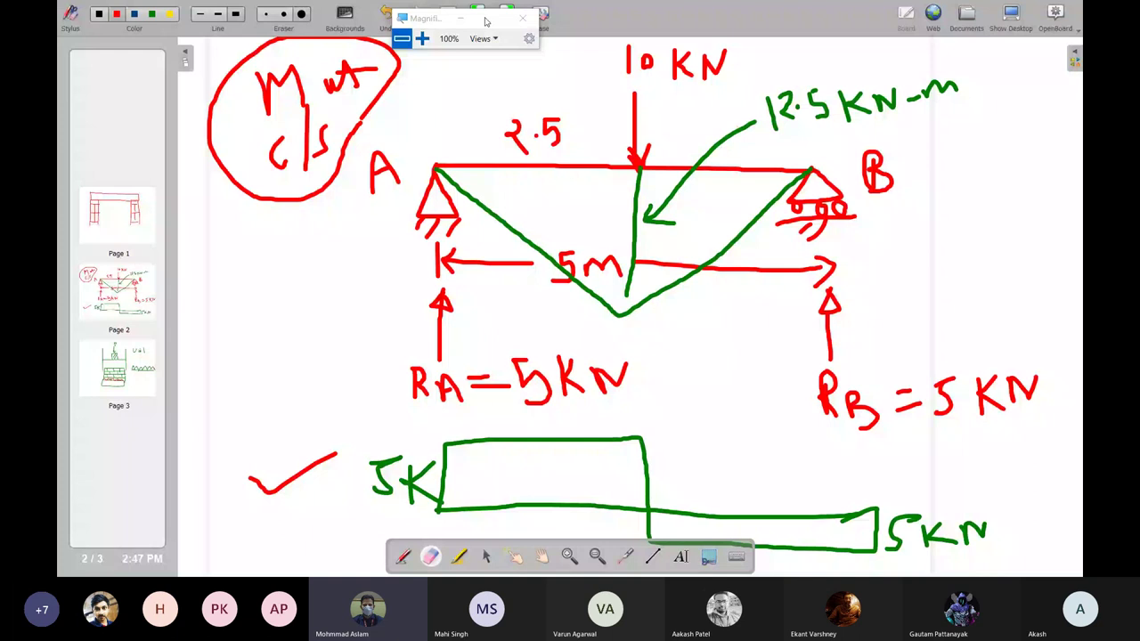
{"action": "left_click", "coordinate": [459, 18]}
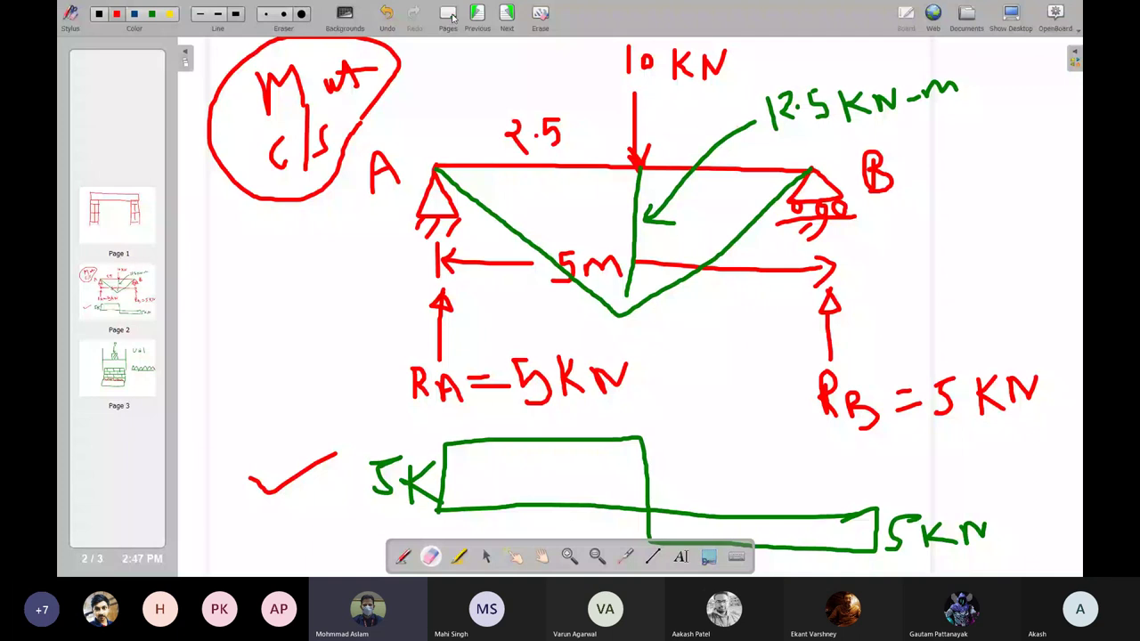
{"action": "left_click", "coordinate": [450, 15]}
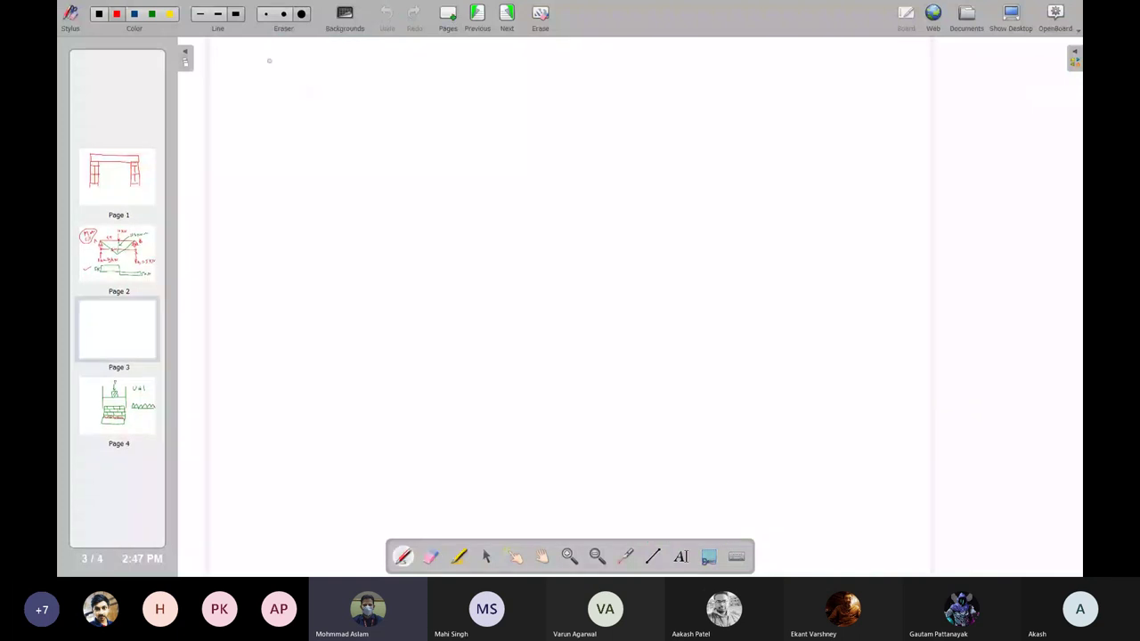
Handwrite DL, L.L and W.L in a column on the new page.
{"action": "left_click_drag", "start_coordinate": [265, 60], "coordinate": [265, 111]}
{"action": "left_click_drag", "start_coordinate": [267, 62], "coordinate": [269, 108]}
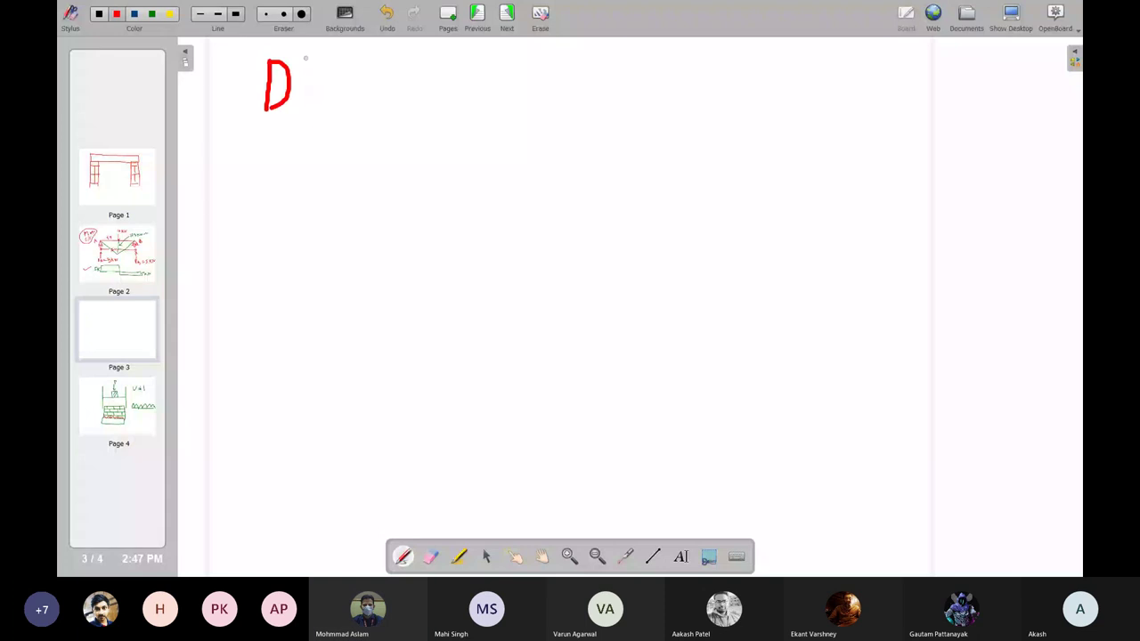
{"action": "left_click_drag", "start_coordinate": [306, 58], "coordinate": [345, 98]}
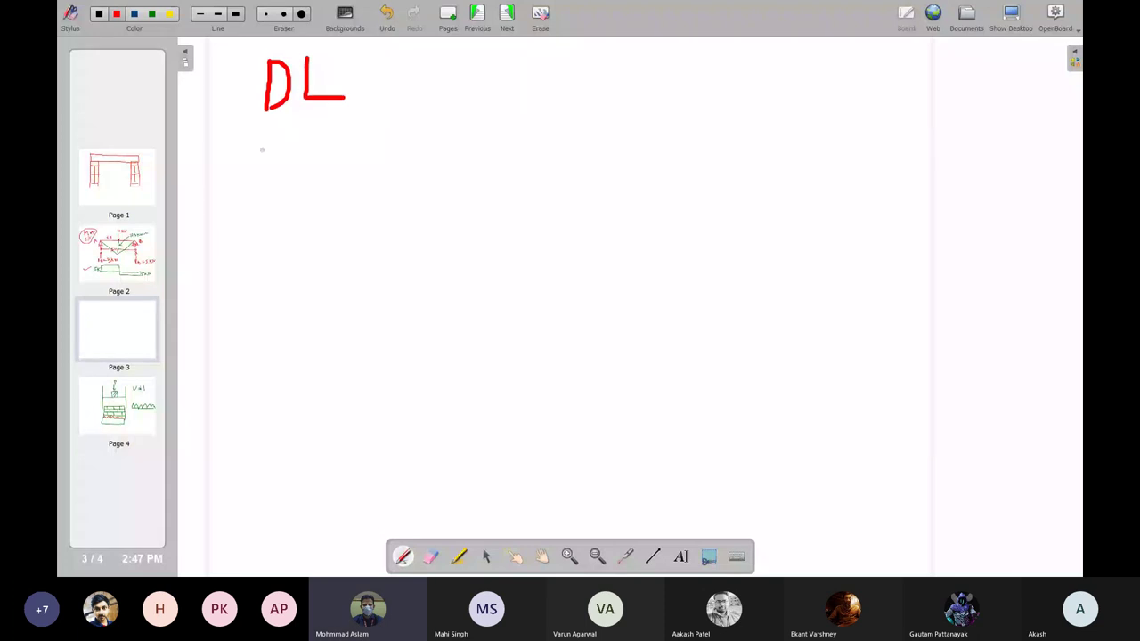
{"action": "left_click_drag", "start_coordinate": [263, 141], "coordinate": [290, 191]}
{"action": "left_click_drag", "start_coordinate": [306, 145], "coordinate": [341, 190]}
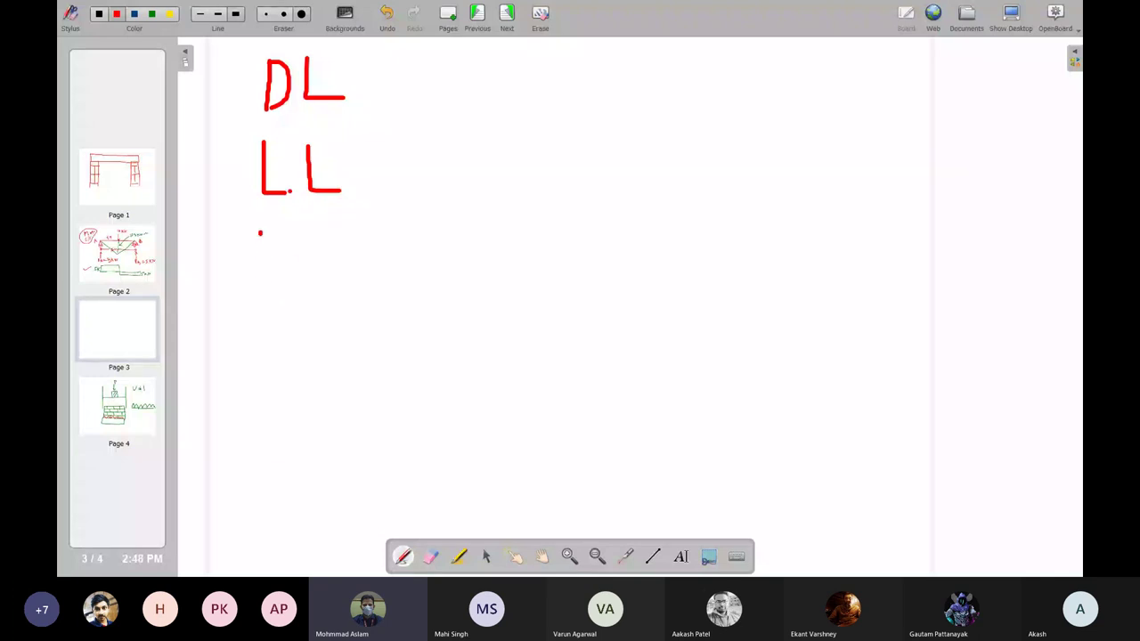
{"action": "left_click_drag", "start_coordinate": [260, 233], "coordinate": [291, 281]}
{"action": "left_click_drag", "start_coordinate": [290, 281], "coordinate": [303, 234]}
{"action": "left_click", "coordinate": [315, 258]}
{"action": "left_click_drag", "start_coordinate": [328, 233], "coordinate": [366, 264]}
Add S.L and E.L below W.L and draw a dash after DL.
{"action": "left_click_drag", "start_coordinate": [279, 319], "coordinate": [263, 365]}
{"action": "left_click", "coordinate": [290, 357]}
{"action": "left_click_drag", "start_coordinate": [326, 308], "coordinate": [367, 356]}
{"action": "left_click_drag", "start_coordinate": [274, 409], "coordinate": [278, 440]}
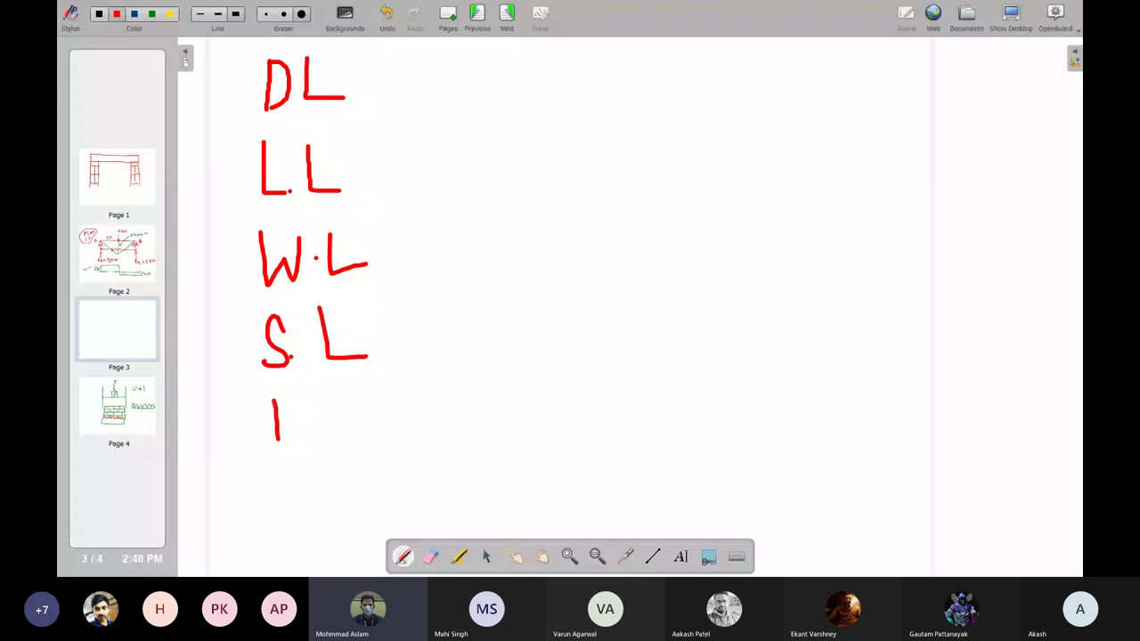
{"action": "left_click_drag", "start_coordinate": [273, 398], "coordinate": [287, 398]}
{"action": "left_click_drag", "start_coordinate": [275, 419], "coordinate": [287, 419]}
{"action": "left_click_drag", "start_coordinate": [275, 437], "coordinate": [291, 437]}
{"action": "left_click_drag", "start_coordinate": [295, 422], "coordinate": [307, 420]}
{"action": "left_click_drag", "start_coordinate": [332, 392], "coordinate": [332, 437]}
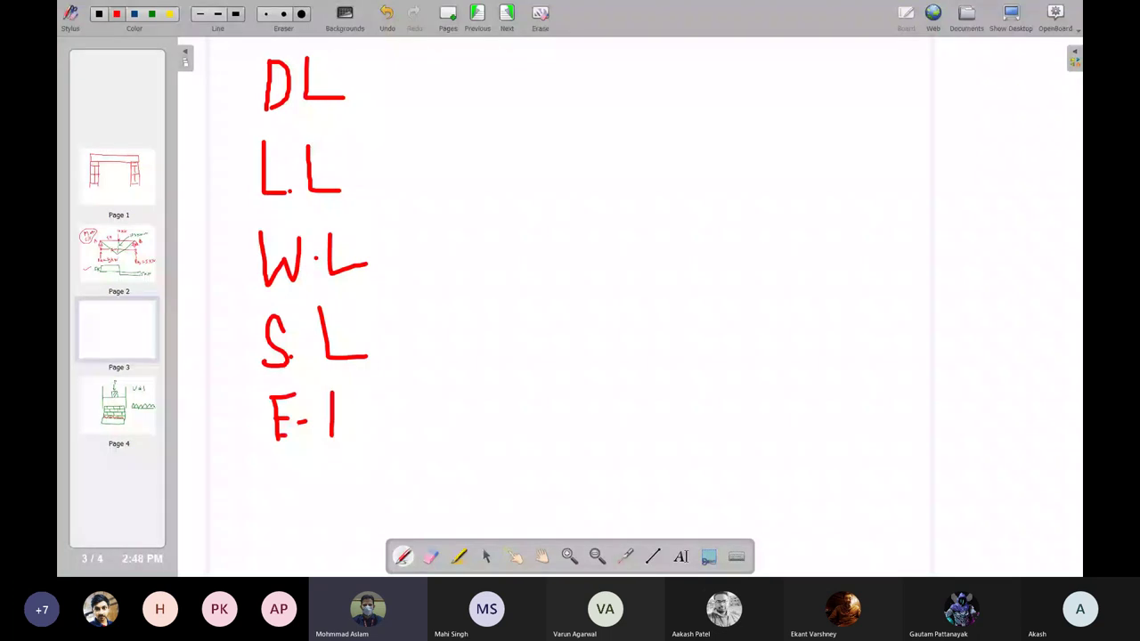
{"action": "left_click_drag", "start_coordinate": [330, 436], "coordinate": [359, 435]}
{"action": "left_click_drag", "start_coordinate": [378, 87], "coordinate": [436, 85]}
Write 'IS 875 Part-1' after the D.L dash in red pen.
{"action": "left_click_drag", "start_coordinate": [486, 59], "coordinate": [481, 99]}
{"action": "mouse_move", "coordinate": [526, 60]}
{"action": "left_mouse_down"}
{"action": "mouse_move", "coordinate": [518, 54]}
{"action": "mouse_move", "coordinate": [510, 89]}
{"action": "left_mouse_up"}
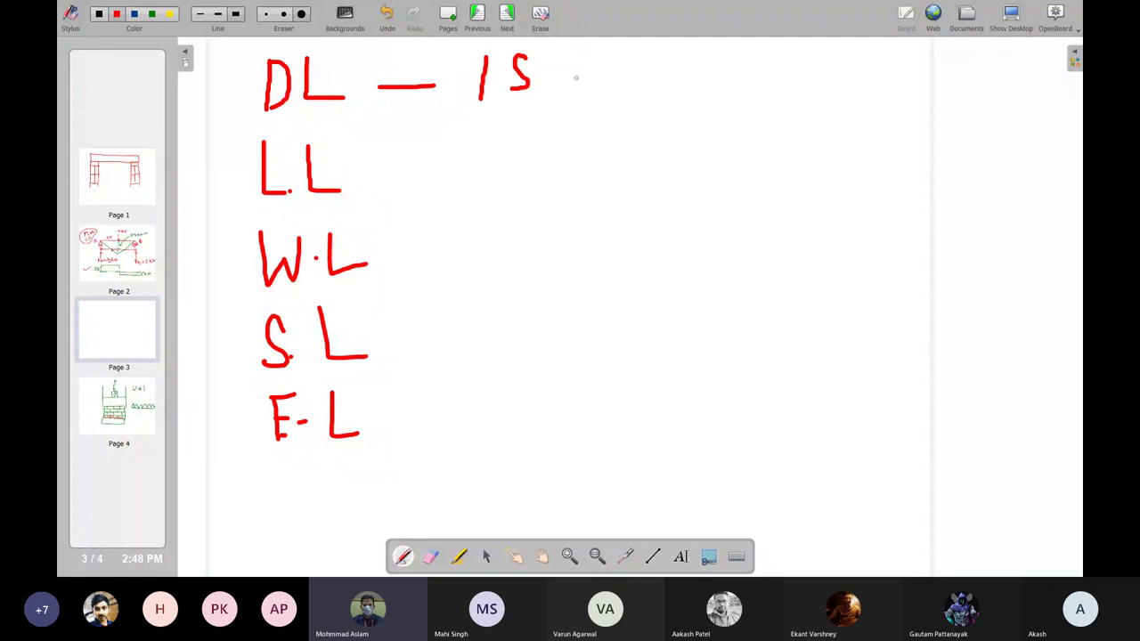
{"action": "mouse_move", "coordinate": [596, 51]}
{"action": "left_mouse_down"}
{"action": "mouse_move", "coordinate": [584, 78]}
{"action": "mouse_move", "coordinate": [594, 50]}
{"action": "mouse_move", "coordinate": [594, 78]}
{"action": "mouse_move", "coordinate": [655, 80]}
{"action": "mouse_move", "coordinate": [650, 100]}
{"action": "mouse_move", "coordinate": [666, 77]}
{"action": "mouse_move", "coordinate": [714, 57]}
{"action": "mouse_move", "coordinate": [699, 91]}
{"action": "left_mouse_up"}
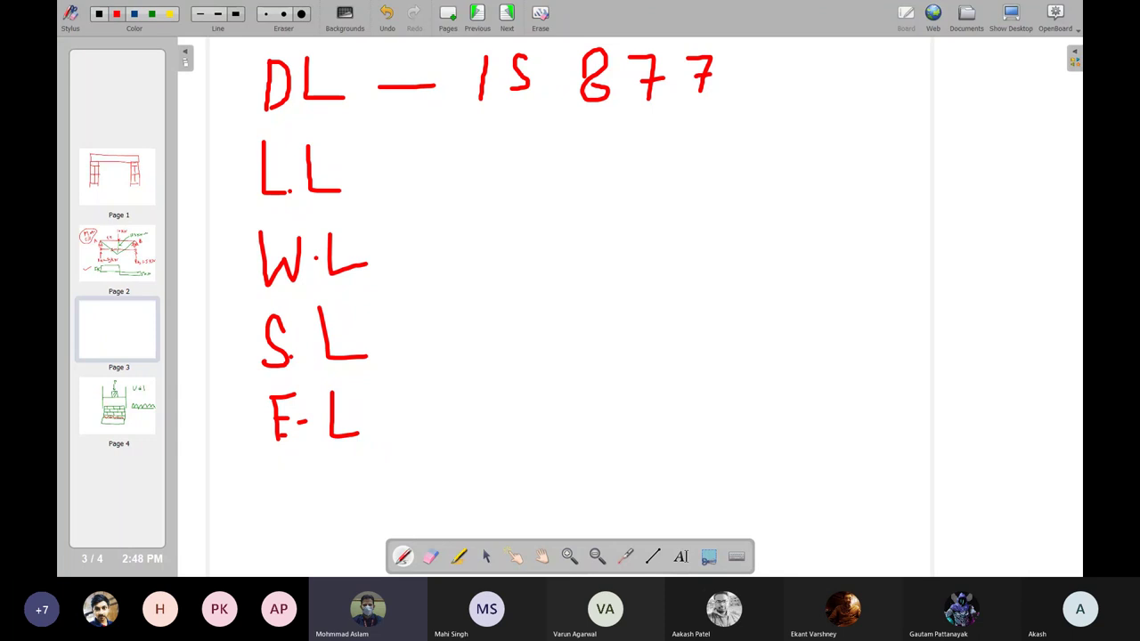
{"action": "left_click", "coordinate": [733, 83]}
{"action": "mouse_move", "coordinate": [793, 59]}
{"action": "left_mouse_down"}
{"action": "mouse_move", "coordinate": [792, 107]}
{"action": "mouse_move", "coordinate": [797, 84]}
{"action": "mouse_move", "coordinate": [819, 96]}
{"action": "mouse_move", "coordinate": [886, 50]}
{"action": "mouse_move", "coordinate": [888, 94]}
{"action": "mouse_move", "coordinate": [897, 62]}
{"action": "left_mouse_up"}
{"action": "mouse_move", "coordinate": [910, 77]}
{"action": "left_mouse_down"}
{"action": "mouse_move", "coordinate": [933, 71]}
{"action": "mouse_move", "coordinate": [979, 98]}
{"action": "left_mouse_up"}
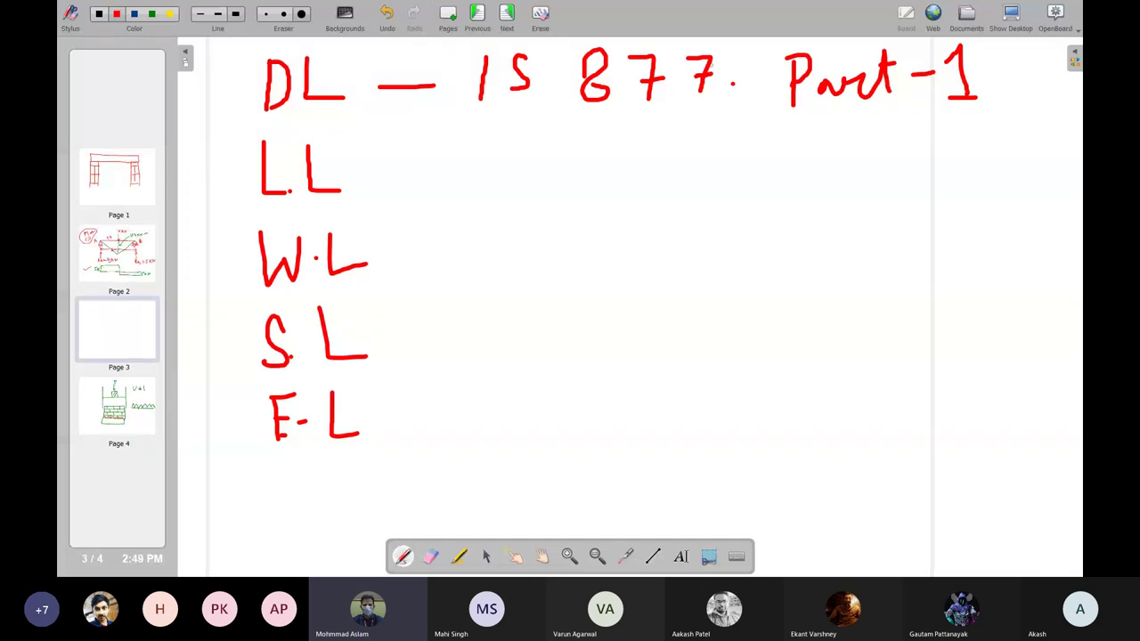
{"action": "mouse_move", "coordinate": [690, 55]}
{"action": "left_mouse_down"}
{"action": "mouse_move", "coordinate": [734, 51]}
{"action": "mouse_move", "coordinate": [728, 85]}
{"action": "mouse_move", "coordinate": [696, 107]}
{"action": "left_mouse_up"}
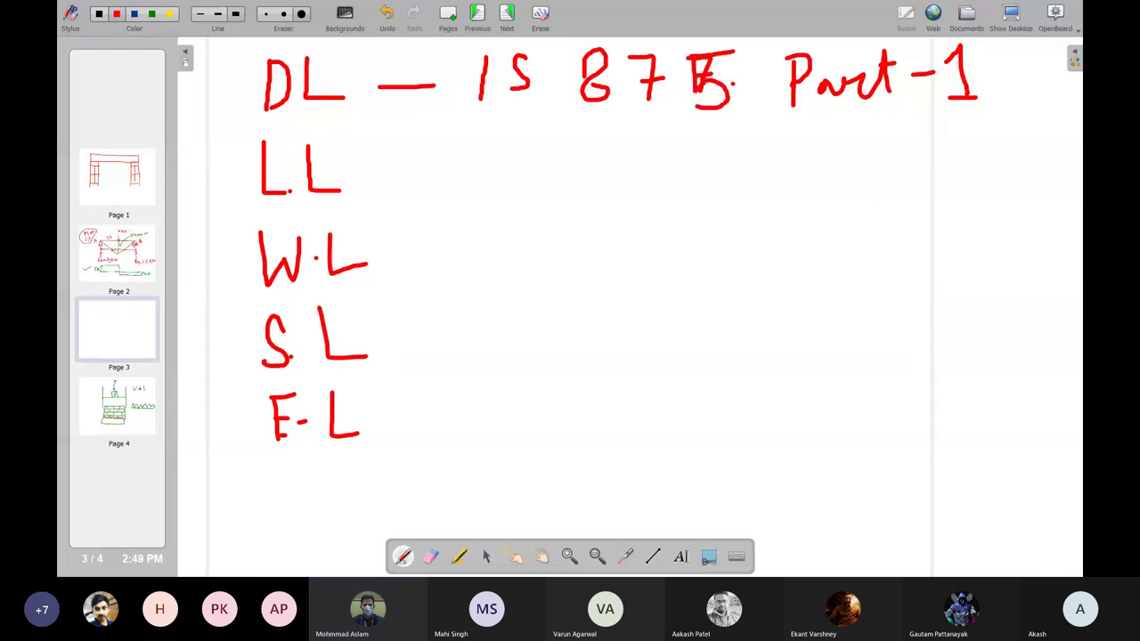
Add dashes with P-2 beside L.L and P-3 beside W.L.
{"action": "left_click_drag", "start_coordinate": [374, 174], "coordinate": [463, 175]}
{"action": "mouse_move", "coordinate": [630, 139]}
{"action": "left_mouse_down"}
{"action": "mouse_move", "coordinate": [633, 198]}
{"action": "mouse_move", "coordinate": [657, 154]}
{"action": "mouse_move", "coordinate": [634, 175]}
{"action": "mouse_move", "coordinate": [684, 178]}
{"action": "left_mouse_up"}
{"action": "left_click", "coordinate": [668, 177]}
{"action": "left_click_drag", "start_coordinate": [706, 148], "coordinate": [758, 180]}
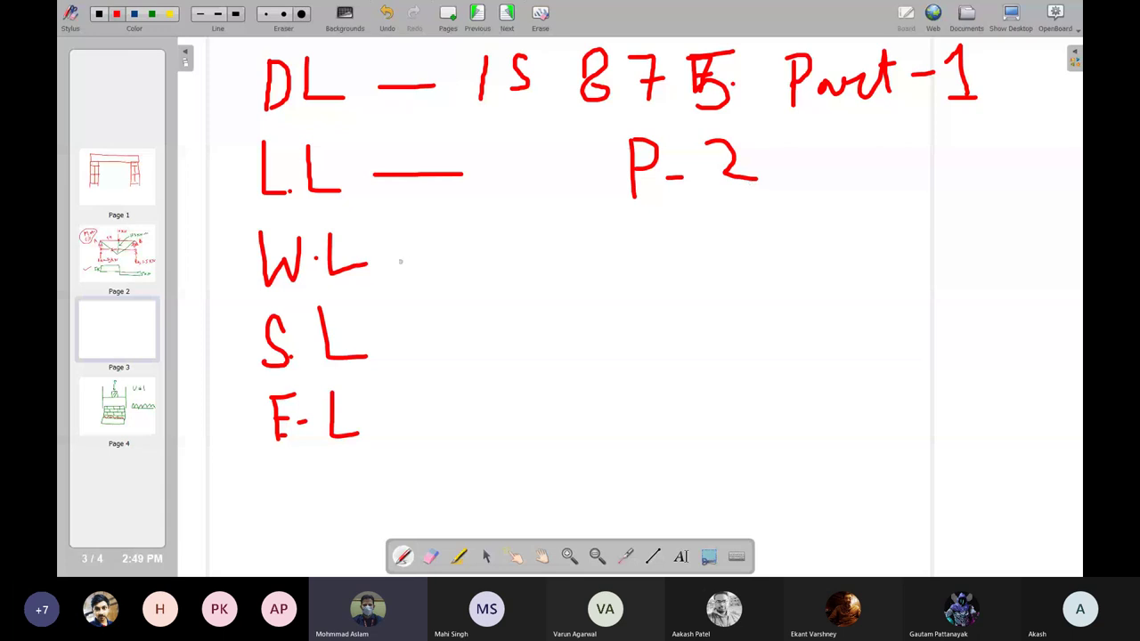
{"action": "left_click_drag", "start_coordinate": [393, 263], "coordinate": [498, 263]}
{"action": "left_click_drag", "start_coordinate": [618, 235], "coordinate": [625, 265]}
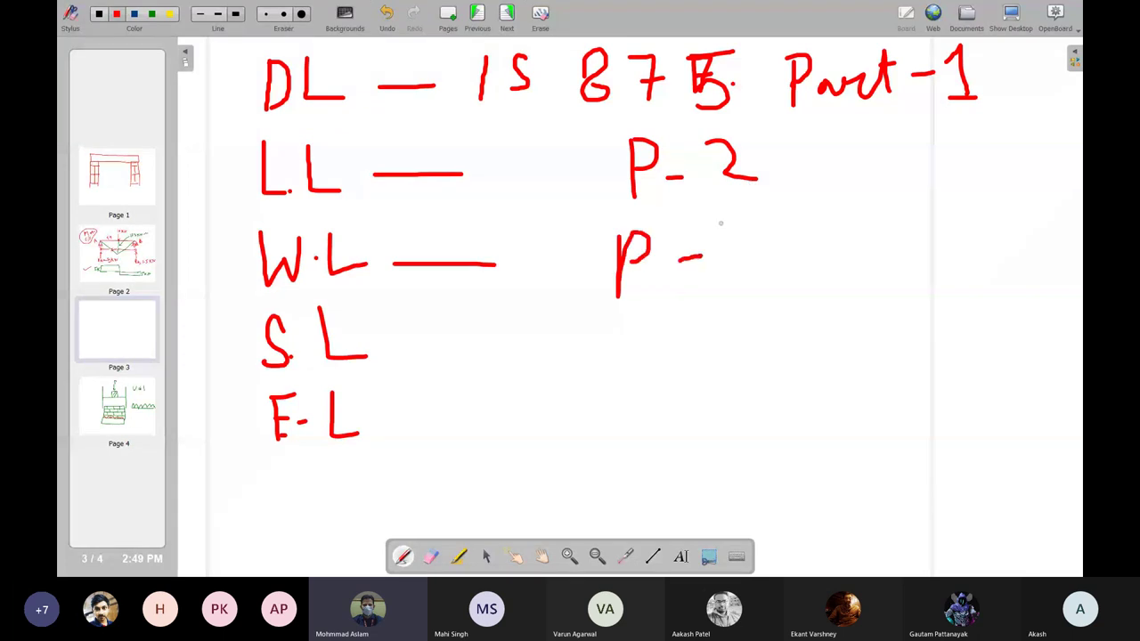
{"action": "left_click_drag", "start_coordinate": [721, 223], "coordinate": [714, 278]}
Add dashes with P-4 beside S.L and 1893 beside E.L.
{"action": "left_click_drag", "start_coordinate": [386, 347], "coordinate": [465, 353]}
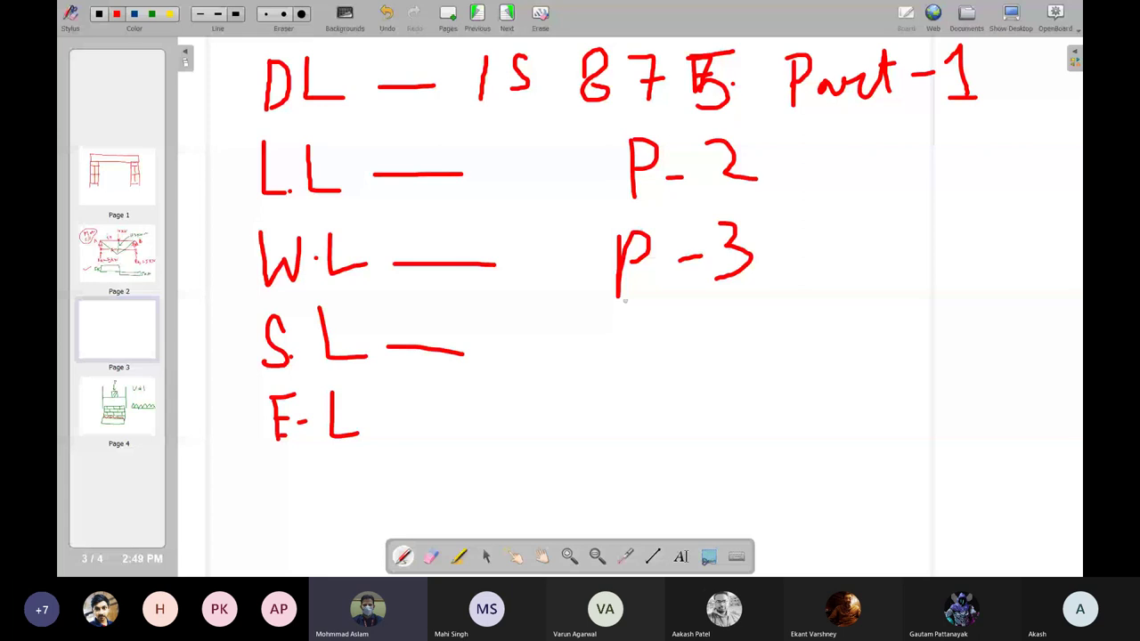
{"action": "mouse_move", "coordinate": [591, 322]}
{"action": "left_mouse_down"}
{"action": "mouse_move", "coordinate": [592, 374]}
{"action": "mouse_move", "coordinate": [594, 349]}
{"action": "mouse_move", "coordinate": [705, 344]}
{"action": "mouse_move", "coordinate": [709, 367]}
{"action": "left_mouse_up"}
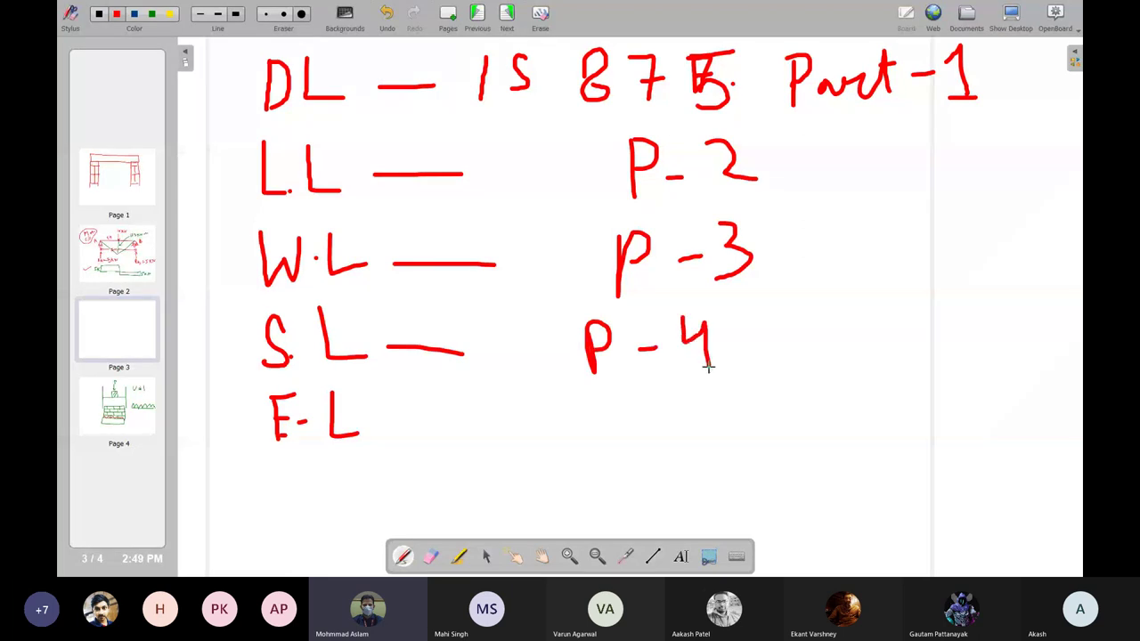
{"action": "left_click_drag", "start_coordinate": [407, 415], "coordinate": [488, 415]}
{"action": "mouse_move", "coordinate": [569, 392]}
{"action": "left_mouse_down"}
{"action": "mouse_move", "coordinate": [571, 433]}
{"action": "mouse_move", "coordinate": [602, 397]}
{"action": "mouse_move", "coordinate": [623, 431]}
{"action": "mouse_move", "coordinate": [602, 415]}
{"action": "left_mouse_up"}
{"action": "mouse_move", "coordinate": [649, 383]}
{"action": "left_mouse_down"}
{"action": "mouse_move", "coordinate": [633, 397]}
{"action": "mouse_move", "coordinate": [641, 422]}
{"action": "mouse_move", "coordinate": [675, 401]}
{"action": "mouse_move", "coordinate": [666, 424]}
{"action": "mouse_move", "coordinate": [730, 407]}
{"action": "mouse_move", "coordinate": [783, 417]}
{"action": "mouse_move", "coordinate": [794, 392]}
{"action": "mouse_move", "coordinate": [827, 418]}
{"action": "mouse_move", "coordinate": [915, 413]}
{"action": "left_mouse_up"}
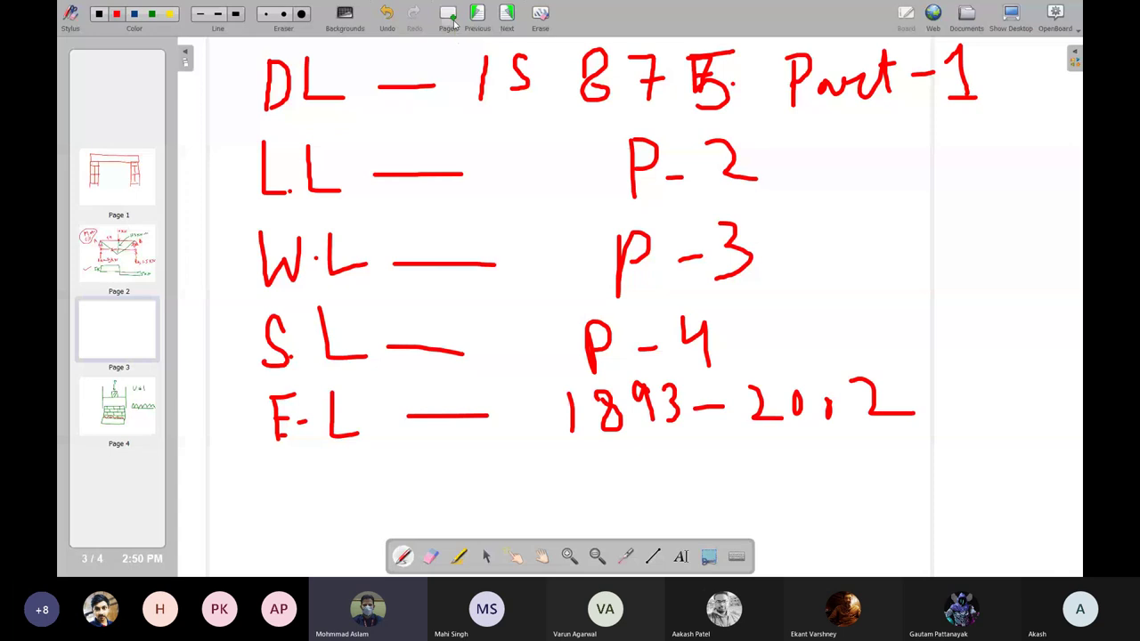
On a new blank page, write and underline the heading 'Pattern'.
{"action": "left_click", "coordinate": [452, 18]}
{"action": "left_click_drag", "start_coordinate": [305, 56], "coordinate": [305, 113]}
{"action": "mouse_move", "coordinate": [304, 55]}
{"action": "left_mouse_down"}
{"action": "mouse_move", "coordinate": [300, 82]}
{"action": "mouse_move", "coordinate": [319, 105]}
{"action": "mouse_move", "coordinate": [346, 105]}
{"action": "left_mouse_up"}
{"action": "mouse_move", "coordinate": [356, 62]}
{"action": "left_mouse_down"}
{"action": "mouse_move", "coordinate": [360, 105]}
{"action": "mouse_move", "coordinate": [373, 106]}
{"action": "mouse_move", "coordinate": [369, 75]}
{"action": "left_mouse_up"}
{"action": "mouse_move", "coordinate": [374, 78]}
{"action": "left_mouse_down"}
{"action": "mouse_move", "coordinate": [398, 71]}
{"action": "mouse_move", "coordinate": [396, 89]}
{"action": "mouse_move", "coordinate": [481, 66]}
{"action": "mouse_move", "coordinate": [513, 105]}
{"action": "left_mouse_up"}
{"action": "left_click_drag", "start_coordinate": [288, 125], "coordinate": [512, 117]}
List '1) P.L' and '2. Udl' as the first load patterns.
{"action": "left_click_drag", "start_coordinate": [283, 179], "coordinate": [290, 207]}
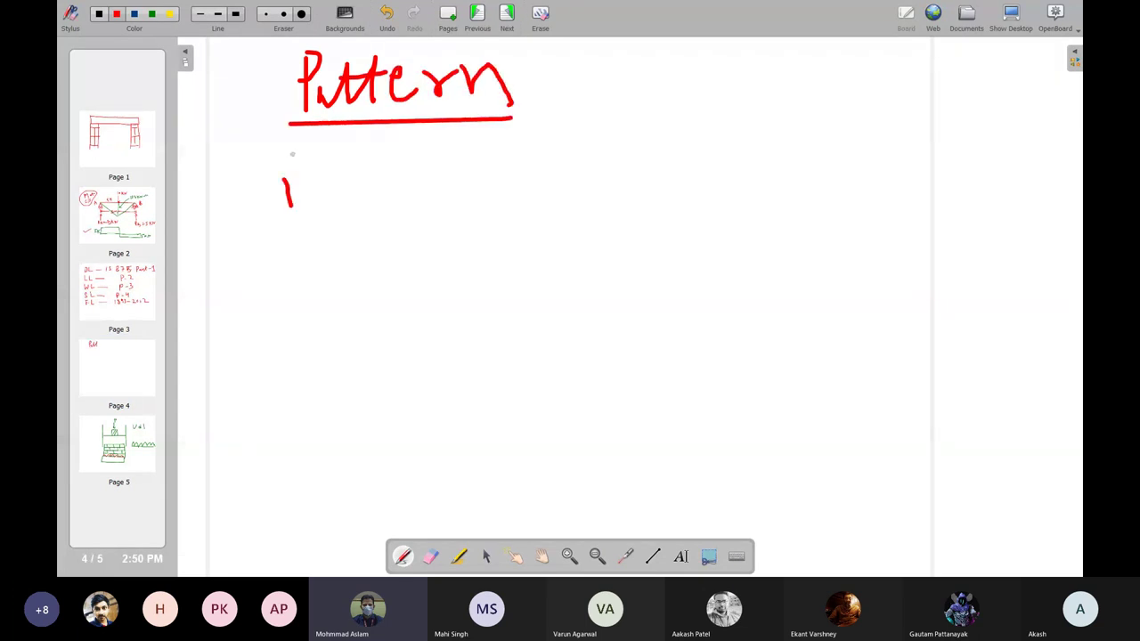
{"action": "left_click_drag", "start_coordinate": [292, 153], "coordinate": [317, 221]}
{"action": "left_click_drag", "start_coordinate": [378, 159], "coordinate": [379, 210]}
{"action": "left_click_drag", "start_coordinate": [378, 159], "coordinate": [381, 181]}
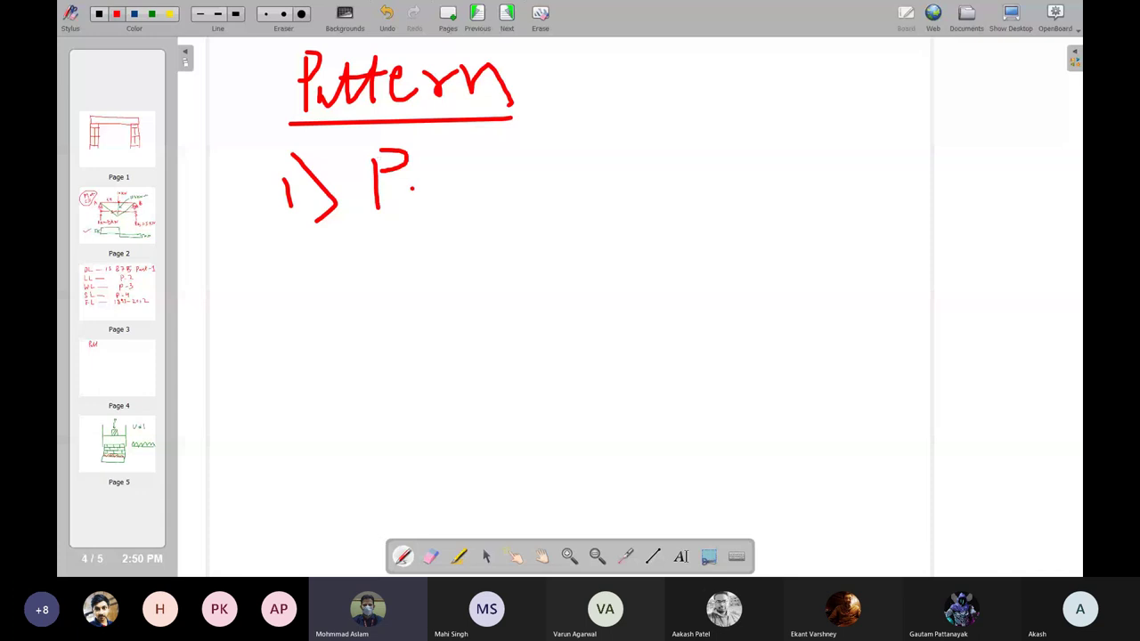
{"action": "mouse_move", "coordinate": [441, 151]}
{"action": "left_mouse_down"}
{"action": "mouse_move", "coordinate": [445, 207]}
{"action": "mouse_move", "coordinate": [488, 202]}
{"action": "left_mouse_up"}
{"action": "left_click_drag", "start_coordinate": [523, 209], "coordinate": [513, 223]}
{"action": "left_click_drag", "start_coordinate": [545, 160], "coordinate": [576, 198]}
{"action": "left_click", "coordinate": [596, 192]}
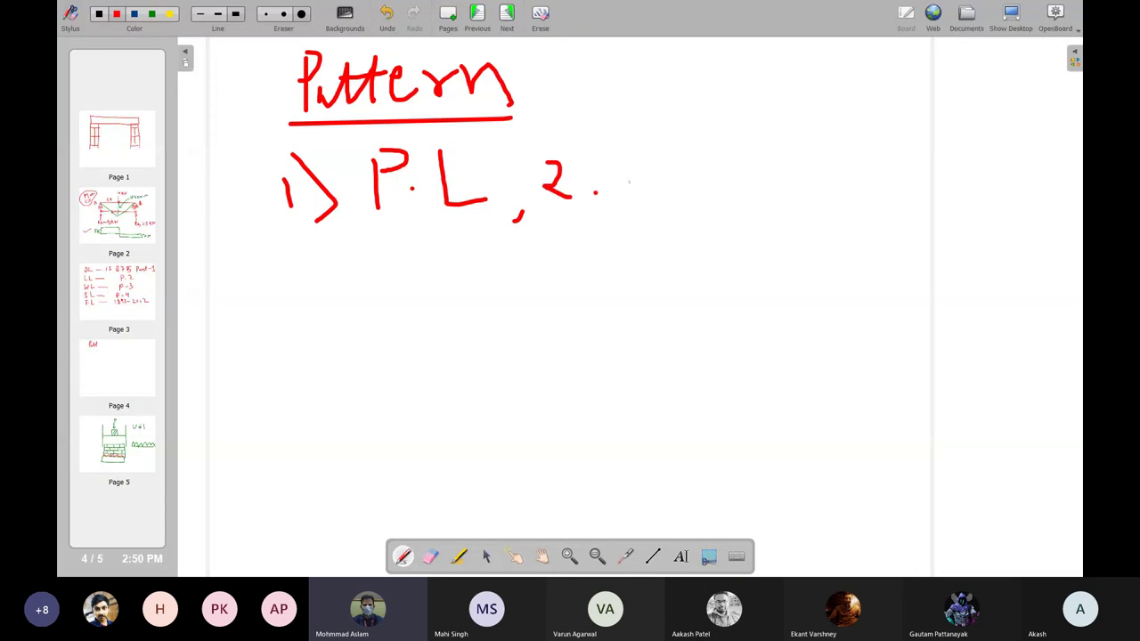
{"action": "mouse_move", "coordinate": [639, 153]}
{"action": "left_mouse_down"}
{"action": "mouse_move", "coordinate": [664, 155]}
{"action": "mouse_move", "coordinate": [692, 191]}
{"action": "left_mouse_up"}
{"action": "left_click_drag", "start_coordinate": [727, 142], "coordinate": [730, 189]}
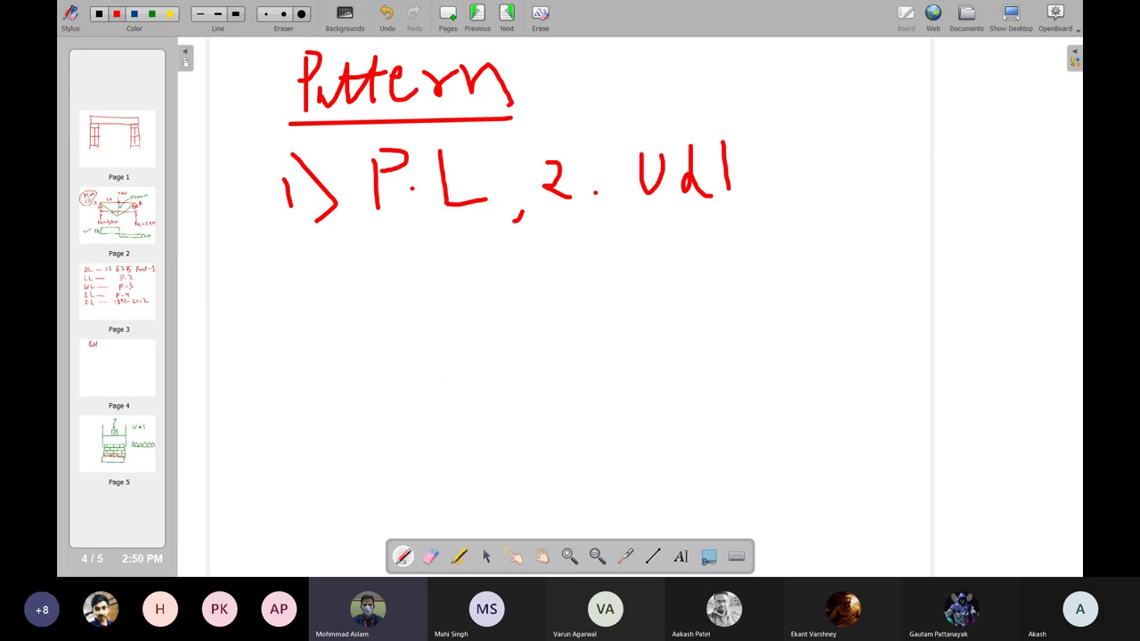
Add UVL as item 3 and A.L as item 4.
{"action": "mouse_move", "coordinate": [801, 146]}
{"action": "left_mouse_down"}
{"action": "mouse_move", "coordinate": [816, 150]}
{"action": "mouse_move", "coordinate": [803, 199]}
{"action": "left_mouse_up"}
{"action": "left_click", "coordinate": [845, 183]}
{"action": "mouse_move", "coordinate": [868, 149]}
{"action": "left_mouse_down"}
{"action": "mouse_move", "coordinate": [869, 173]}
{"action": "mouse_move", "coordinate": [892, 153]}
{"action": "left_mouse_up"}
{"action": "left_click_drag", "start_coordinate": [898, 152], "coordinate": [984, 176]}
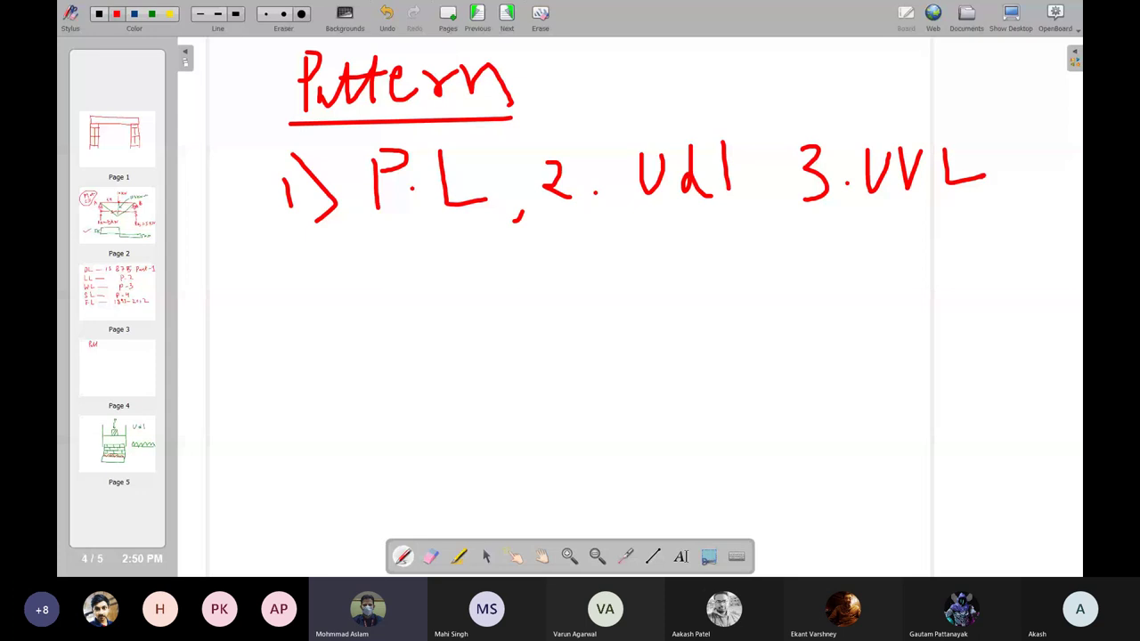
{"action": "mouse_move", "coordinate": [297, 264]}
{"action": "left_mouse_down"}
{"action": "mouse_move", "coordinate": [298, 278]}
{"action": "mouse_move", "coordinate": [331, 295]}
{"action": "left_mouse_up"}
{"action": "left_click_drag", "start_coordinate": [324, 270], "coordinate": [328, 308]}
{"action": "mouse_move", "coordinate": [335, 262]}
{"action": "left_mouse_down"}
{"action": "mouse_move", "coordinate": [349, 322]}
{"action": "mouse_move", "coordinate": [419, 260]}
{"action": "mouse_move", "coordinate": [453, 312]}
{"action": "mouse_move", "coordinate": [452, 286]}
{"action": "mouse_move", "coordinate": [541, 327]}
{"action": "left_mouse_up"}
{"action": "left_click", "coordinate": [476, 304]}
Add '5. P' and '6. L.L' to the pattern list.
{"action": "mouse_move", "coordinate": [585, 270]}
{"action": "left_mouse_down"}
{"action": "mouse_move", "coordinate": [617, 271]}
{"action": "mouse_move", "coordinate": [613, 301]}
{"action": "mouse_move", "coordinate": [580, 319]}
{"action": "left_mouse_up"}
{"action": "left_click", "coordinate": [625, 306]}
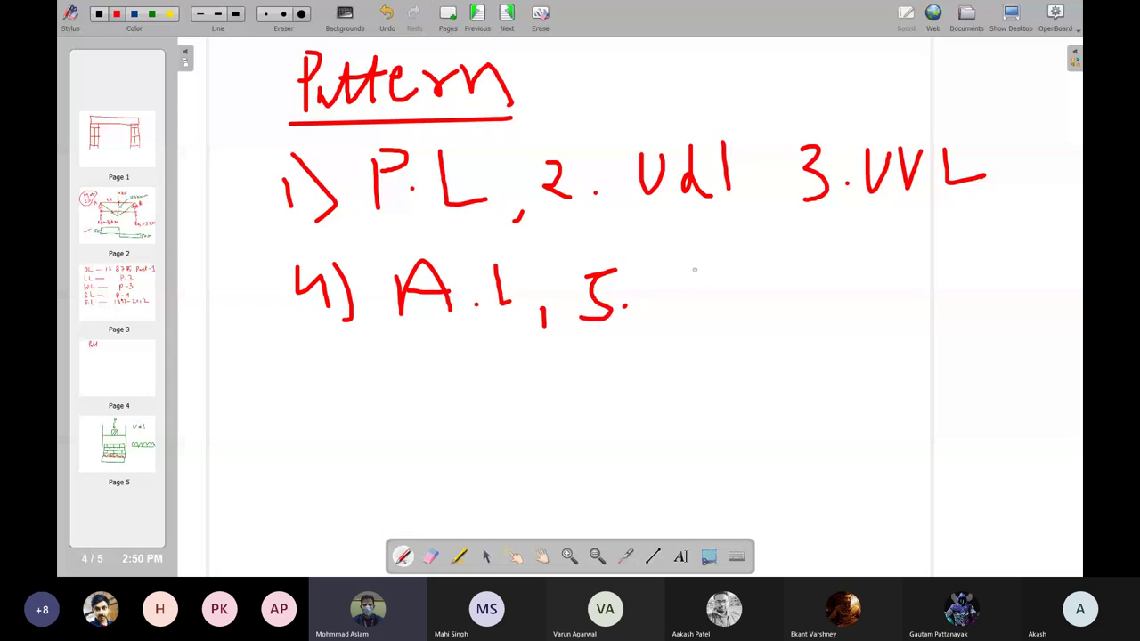
{"action": "mouse_move", "coordinate": [688, 267]}
{"action": "left_mouse_down"}
{"action": "mouse_move", "coordinate": [690, 328]}
{"action": "mouse_move", "coordinate": [692, 286]}
{"action": "left_mouse_up"}
{"action": "left_click_drag", "start_coordinate": [758, 312], "coordinate": [764, 337]}
{"action": "left_click_drag", "start_coordinate": [823, 257], "coordinate": [807, 299]}
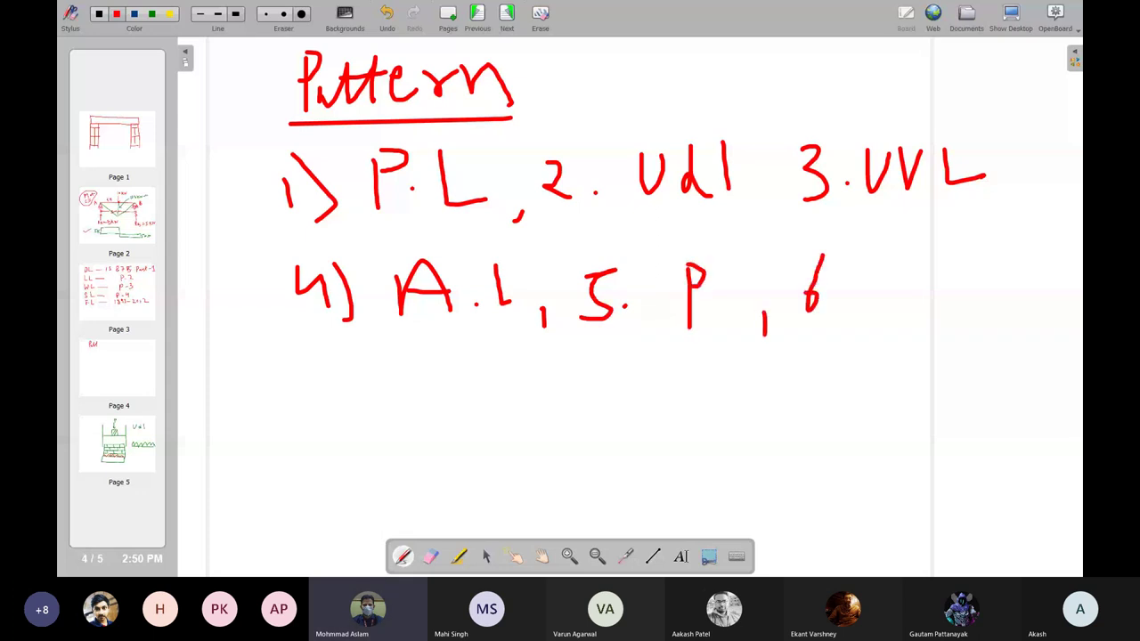
{"action": "left_click_drag", "start_coordinate": [868, 259], "coordinate": [915, 302]}
{"action": "left_click_drag", "start_coordinate": [949, 255], "coordinate": [998, 285]}
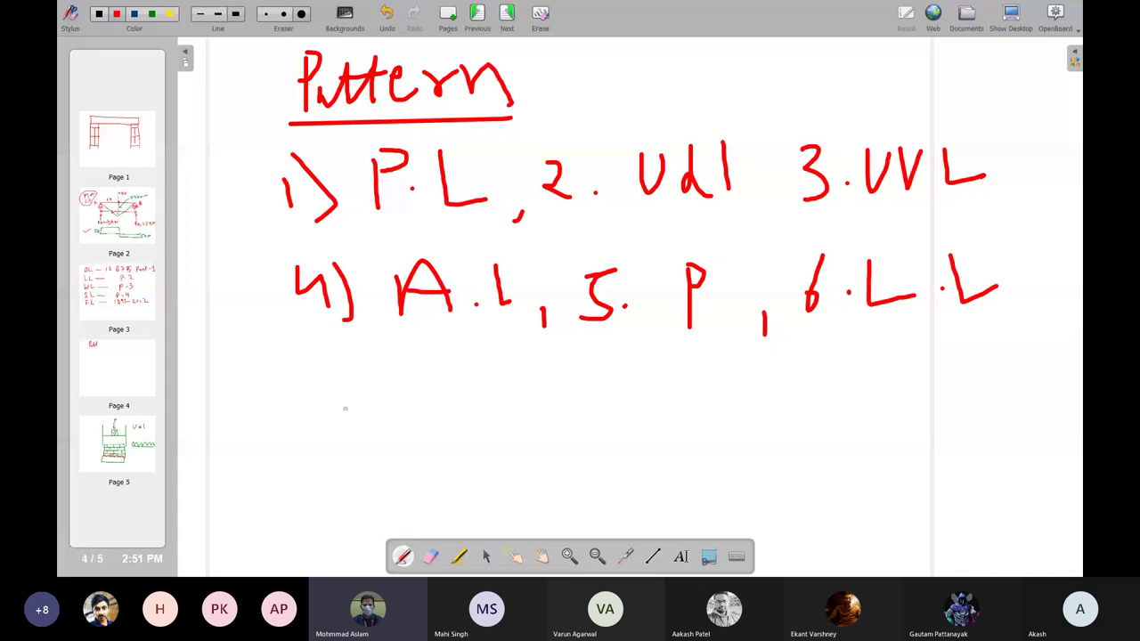
Sketch a downward point-load arrow and a wavy uniform-load line below the list.
{"action": "left_click_drag", "start_coordinate": [310, 328], "coordinate": [328, 427]}
{"action": "mouse_move", "coordinate": [301, 396]}
{"action": "left_mouse_down"}
{"action": "mouse_move", "coordinate": [328, 427]}
{"action": "mouse_move", "coordinate": [363, 385]}
{"action": "left_mouse_up"}
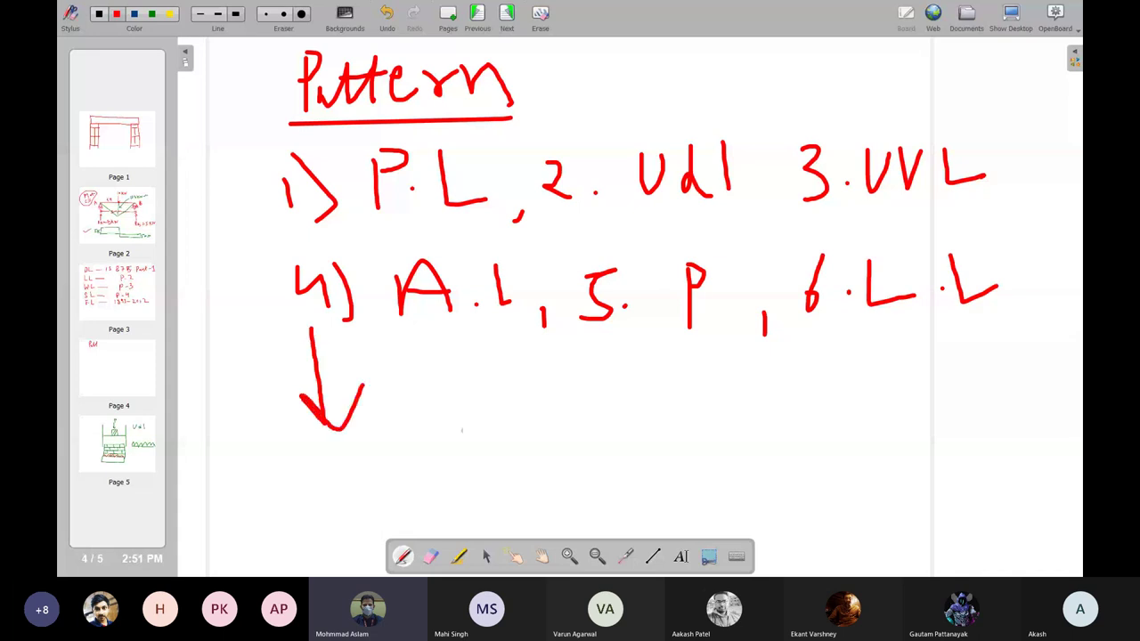
{"action": "mouse_move", "coordinate": [505, 443]}
{"action": "left_mouse_down"}
{"action": "mouse_move", "coordinate": [531, 418]}
{"action": "mouse_move", "coordinate": [741, 419]}
{"action": "mouse_move", "coordinate": [829, 438]}
{"action": "mouse_move", "coordinate": [943, 398]}
{"action": "mouse_move", "coordinate": [1044, 443]}
{"action": "mouse_move", "coordinate": [866, 457]}
{"action": "left_mouse_up"}
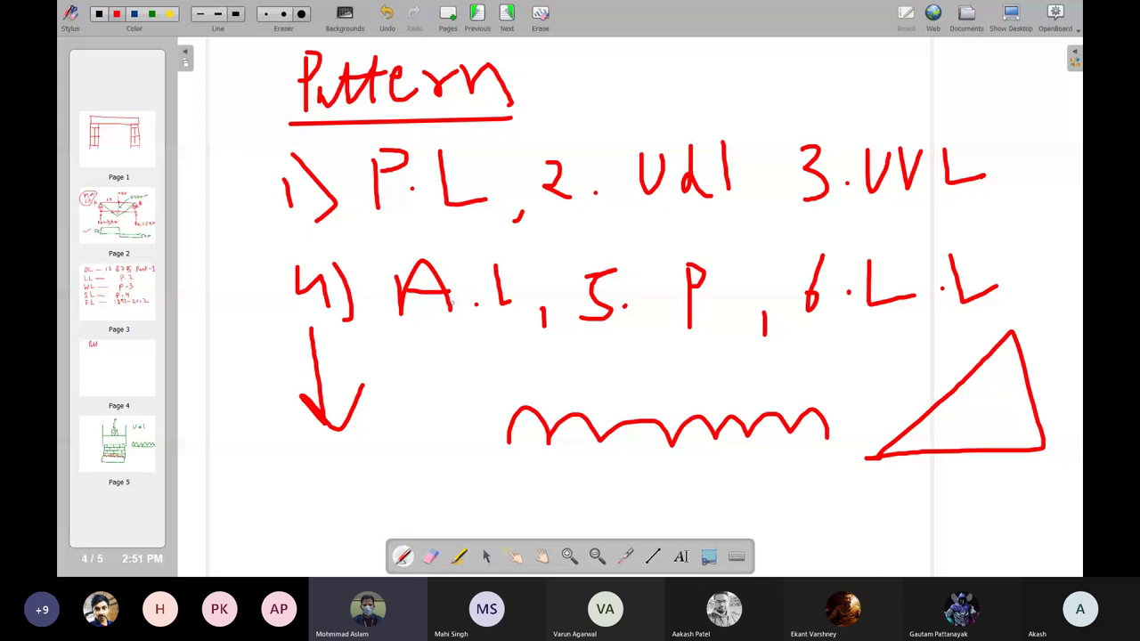
Underline the 10 KN load on the Page 2 beam diagram, then return to STAAD.Pro.
{"action": "left_click", "coordinate": [105, 221]}
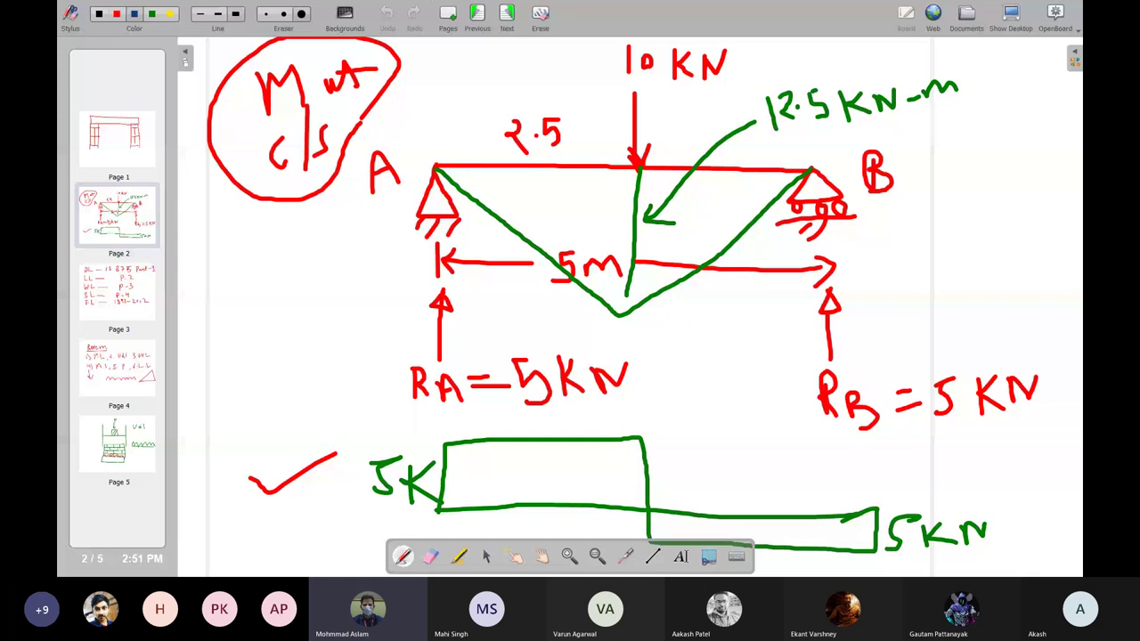
{"action": "left_click_drag", "start_coordinate": [622, 86], "coordinate": [718, 85]}
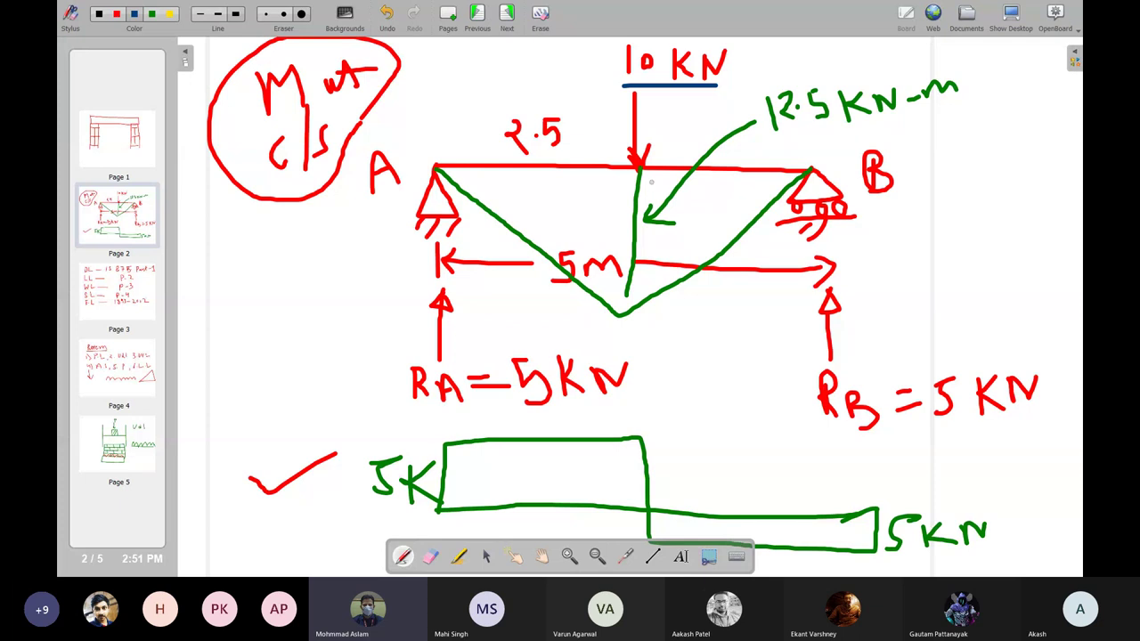
{"action": "key", "text": "ctrl+shift+h"}
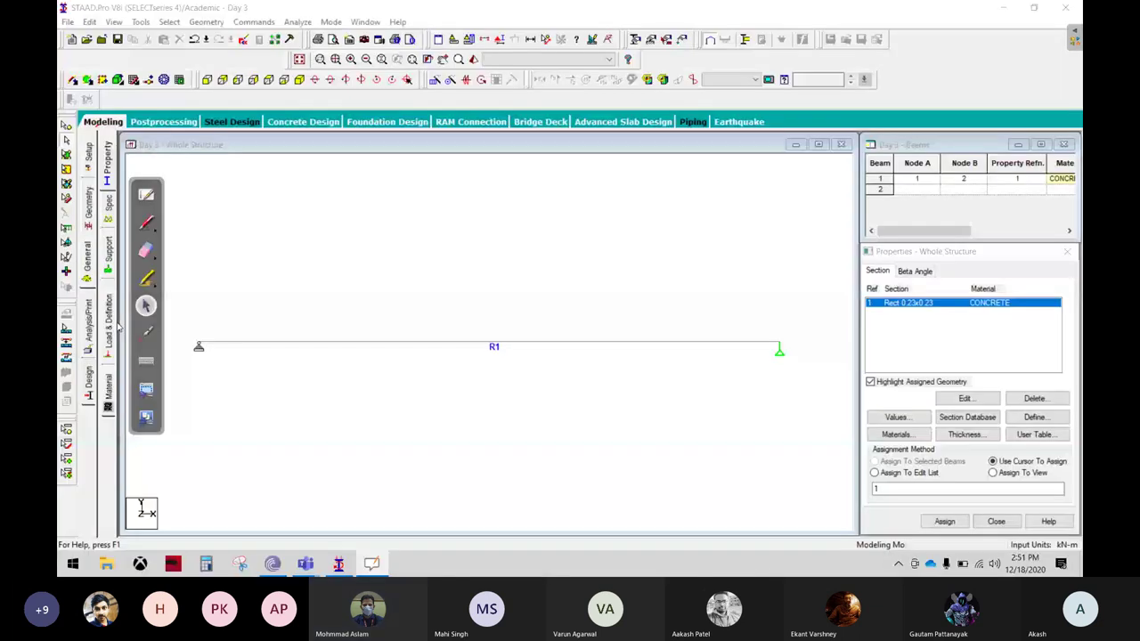
Open the Load & Definition panel and draw an arrow annotation pointing to it.
{"action": "left_click", "coordinate": [111, 259]}
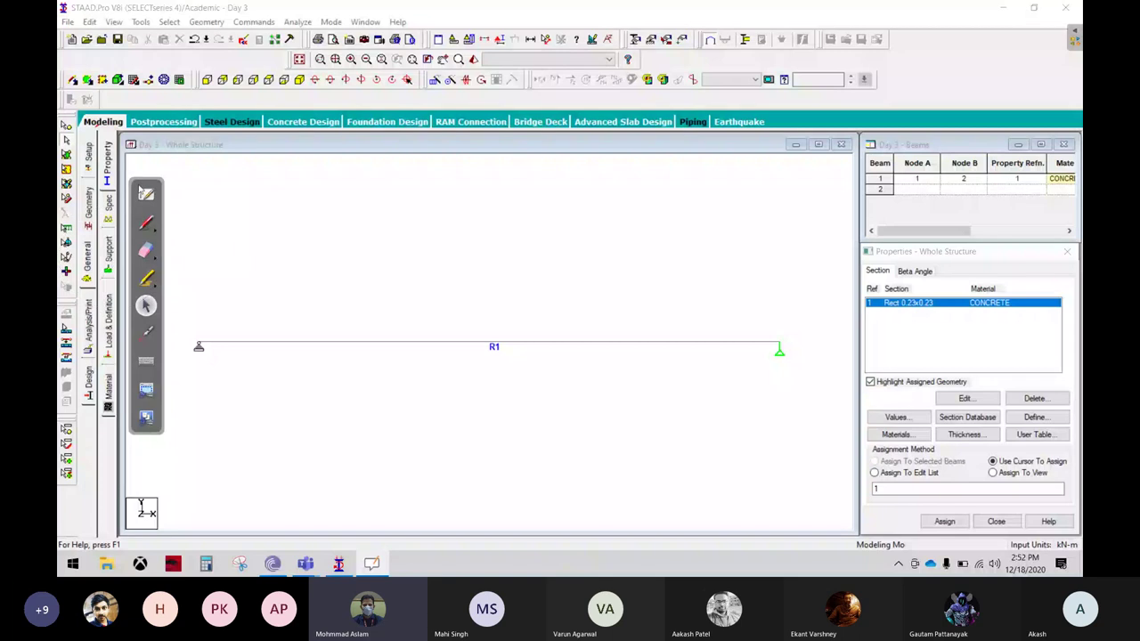
{"action": "left_click", "coordinate": [116, 335]}
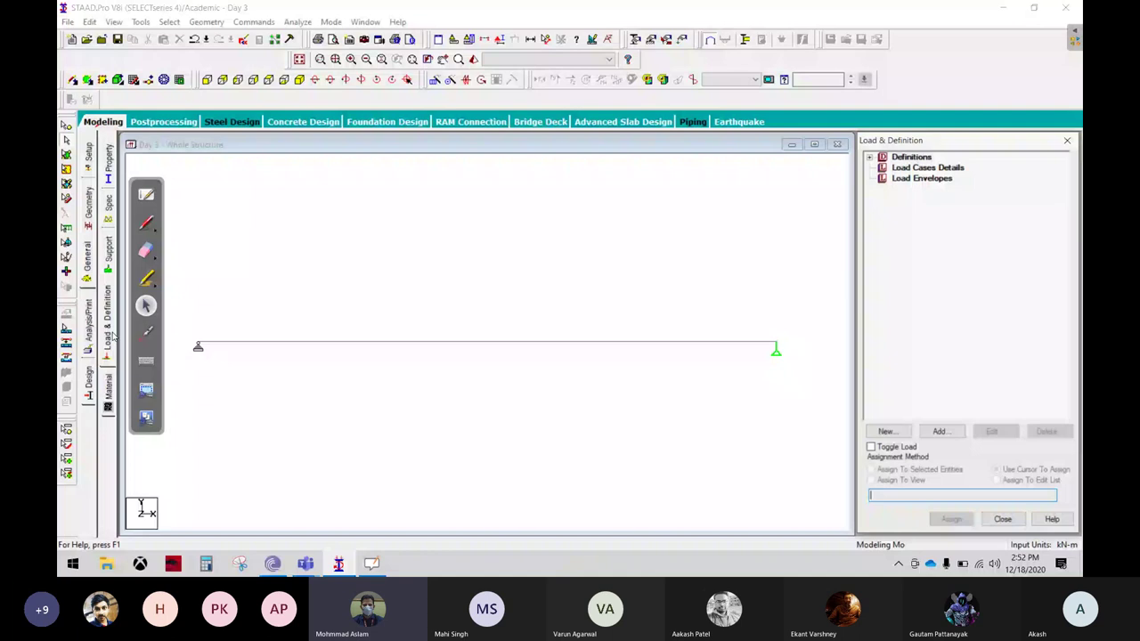
{"action": "left_click", "coordinate": [146, 221]}
{"action": "left_click_drag", "start_coordinate": [80, 292], "coordinate": [834, 193]}
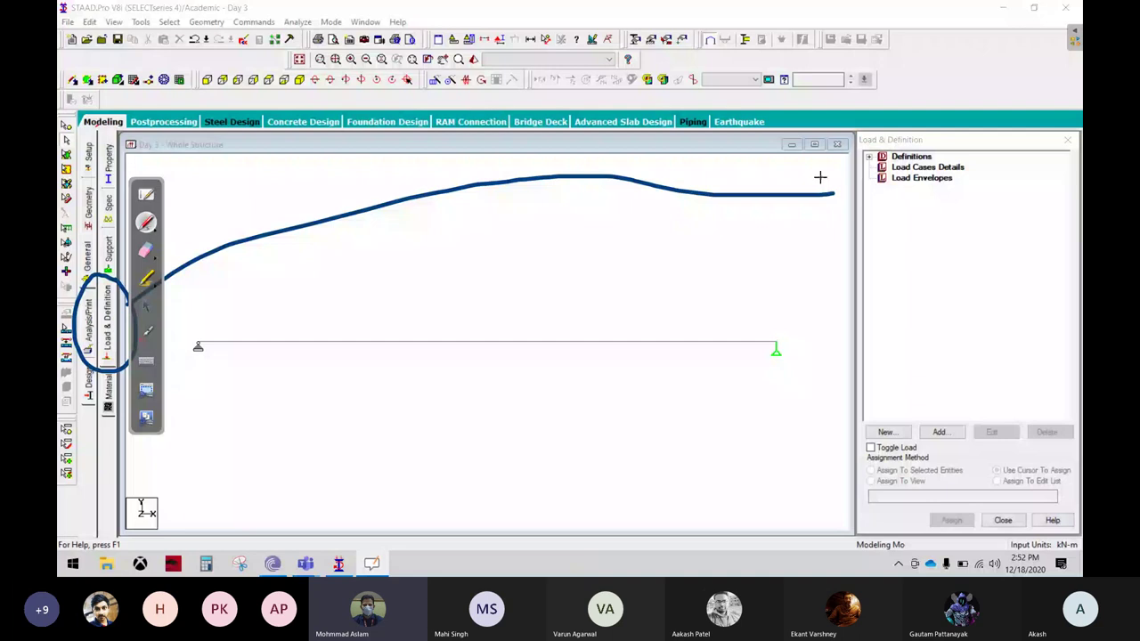
{"action": "left_click_drag", "start_coordinate": [807, 171], "coordinate": [812, 230]}
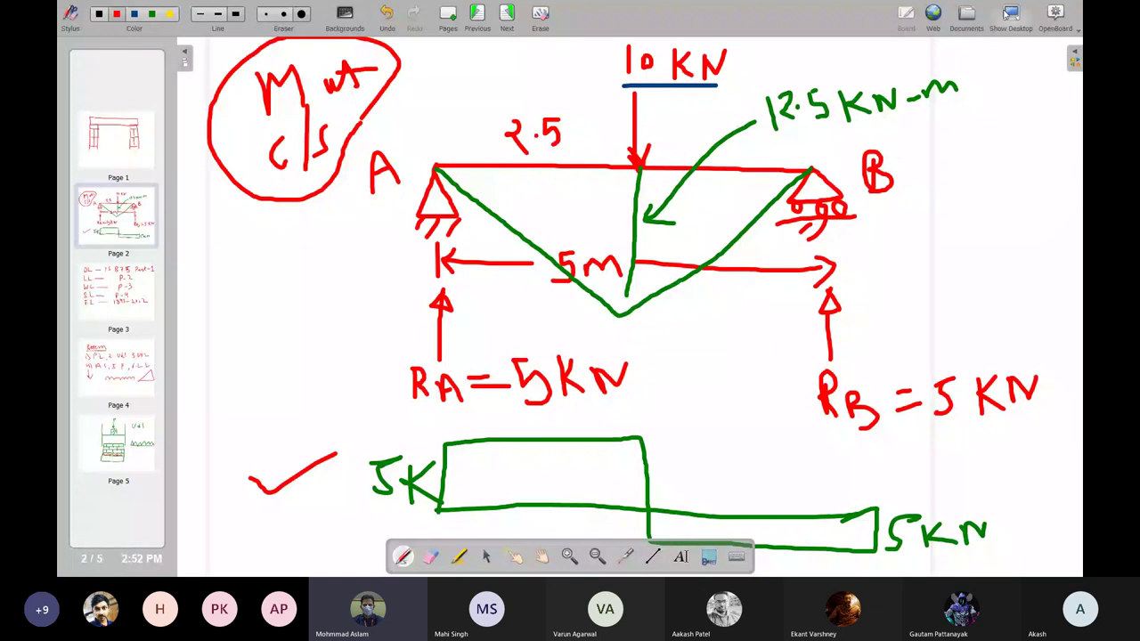
Launch the Magnifier app and zoom the screen to 200%.
{"action": "left_click", "coordinate": [1009, 12]}
{"action": "key", "text": "super"}
{"action": "type", "text": "mag"}
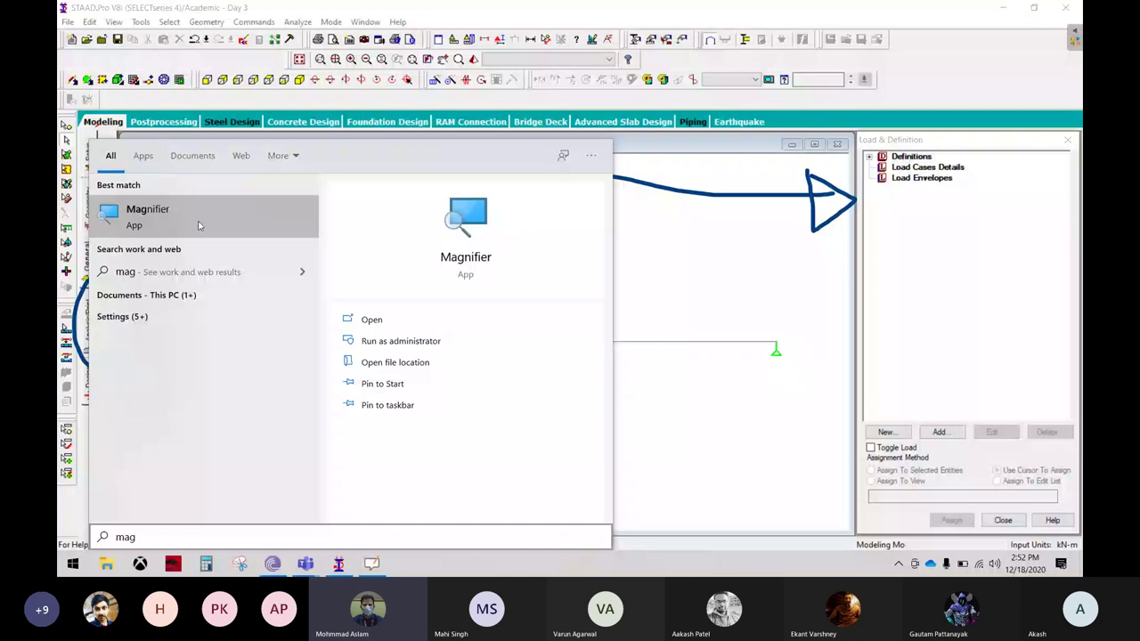
{"action": "left_click", "coordinate": [198, 226]}
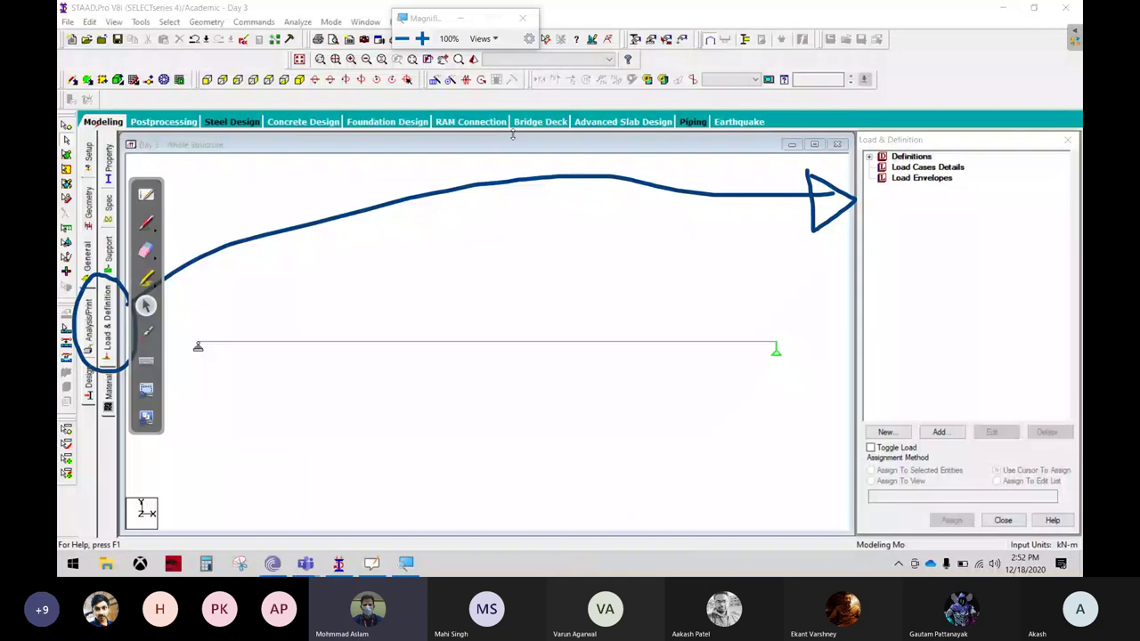
{"action": "key", "text": "super+plus"}
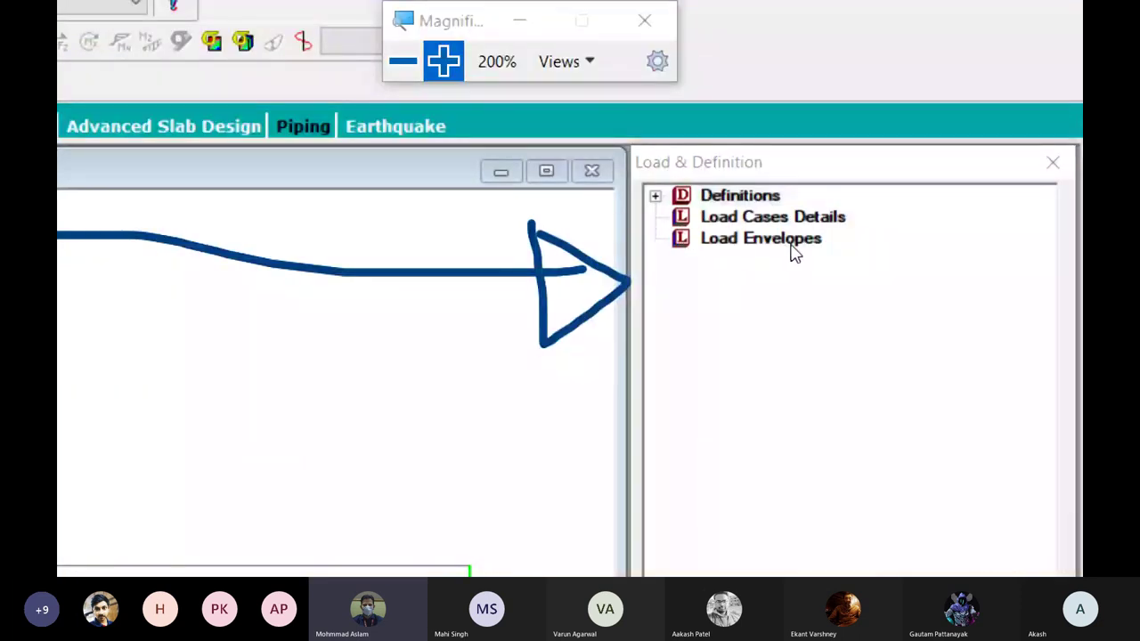
{"action": "key", "text": "ctrl"}
{"action": "key", "text": "ctrl"}
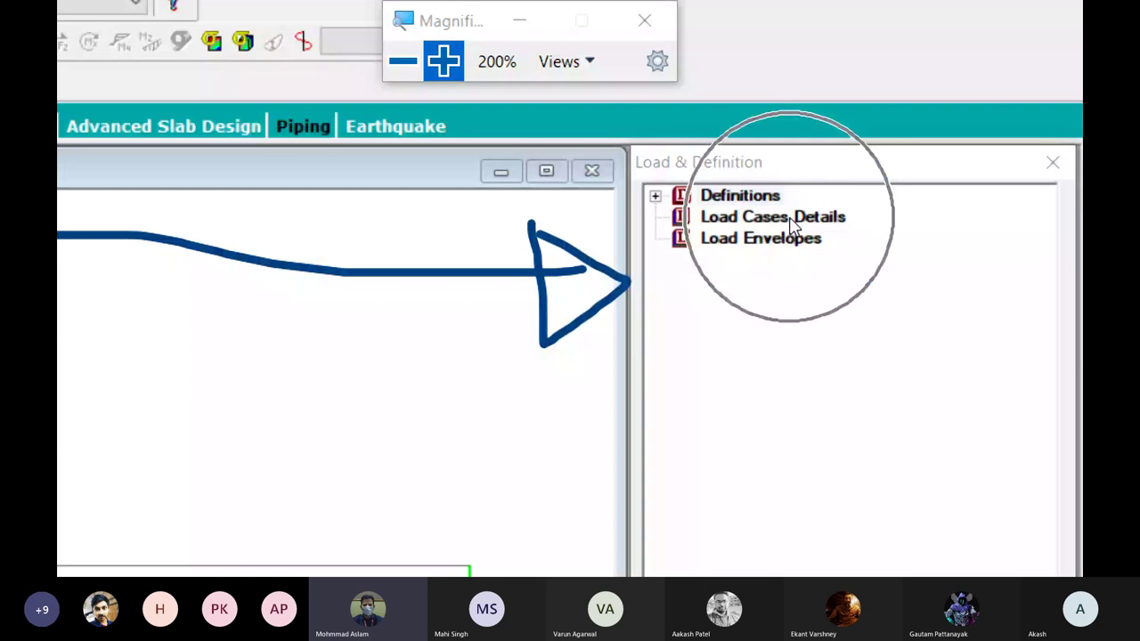
Select Load Cases Details and bring up the Add New: Load Cases form.
{"action": "left_click", "coordinate": [790, 223]}
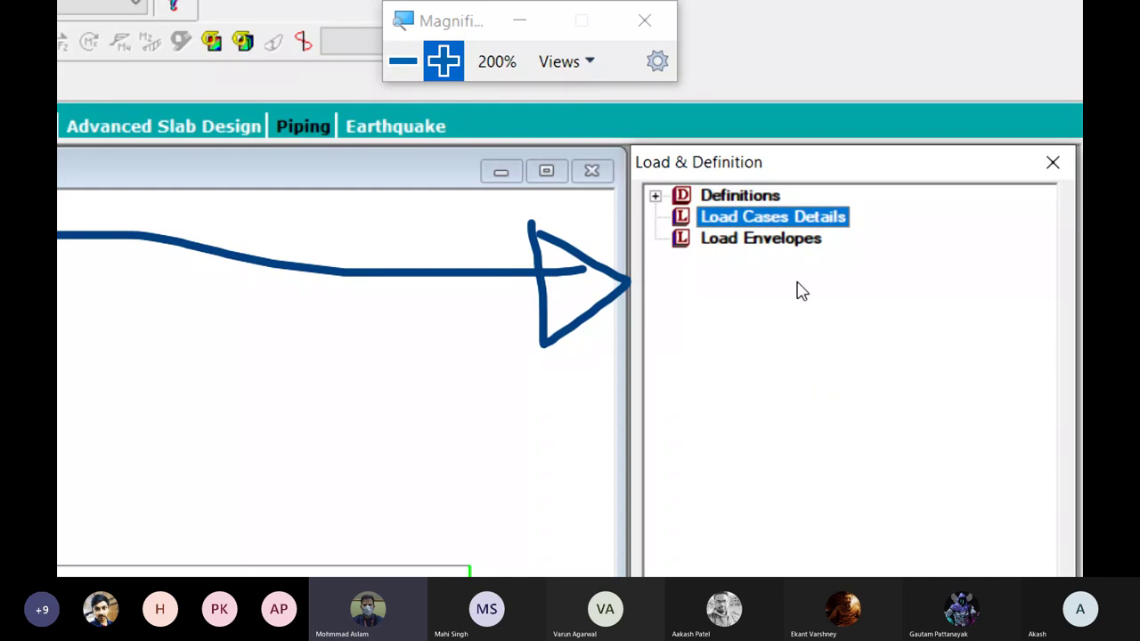
{"action": "left_click", "coordinate": [807, 520]}
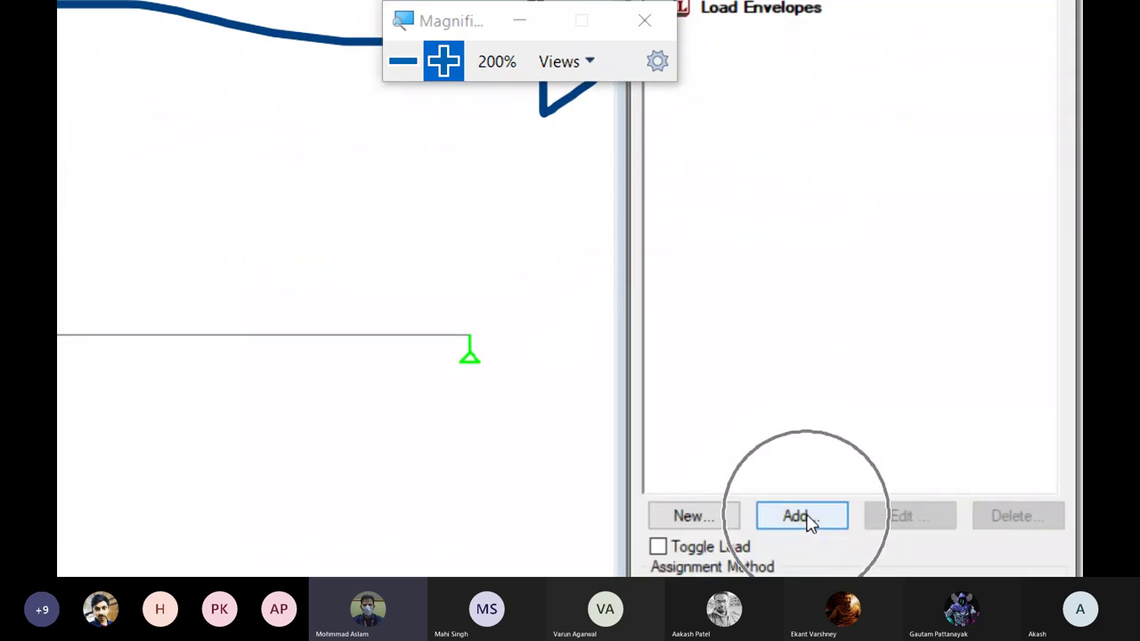
{"action": "left_click", "coordinate": [809, 520]}
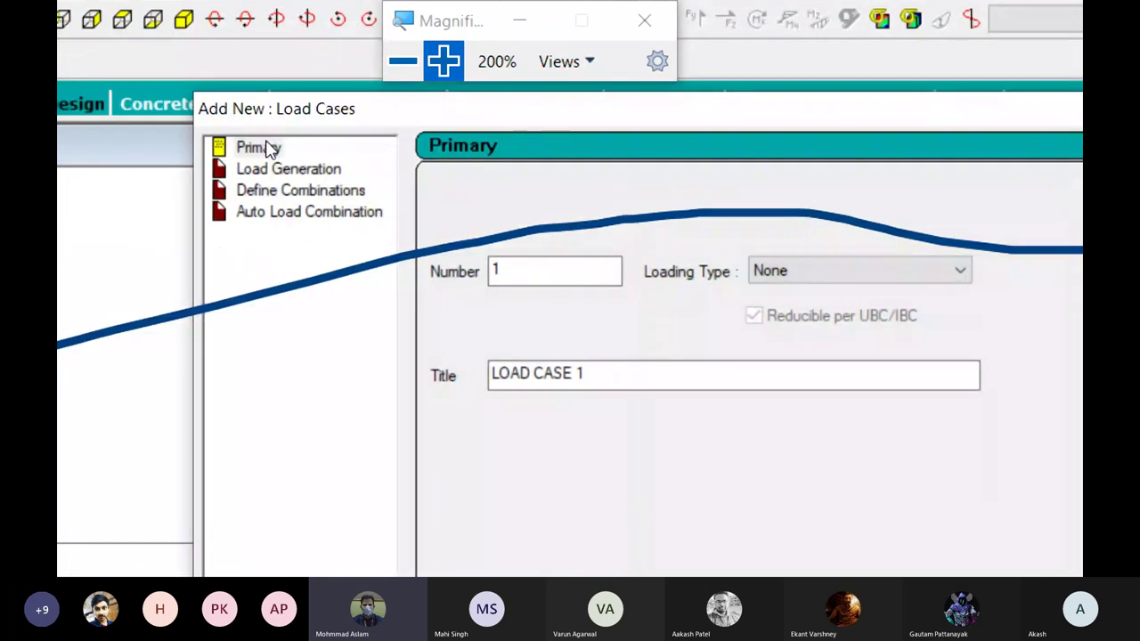
Add primary load case 1, loading type Dead, titled 'Dead Load', and select it.
{"action": "left_click", "coordinate": [267, 147]}
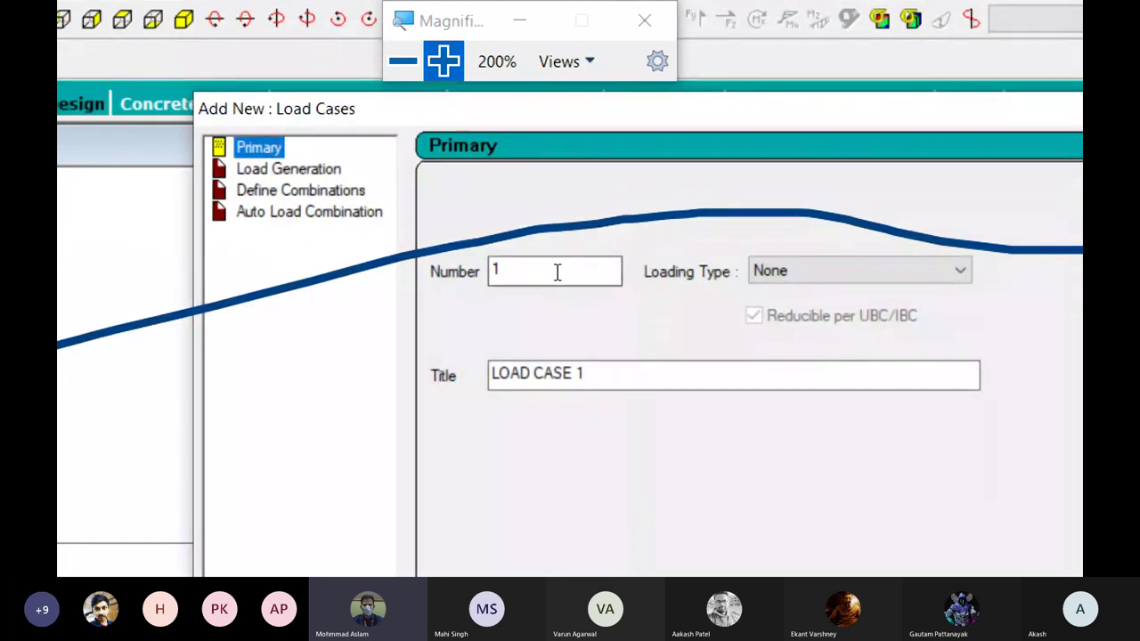
{"action": "key", "text": "Tab"}
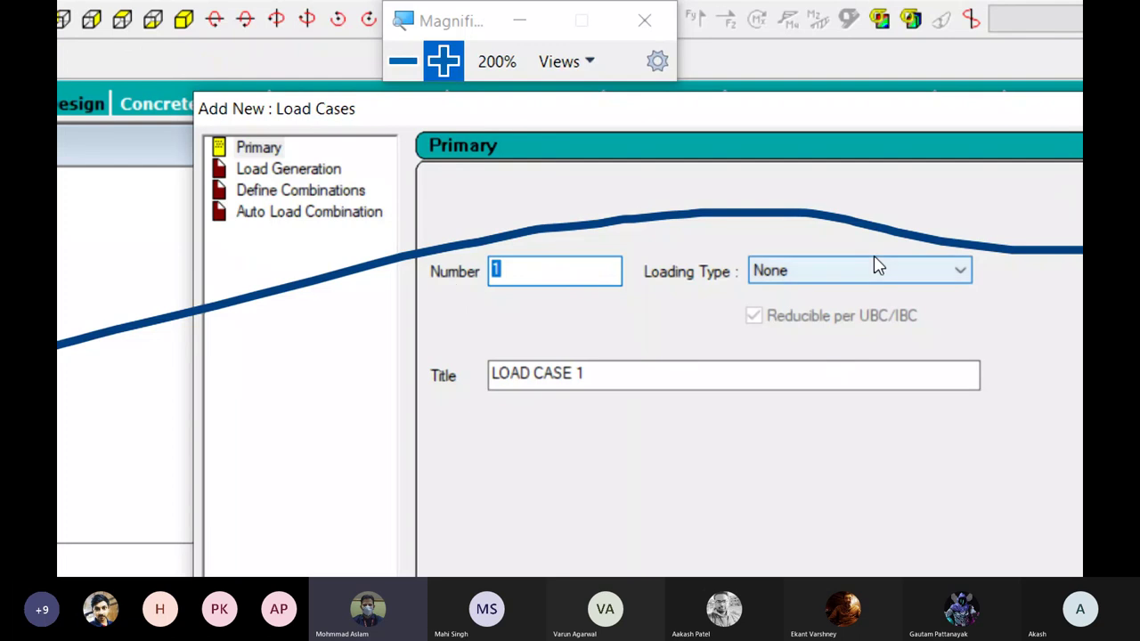
{"action": "left_click", "coordinate": [863, 278]}
{"action": "left_click", "coordinate": [807, 294]}
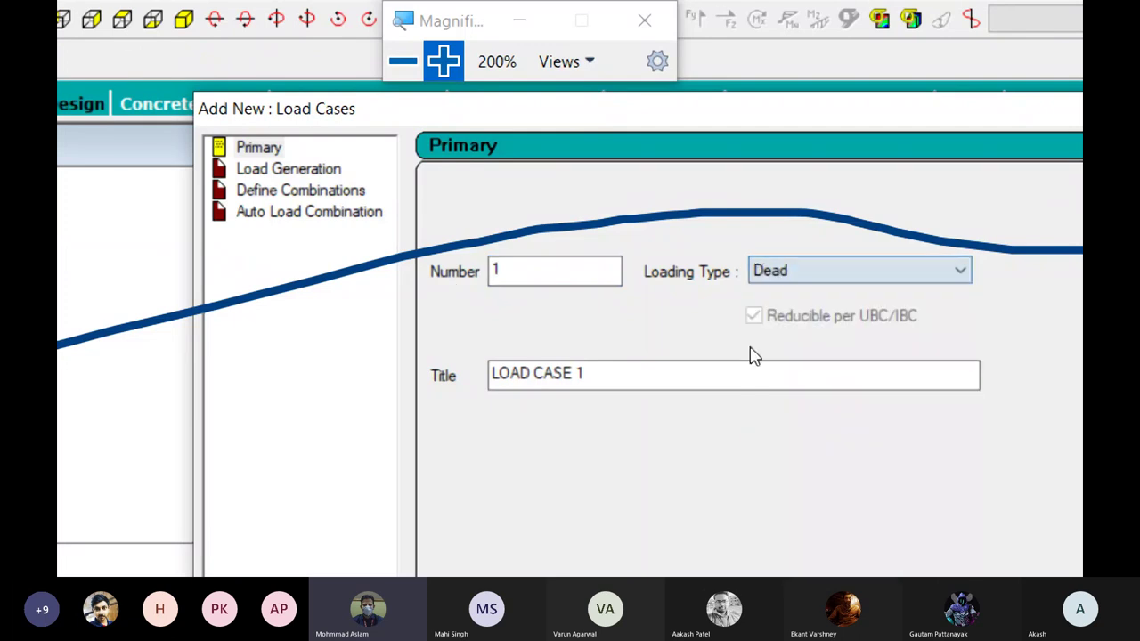
{"action": "key", "text": "Tab"}
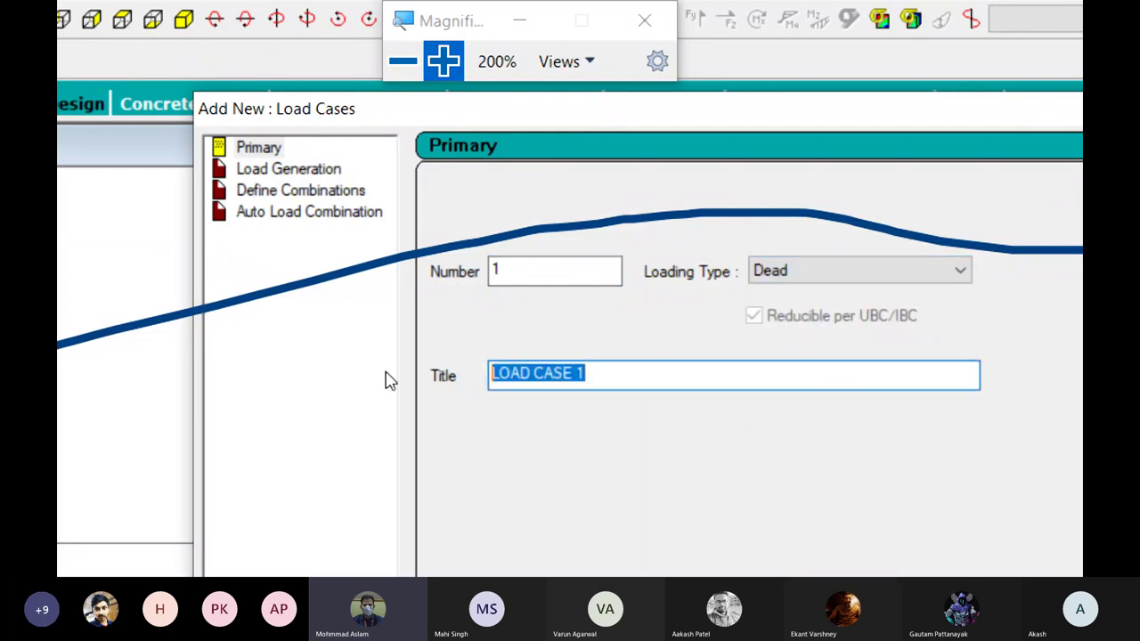
{"action": "type", "text": "Dead"}
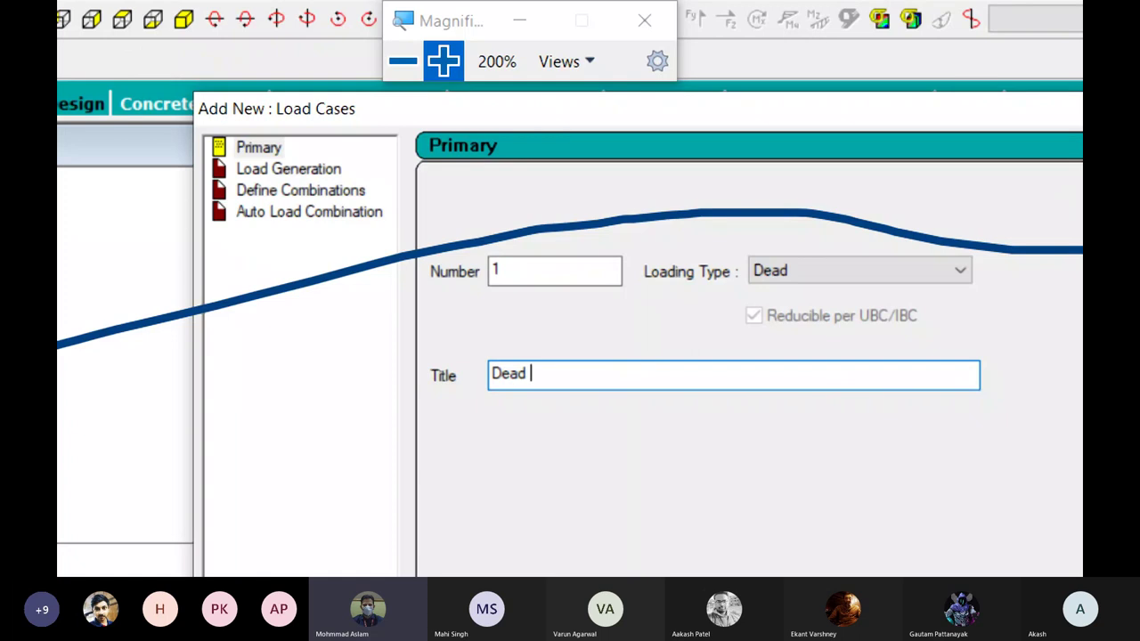
{"action": "type", "text": " Load"}
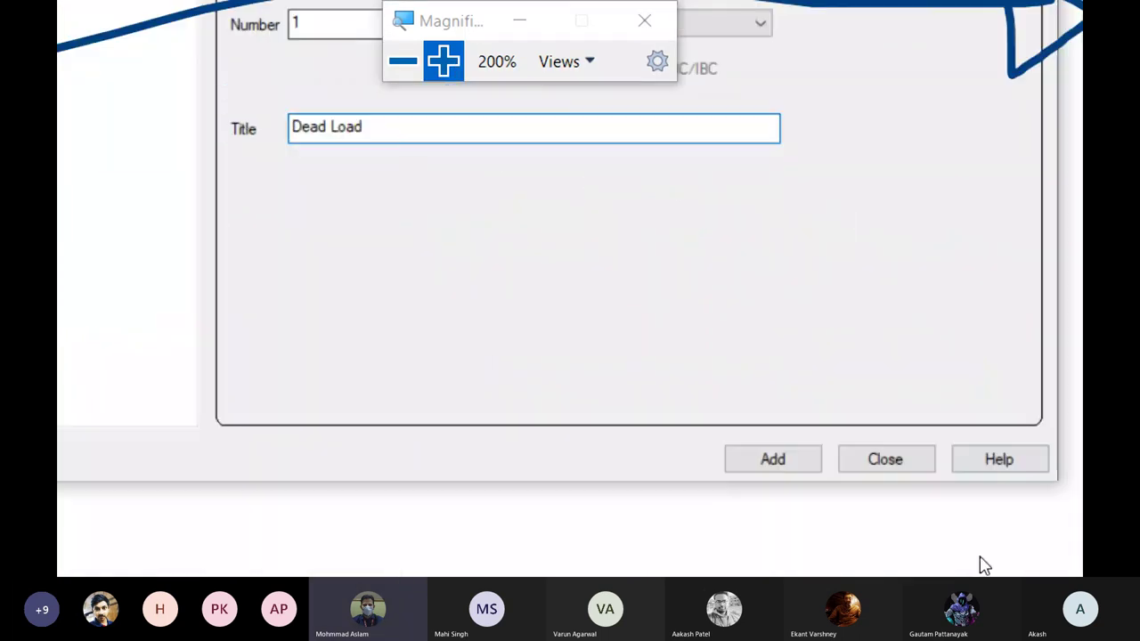
{"action": "left_click", "coordinate": [788, 468]}
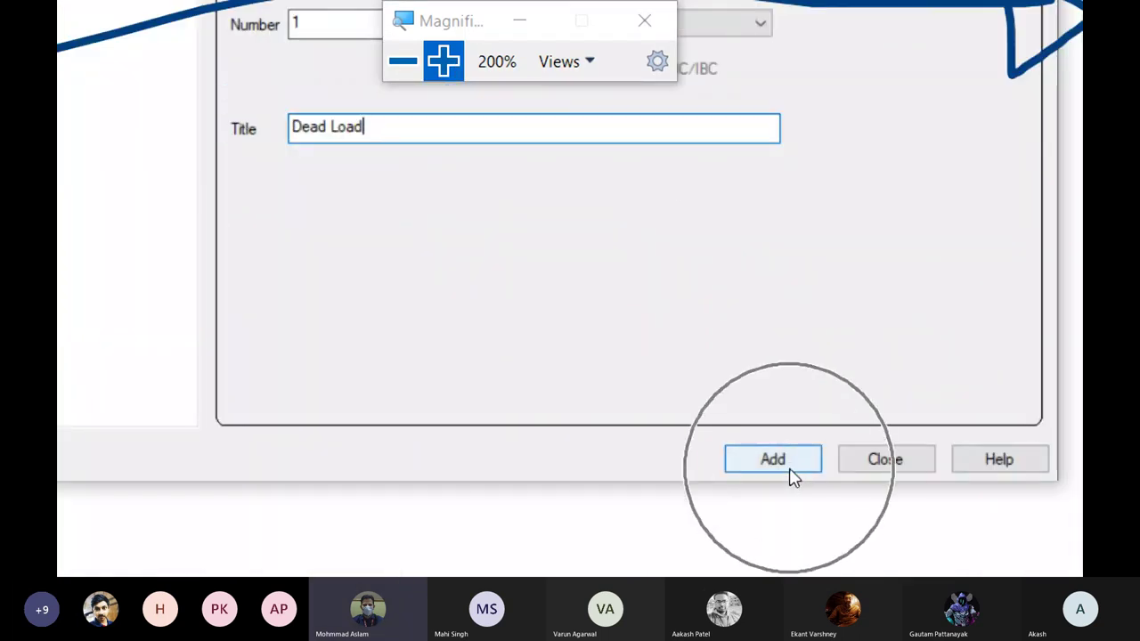
{"action": "left_click", "coordinate": [884, 461]}
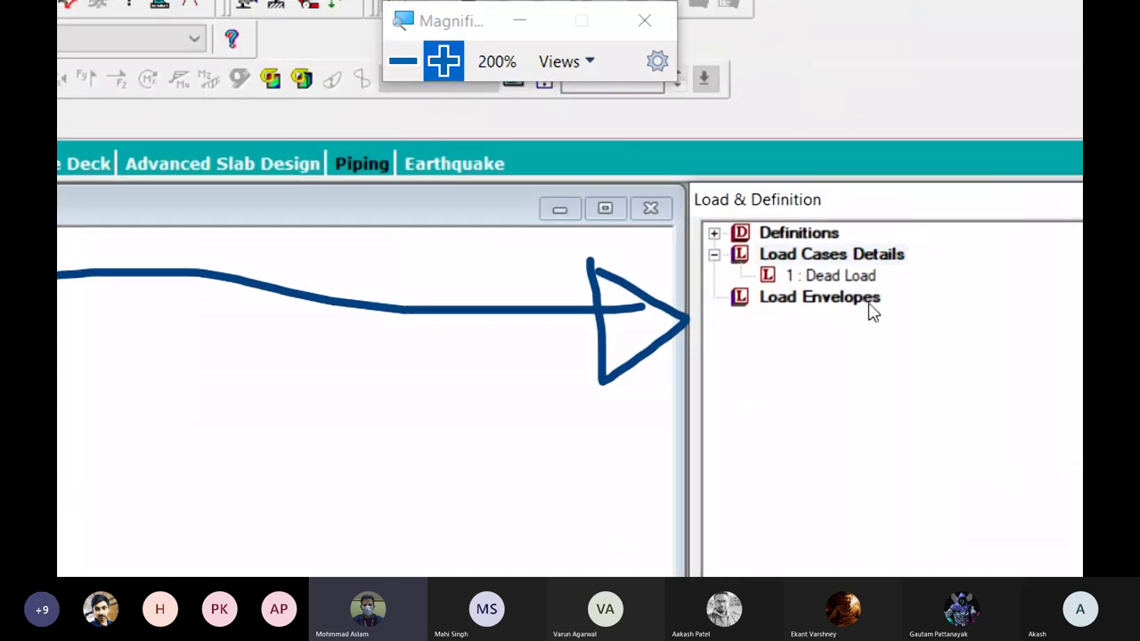
{"action": "left_click", "coordinate": [866, 276]}
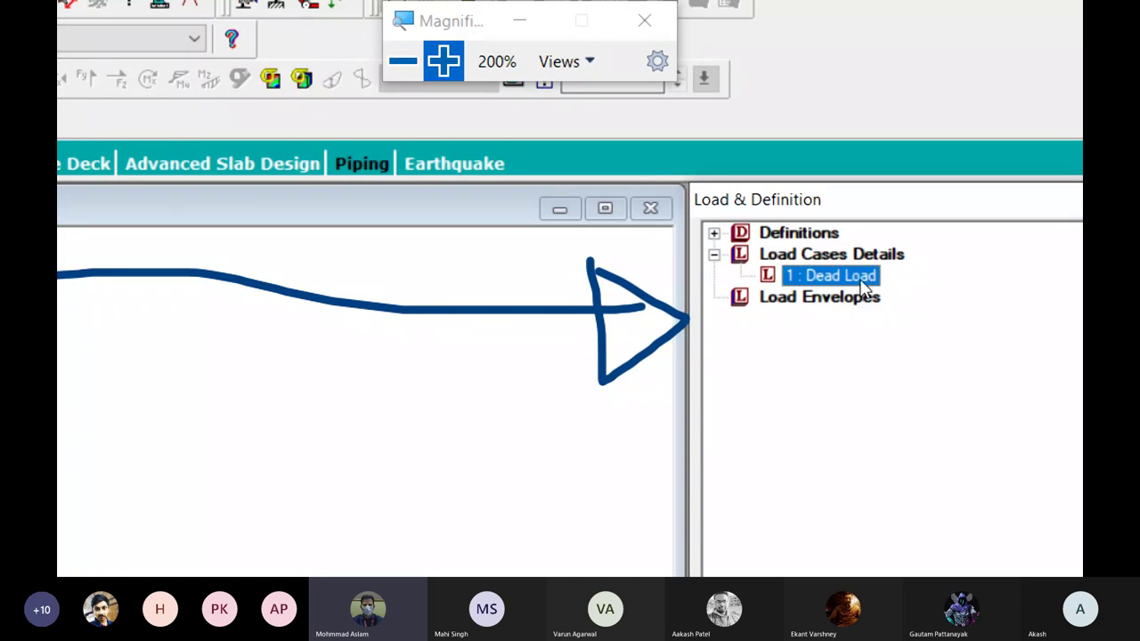
{"action": "key", "text": "ctrl"}
{"action": "key", "text": "ctrl"}
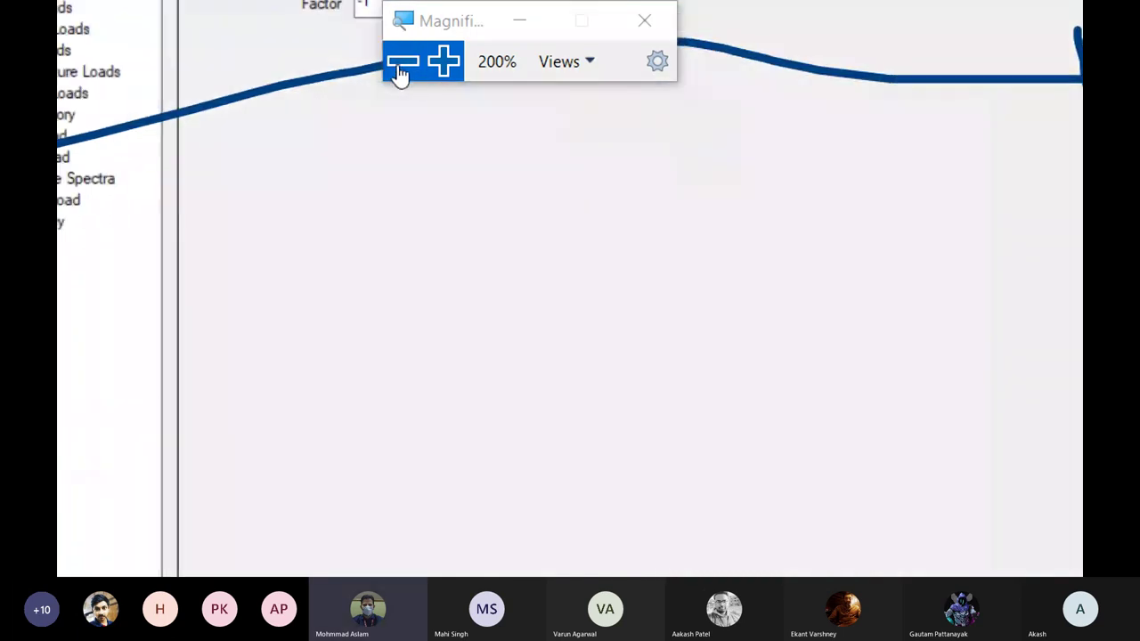
Close the magnifier and show the Member Load Uniform Force form.
{"action": "left_click", "coordinate": [403, 61]}
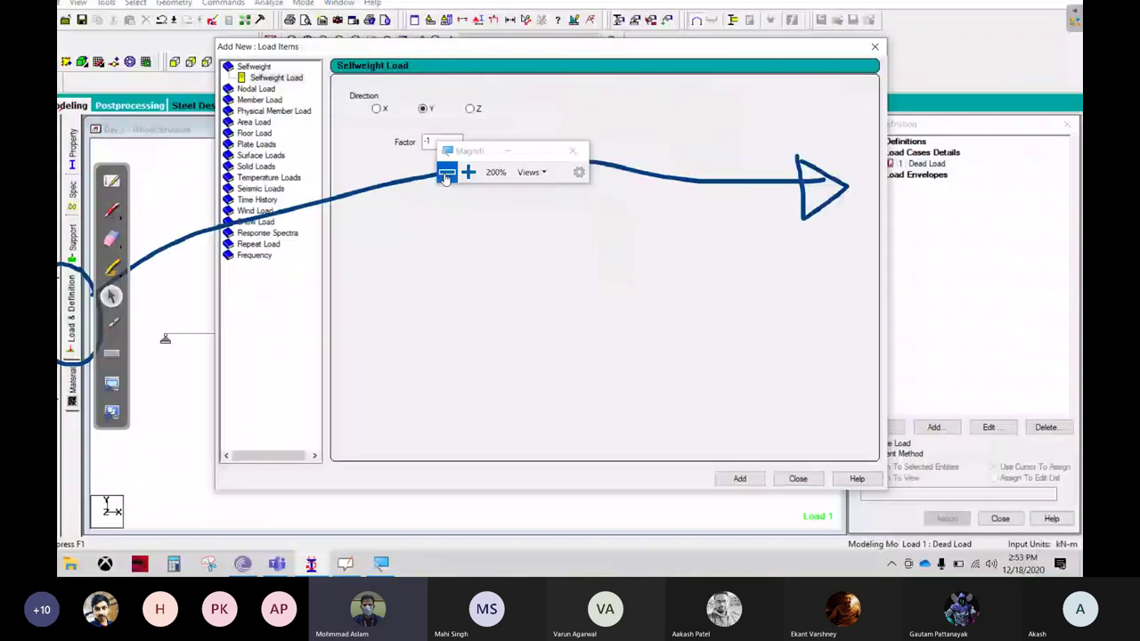
{"action": "left_click", "coordinate": [592, 163]}
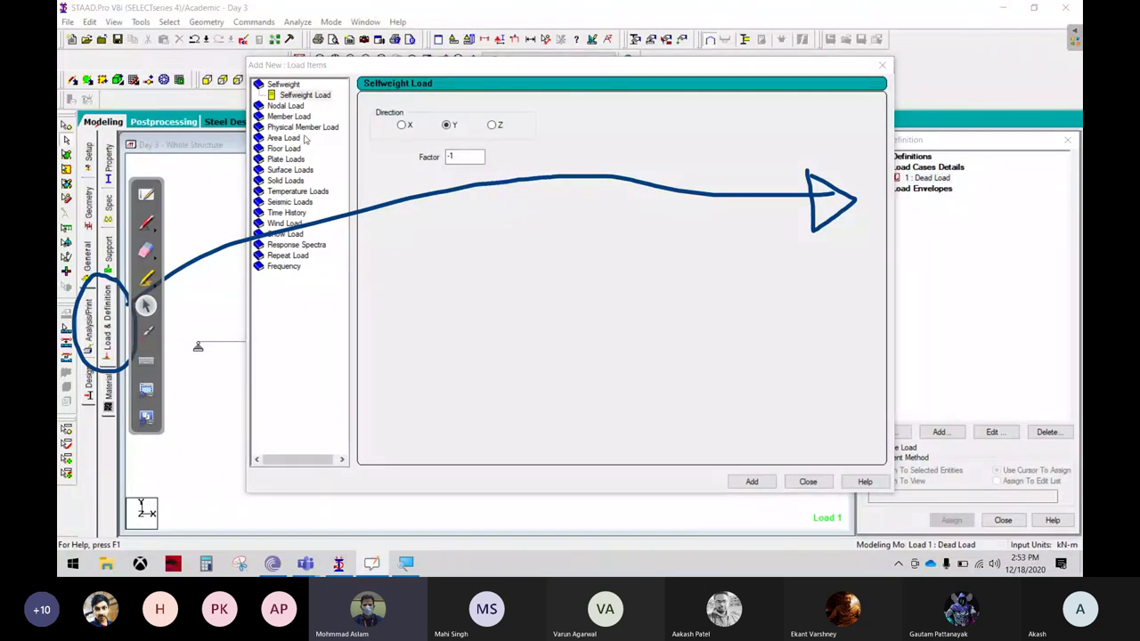
{"action": "left_click", "coordinate": [299, 117]}
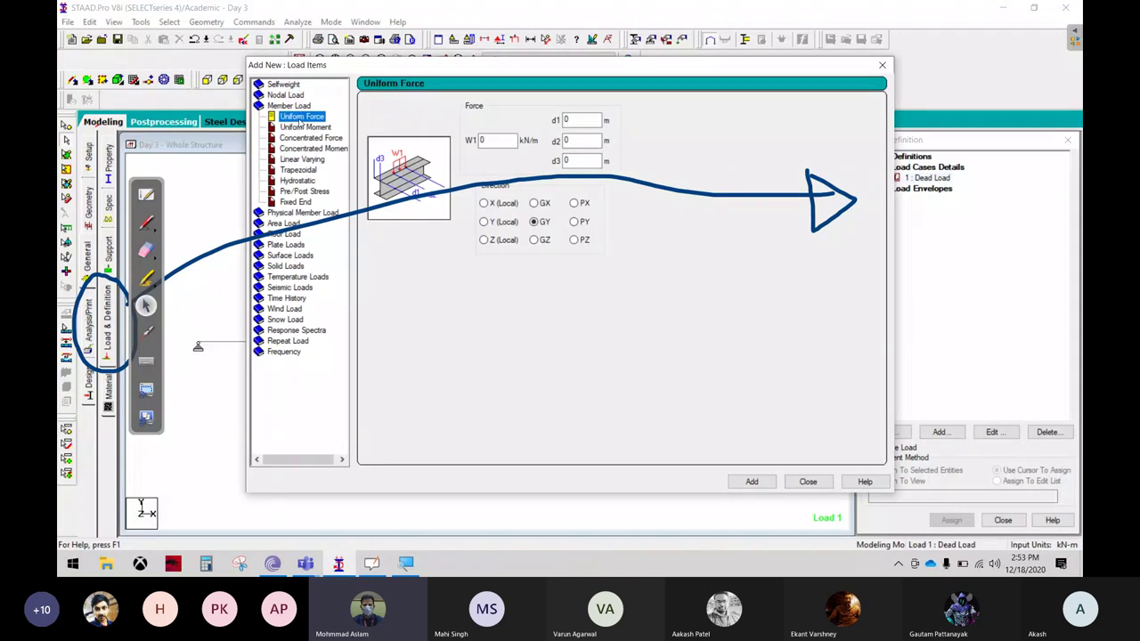
Sketch a beam line in red ink labelled 'Node' and 'Member'.
{"action": "left_click", "coordinate": [148, 224]}
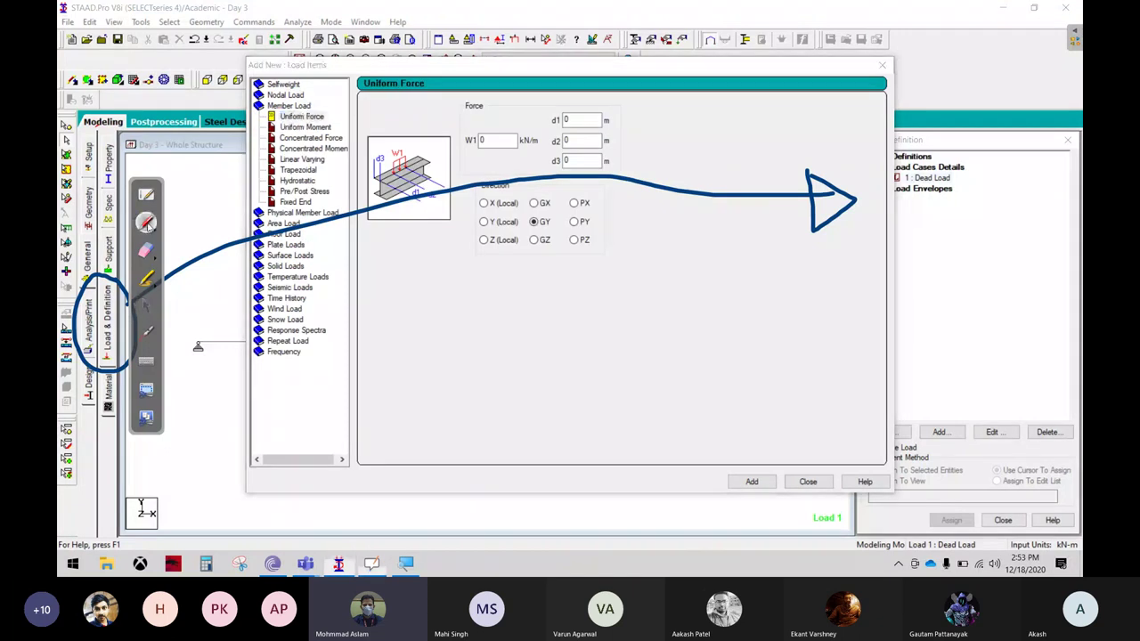
{"action": "left_click_drag", "start_coordinate": [509, 319], "coordinate": [789, 308]}
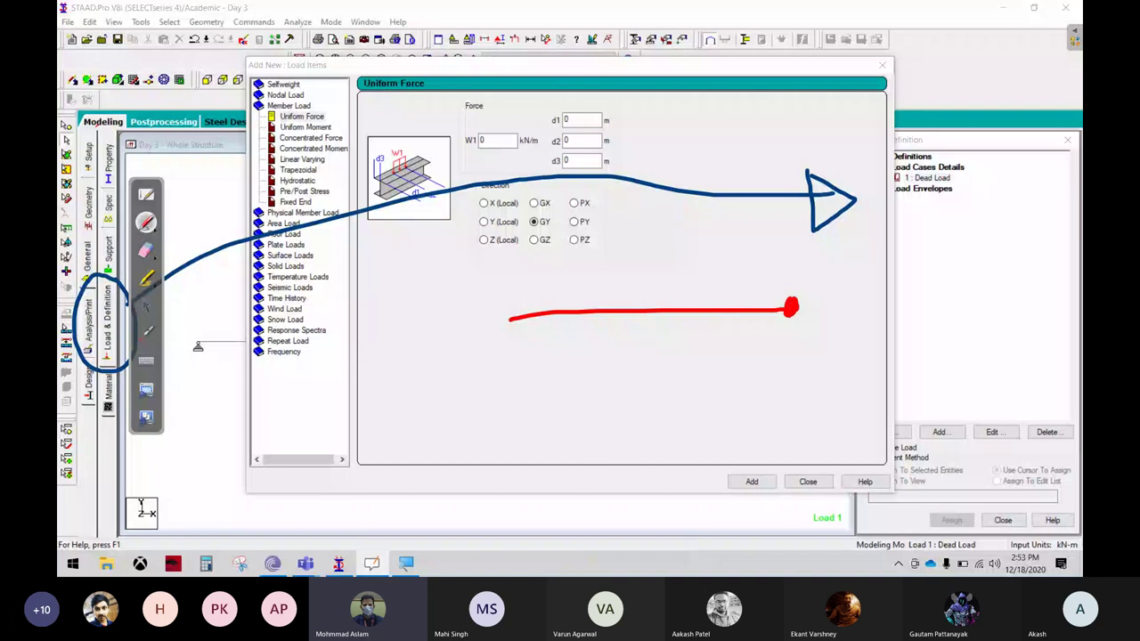
{"action": "mouse_move", "coordinate": [509, 310]}
{"action": "left_mouse_down"}
{"action": "mouse_move", "coordinate": [499, 324]}
{"action": "mouse_move", "coordinate": [650, 238]}
{"action": "mouse_move", "coordinate": [682, 258]}
{"action": "left_mouse_up"}
{"action": "mouse_move", "coordinate": [717, 236]}
{"action": "left_mouse_down"}
{"action": "mouse_move", "coordinate": [715, 257]}
{"action": "mouse_move", "coordinate": [732, 190]}
{"action": "mouse_move", "coordinate": [840, 233]}
{"action": "left_mouse_up"}
{"action": "left_click_drag", "start_coordinate": [663, 317], "coordinate": [690, 396]}
{"action": "left_click_drag", "start_coordinate": [721, 429], "coordinate": [762, 418]}
{"action": "left_click_drag", "start_coordinate": [768, 408], "coordinate": [788, 414]}
{"action": "left_click_drag", "start_coordinate": [792, 420], "coordinate": [837, 411]}
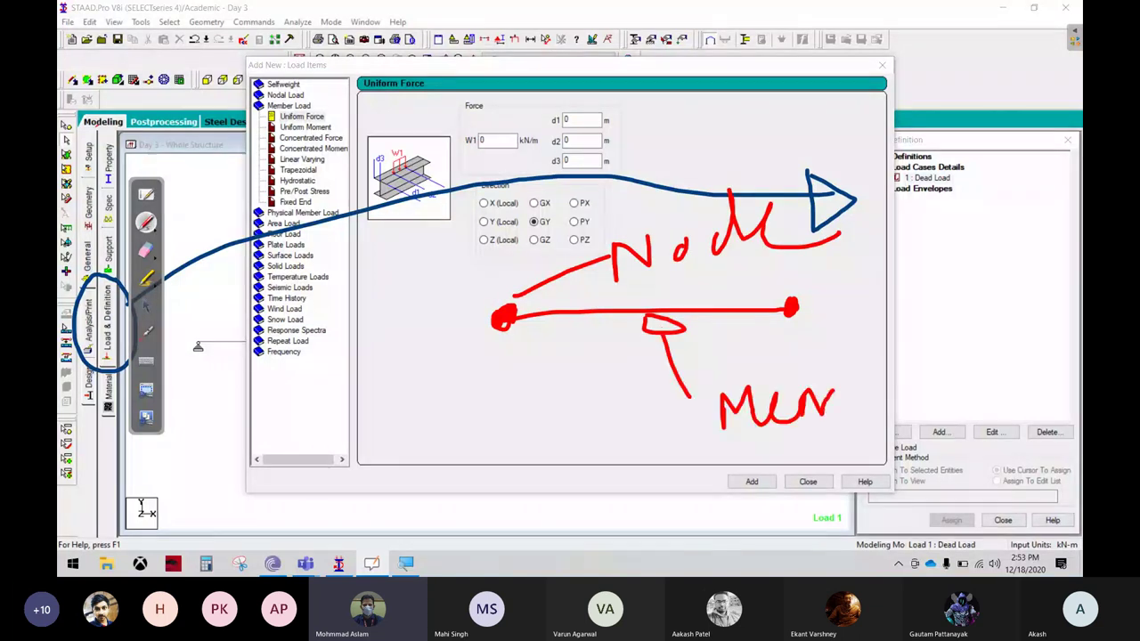
{"action": "mouse_move", "coordinate": [851, 367]}
{"action": "left_mouse_down"}
{"action": "mouse_move", "coordinate": [890, 414]}
{"action": "mouse_move", "coordinate": [956, 381]}
{"action": "left_mouse_up"}
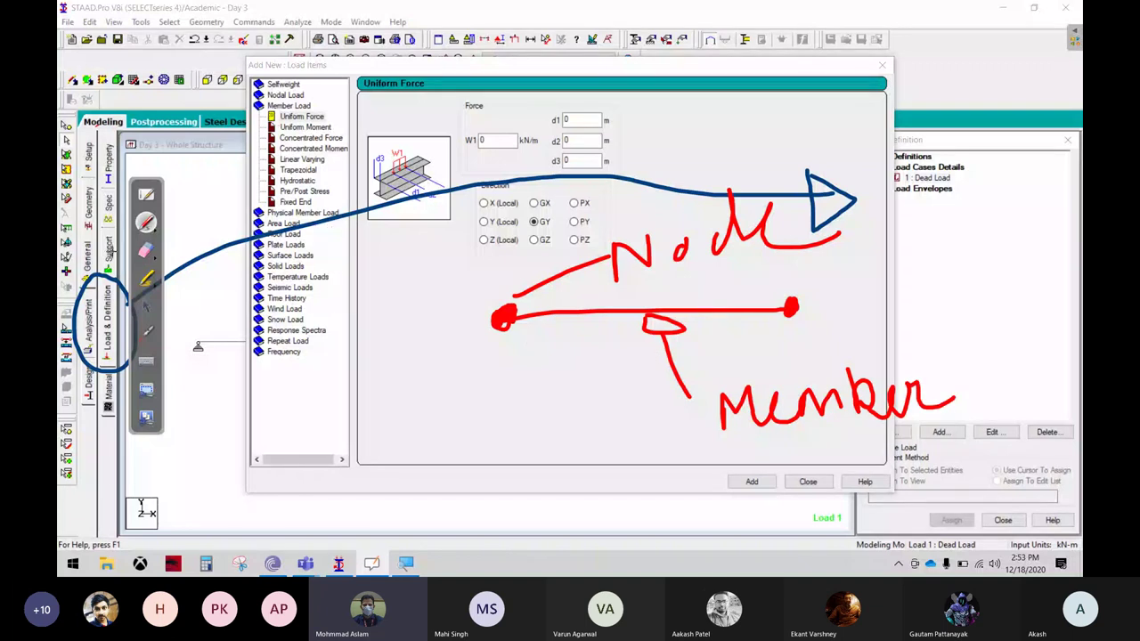
Erase the node and member annotations from the screen.
{"action": "left_click", "coordinate": [146, 250]}
{"action": "left_click_drag", "start_coordinate": [147, 267], "coordinate": [107, 320]}
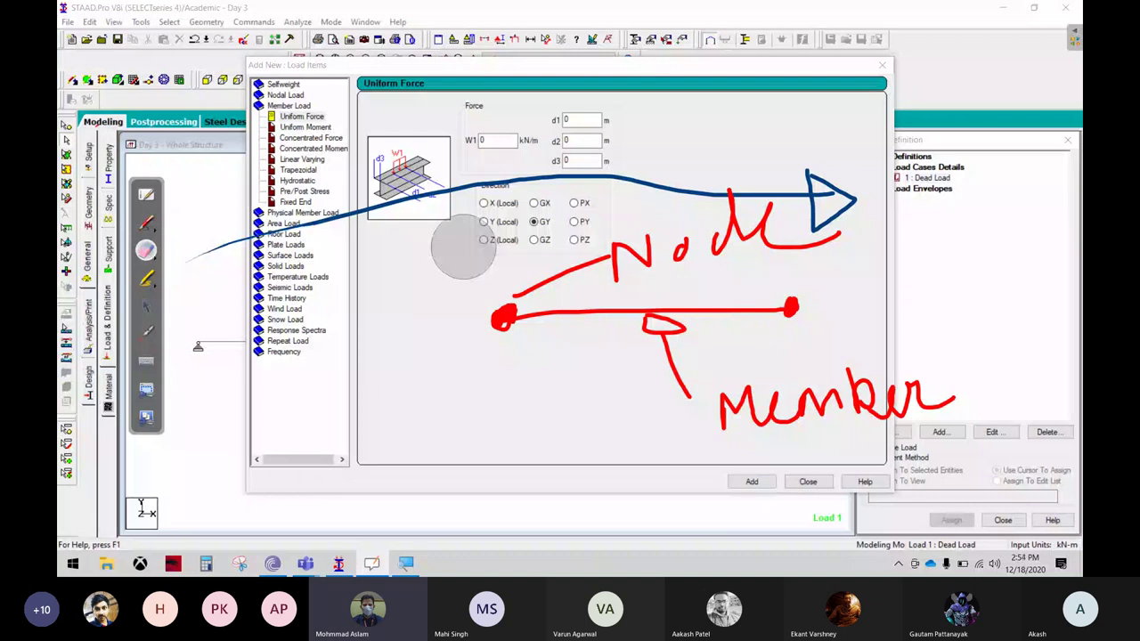
{"action": "mouse_move", "coordinate": [463, 244]}
{"action": "left_mouse_down"}
{"action": "mouse_move", "coordinate": [746, 226]}
{"action": "mouse_move", "coordinate": [775, 287]}
{"action": "mouse_move", "coordinate": [704, 294]}
{"action": "left_mouse_up"}
{"action": "left_click", "coordinate": [146, 306]}
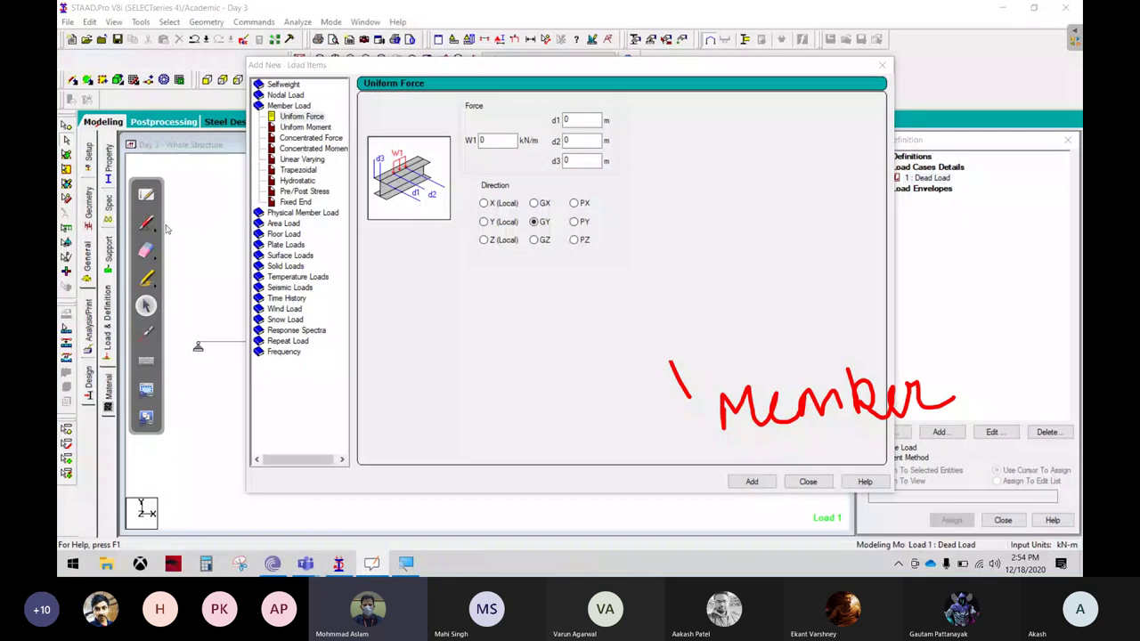
{"action": "left_click", "coordinate": [146, 223]}
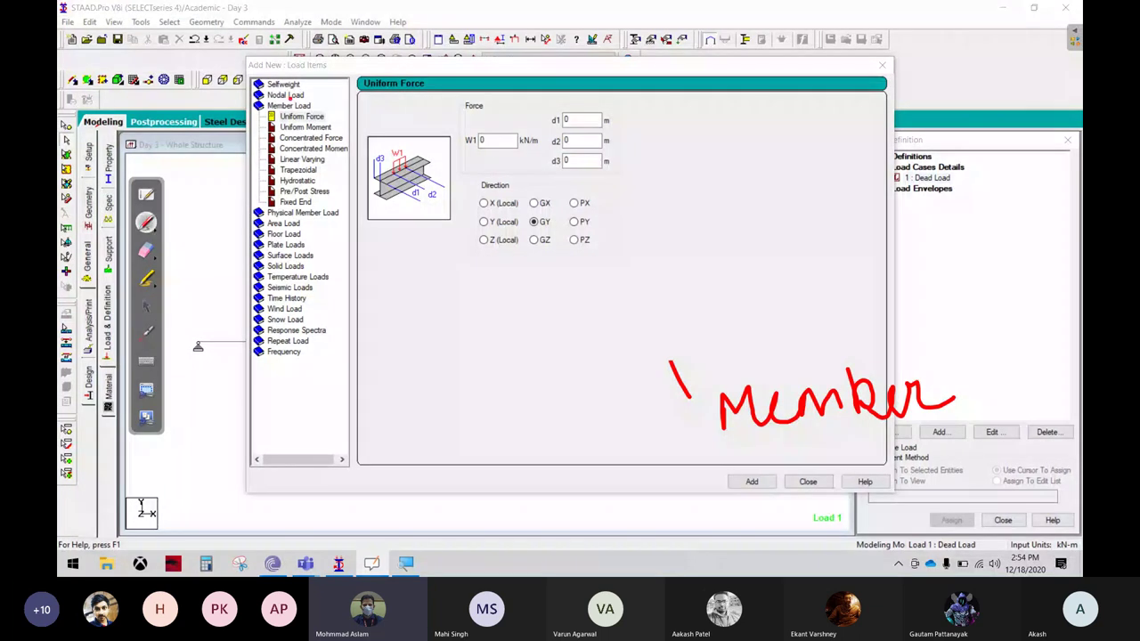
Show the Concentrated Force form and annotate a downward force arrow labelled 10.
{"action": "mouse_move", "coordinate": [289, 95]}
{"action": "left_mouse_down"}
{"action": "mouse_move", "coordinate": [372, 160]}
{"action": "mouse_move", "coordinate": [272, 96]}
{"action": "left_mouse_up"}
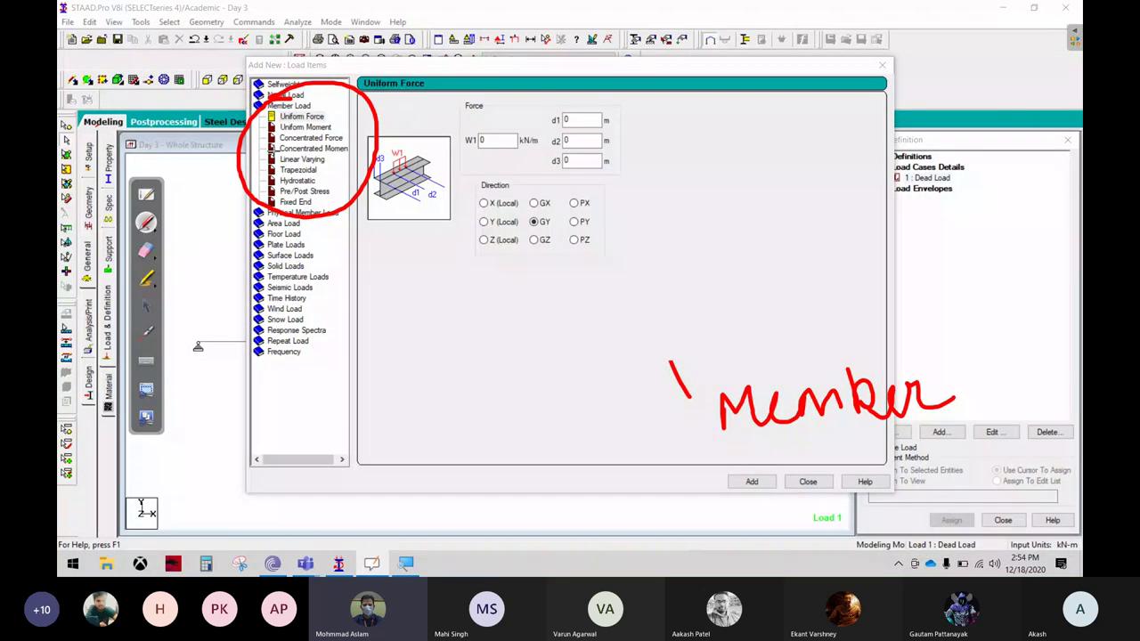
{"action": "left_click", "coordinate": [146, 305]}
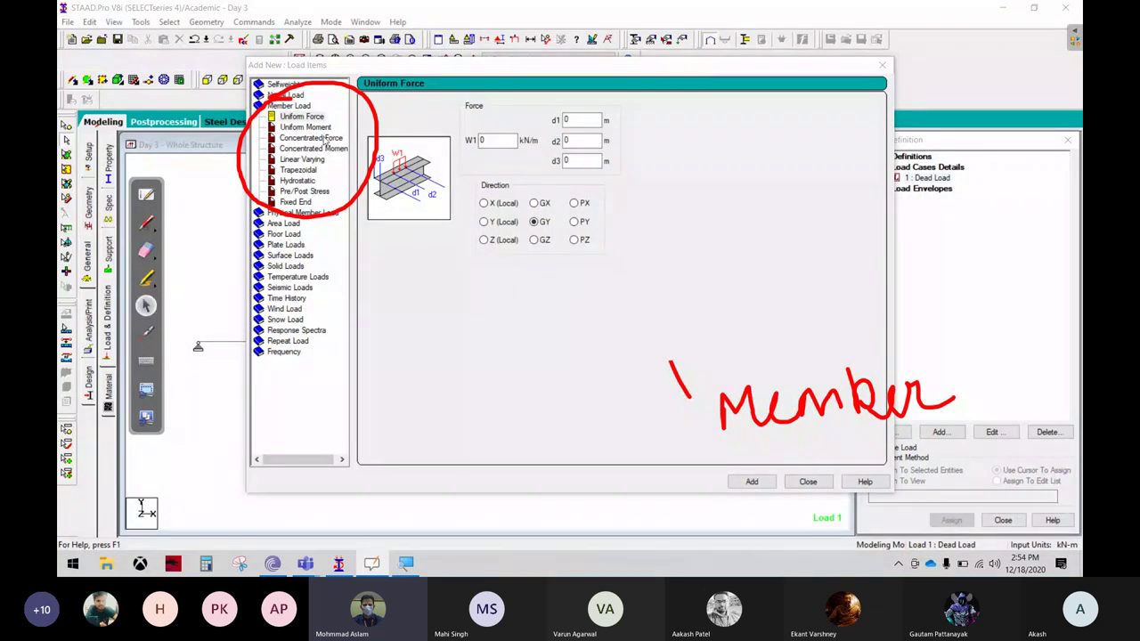
{"action": "left_click", "coordinate": [326, 140]}
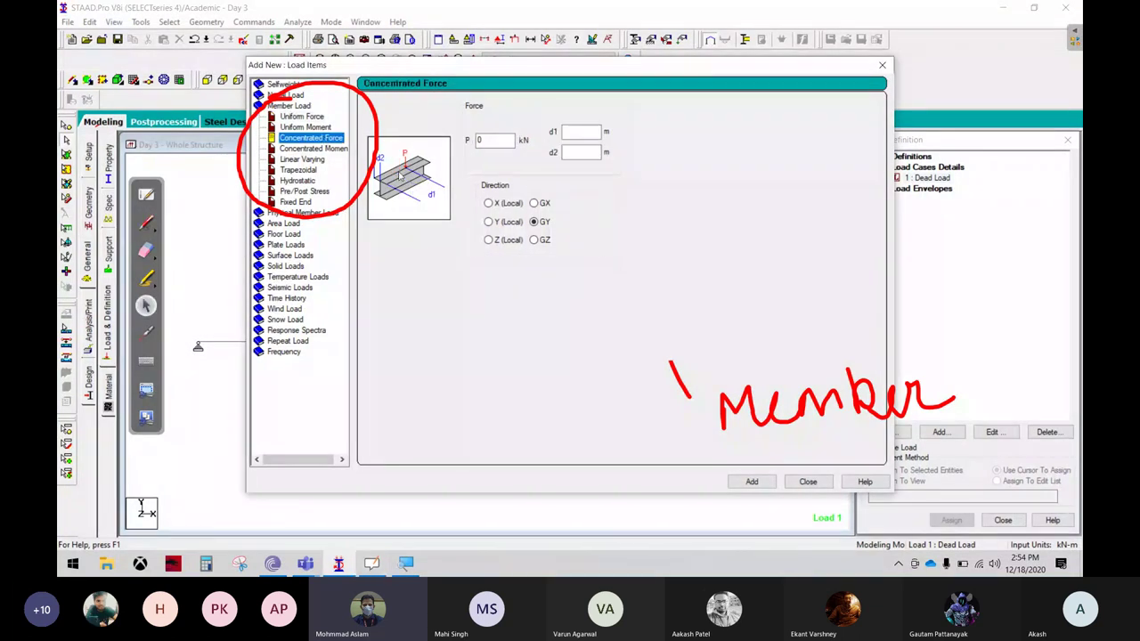
{"action": "left_click", "coordinate": [146, 221]}
{"action": "mouse_move", "coordinate": [690, 86]}
{"action": "left_mouse_down"}
{"action": "mouse_move", "coordinate": [697, 245]}
{"action": "mouse_move", "coordinate": [763, 267]}
{"action": "left_mouse_up"}
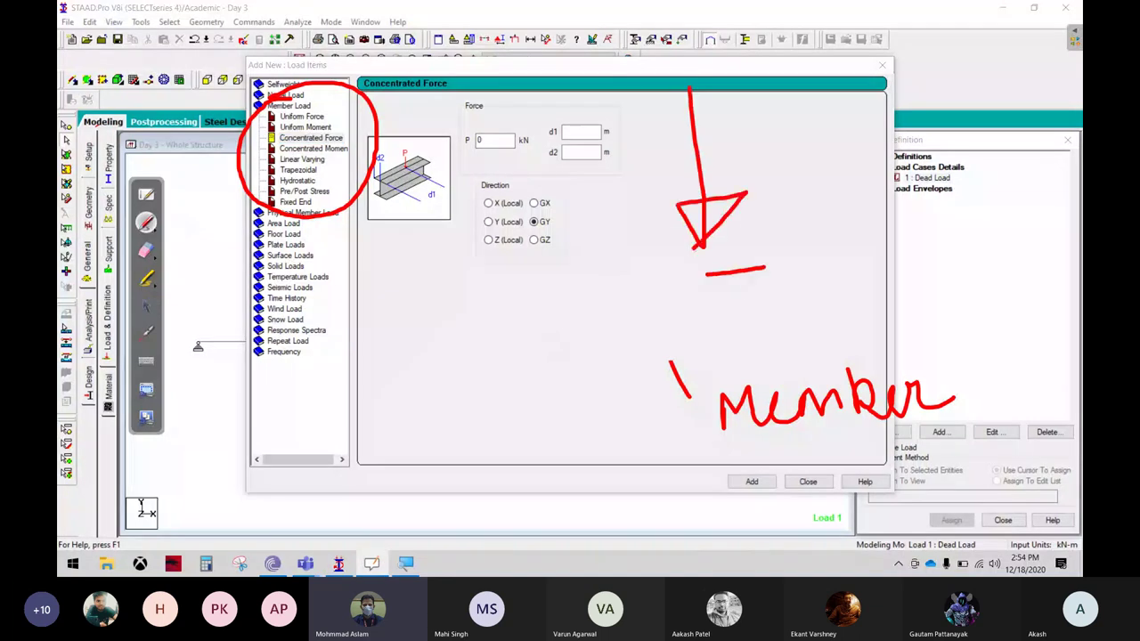
{"action": "left_click_drag", "start_coordinate": [807, 223], "coordinate": [804, 274]}
{"action": "mouse_move", "coordinate": [847, 223]}
{"action": "left_mouse_down"}
{"action": "mouse_move", "coordinate": [834, 263]}
{"action": "mouse_move", "coordinate": [850, 222]}
{"action": "left_mouse_up"}
{"action": "left_click", "coordinate": [146, 305]}
Enter P = -10 and circle the d1/d2 distance and direction fields.
{"action": "left_click", "coordinate": [490, 140]}
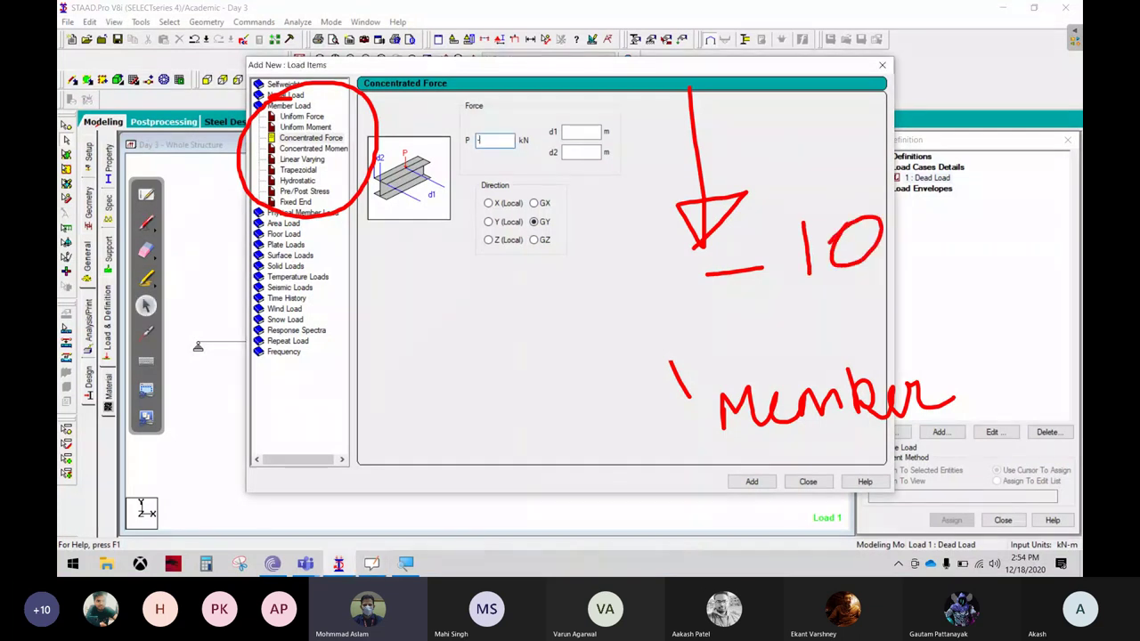
{"action": "type", "text": "-10"}
{"action": "left_click", "coordinate": [146, 221]}
{"action": "mouse_move", "coordinate": [601, 105]}
{"action": "left_mouse_down"}
{"action": "mouse_move", "coordinate": [605, 187]}
{"action": "mouse_move", "coordinate": [598, 105]}
{"action": "left_mouse_up"}
{"action": "mouse_move", "coordinate": [552, 286]}
{"action": "left_mouse_down"}
{"action": "mouse_move", "coordinate": [532, 167]}
{"action": "mouse_move", "coordinate": [471, 233]}
{"action": "mouse_move", "coordinate": [559, 258]}
{"action": "left_mouse_up"}
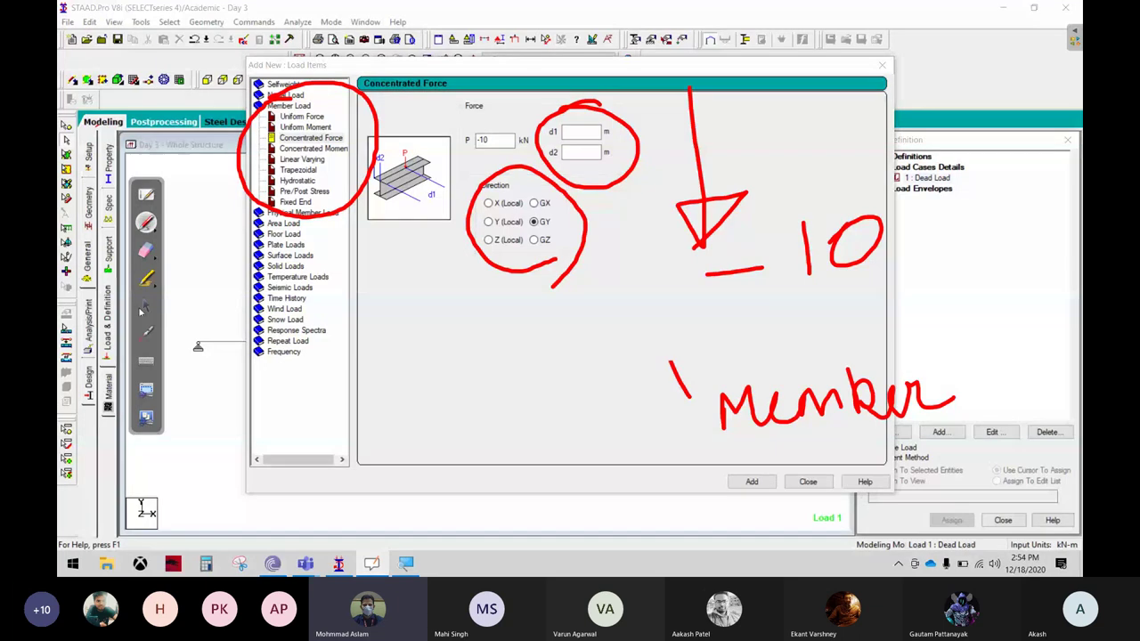
Add the -10 kN GY concentrated force to Dead Load, close the dialog, and clear the ink.
{"action": "key", "text": "ctrl+F1"}
{"action": "left_click", "coordinate": [735, 484]}
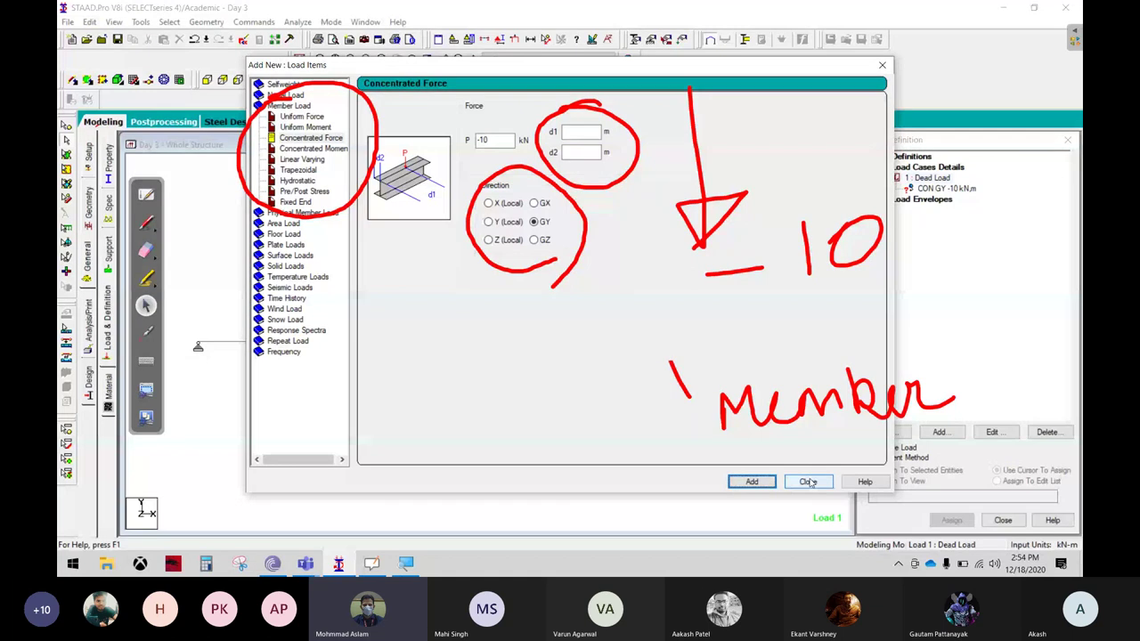
{"action": "left_click", "coordinate": [808, 482]}
{"action": "mouse_move", "coordinate": [271, 60]}
{"action": "left_mouse_down"}
{"action": "mouse_move", "coordinate": [611, 170]}
{"action": "mouse_move", "coordinate": [865, 223]}
{"action": "mouse_move", "coordinate": [835, 405]}
{"action": "mouse_move", "coordinate": [935, 402]}
{"action": "left_mouse_up"}
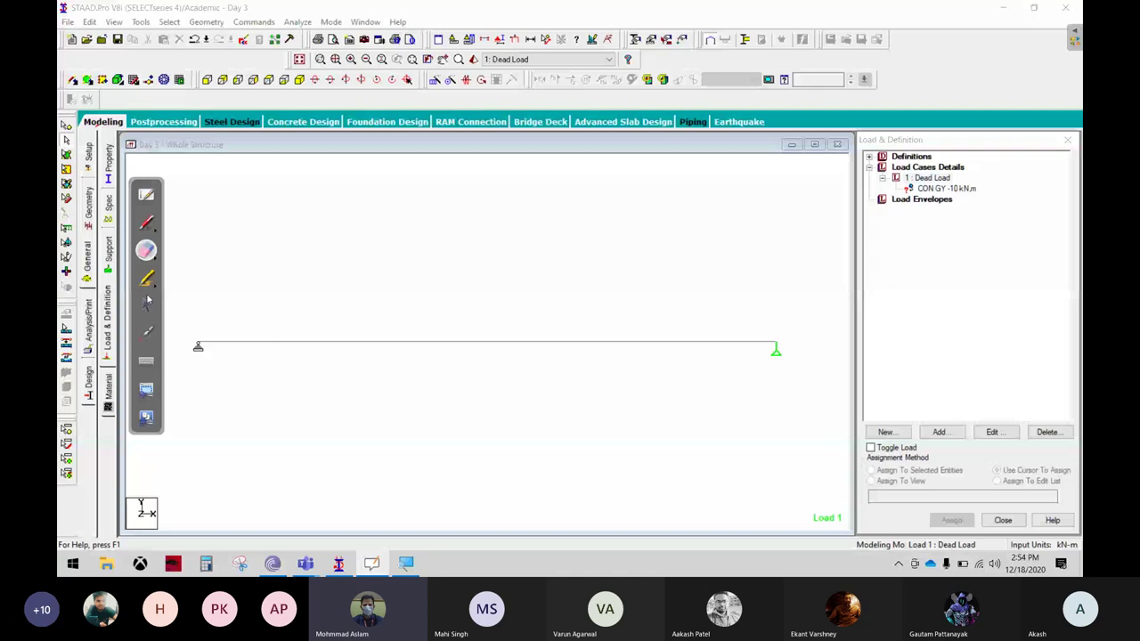
Select the CON GY -10 kN,m item under 1 : Dead Load in the load tree.
{"action": "key", "text": "super+plus"}
{"action": "left_click", "coordinate": [486, 186]}
{"action": "left_click", "coordinate": [486, 186]}
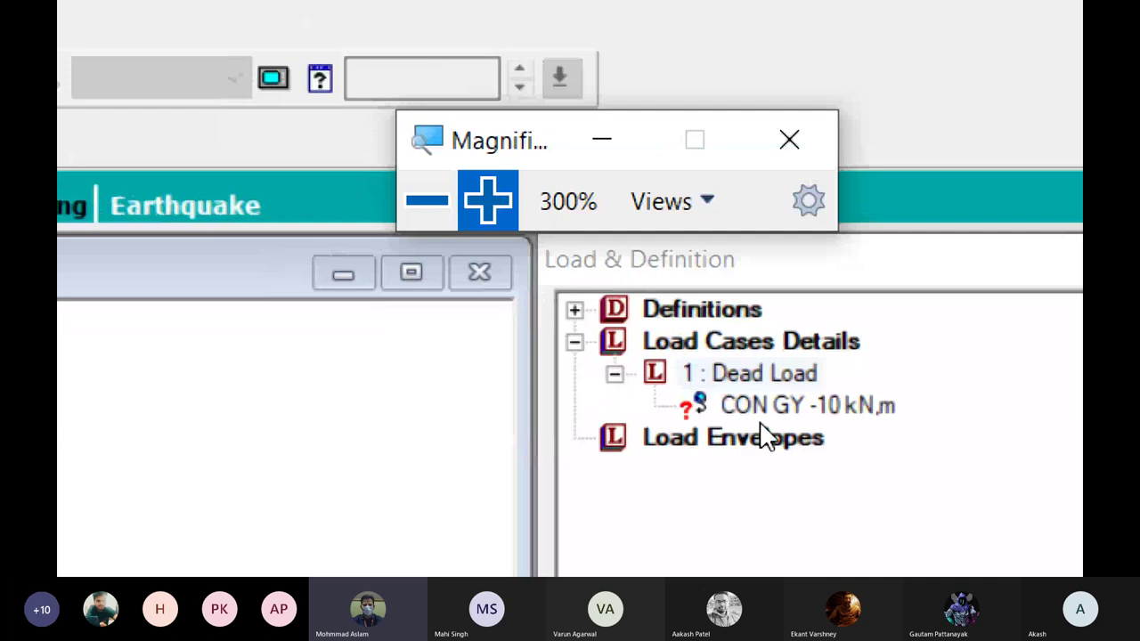
{"action": "key", "text": "ctrl"}
{"action": "key", "text": "ctrl"}
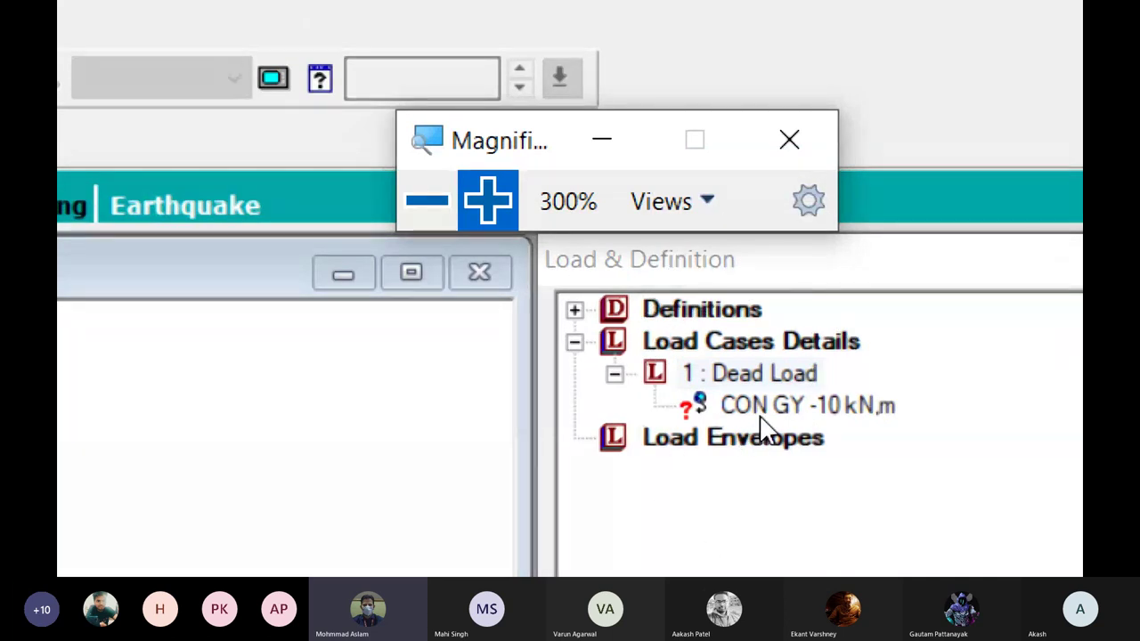
{"action": "key", "text": "ctrl"}
{"action": "key", "text": "ctrl"}
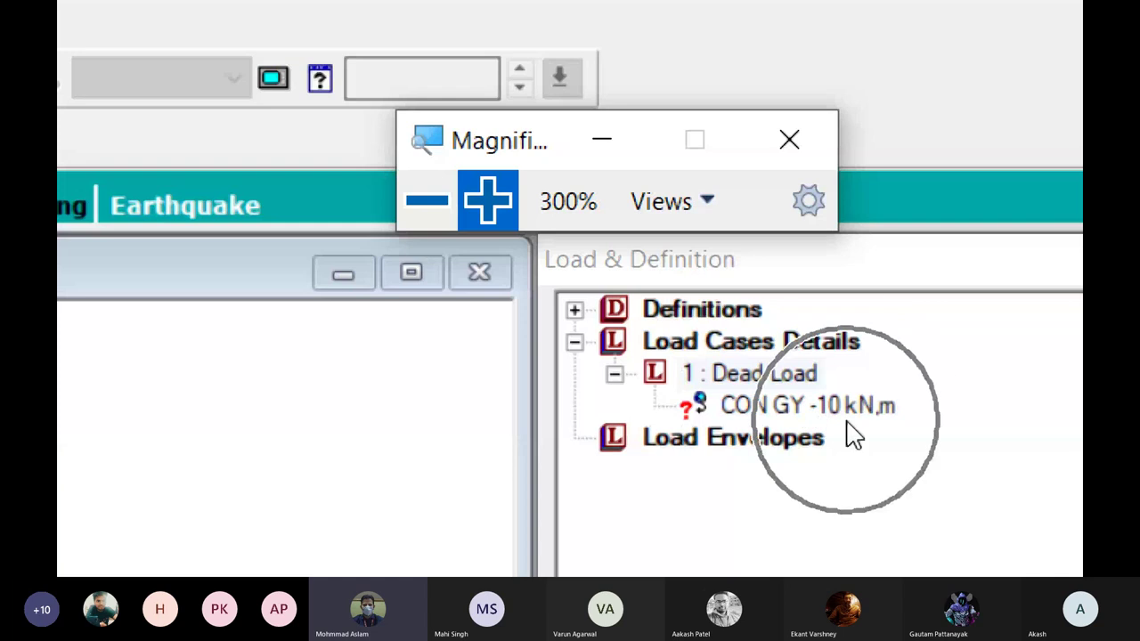
{"action": "key", "text": "ctrl"}
{"action": "key", "text": "ctrl"}
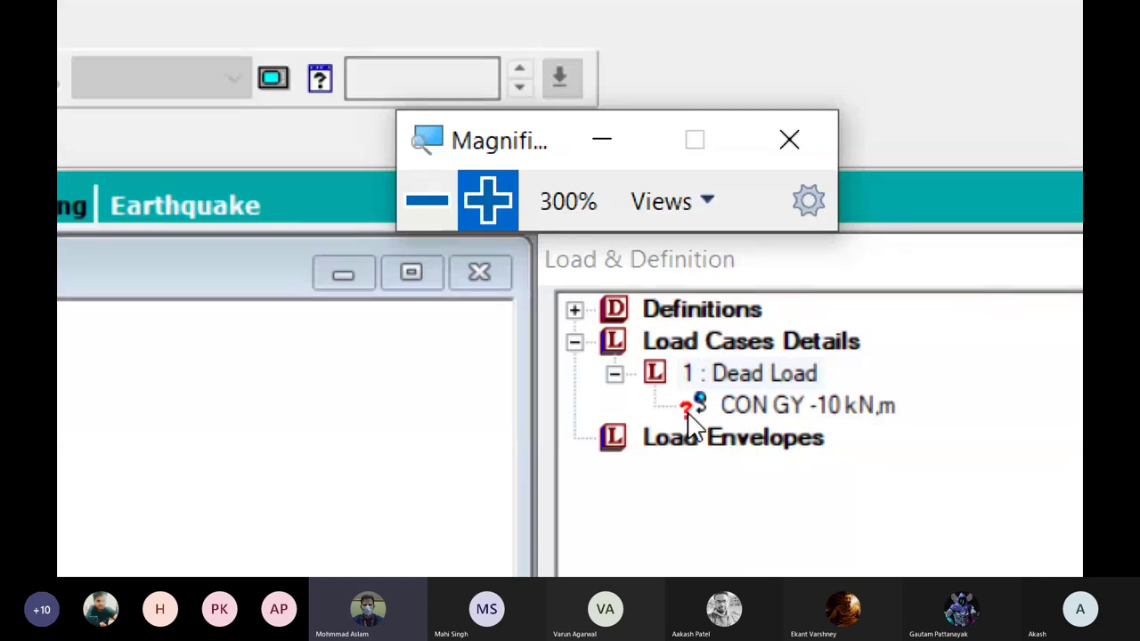
{"action": "key", "text": "ctrl"}
{"action": "left_click", "coordinate": [788, 402]}
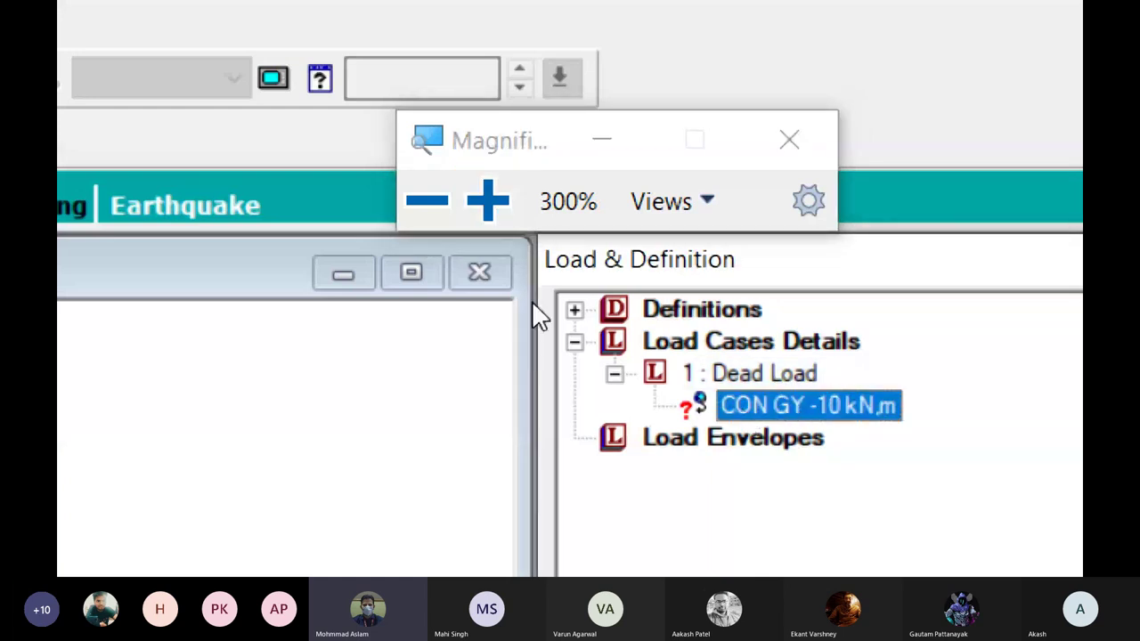
{"action": "left_click", "coordinate": [427, 206]}
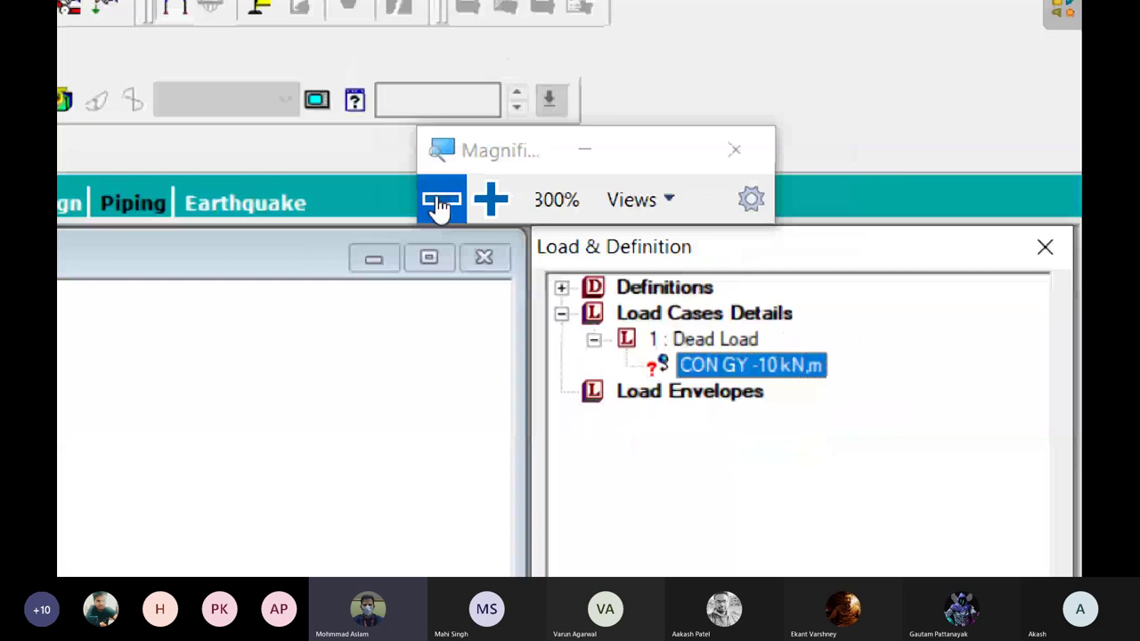
{"action": "left_click", "coordinate": [438, 205]}
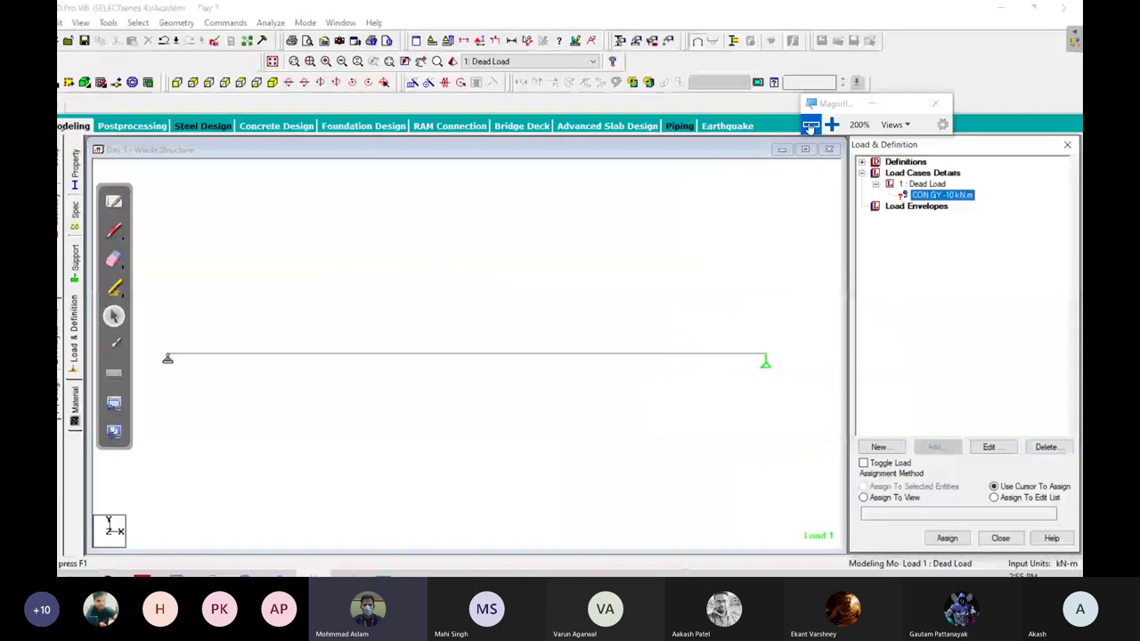
Assign CON GY -10 kN to the selected beam and confirm with Yes.
{"action": "left_click", "coordinate": [809, 125]}
{"action": "left_click", "coordinate": [490, 344]}
{"action": "left_click", "coordinate": [951, 520]}
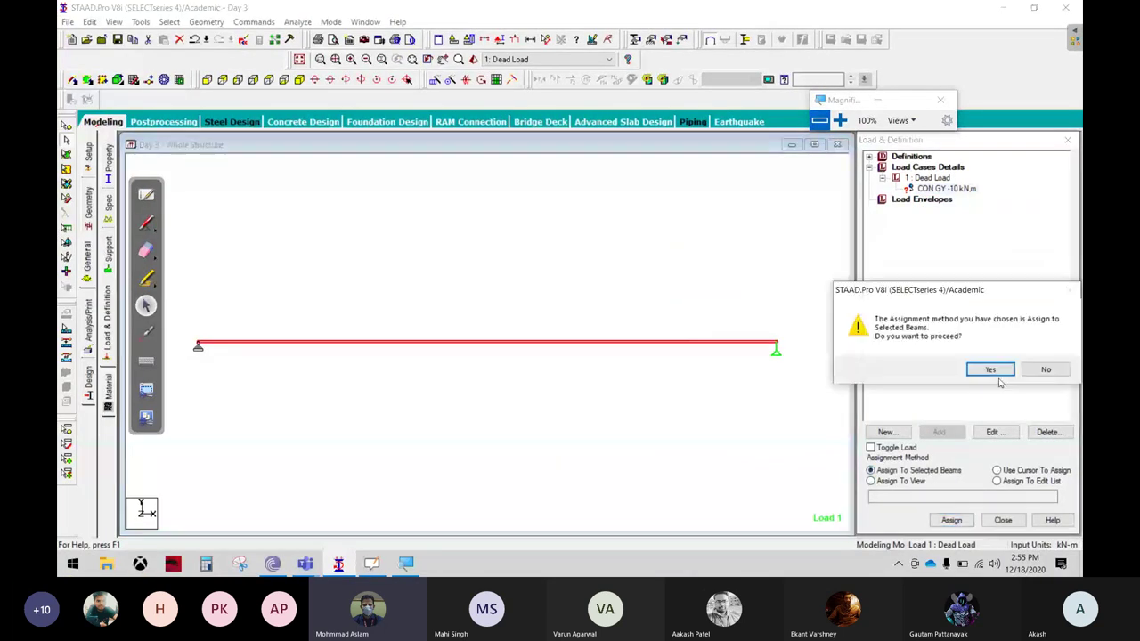
{"action": "left_click", "coordinate": [991, 370]}
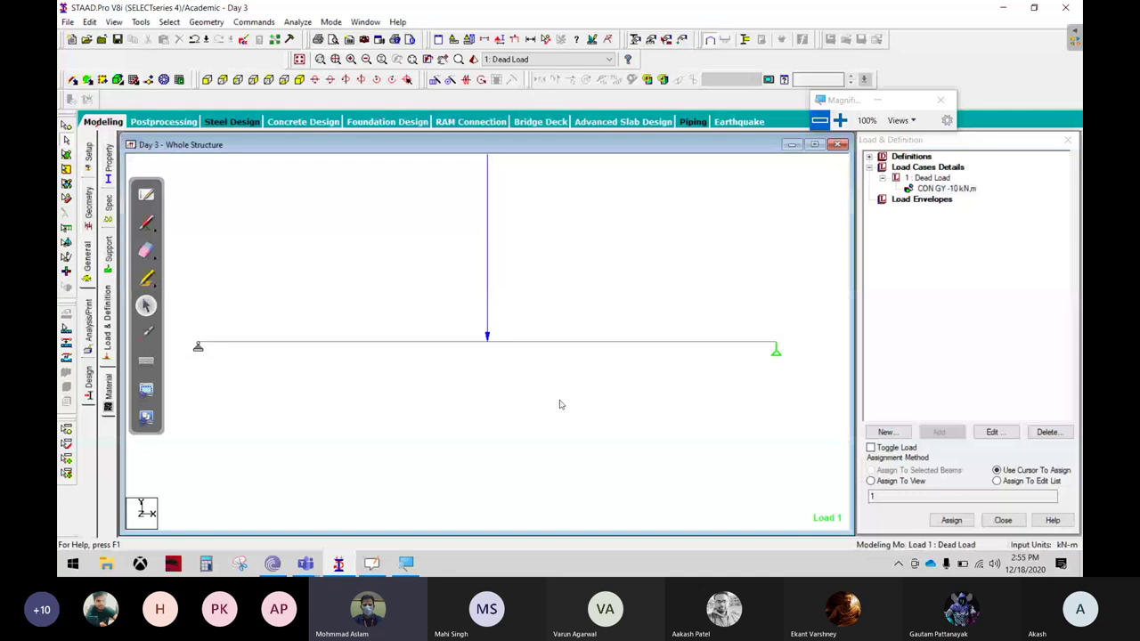
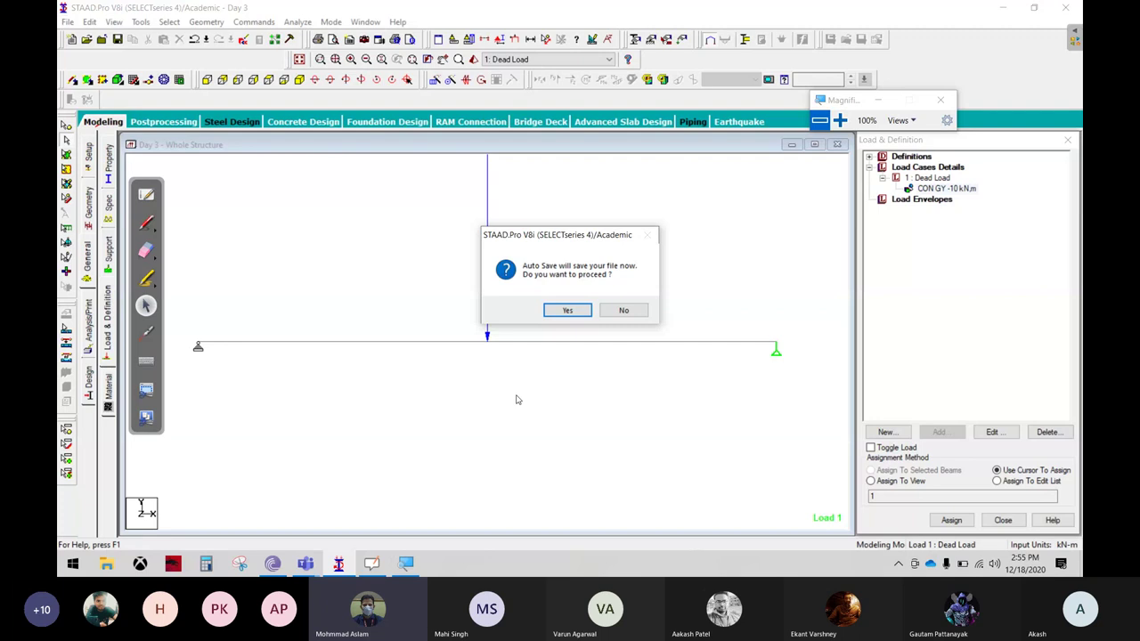
Accept the Auto Save prompt to save Day 3 and close the Magnifier window.
{"action": "left_click", "coordinate": [472, 302]}
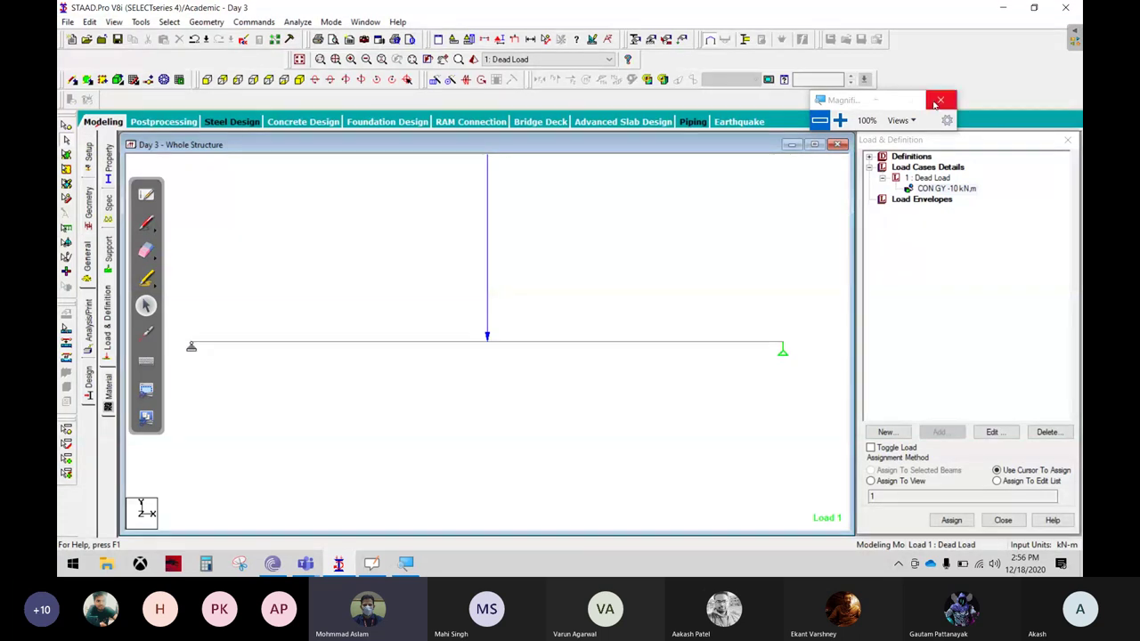
{"action": "left_click", "coordinate": [940, 101]}
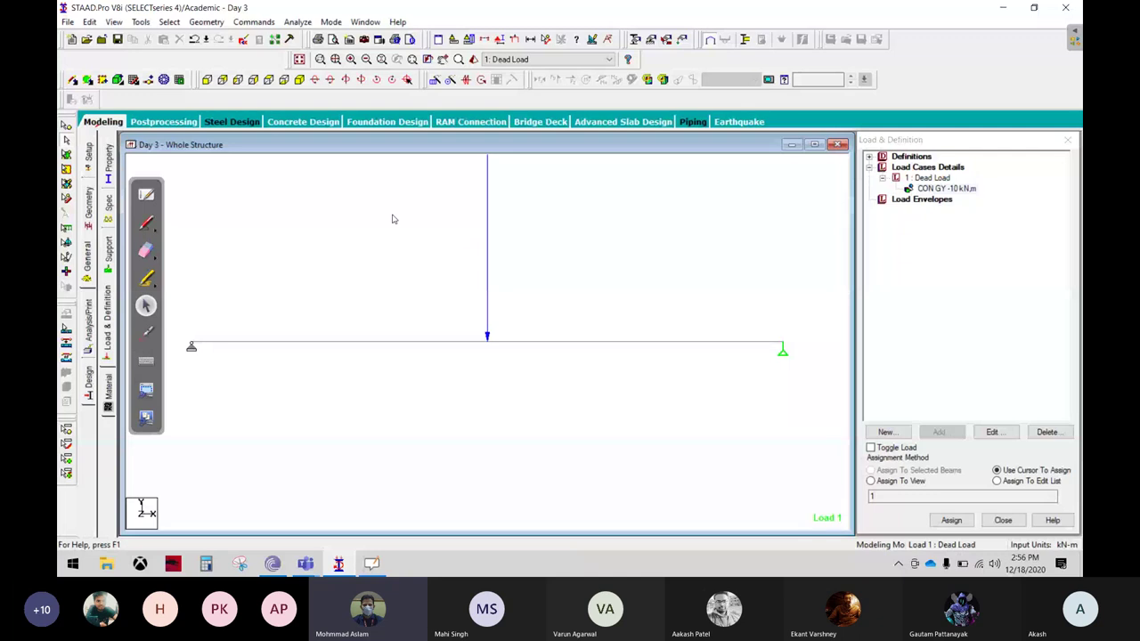
Glance at the OpenBoard beam sketch, then come back to the Day 3 STAAD.Pro model.
{"action": "key", "text": "alt+Tab"}
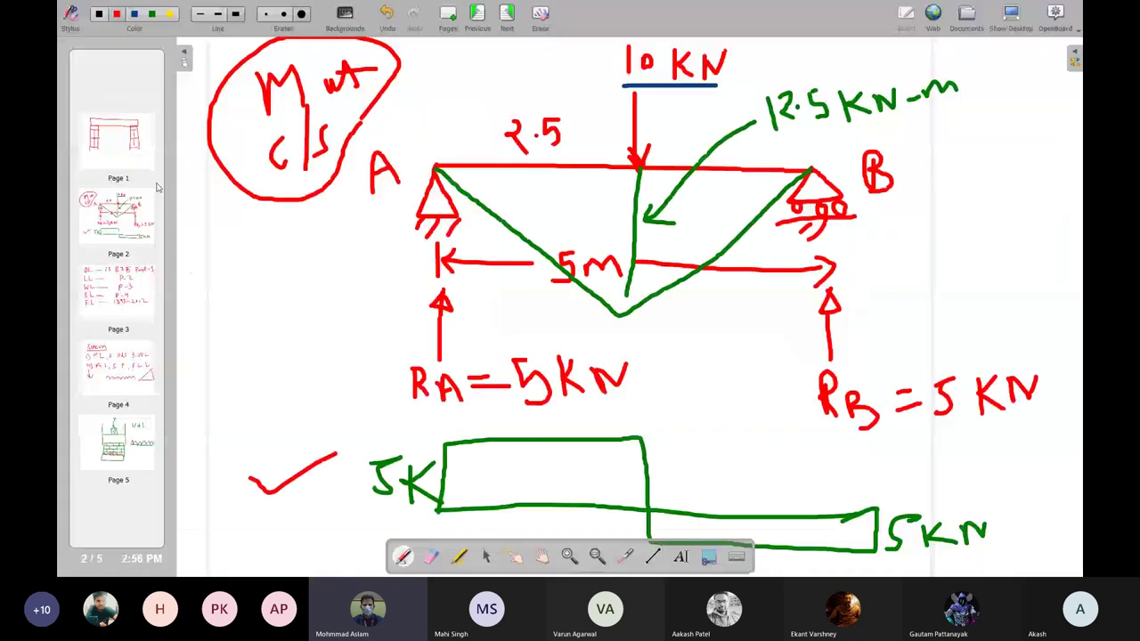
{"action": "left_click", "coordinate": [1009, 15]}
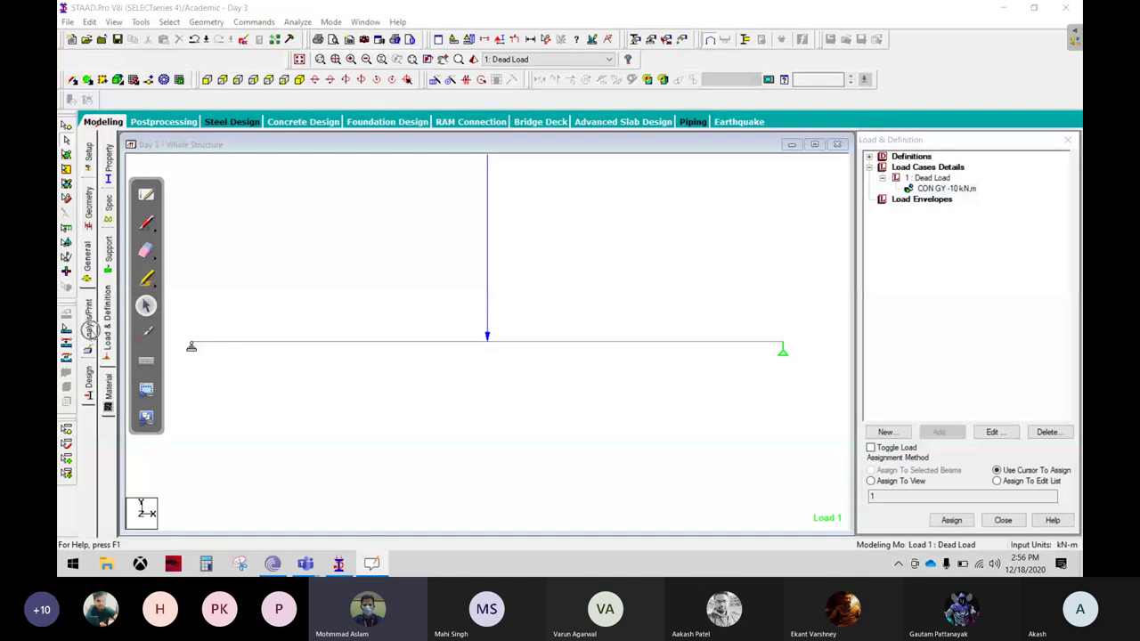
Open the Analysis/Print commands and mark up the print options with red annotations.
{"action": "left_click", "coordinate": [88, 329]}
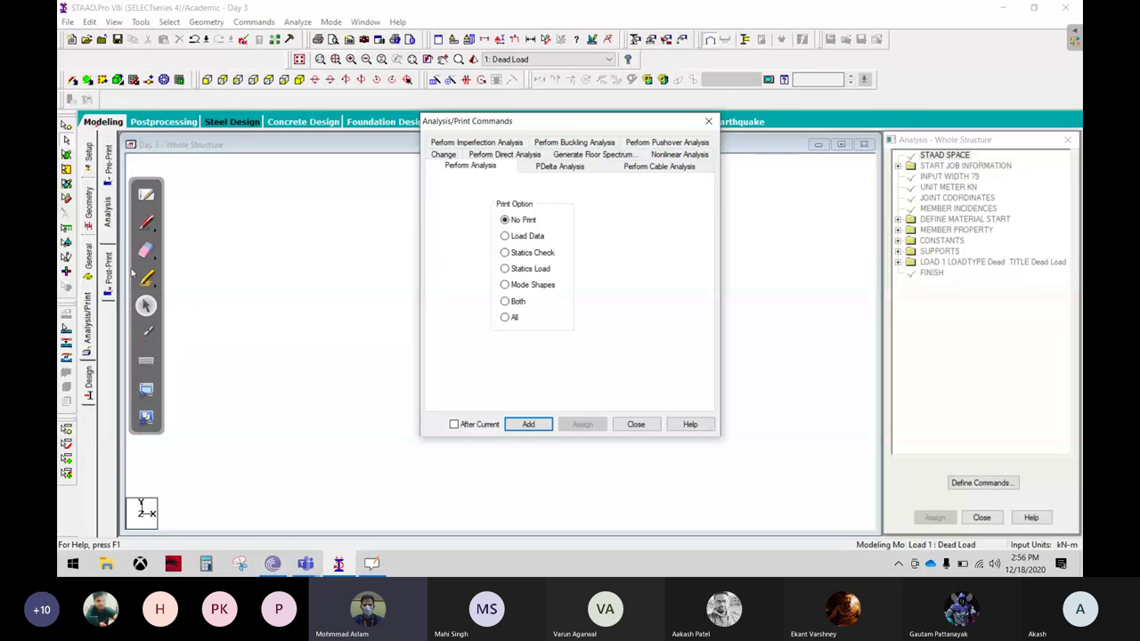
{"action": "key", "text": "ctrl+shift+p"}
{"action": "left_click_drag", "start_coordinate": [104, 278], "coordinate": [118, 323]}
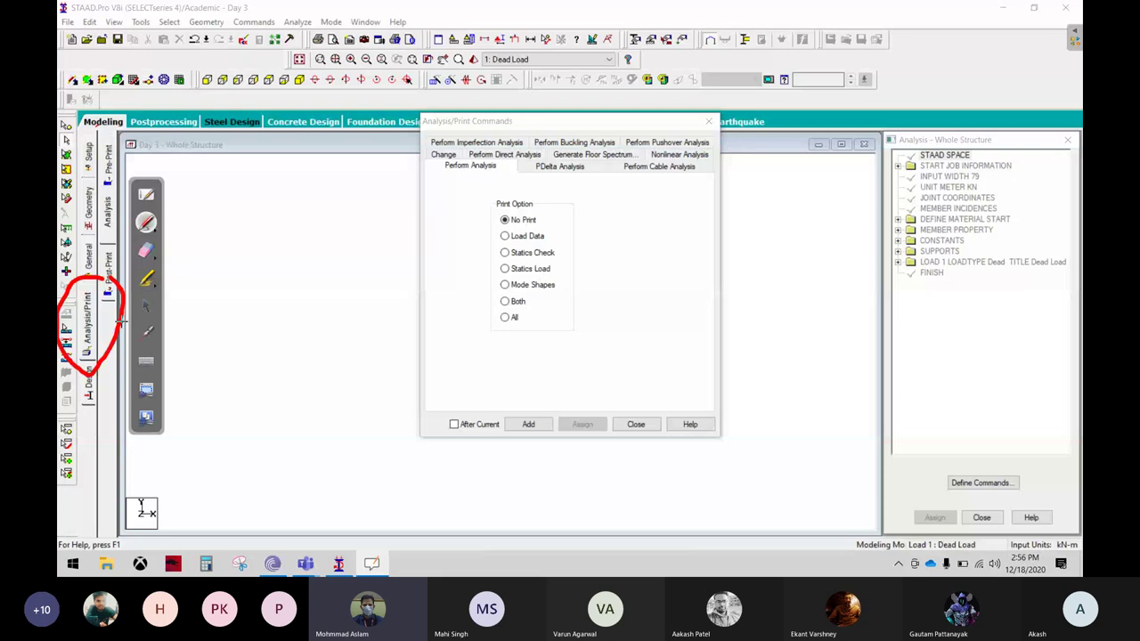
{"action": "left_click_drag", "start_coordinate": [164, 349], "coordinate": [494, 488]}
{"action": "mouse_move", "coordinate": [488, 354]}
{"action": "left_mouse_down"}
{"action": "mouse_move", "coordinate": [659, 100]}
{"action": "mouse_move", "coordinate": [424, 107]}
{"action": "mouse_move", "coordinate": [505, 361]}
{"action": "mouse_move", "coordinate": [520, 356]}
{"action": "left_mouse_up"}
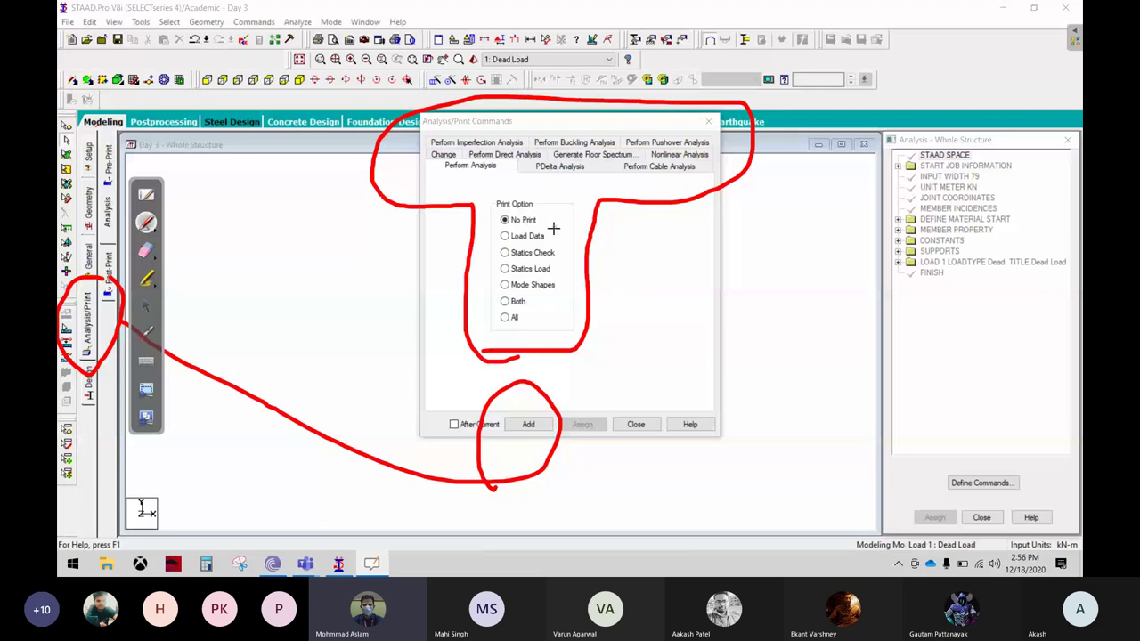
{"action": "left_click", "coordinate": [146, 306]}
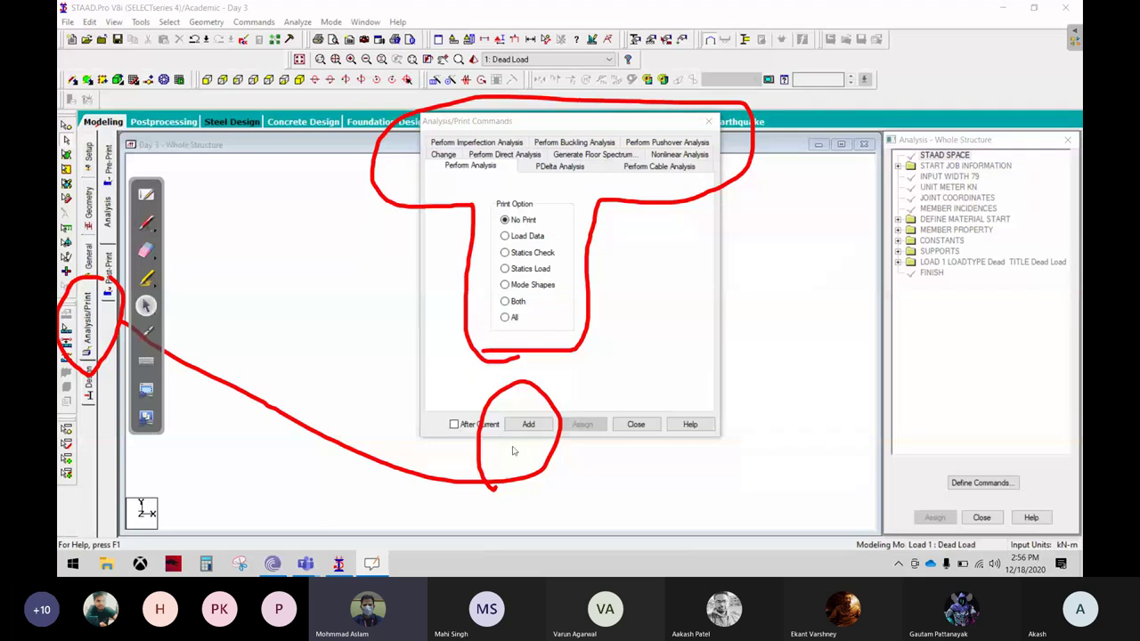
Add PERFORM ANALYSIS with No Print and erase the red annotations.
{"action": "left_click", "coordinate": [529, 425]}
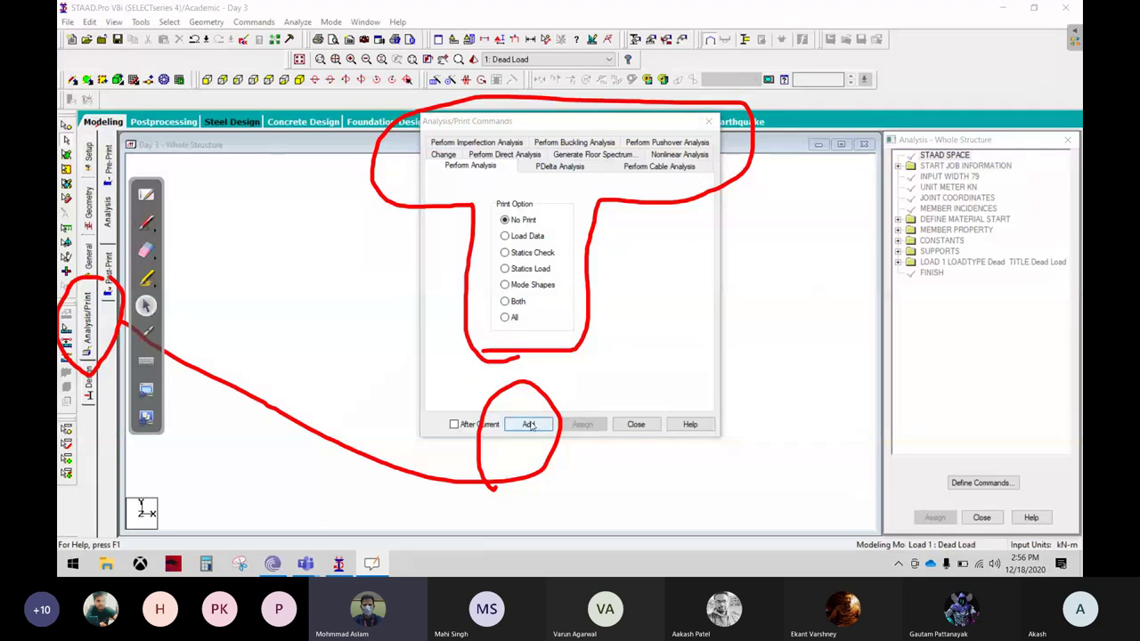
{"action": "left_click", "coordinate": [636, 424]}
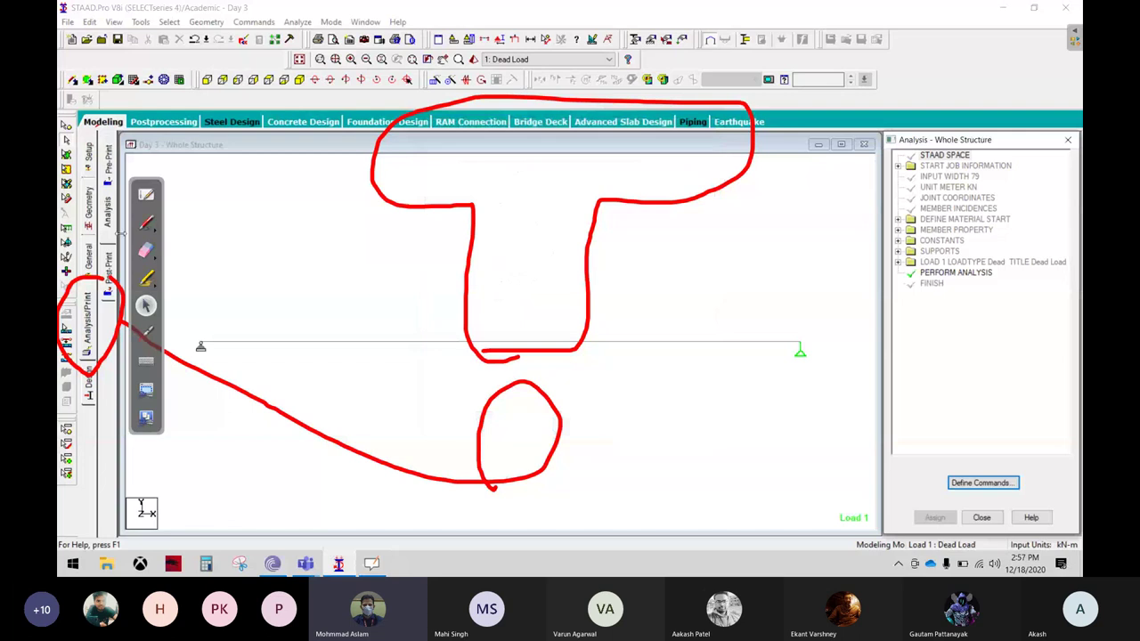
{"action": "left_click", "coordinate": [146, 250]}
{"action": "left_click_drag", "start_coordinate": [588, 214], "coordinate": [89, 303]}
{"action": "mouse_move", "coordinate": [787, 316]}
{"action": "left_mouse_down"}
{"action": "mouse_move", "coordinate": [732, 285]}
{"action": "mouse_move", "coordinate": [575, 257]}
{"action": "mouse_move", "coordinate": [509, 149]}
{"action": "mouse_move", "coordinate": [468, 209]}
{"action": "mouse_move", "coordinate": [262, 382]}
{"action": "mouse_move", "coordinate": [282, 328]}
{"action": "left_mouse_up"}
{"action": "left_click", "coordinate": [146, 305]}
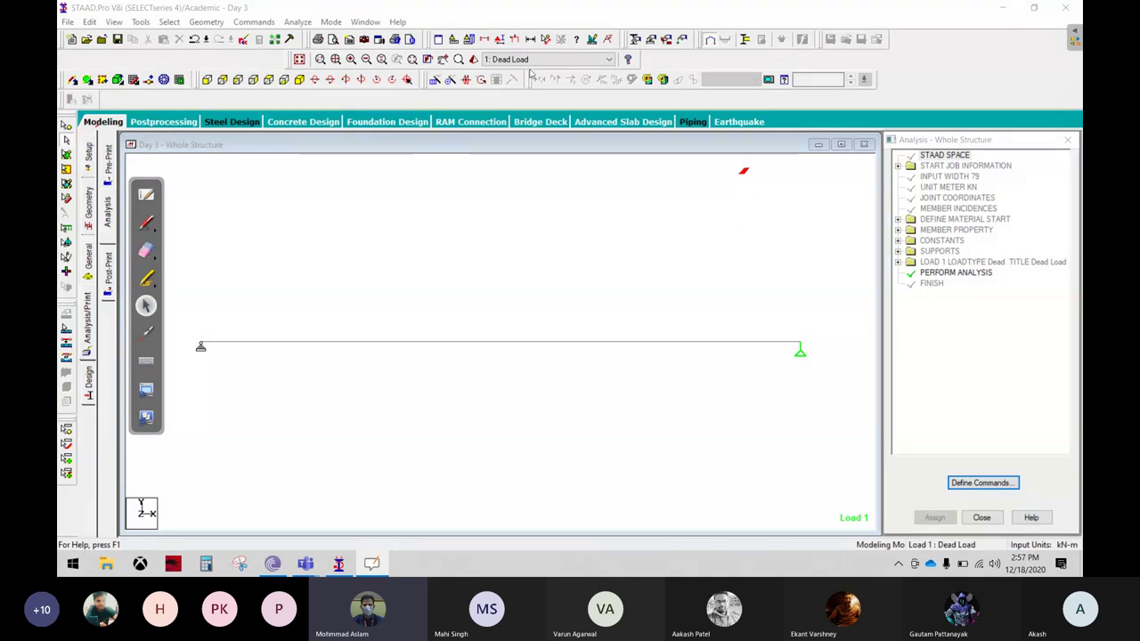
Run Analyze > Run Analysis, saving the modified structure first.
{"action": "left_click", "coordinate": [298, 21]}
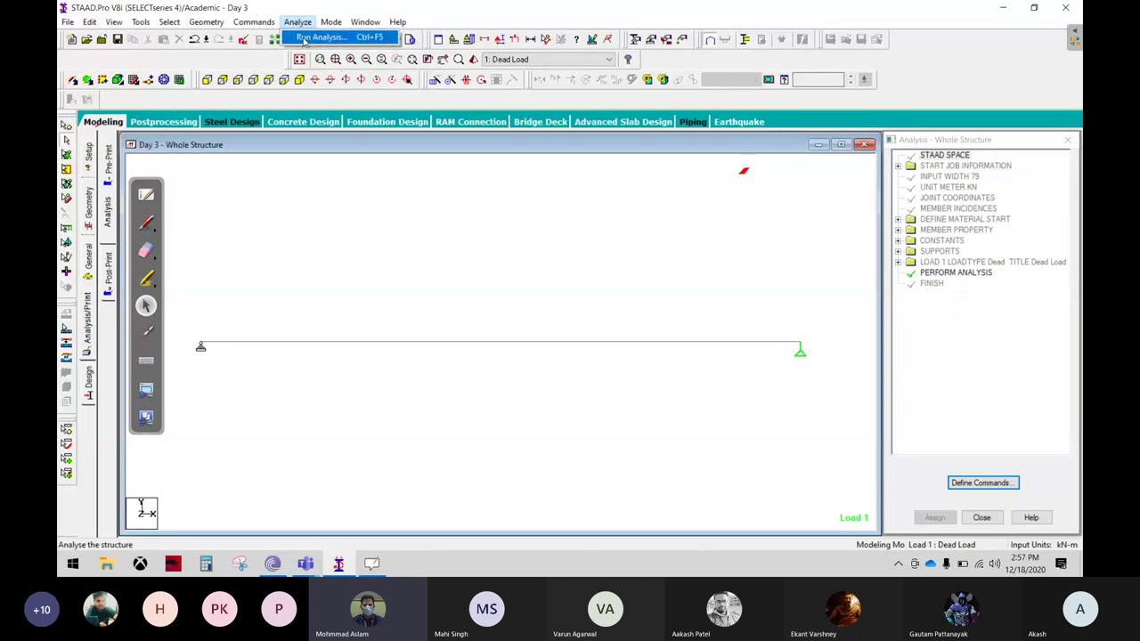
{"action": "left_click", "coordinate": [303, 37]}
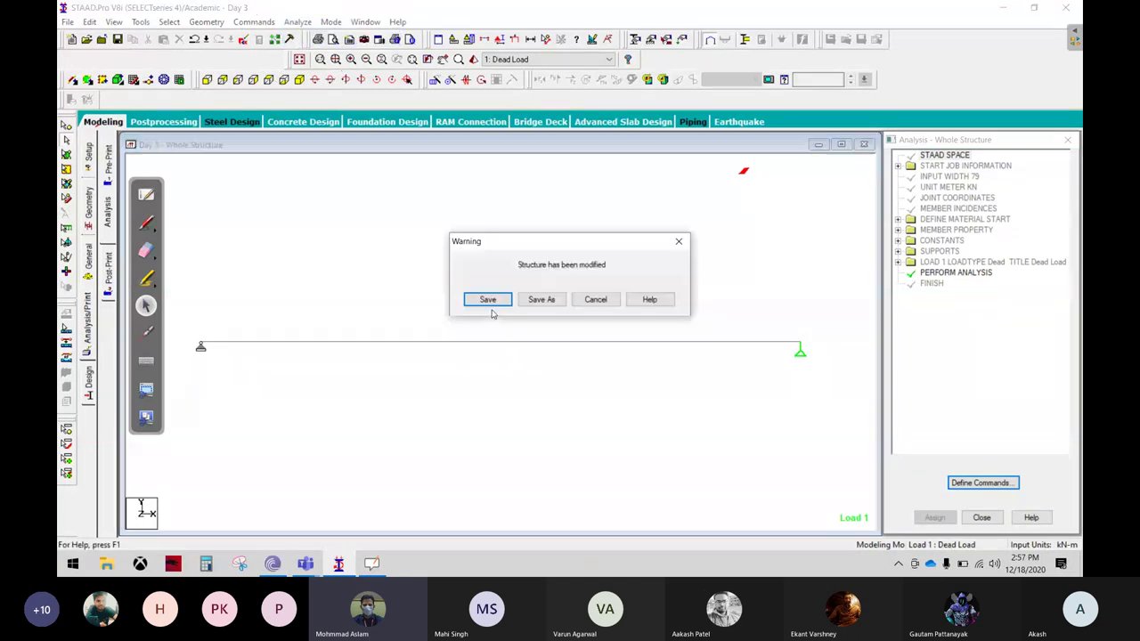
{"action": "left_click", "coordinate": [495, 305]}
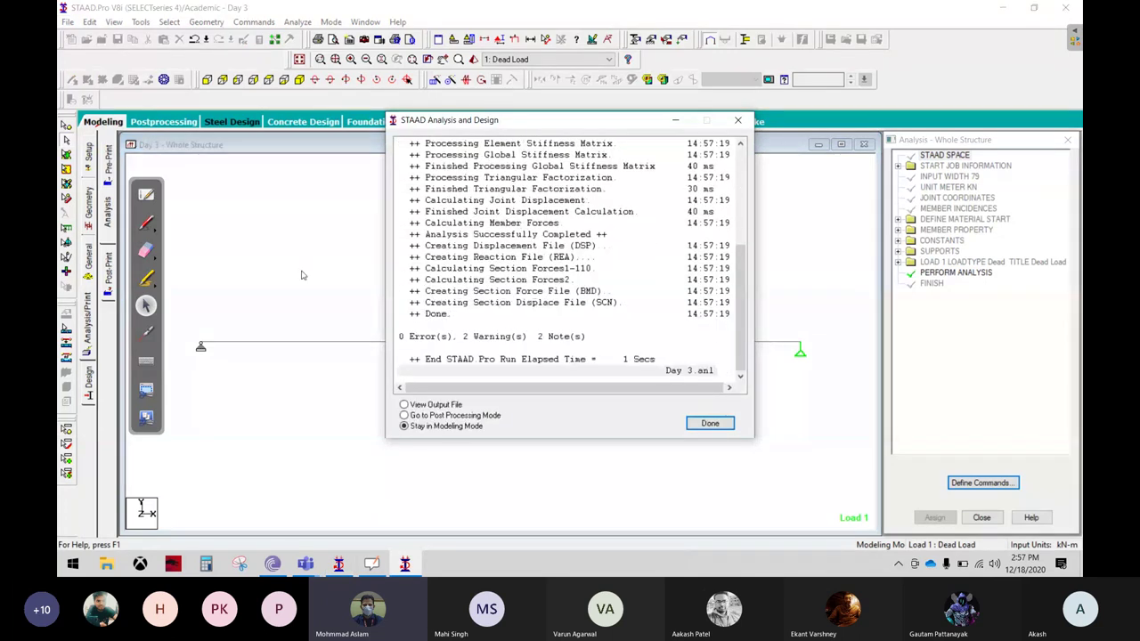
Circle the 0 errors, 2 warnings, 2 notes result in red, then clear the marks.
{"action": "left_click", "coordinate": [147, 223]}
{"action": "left_click_drag", "start_coordinate": [462, 349], "coordinate": [443, 316]}
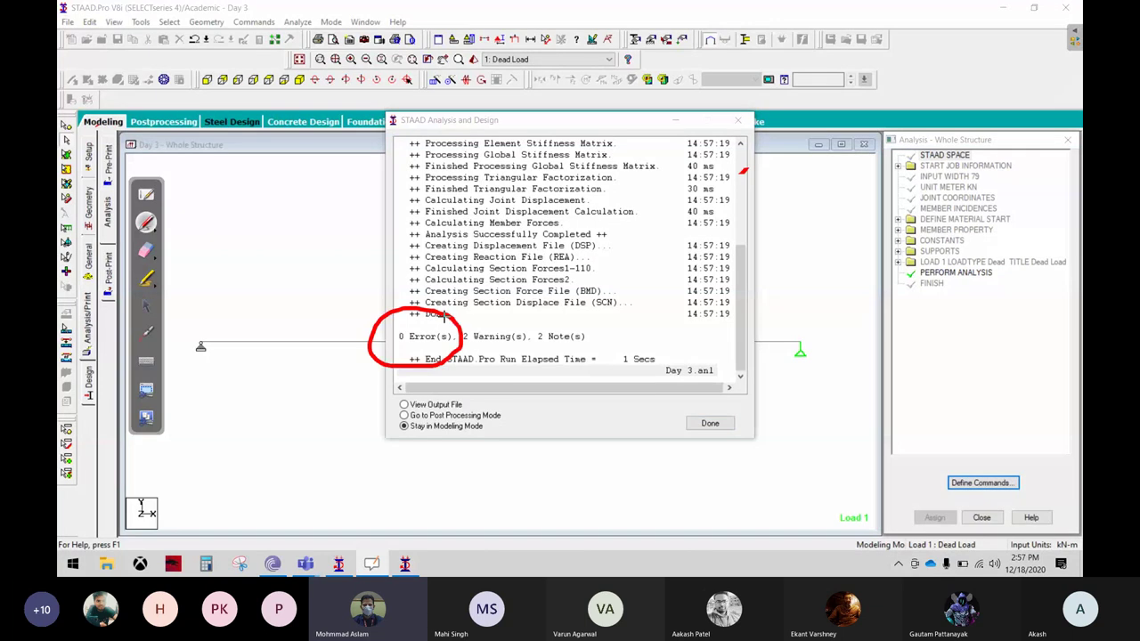
{"action": "left_click_drag", "start_coordinate": [534, 304], "coordinate": [476, 311]}
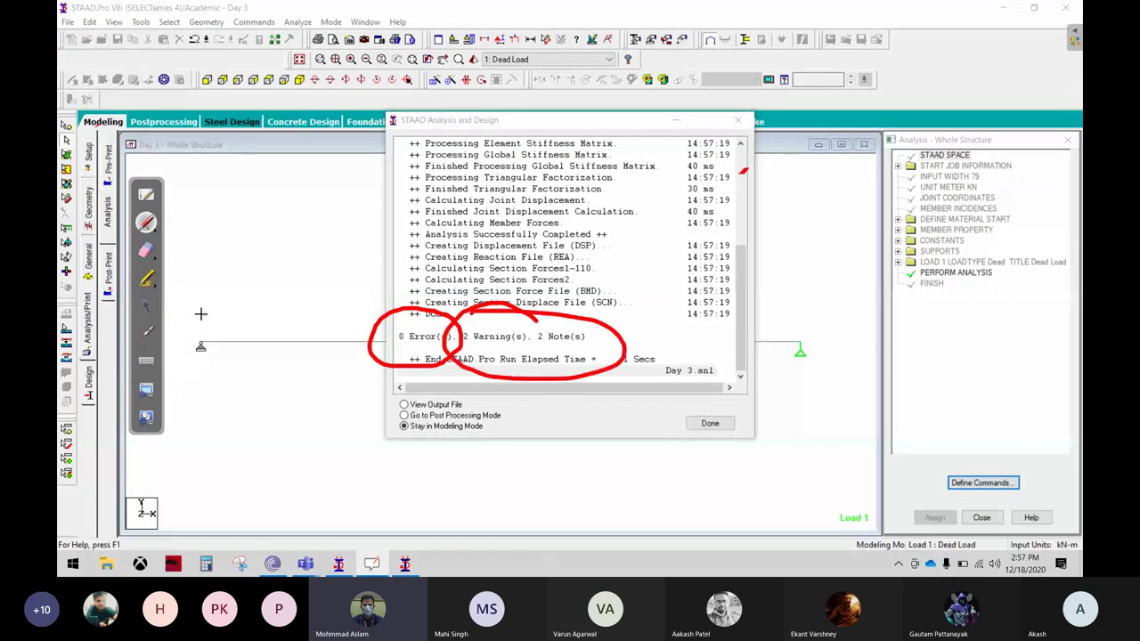
{"action": "left_click", "coordinate": [147, 305]}
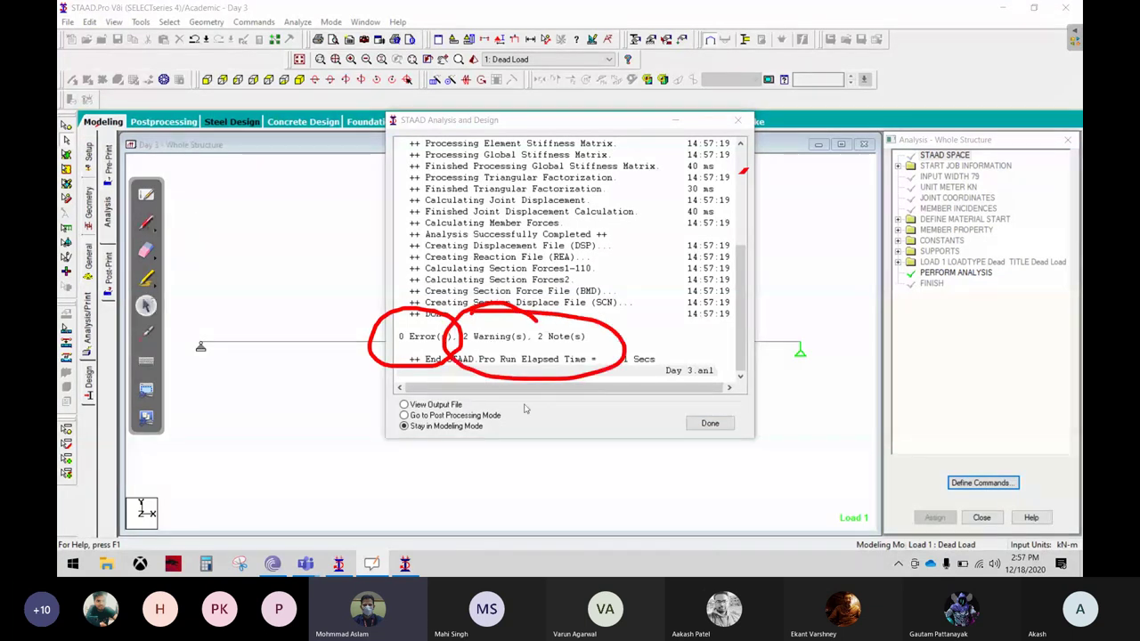
{"action": "left_click", "coordinate": [146, 250]}
{"action": "left_click_drag", "start_coordinate": [330, 361], "coordinate": [311, 364]}
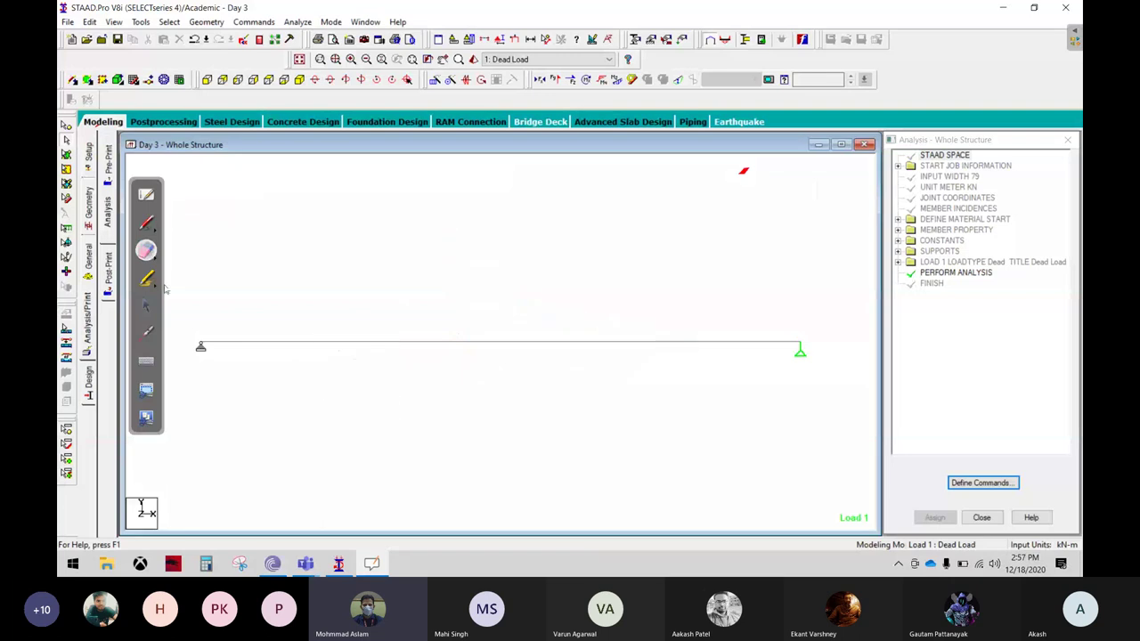
Open the beam's Shear Bending results, showing the -12.50 kNm midspan moment, then switch to OpenBoard.
{"action": "left_click", "coordinate": [147, 305]}
{"action": "double_click", "coordinate": [395, 346]}
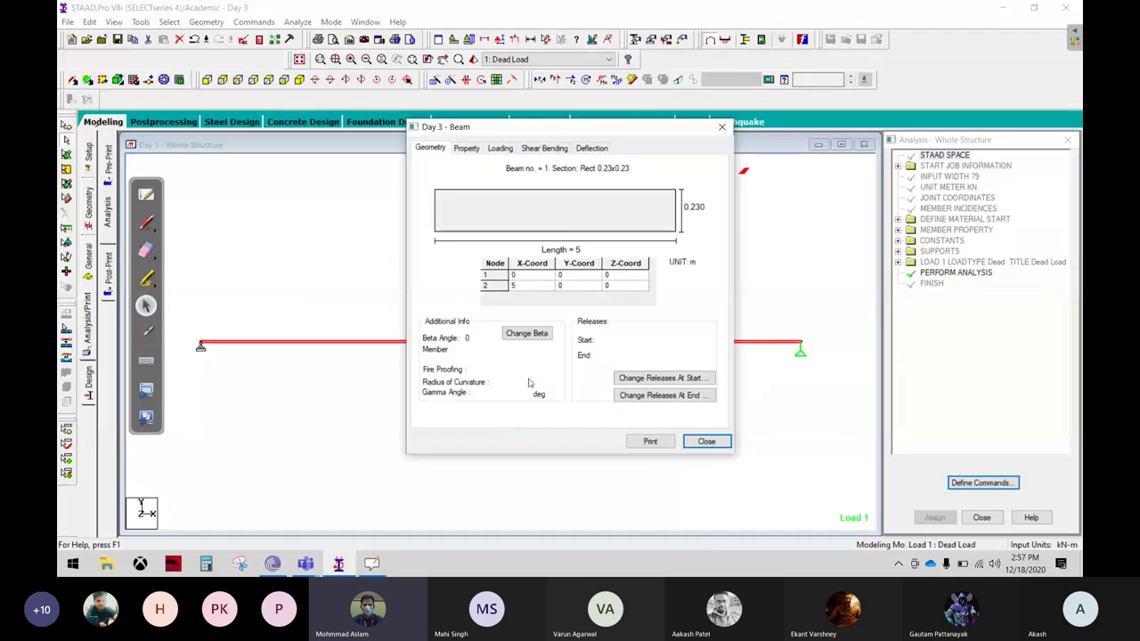
{"action": "left_click", "coordinate": [550, 152]}
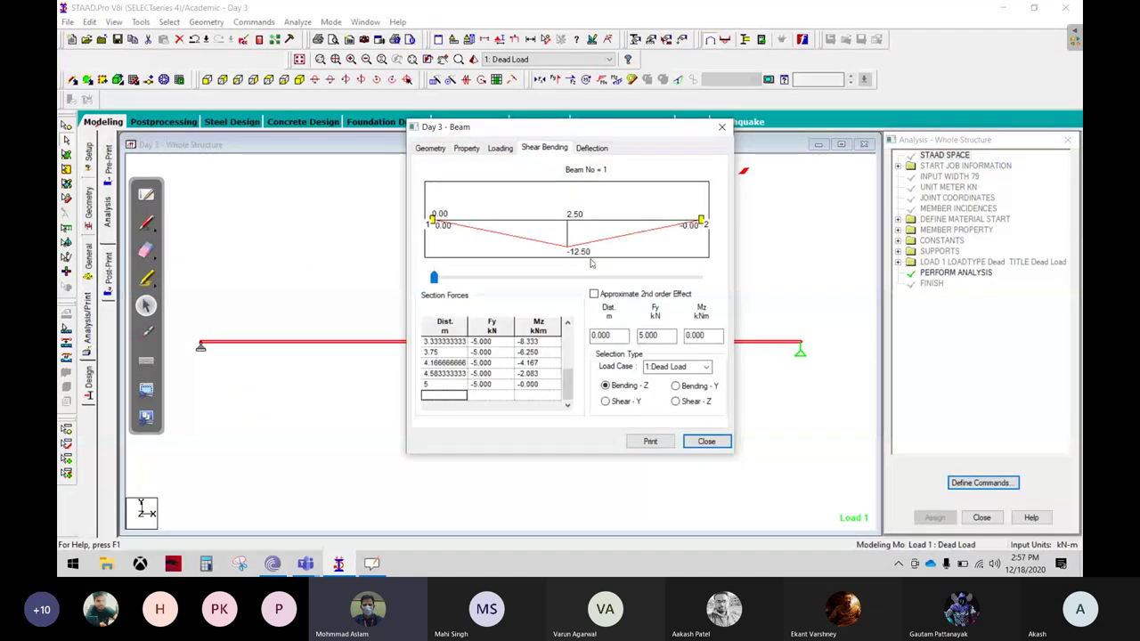
{"action": "left_click", "coordinate": [430, 533]}
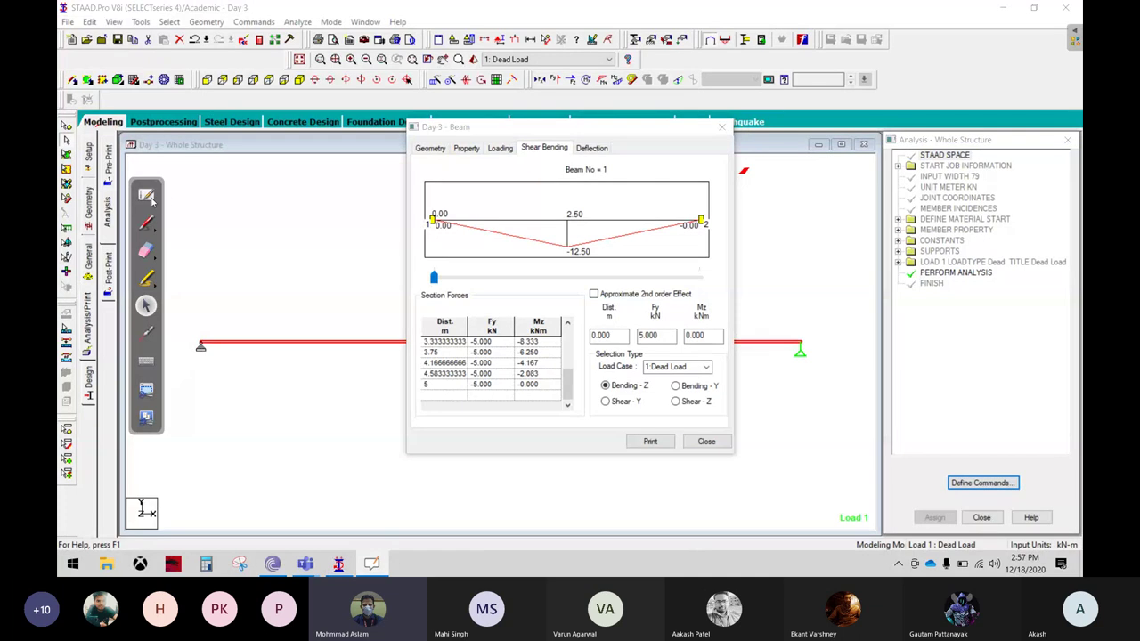
{"action": "left_click", "coordinate": [148, 197]}
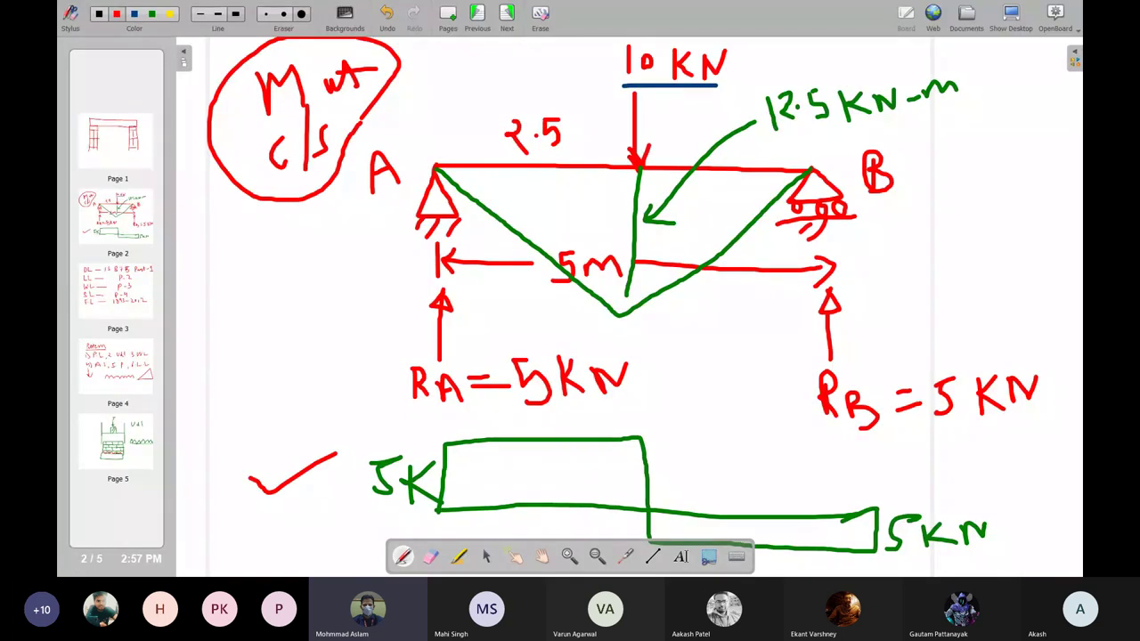
Circle 12.5 KN-m on the whiteboard sketch and go back to STAAD.Pro.
{"action": "mouse_move", "coordinate": [744, 68]}
{"action": "left_mouse_down"}
{"action": "mouse_move", "coordinate": [920, 69]}
{"action": "mouse_move", "coordinate": [737, 69]}
{"action": "left_mouse_up"}
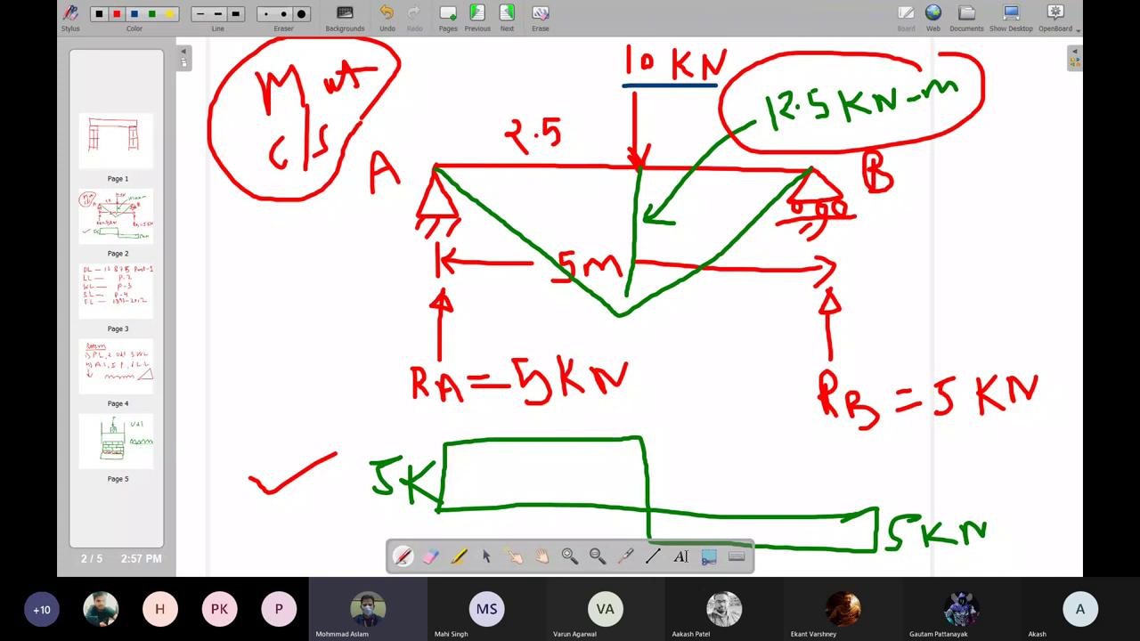
{"action": "left_click", "coordinate": [1010, 16]}
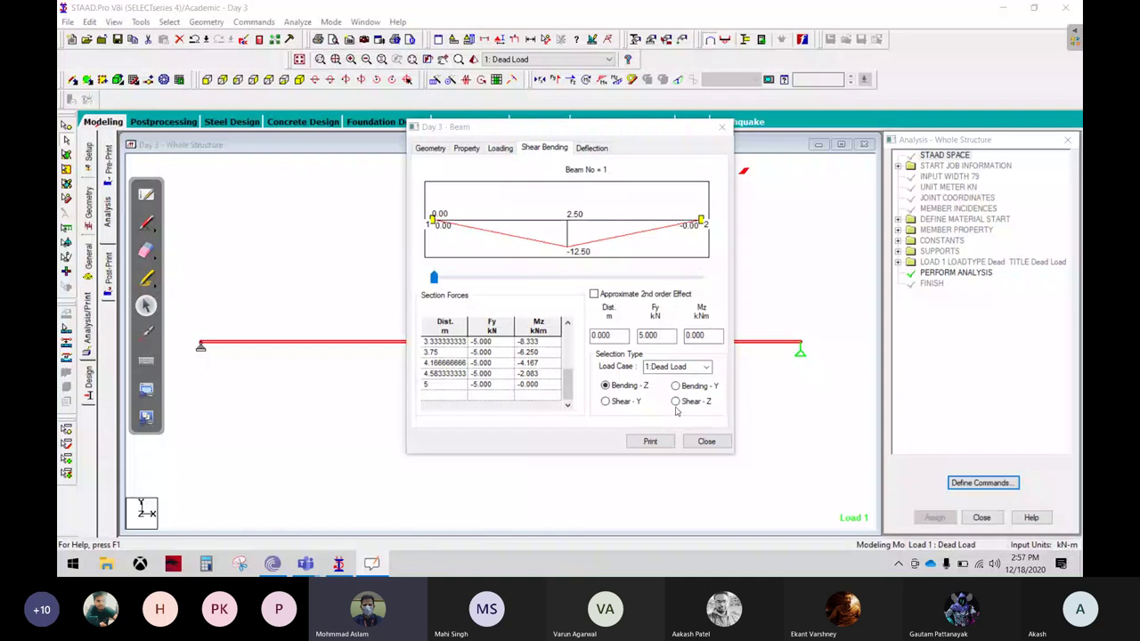
Show the Shear - Y diagram (5.00 to -5.00 kN) and link RB to the sketch in red.
{"action": "left_click", "coordinate": [605, 402]}
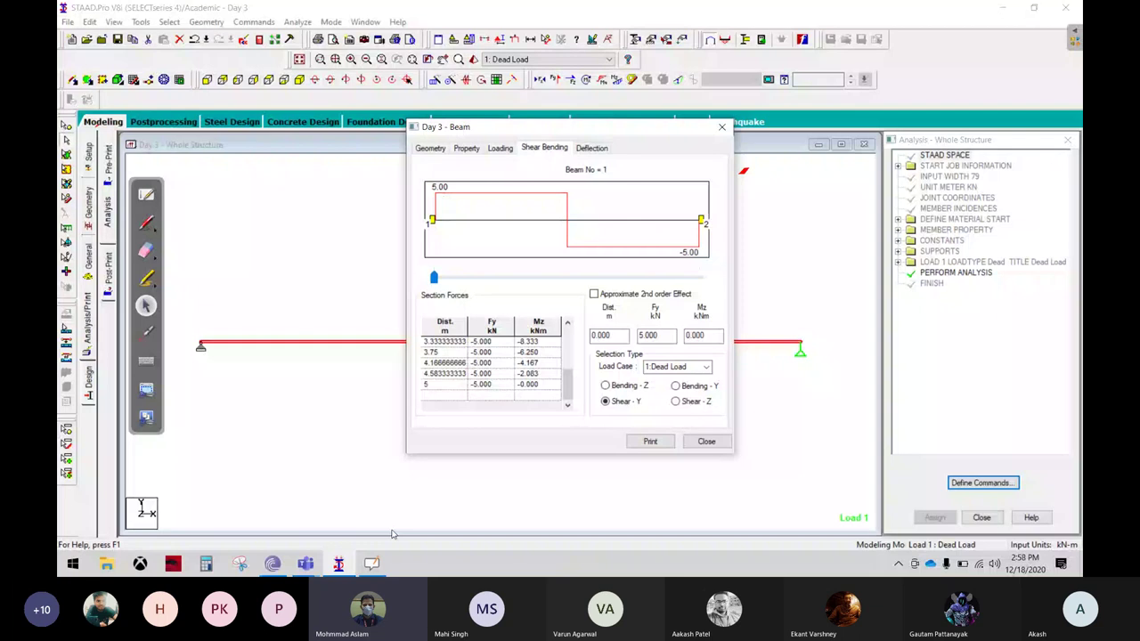
{"action": "left_click", "coordinate": [156, 203]}
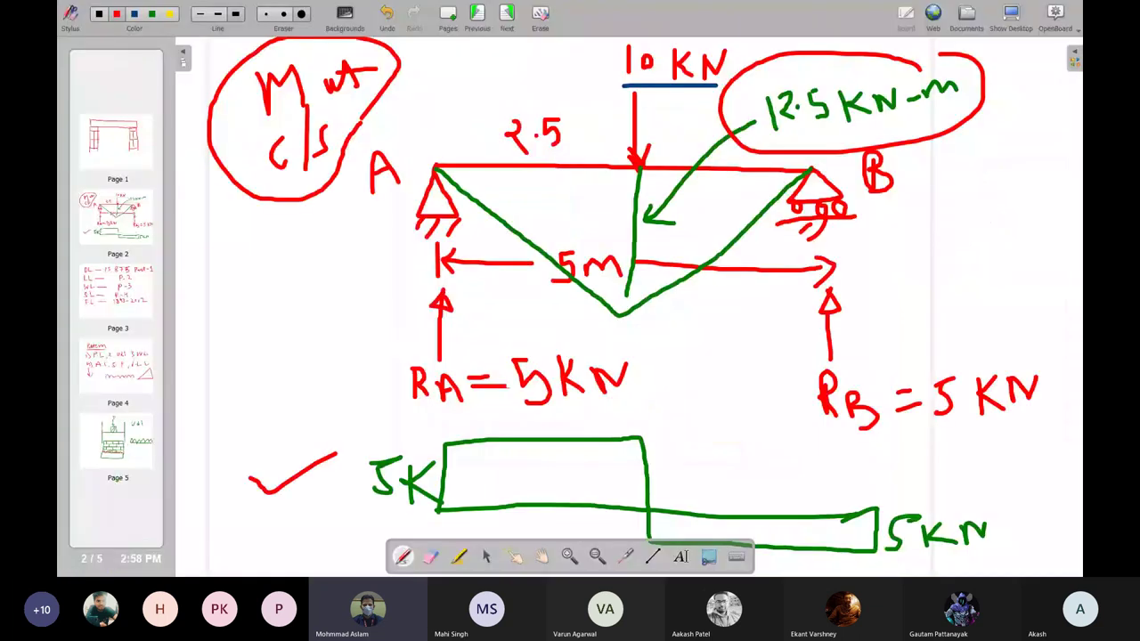
{"action": "mouse_move", "coordinate": [654, 467]}
{"action": "left_mouse_down"}
{"action": "mouse_move", "coordinate": [669, 487]}
{"action": "mouse_move", "coordinate": [835, 412]}
{"action": "left_mouse_up"}
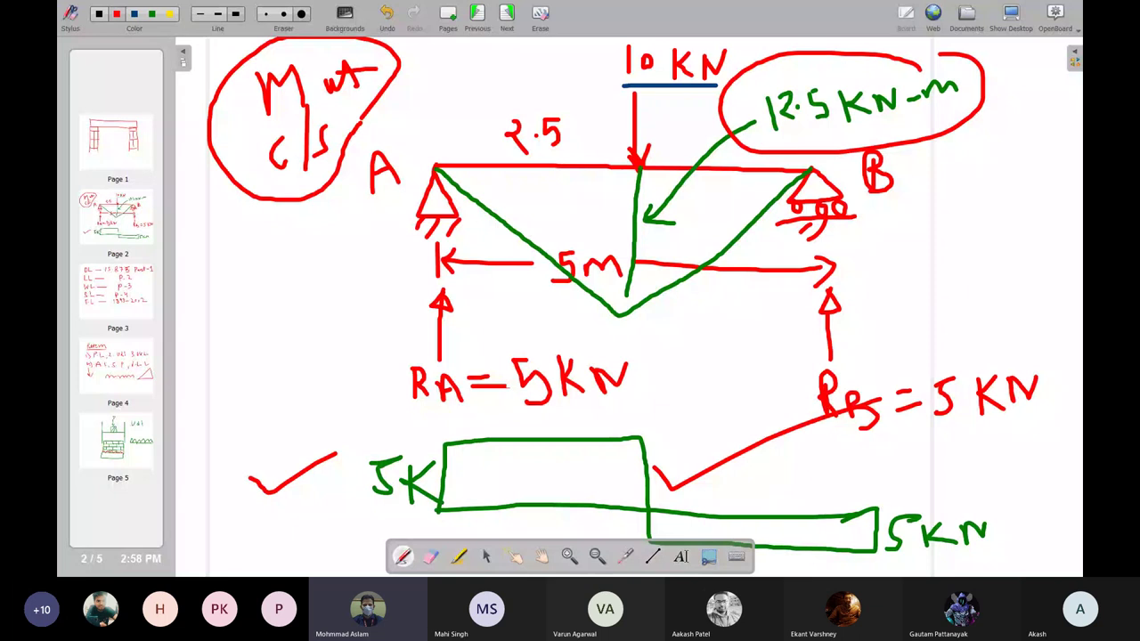
{"action": "left_click", "coordinate": [1011, 14]}
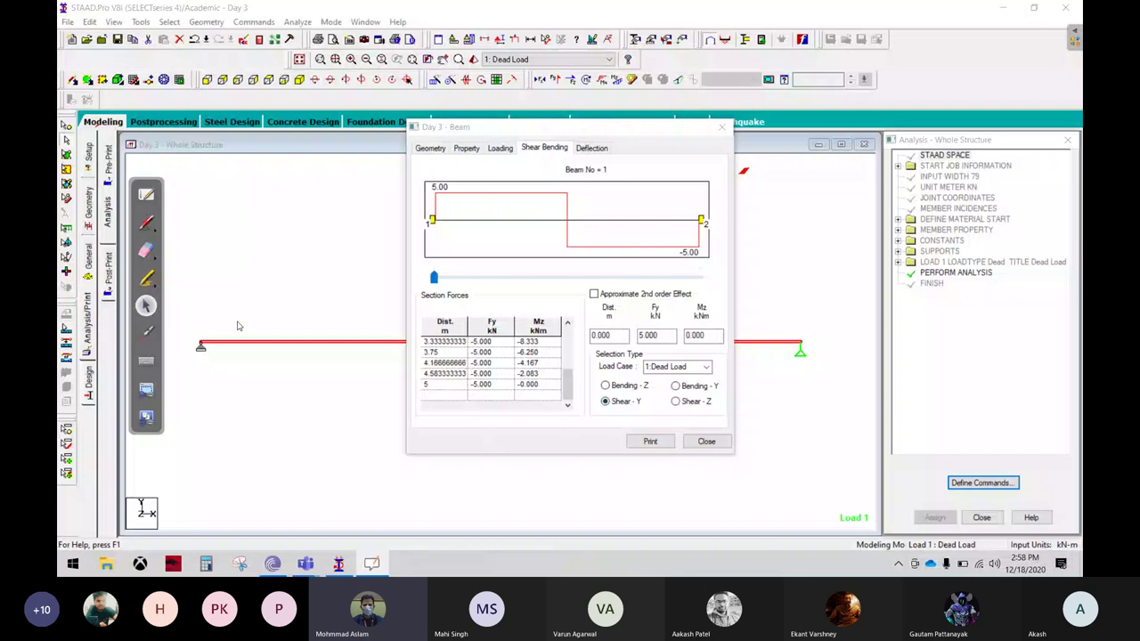
Ring the Fy section-force column reading -5.000 kN from 3.33 m to 5 m.
{"action": "left_click", "coordinate": [146, 221]}
{"action": "mouse_move", "coordinate": [509, 318]}
{"action": "left_mouse_down"}
{"action": "mouse_move", "coordinate": [508, 403]}
{"action": "mouse_move", "coordinate": [465, 312]}
{"action": "left_mouse_up"}
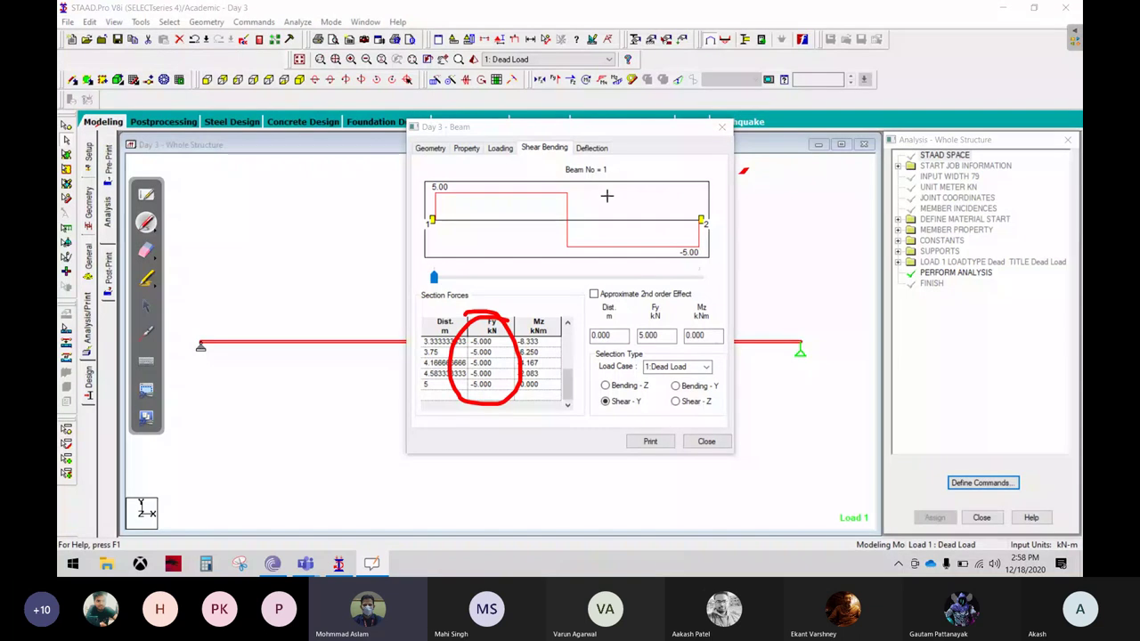
{"action": "left_click", "coordinate": [148, 305]}
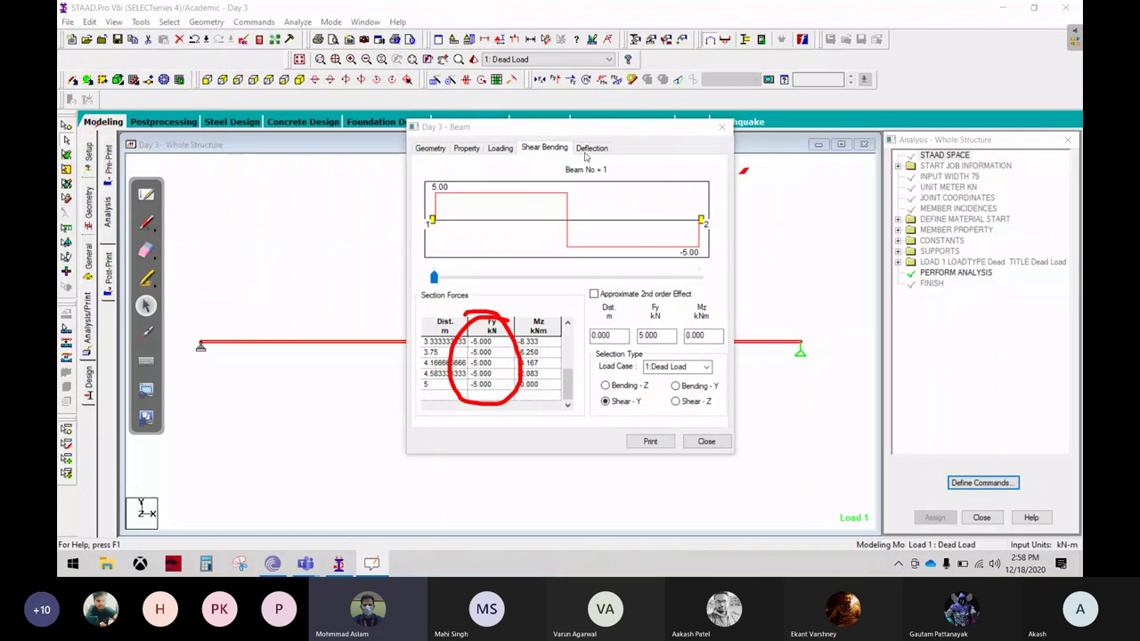
Show local Y-direction deflection and circle the -5.142 mm peak at 2.500 m.
{"action": "left_click", "coordinate": [589, 148]}
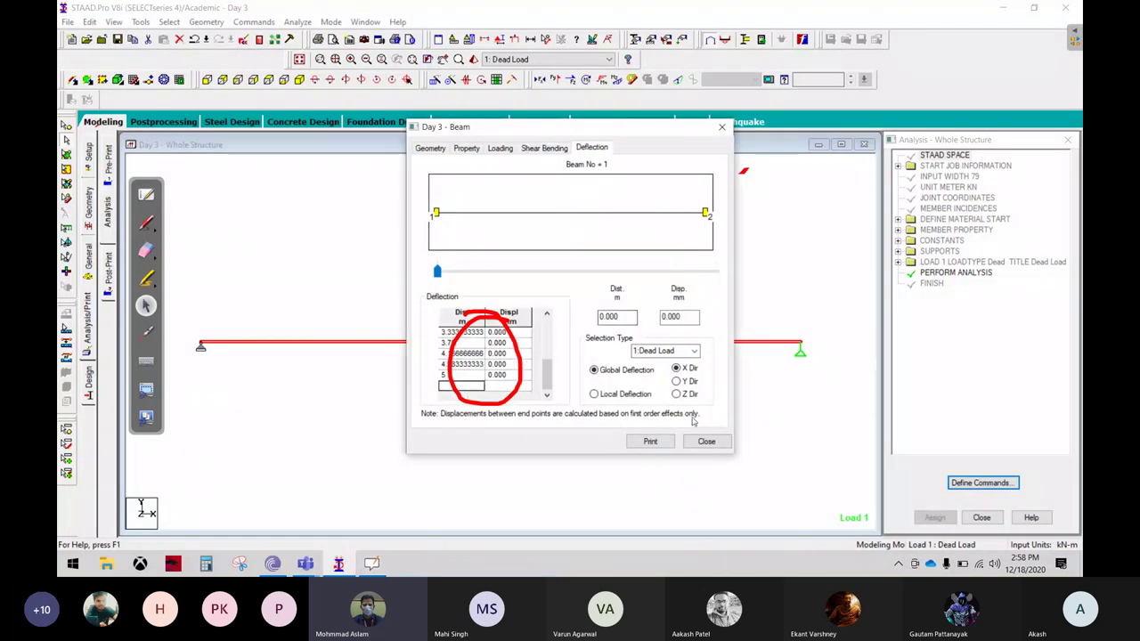
{"action": "left_click", "coordinate": [676, 381]}
{"action": "left_click", "coordinate": [593, 393]}
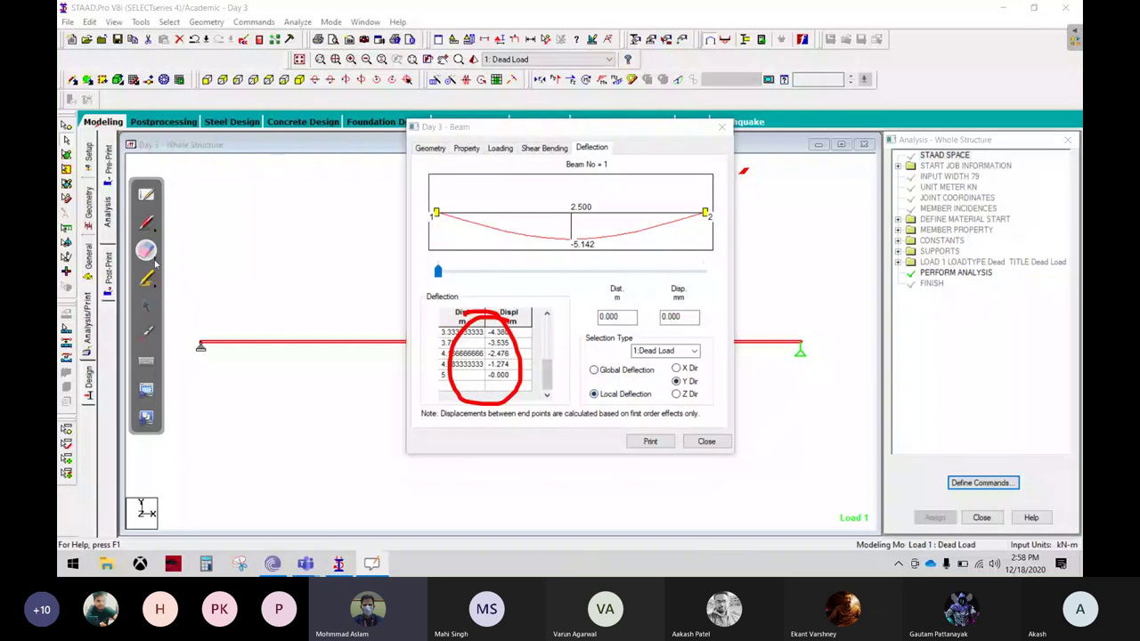
{"action": "left_click", "coordinate": [146, 222]}
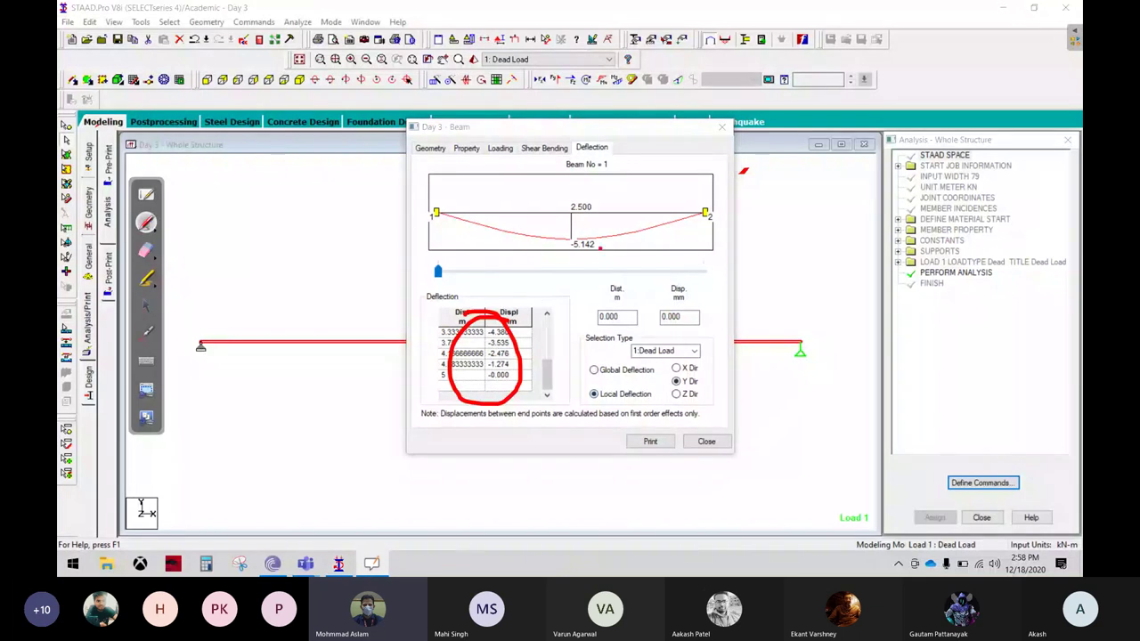
{"action": "left_click_drag", "start_coordinate": [599, 247], "coordinate": [602, 239]}
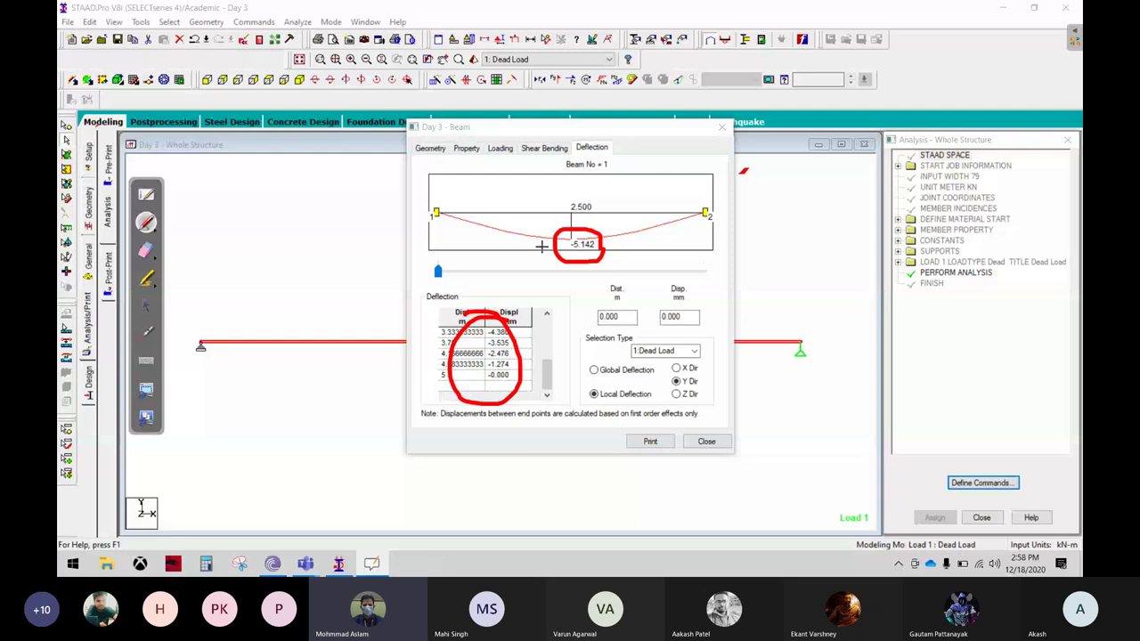
Erase the red circles and close the beam results dialog.
{"action": "left_click", "coordinate": [146, 250]}
{"action": "left_click_drag", "start_coordinate": [485, 356], "coordinate": [746, 247]}
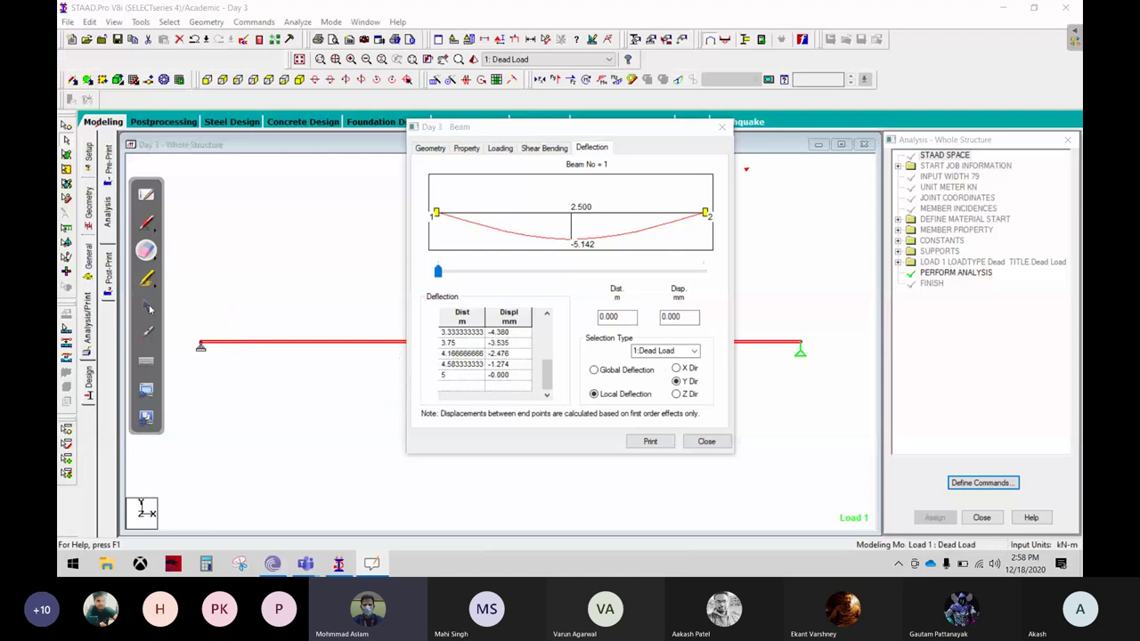
{"action": "left_click", "coordinate": [147, 306]}
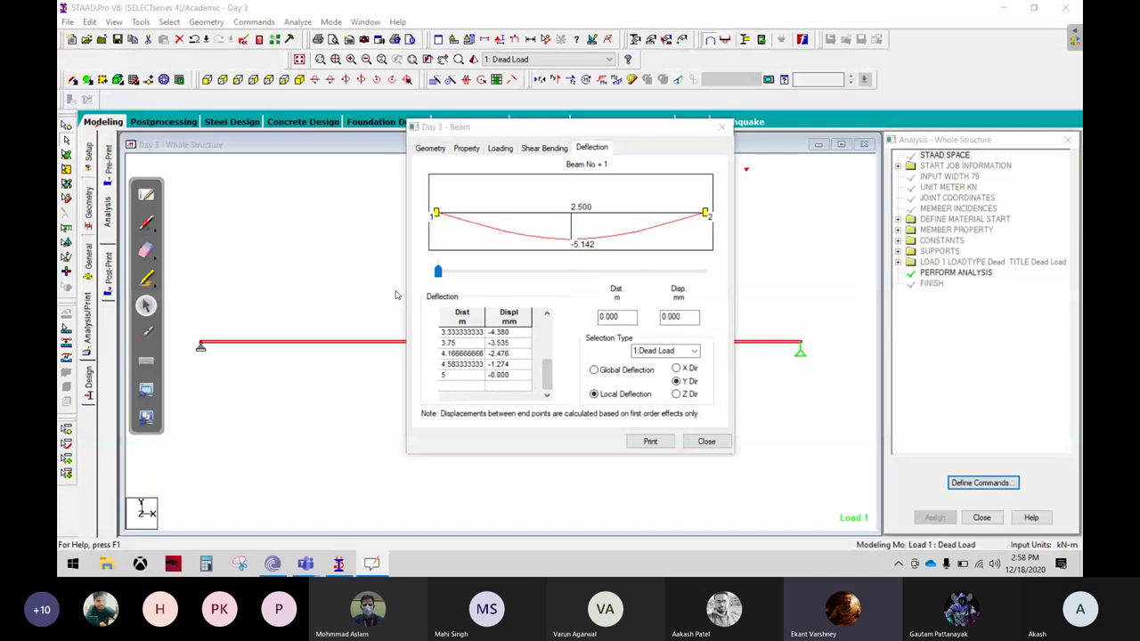
{"action": "left_click", "coordinate": [701, 445]}
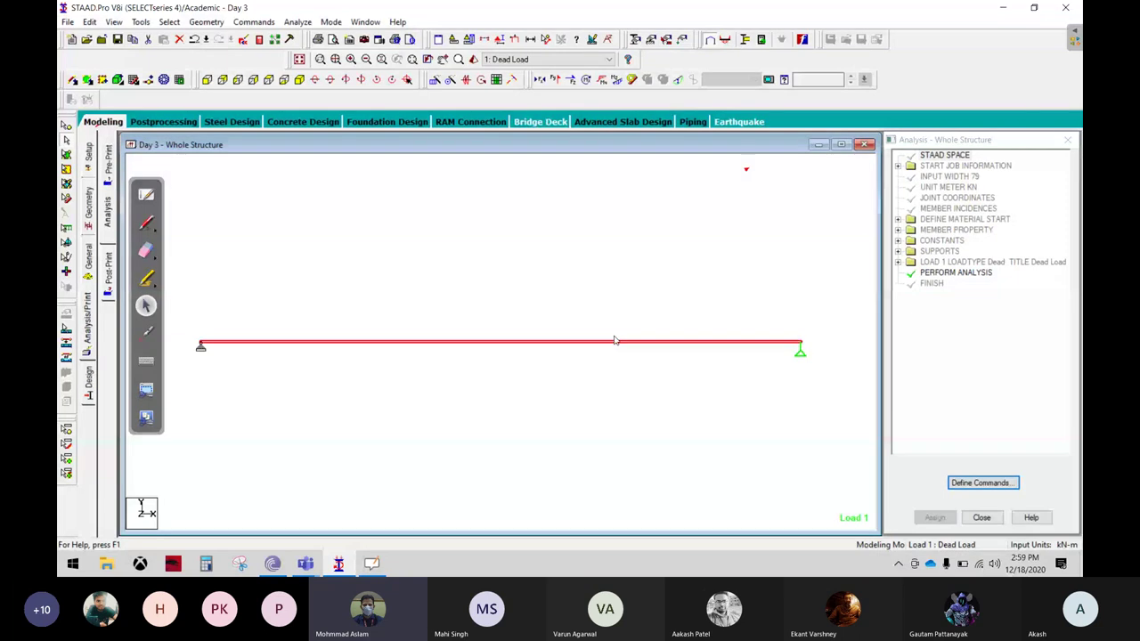
{"action": "left_click", "coordinate": [89, 334]}
{"action": "key", "text": "Return"}
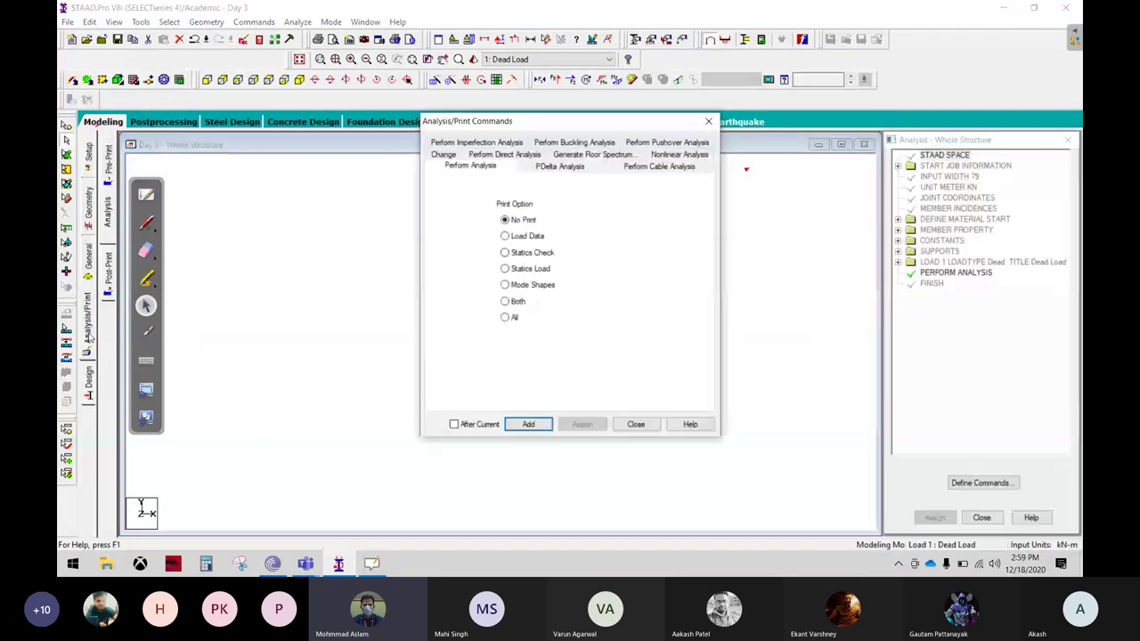
{"action": "left_click", "coordinate": [534, 426]}
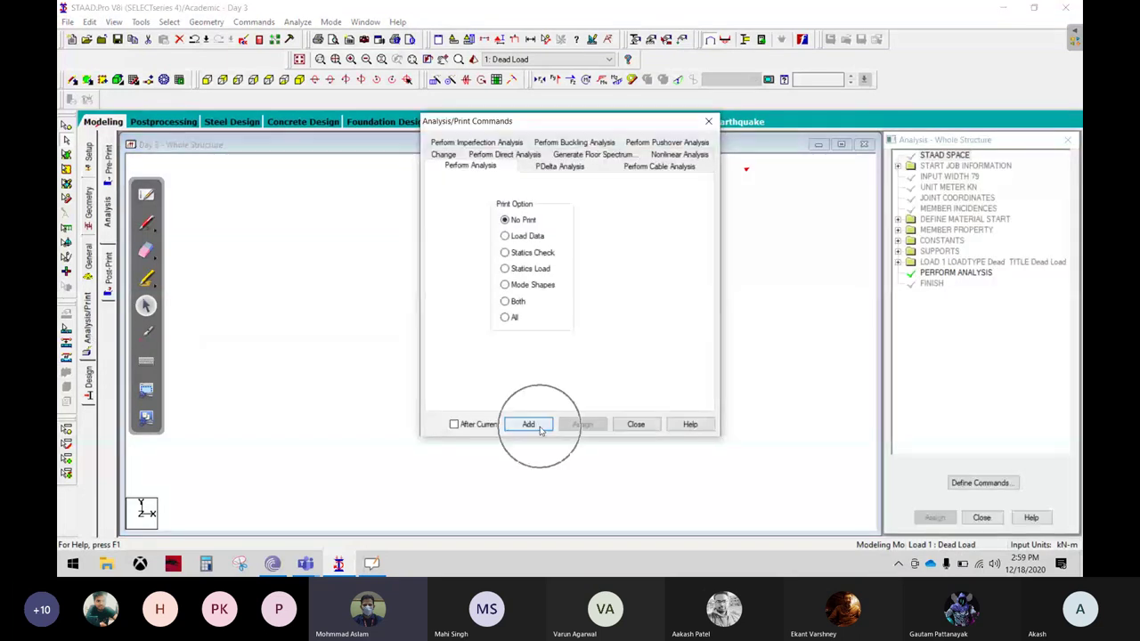
{"action": "left_click", "coordinate": [635, 425]}
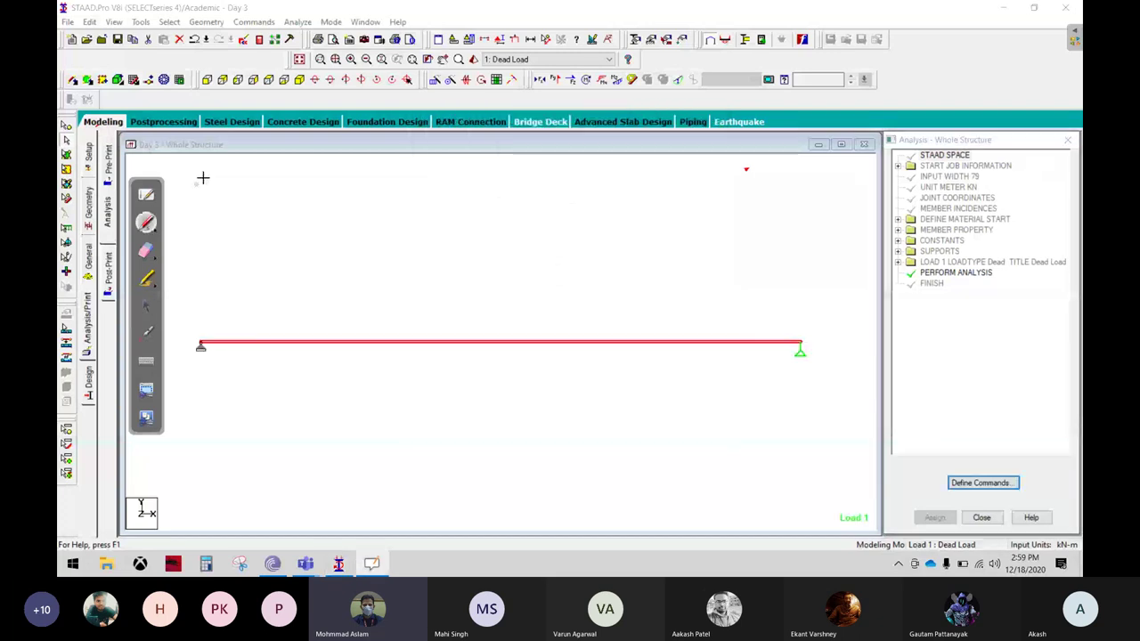
Highlight where the analysis is started, then run Analyze > Run Analysis.
{"action": "left_click", "coordinate": [146, 222]}
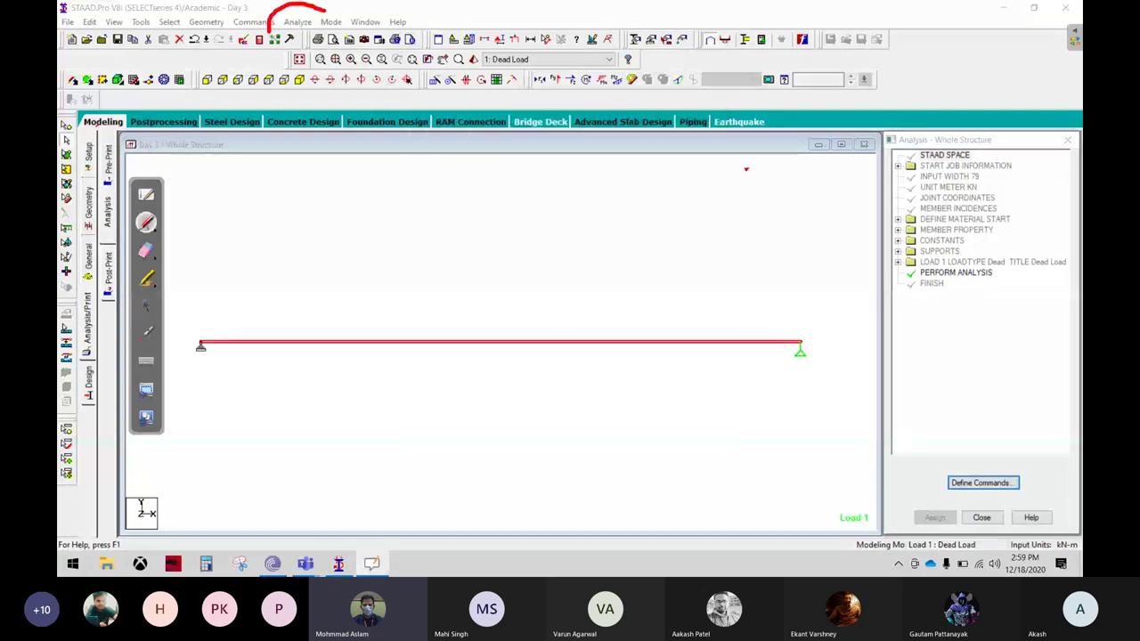
{"action": "mouse_move", "coordinate": [268, 30]}
{"action": "left_mouse_down"}
{"action": "mouse_move", "coordinate": [326, 18]}
{"action": "mouse_move", "coordinate": [339, 272]}
{"action": "left_mouse_up"}
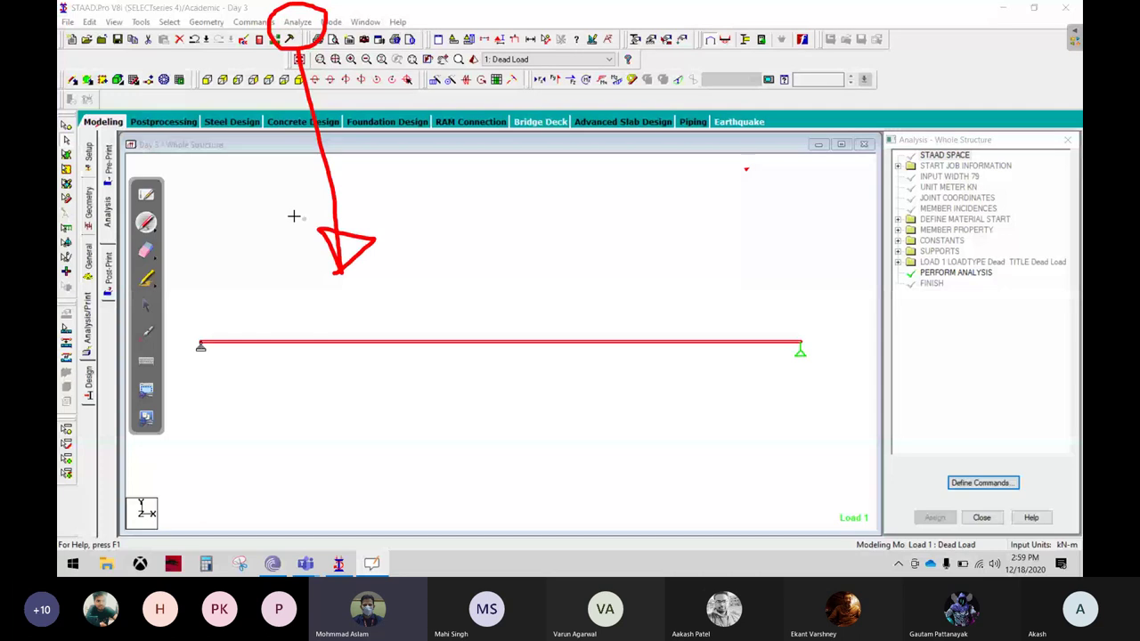
{"action": "left_click", "coordinate": [146, 305]}
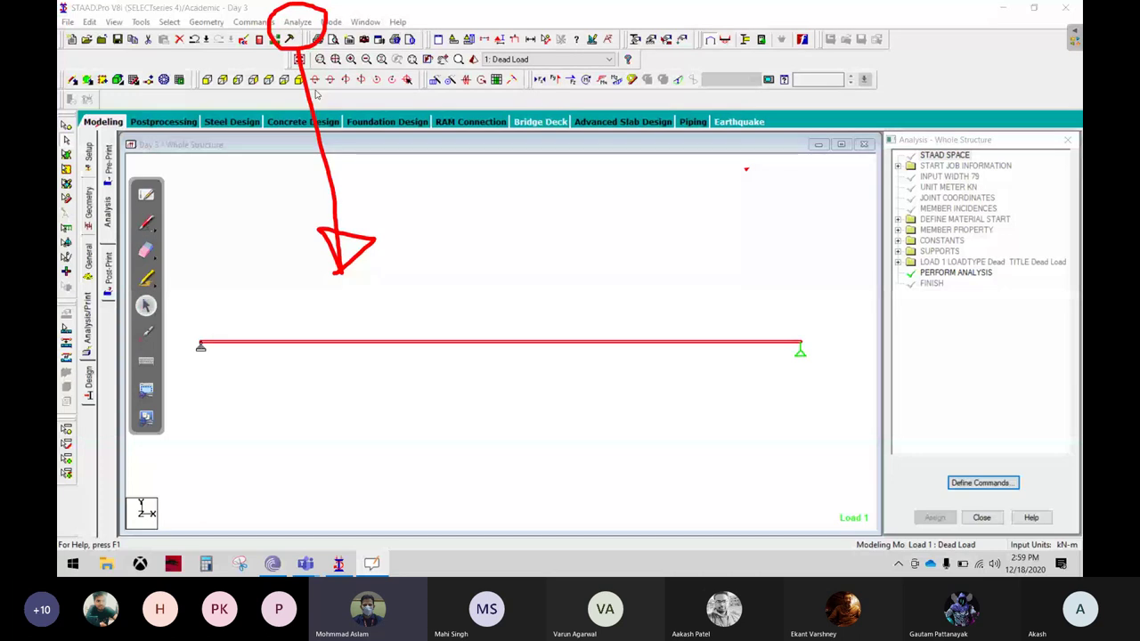
{"action": "left_click", "coordinate": [298, 23]}
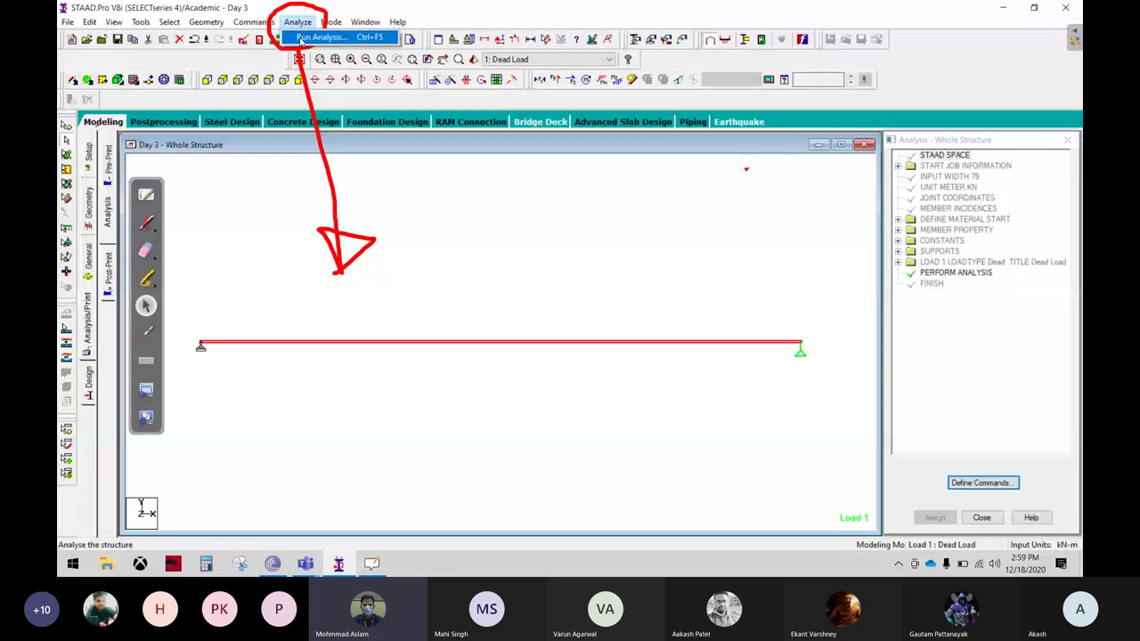
{"action": "left_click", "coordinate": [321, 38]}
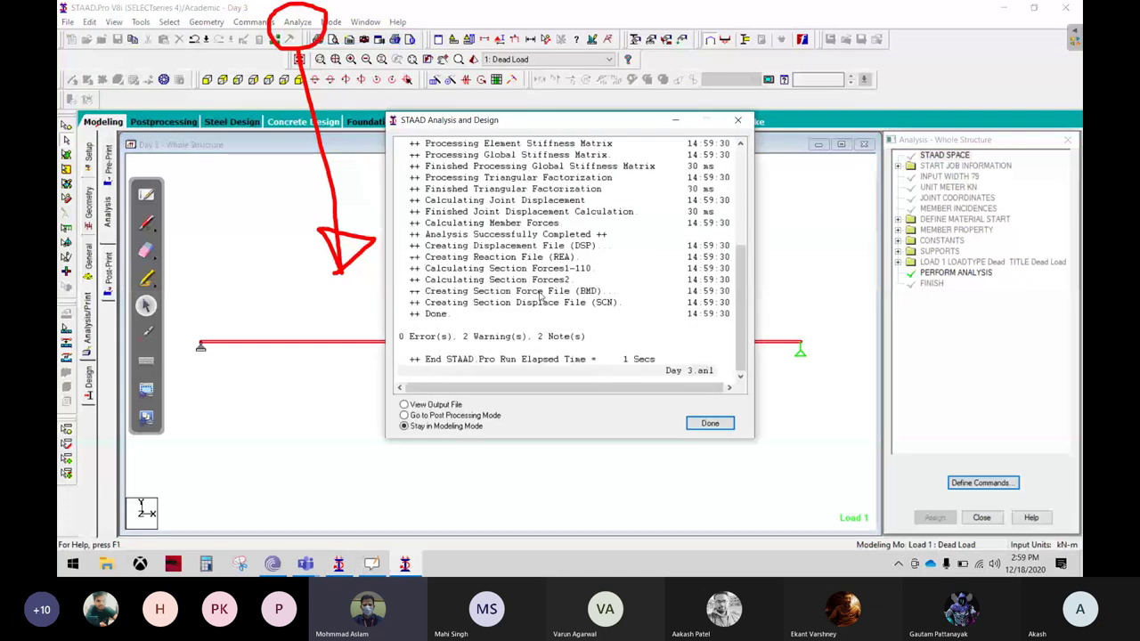
Circle the Done and 0 Error(s) messages, then close the analysis report.
{"action": "left_click", "coordinate": [146, 222]}
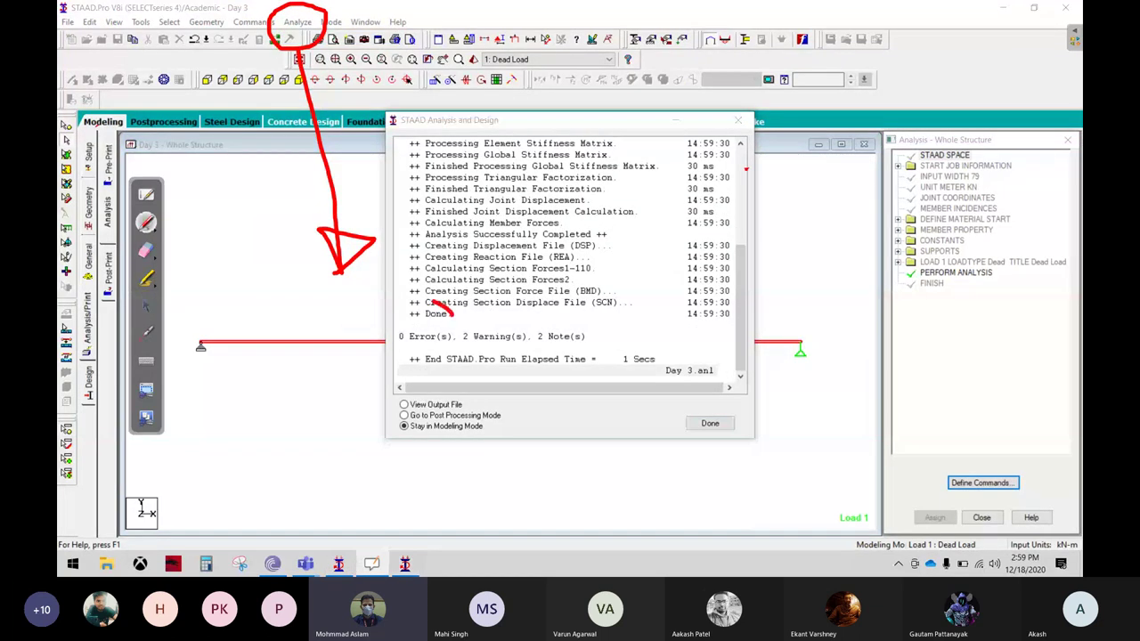
{"action": "mouse_move", "coordinate": [454, 313]}
{"action": "left_mouse_down"}
{"action": "mouse_move", "coordinate": [398, 346]}
{"action": "mouse_move", "coordinate": [456, 314]}
{"action": "left_mouse_up"}
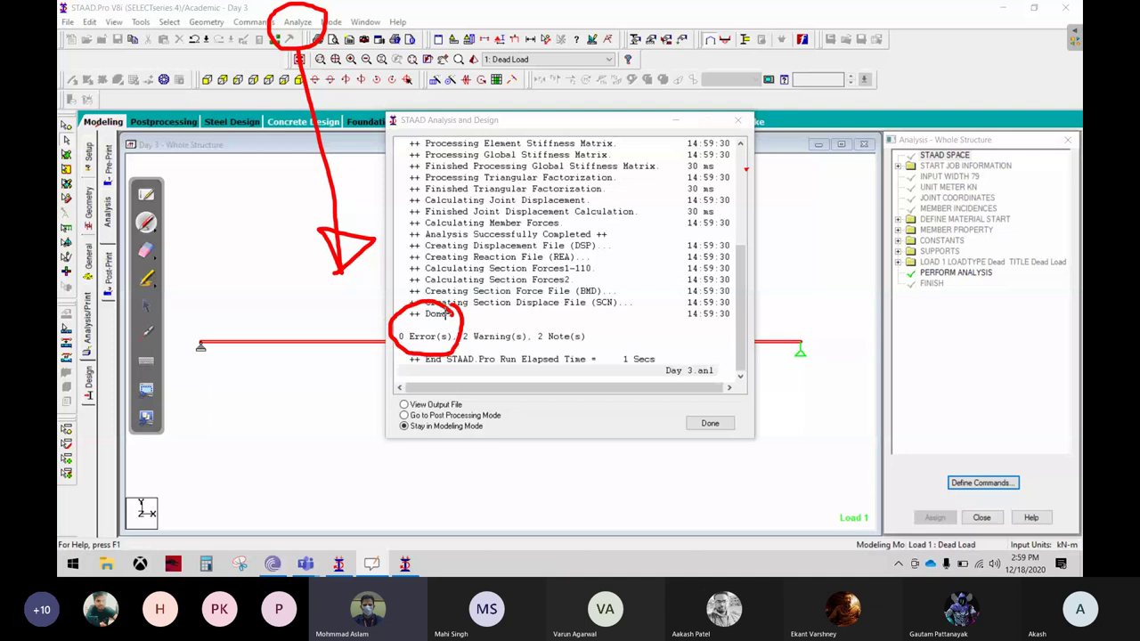
{"action": "left_click", "coordinate": [146, 305]}
{"action": "left_click", "coordinate": [698, 427]}
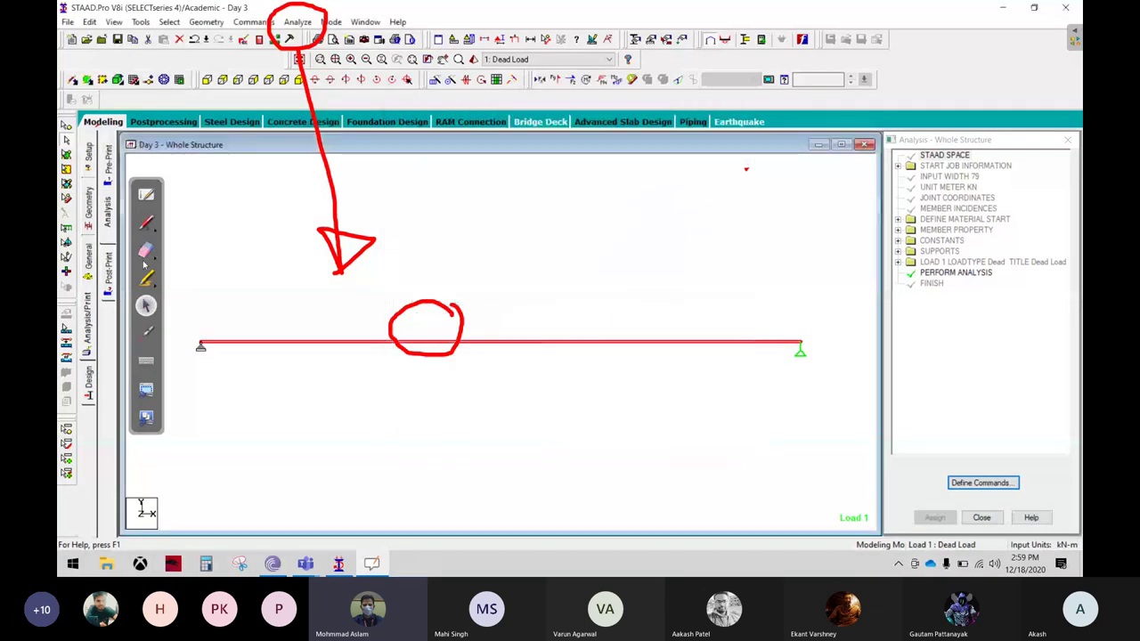
Erase the leftover red oval, arrow and circle annotations from the screen.
{"action": "left_click", "coordinate": [148, 251]}
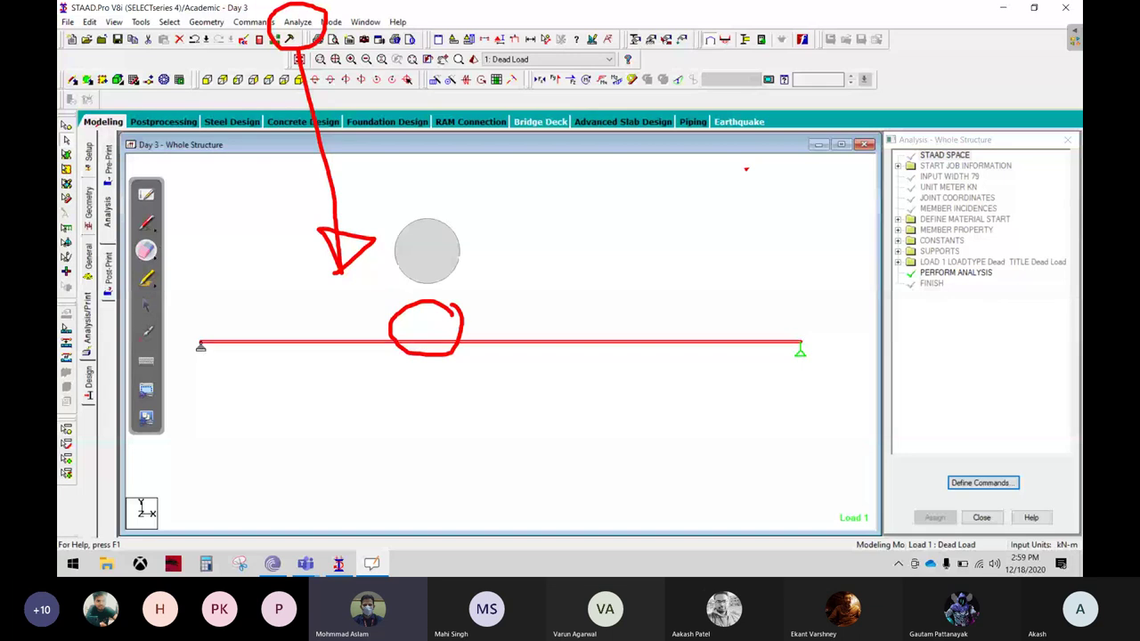
{"action": "left_click_drag", "start_coordinate": [426, 252], "coordinate": [570, 310]}
{"action": "left_click_drag", "start_coordinate": [519, 254], "coordinate": [346, 41]}
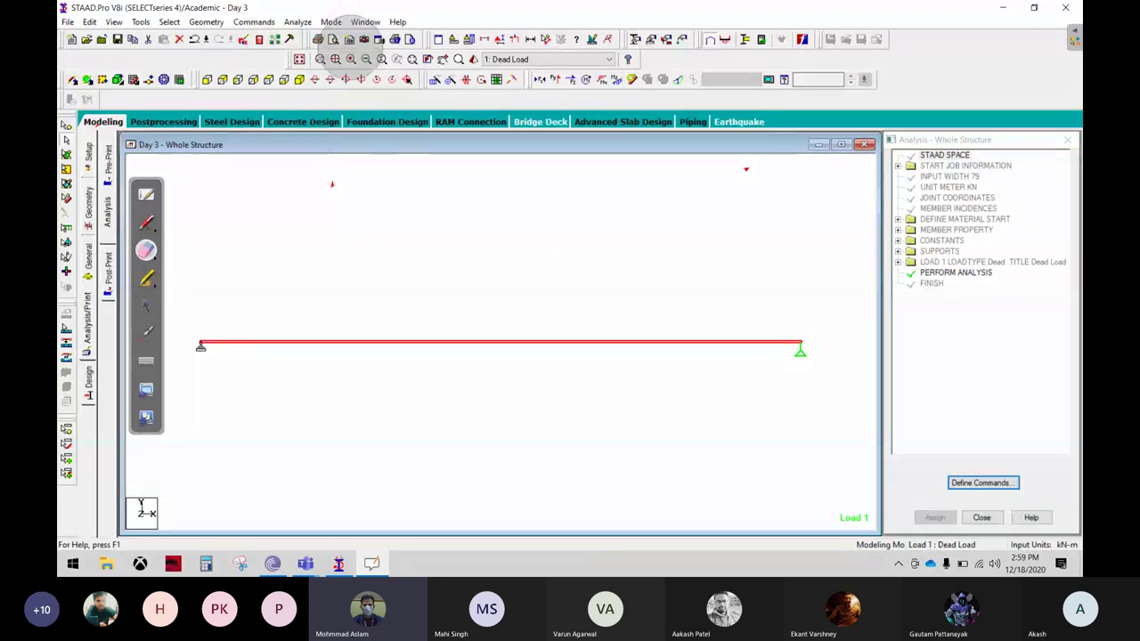
{"action": "left_click_drag", "start_coordinate": [383, 287], "coordinate": [332, 185]}
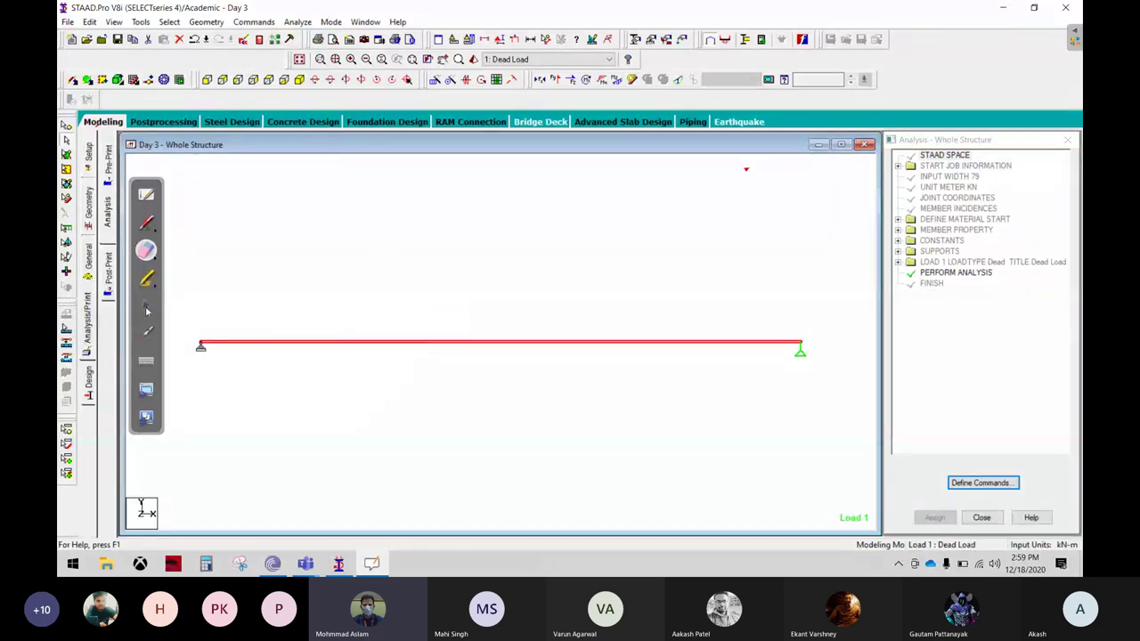
{"action": "left_click", "coordinate": [147, 307]}
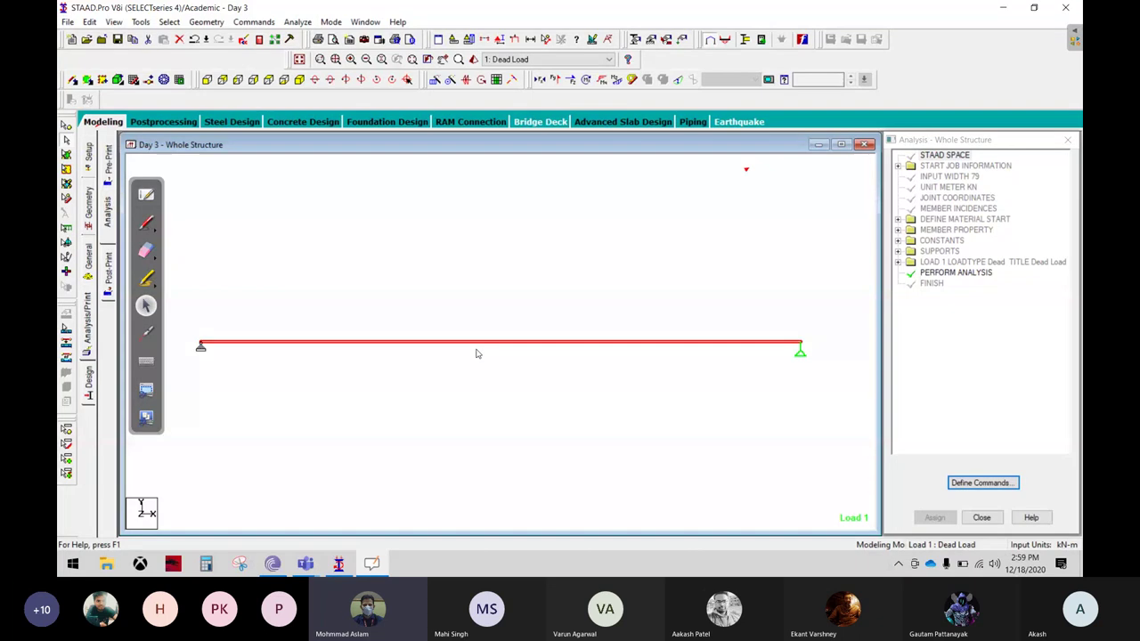
Open beam 1's details and mark its geometry, 0.230 section depth and Length = 5.
{"action": "double_click", "coordinate": [481, 345]}
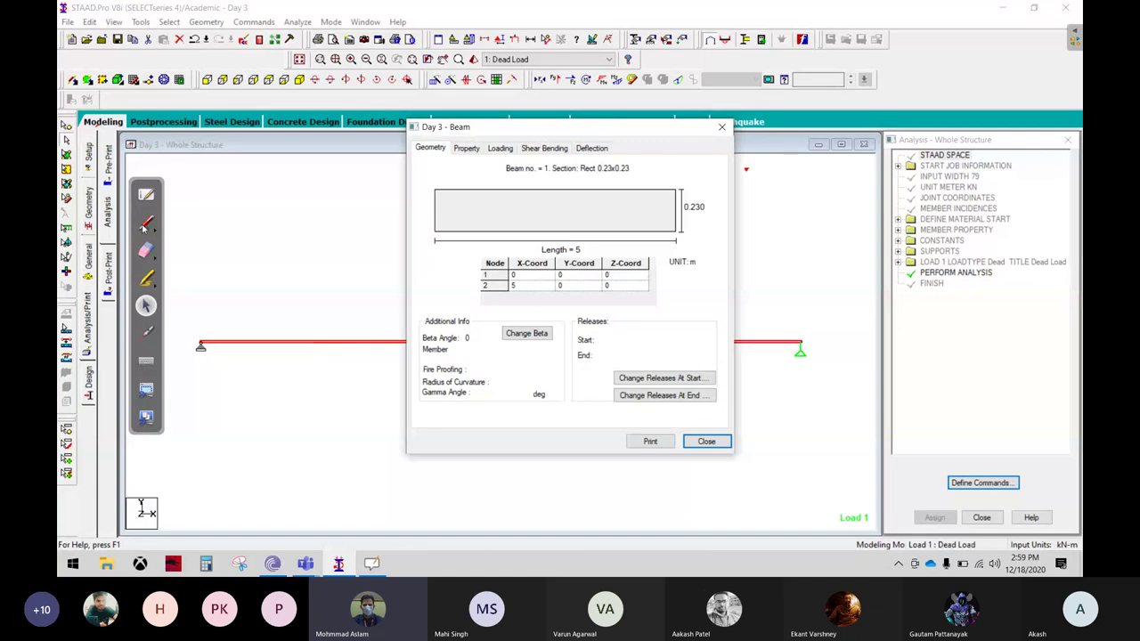
{"action": "left_click", "coordinate": [146, 222]}
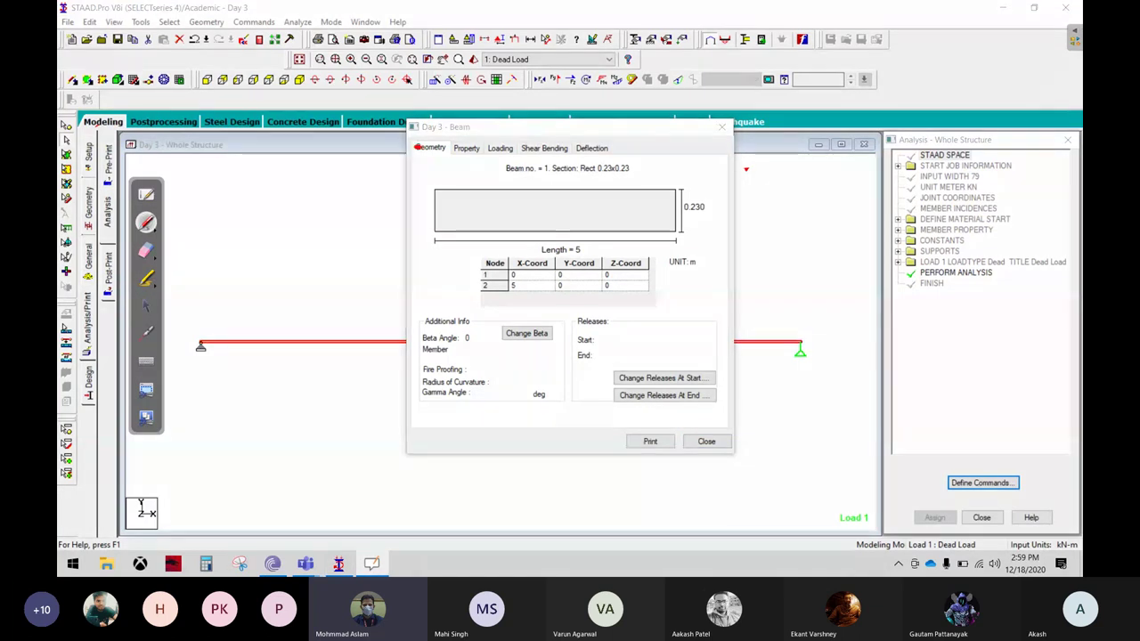
{"action": "left_click_drag", "start_coordinate": [415, 144], "coordinate": [443, 133]}
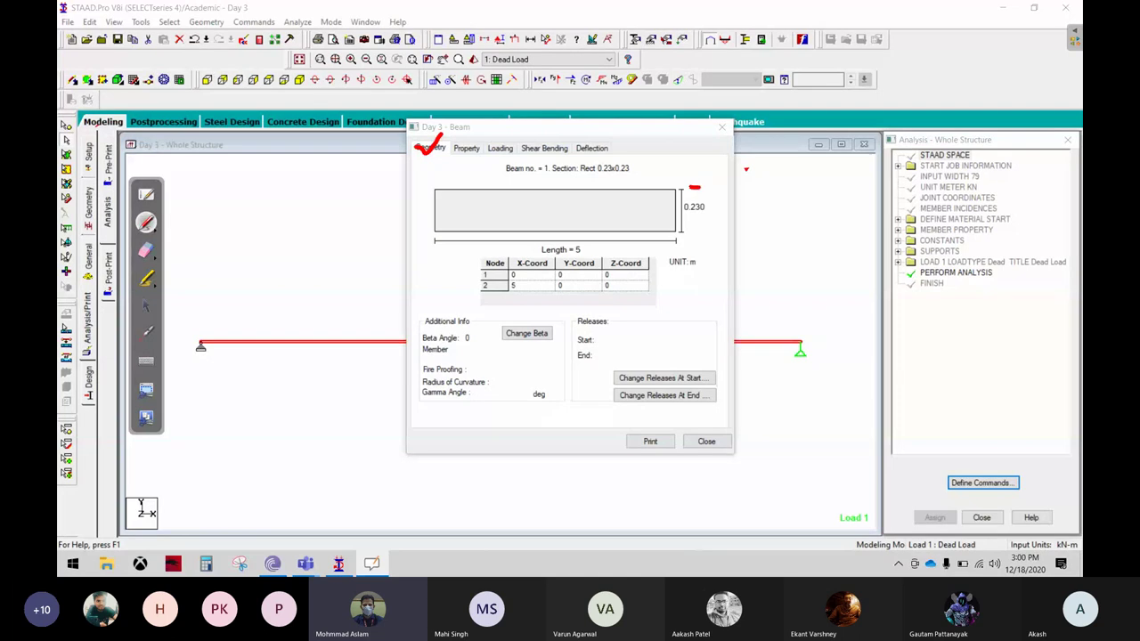
{"action": "mouse_move", "coordinate": [689, 190]}
{"action": "left_mouse_down"}
{"action": "mouse_move", "coordinate": [717, 183]}
{"action": "mouse_move", "coordinate": [711, 246]}
{"action": "mouse_move", "coordinate": [758, 238]}
{"action": "left_mouse_up"}
{"action": "mouse_move", "coordinate": [515, 253]}
{"action": "left_mouse_down"}
{"action": "mouse_move", "coordinate": [616, 237]}
{"action": "mouse_move", "coordinate": [605, 251]}
{"action": "left_mouse_up"}
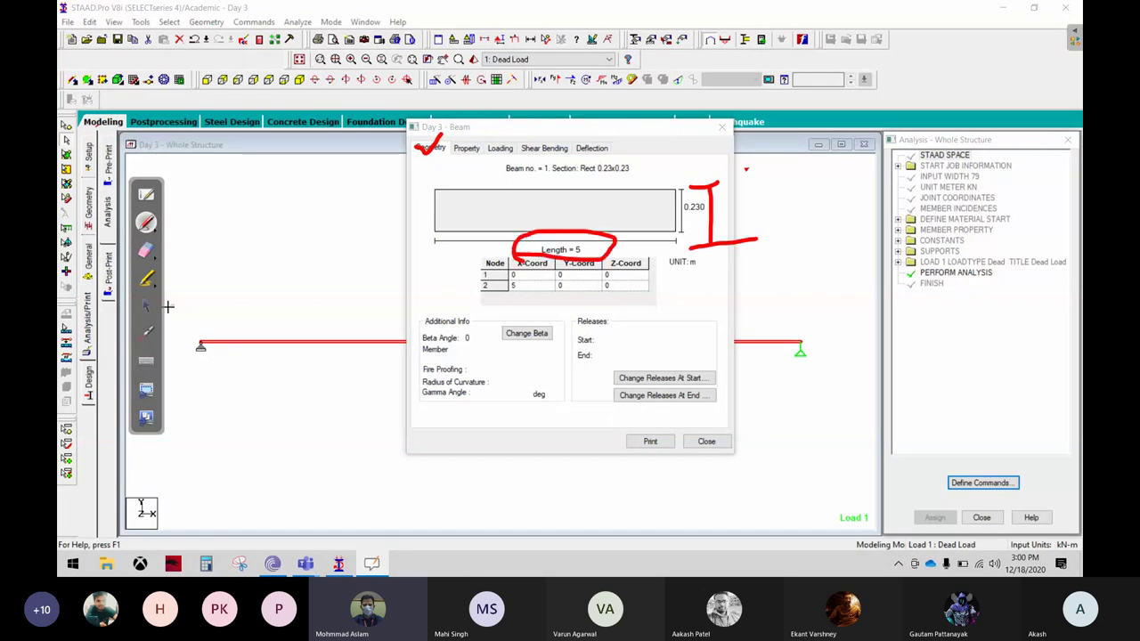
{"action": "left_click", "coordinate": [146, 305]}
Circle beam 1's section and material properties, clear the marks, and display its loading.
{"action": "left_click", "coordinate": [465, 148]}
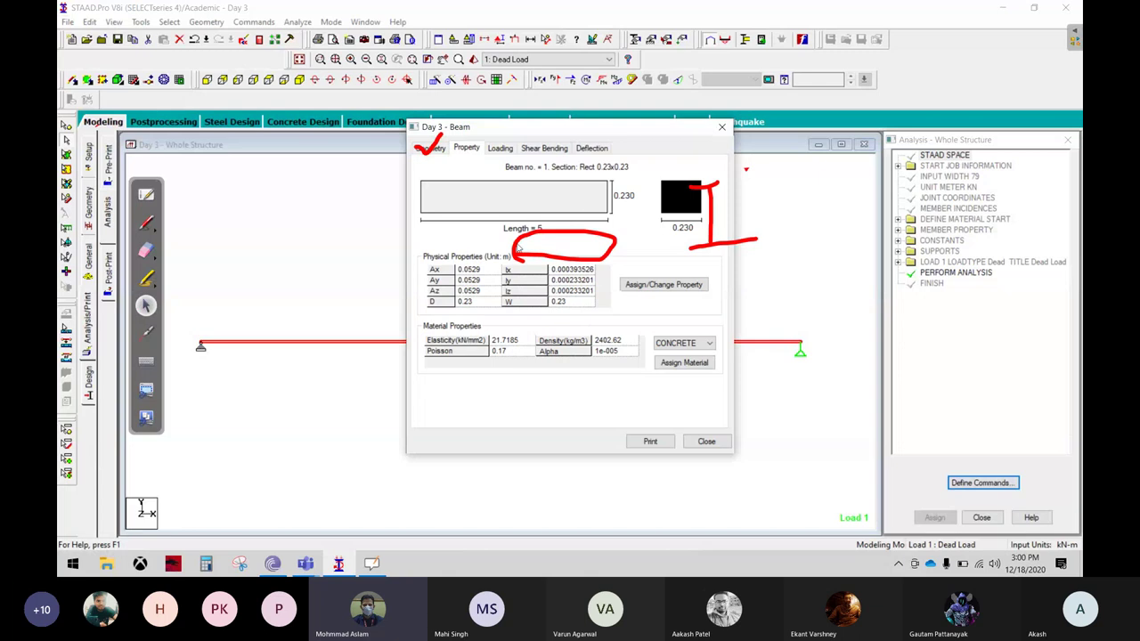
{"action": "left_click", "coordinate": [146, 222]}
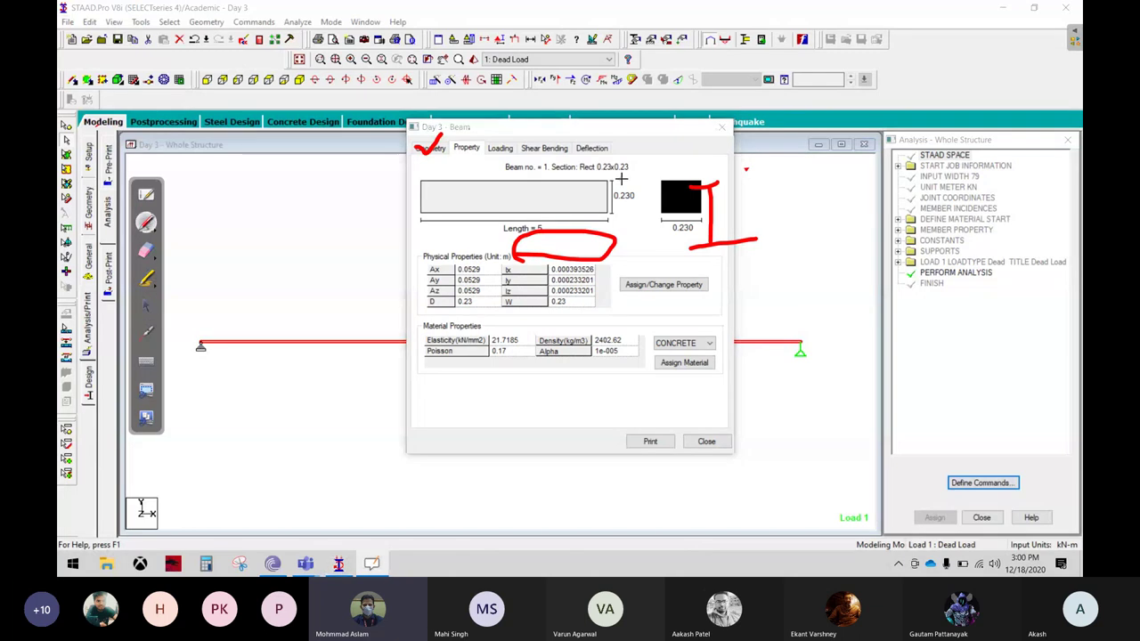
{"action": "mouse_move", "coordinate": [634, 171]}
{"action": "left_mouse_down"}
{"action": "mouse_move", "coordinate": [639, 150]}
{"action": "mouse_move", "coordinate": [486, 136]}
{"action": "mouse_move", "coordinate": [639, 161]}
{"action": "left_mouse_up"}
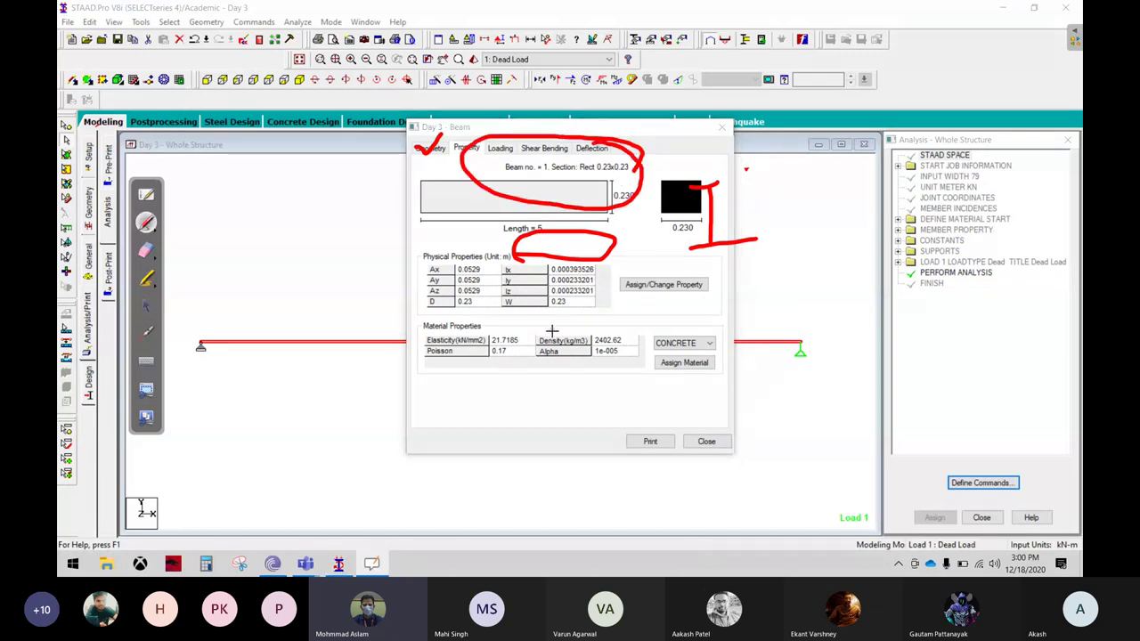
{"action": "mouse_move", "coordinate": [634, 307]}
{"action": "left_mouse_down"}
{"action": "mouse_move", "coordinate": [397, 343]}
{"action": "mouse_move", "coordinate": [639, 311]}
{"action": "left_mouse_up"}
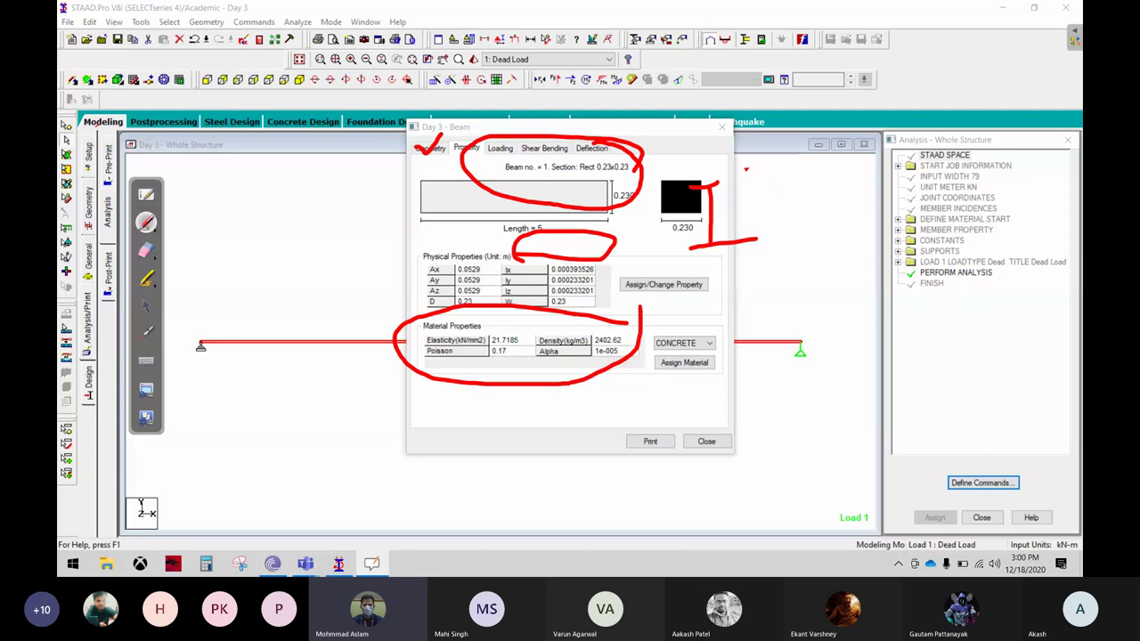
{"action": "left_click", "coordinate": [146, 250]}
{"action": "mouse_move", "coordinate": [572, 277]}
{"action": "left_mouse_down"}
{"action": "mouse_move", "coordinate": [459, 333]}
{"action": "mouse_move", "coordinate": [890, 262]}
{"action": "mouse_move", "coordinate": [601, 222]}
{"action": "mouse_move", "coordinate": [446, 174]}
{"action": "mouse_move", "coordinate": [570, 334]}
{"action": "left_mouse_up"}
{"action": "left_click", "coordinate": [146, 305]}
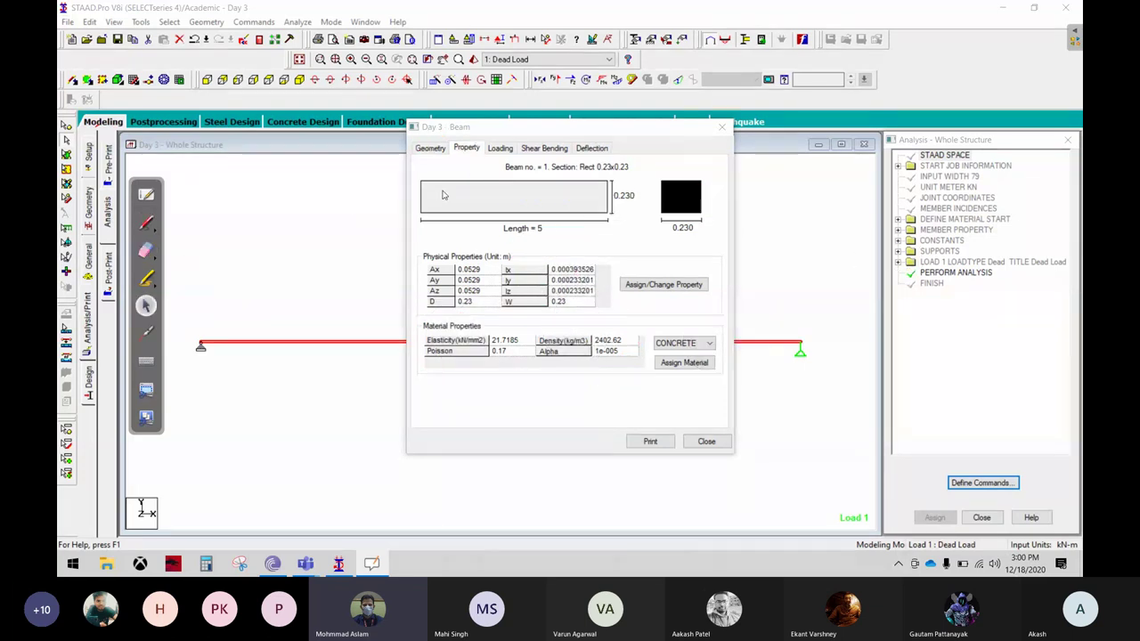
{"action": "left_click", "coordinate": [499, 149]}
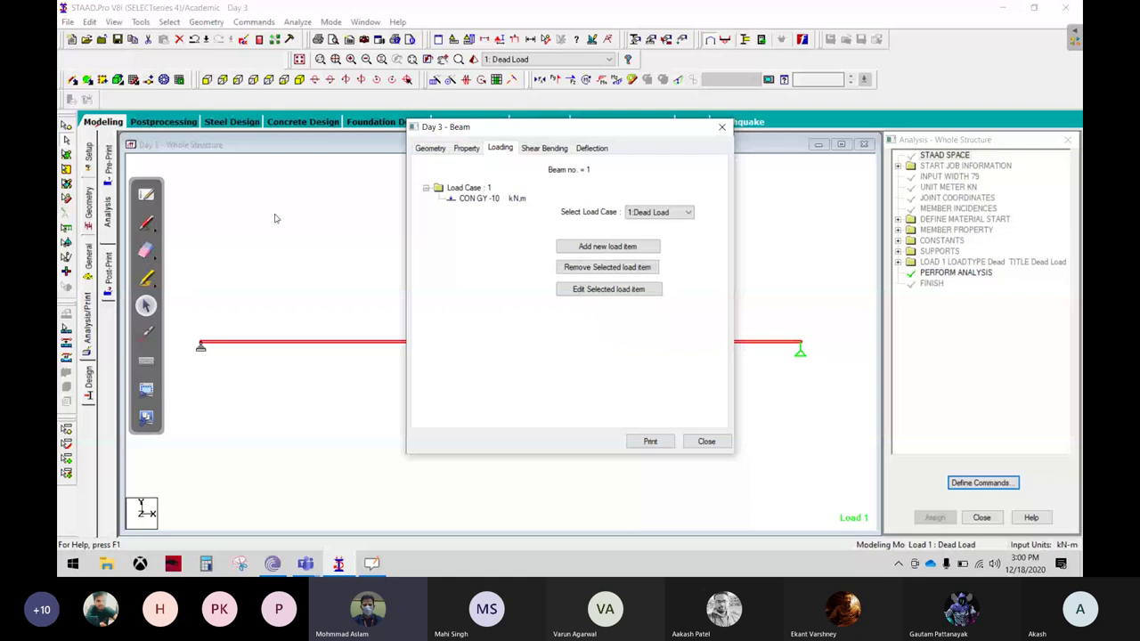
Circle the Load Case 1 entries, erase the loops, and display beam 1's shear and bending results.
{"action": "left_click", "coordinate": [146, 223]}
{"action": "mouse_move", "coordinate": [489, 220]}
{"action": "left_mouse_down"}
{"action": "mouse_move", "coordinate": [380, 169]}
{"action": "mouse_move", "coordinate": [535, 229]}
{"action": "left_mouse_up"}
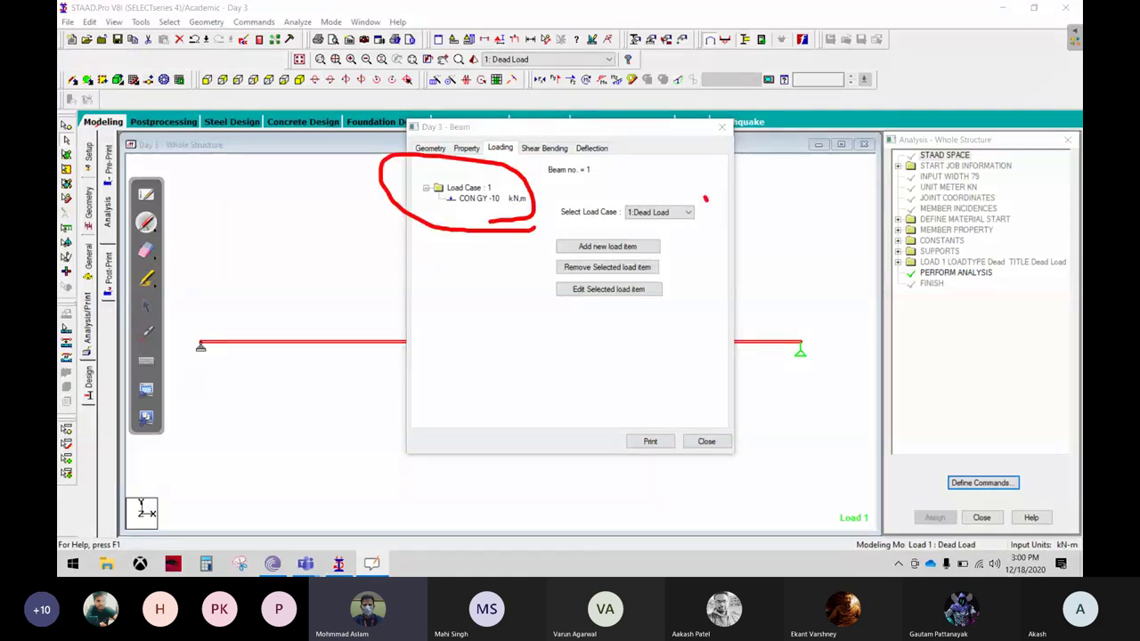
{"action": "left_click_drag", "start_coordinate": [705, 200], "coordinate": [709, 194]}
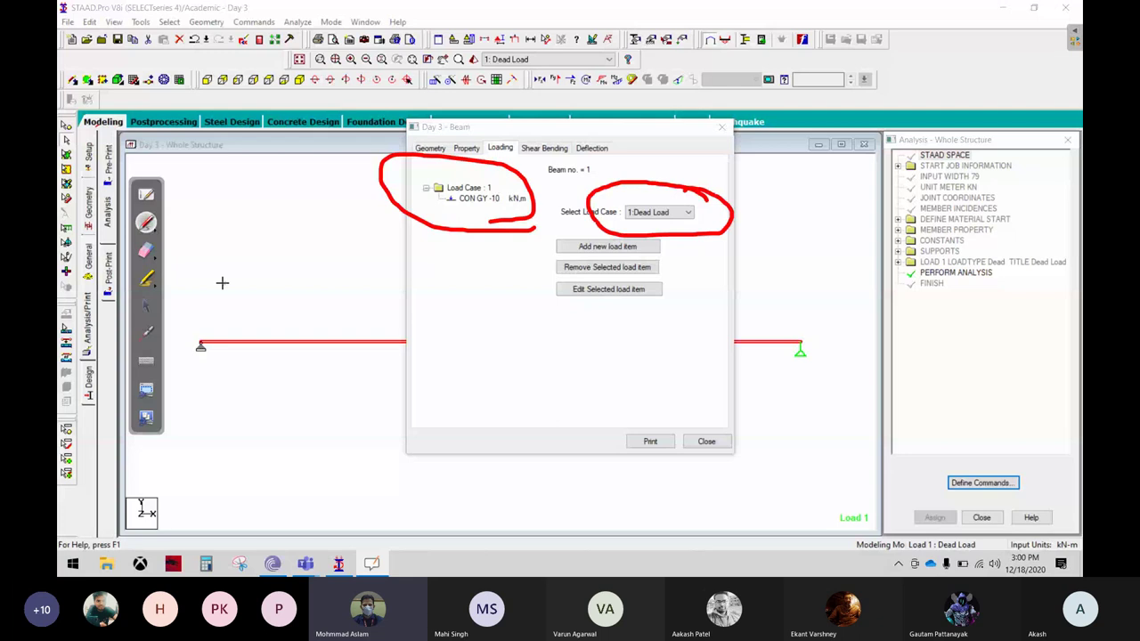
{"action": "left_click", "coordinate": [146, 250]}
{"action": "mouse_move", "coordinate": [587, 213]}
{"action": "left_mouse_down"}
{"action": "mouse_move", "coordinate": [423, 196]}
{"action": "mouse_move", "coordinate": [717, 179]}
{"action": "left_mouse_up"}
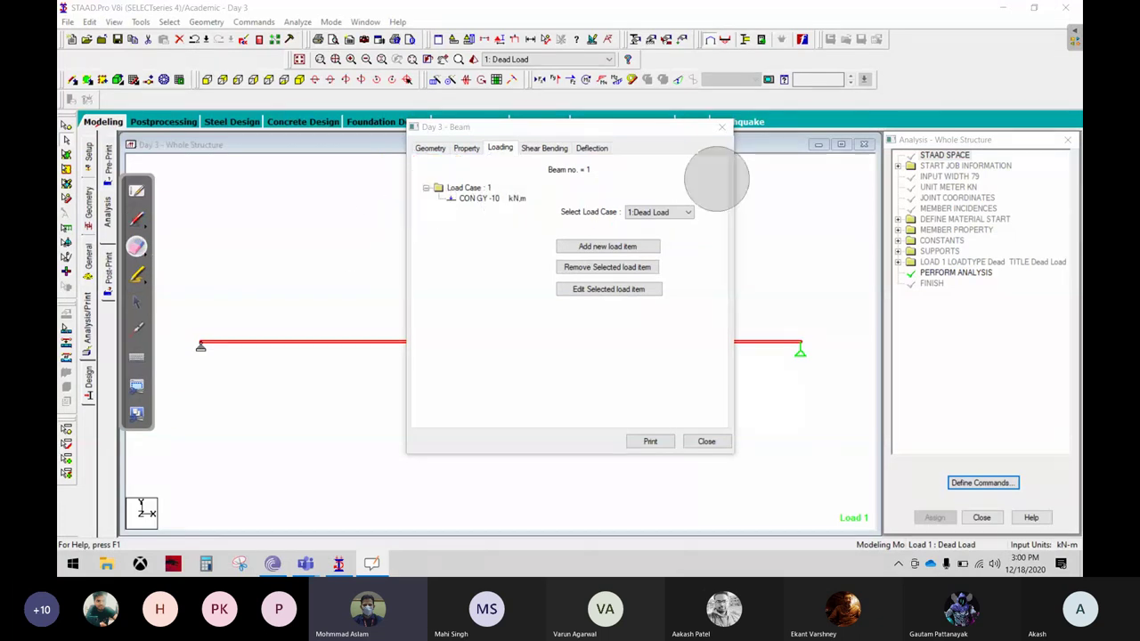
{"action": "left_click", "coordinate": [136, 302]}
{"action": "left_click", "coordinate": [551, 150]}
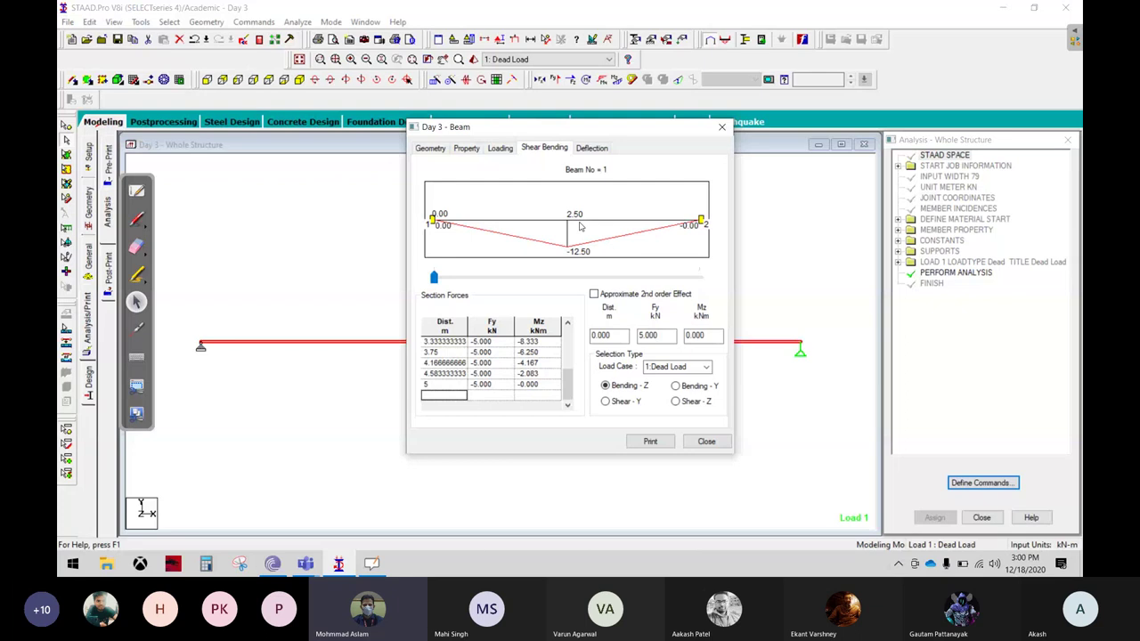
Handwrite 'F = y' and a circled 'Mz' on the screen in red ink.
{"action": "left_click", "coordinate": [136, 219]}
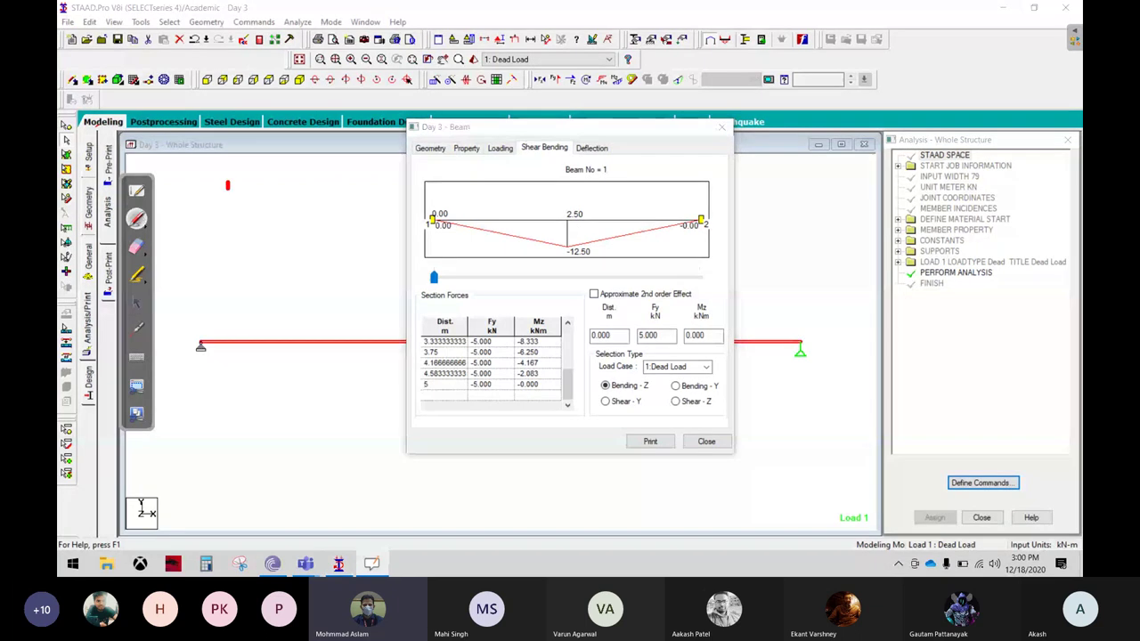
{"action": "left_click_drag", "start_coordinate": [228, 185], "coordinate": [230, 225]}
{"action": "left_click_drag", "start_coordinate": [228, 181], "coordinate": [265, 171]}
{"action": "left_click_drag", "start_coordinate": [231, 205], "coordinate": [319, 196]}
{"action": "left_click_drag", "start_coordinate": [288, 213], "coordinate": [326, 203]}
{"action": "left_click_drag", "start_coordinate": [331, 175], "coordinate": [361, 198]}
{"action": "left_click_drag", "start_coordinate": [389, 203], "coordinate": [354, 237]}
{"action": "left_click_drag", "start_coordinate": [228, 284], "coordinate": [232, 342]}
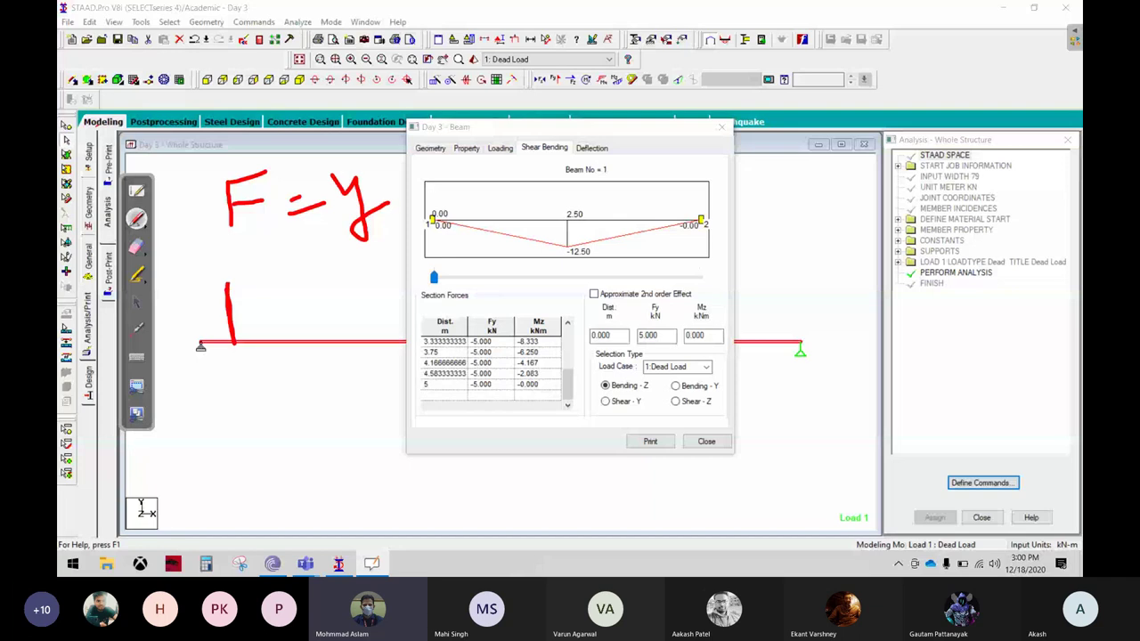
{"action": "left_click_drag", "start_coordinate": [233, 285], "coordinate": [287, 331]}
{"action": "left_click_drag", "start_coordinate": [307, 287], "coordinate": [338, 316]}
{"action": "mouse_move", "coordinate": [326, 353]}
{"action": "left_mouse_down"}
{"action": "mouse_move", "coordinate": [191, 307]}
{"action": "mouse_move", "coordinate": [264, 358]}
{"action": "mouse_move", "coordinate": [322, 359]}
{"action": "left_mouse_up"}
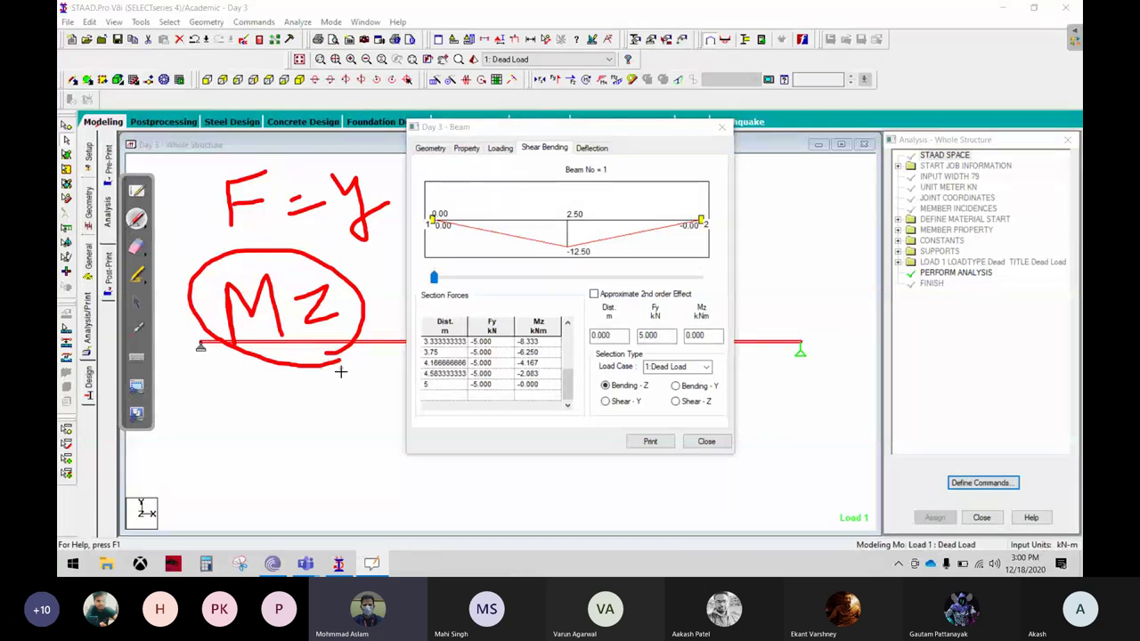
Circle the bending-about-Z option, trace the moment diagram, then show Shear-Y at +5.00/-5.00 kN.
{"action": "left_click_drag", "start_coordinate": [583, 378], "coordinate": [660, 386]}
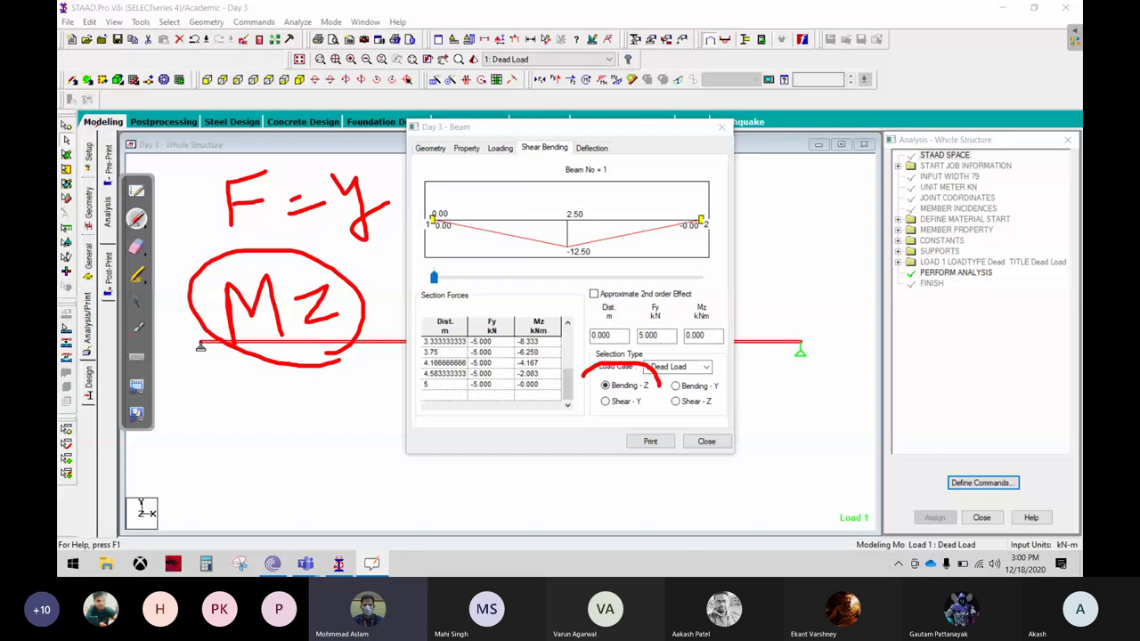
{"action": "left_click_drag", "start_coordinate": [583, 378], "coordinate": [670, 392]}
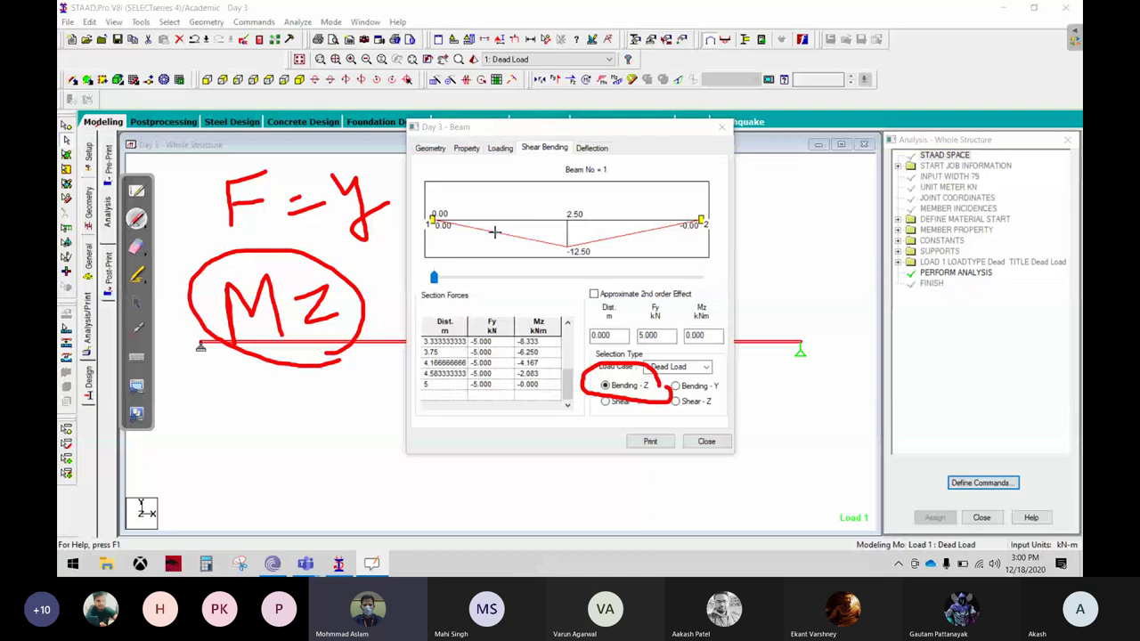
{"action": "left_click_drag", "start_coordinate": [431, 217], "coordinate": [684, 222]}
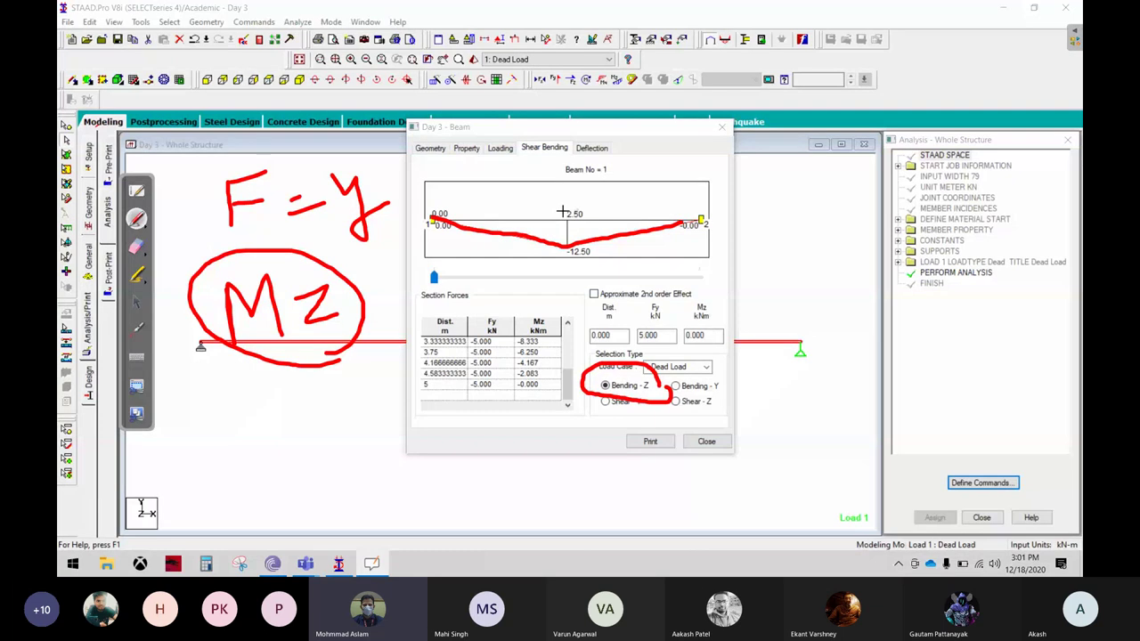
{"action": "left_click", "coordinate": [136, 247]}
{"action": "left_click_drag", "start_coordinate": [623, 392], "coordinate": [579, 329]}
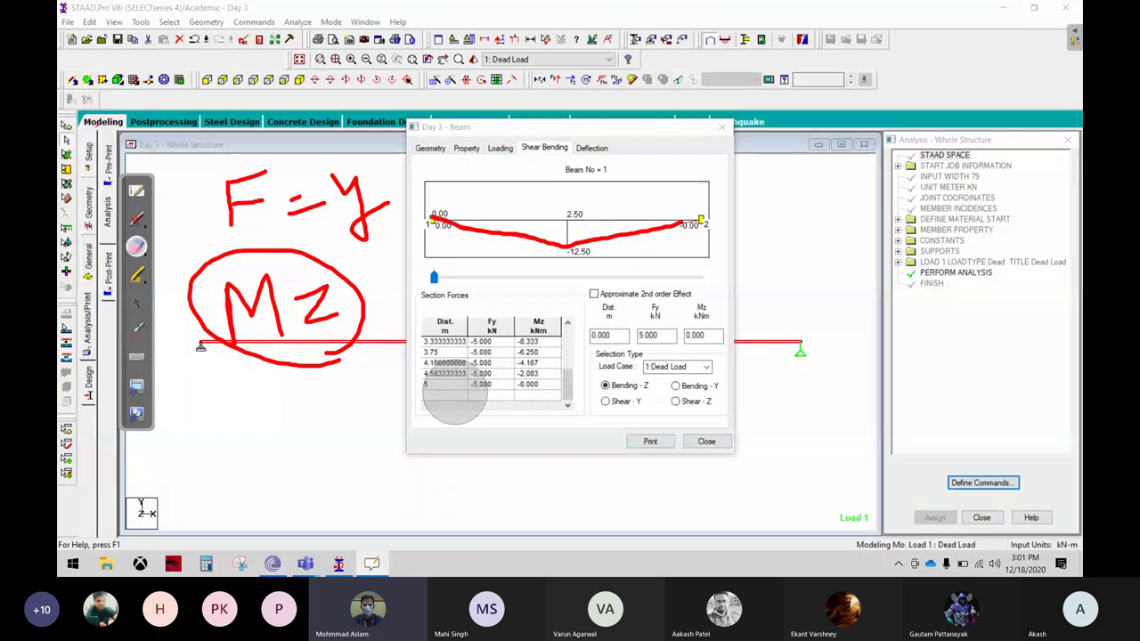
{"action": "left_click", "coordinate": [136, 302]}
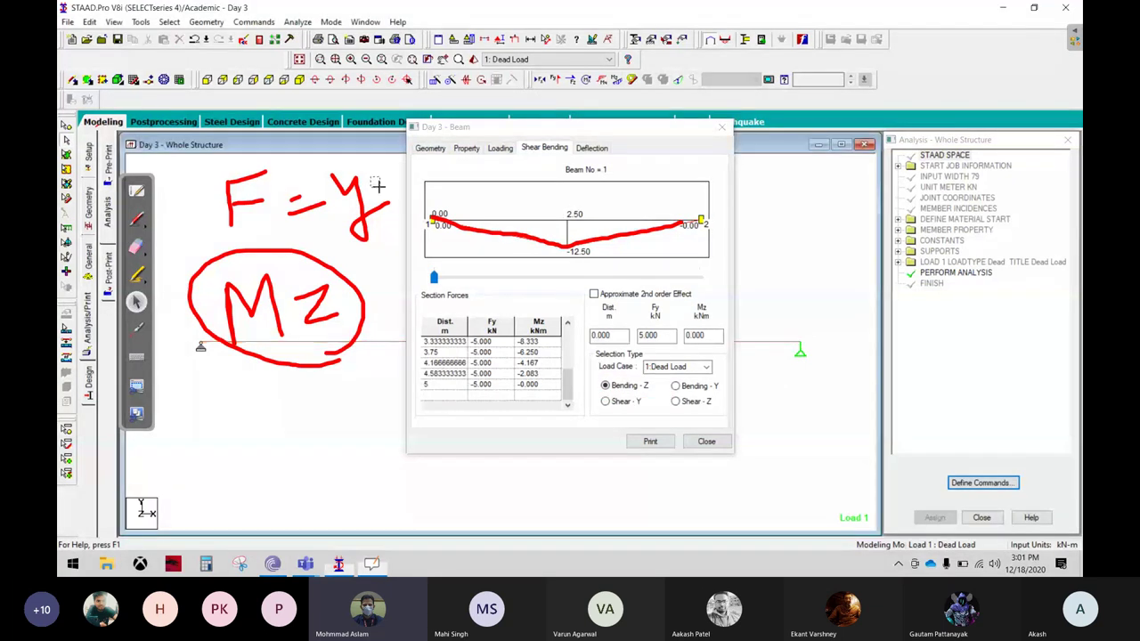
{"action": "left_click", "coordinate": [605, 402]}
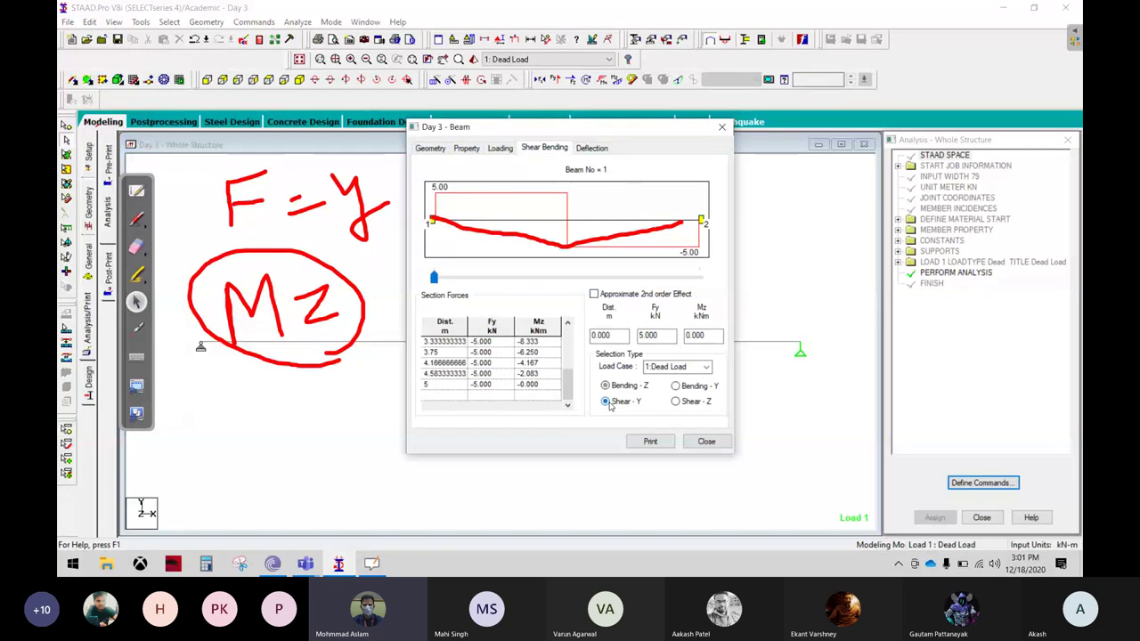
{"action": "left_click", "coordinate": [136, 247]}
{"action": "left_click", "coordinate": [566, 242]}
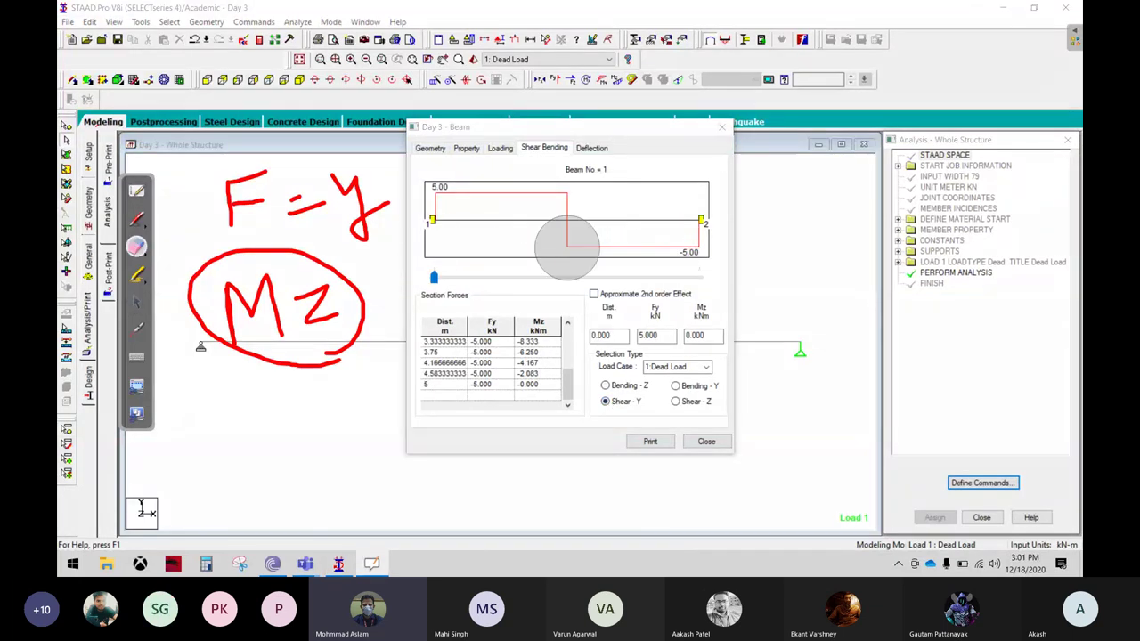
{"action": "left_click", "coordinate": [137, 302]}
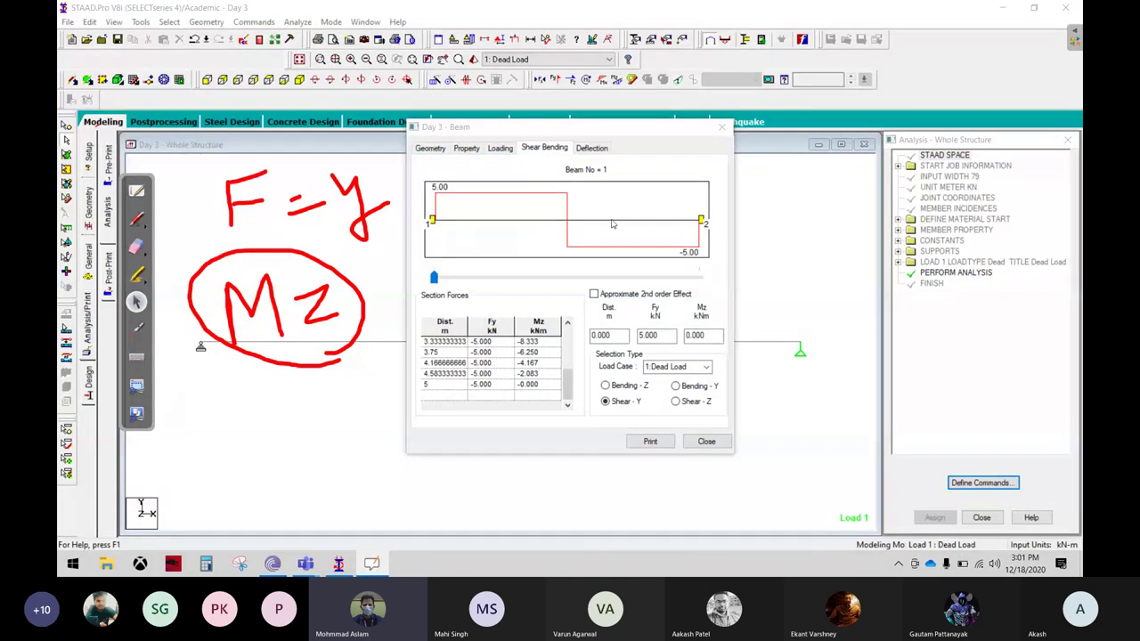
Show beam 1's deflection results and sketch a downward y arrow with a sagging curve.
{"action": "left_click", "coordinate": [591, 148]}
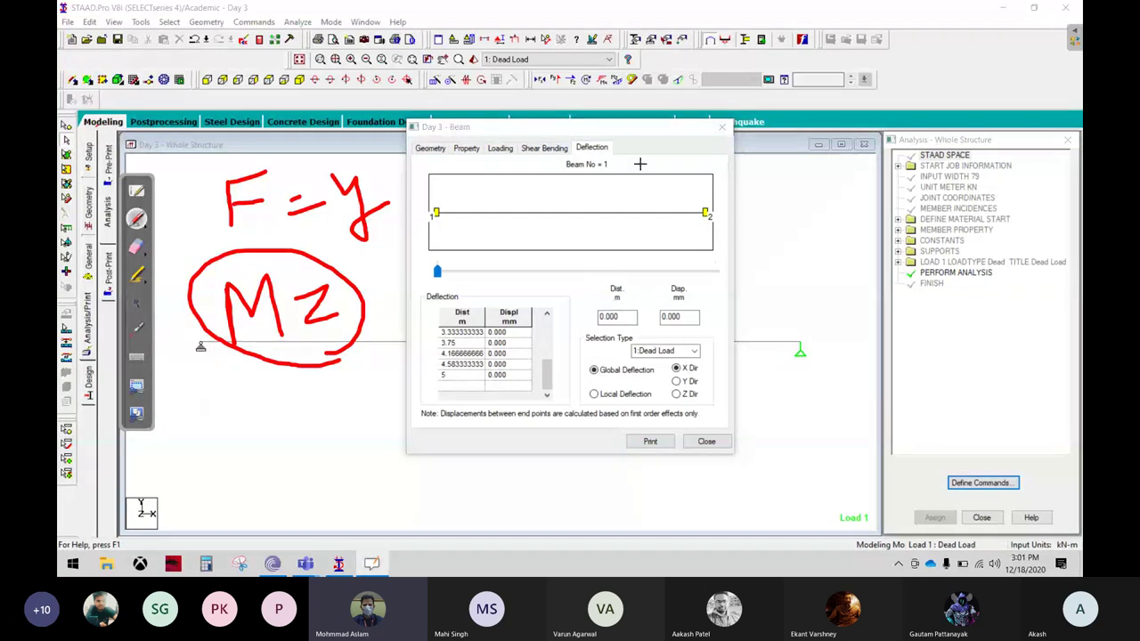
{"action": "mouse_move", "coordinate": [566, 163]}
{"action": "left_mouse_down"}
{"action": "mouse_move", "coordinate": [413, 242]}
{"action": "mouse_move", "coordinate": [543, 163]}
{"action": "left_mouse_up"}
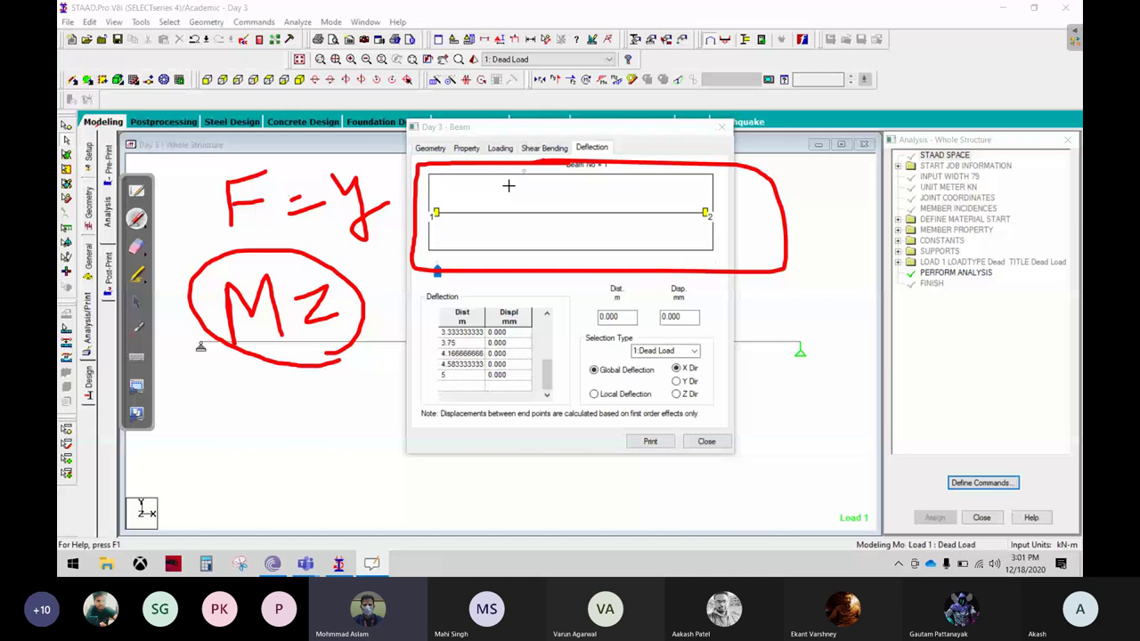
{"action": "left_click_drag", "start_coordinate": [360, 405], "coordinate": [953, 424]}
{"action": "left_click_drag", "start_coordinate": [640, 288], "coordinate": [648, 424]}
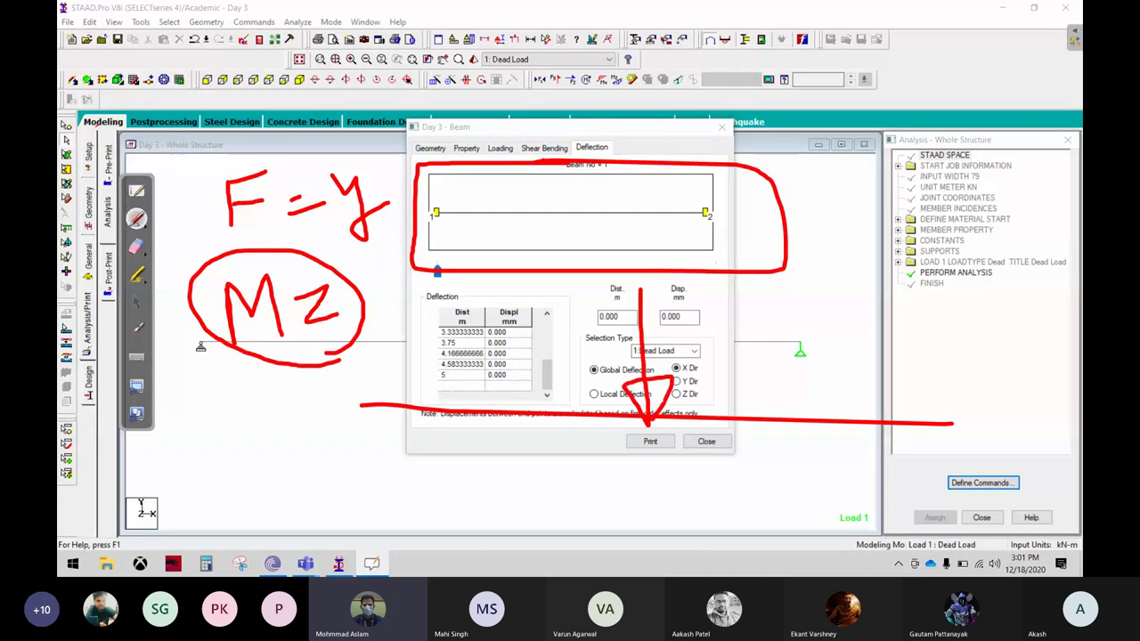
{"action": "left_click_drag", "start_coordinate": [694, 343], "coordinate": [841, 332]}
{"action": "mouse_move", "coordinate": [354, 391]}
{"action": "left_mouse_down"}
{"action": "mouse_move", "coordinate": [890, 492]}
{"action": "mouse_move", "coordinate": [975, 432]}
{"action": "left_mouse_up"}
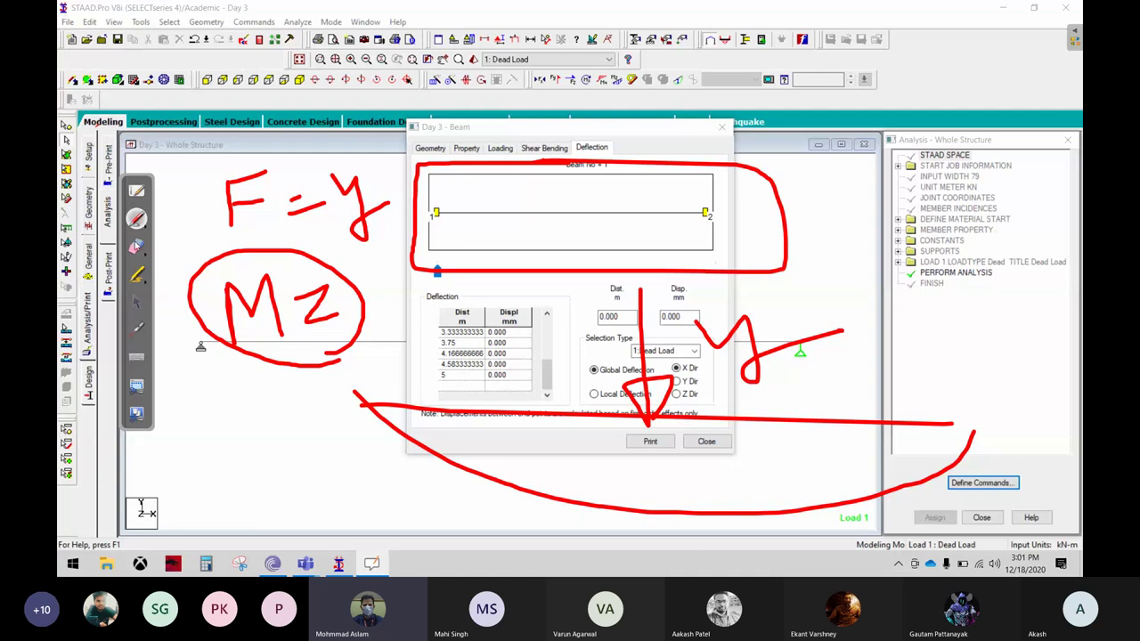
Erase the sketch, display global Y deflection (-5.142 mm mid-span), and close the beam details.
{"action": "left_click", "coordinate": [136, 246]}
{"action": "left_click_drag", "start_coordinate": [641, 303], "coordinate": [752, 356]}
{"action": "mouse_move", "coordinate": [374, 401]}
{"action": "left_mouse_down"}
{"action": "mouse_move", "coordinate": [330, 419]}
{"action": "mouse_move", "coordinate": [845, 481]}
{"action": "mouse_move", "coordinate": [756, 510]}
{"action": "left_mouse_up"}
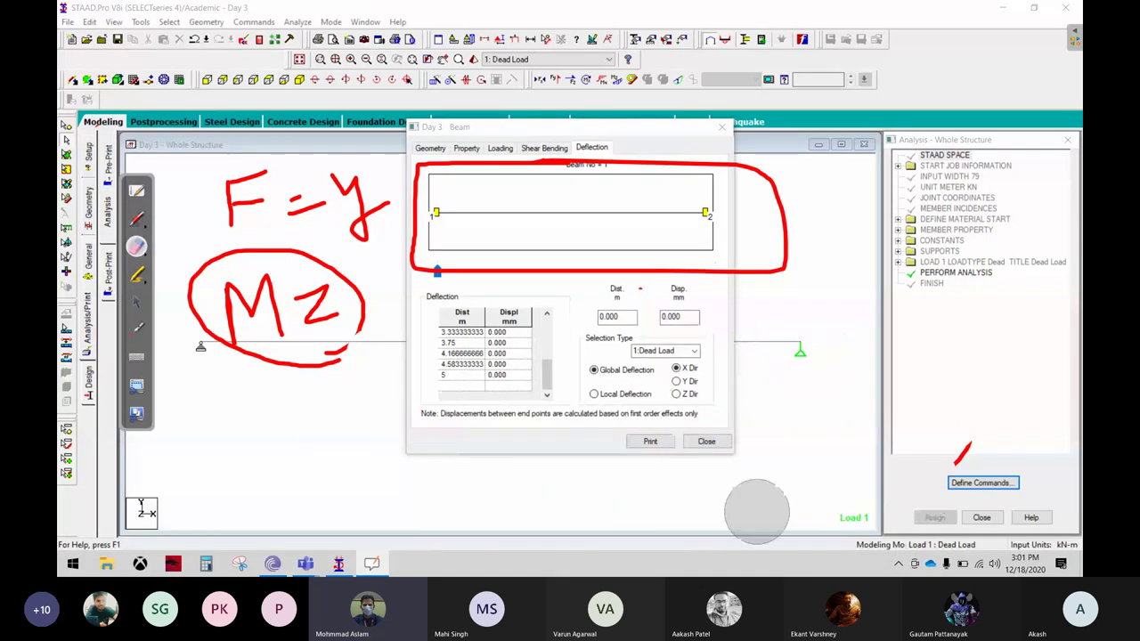
{"action": "left_click", "coordinate": [136, 302]}
{"action": "left_click", "coordinate": [676, 381]}
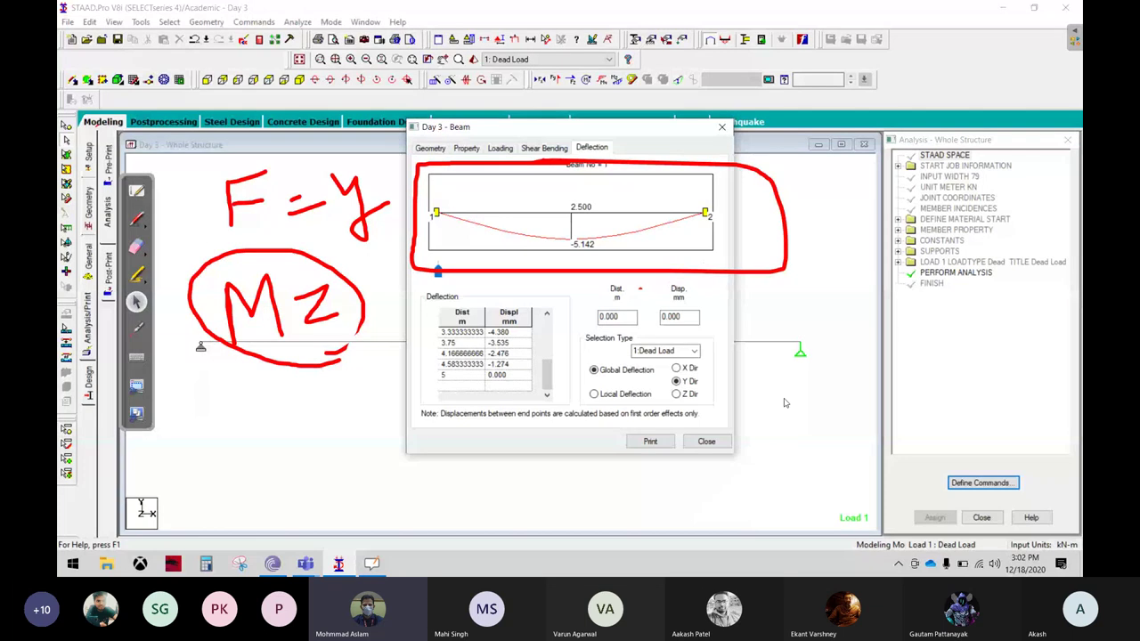
{"action": "left_click", "coordinate": [706, 441]}
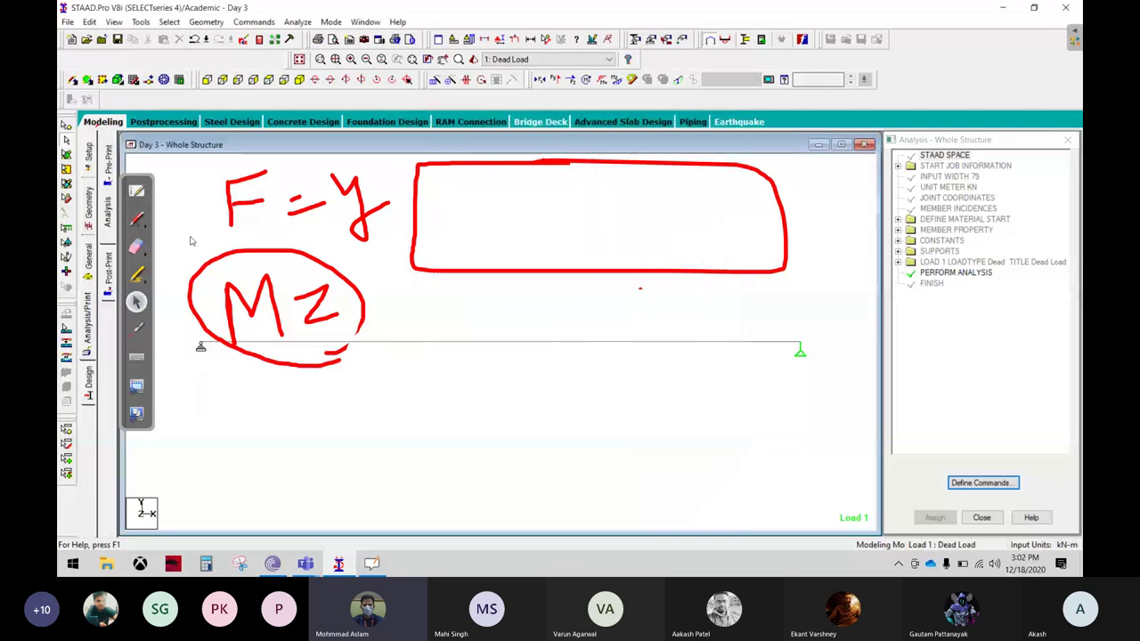
Erase the F = y and Mz notes and rerun the analysis, closing the 0-error report.
{"action": "mouse_move", "coordinate": [604, 162]}
{"action": "left_mouse_down"}
{"action": "mouse_move", "coordinate": [329, 167]}
{"action": "mouse_move", "coordinate": [255, 361]}
{"action": "left_mouse_up"}
{"action": "left_click", "coordinate": [136, 301]}
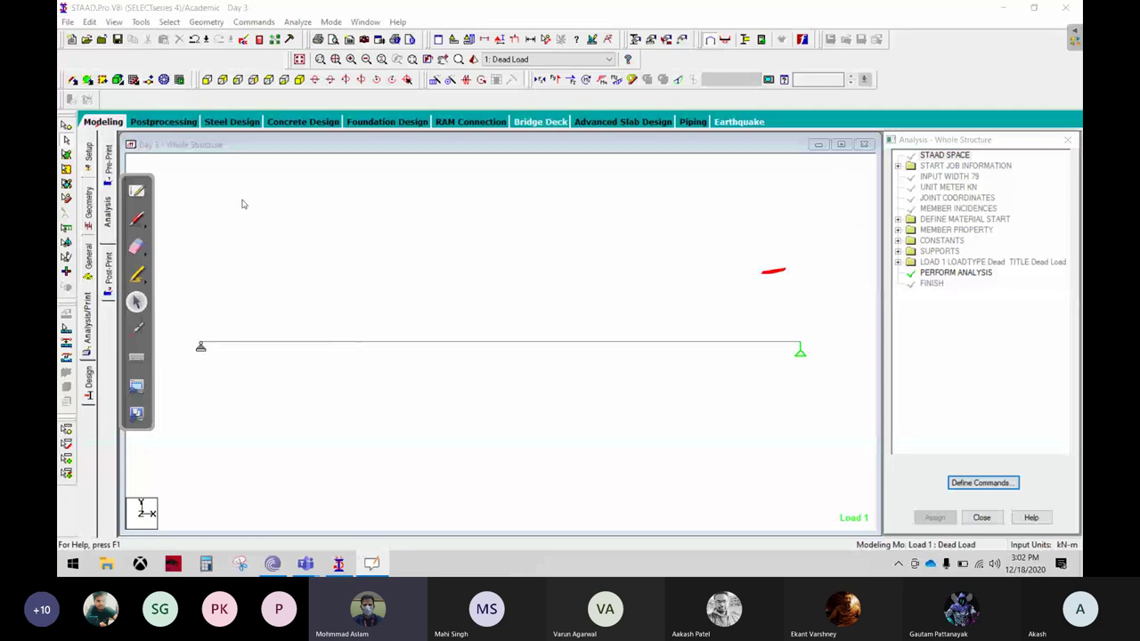
{"action": "left_click", "coordinate": [297, 22]}
{"action": "left_click", "coordinate": [321, 38]}
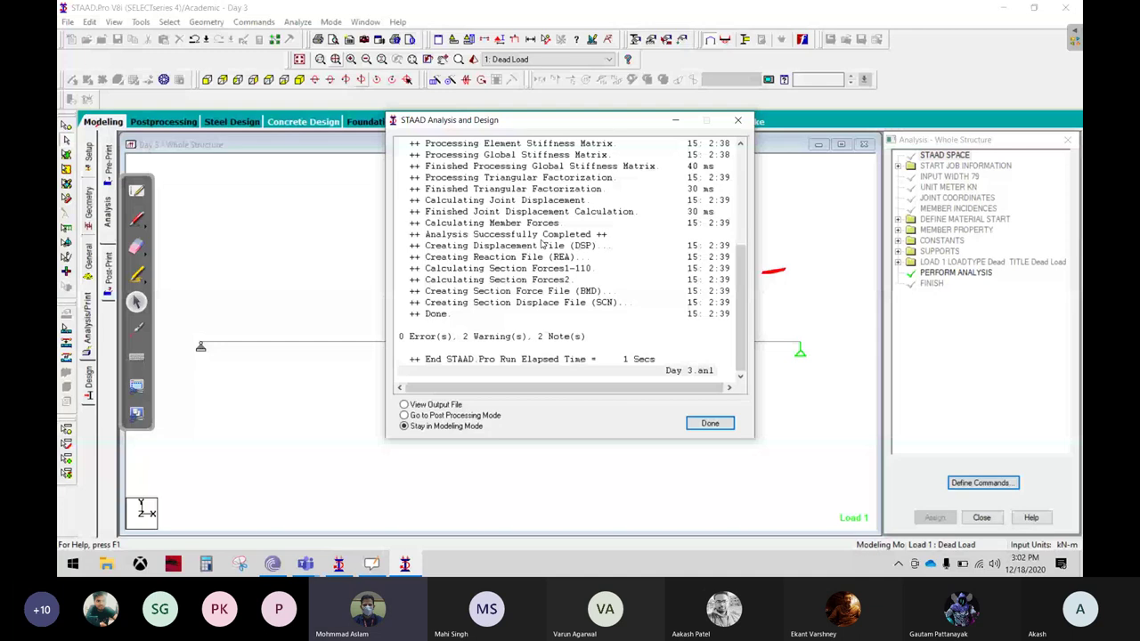
{"action": "left_click", "coordinate": [709, 424]}
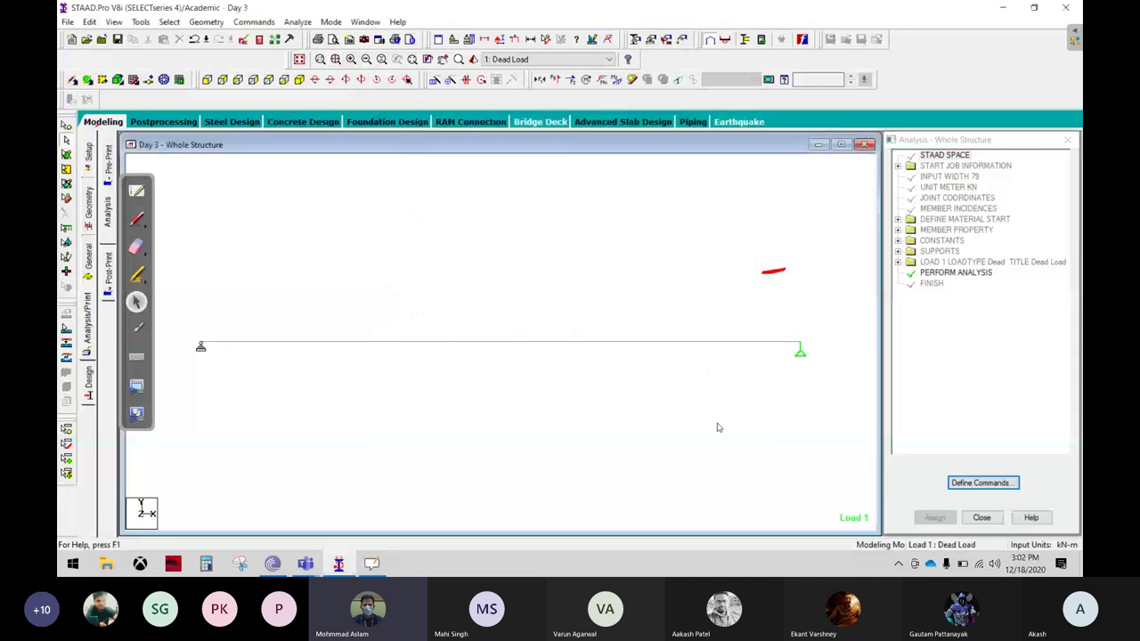
Remove the red circle around the right support and bring the OpenBoard whiteboard back up.
{"action": "left_click", "coordinate": [138, 247]}
{"action": "left_click", "coordinate": [771, 271]}
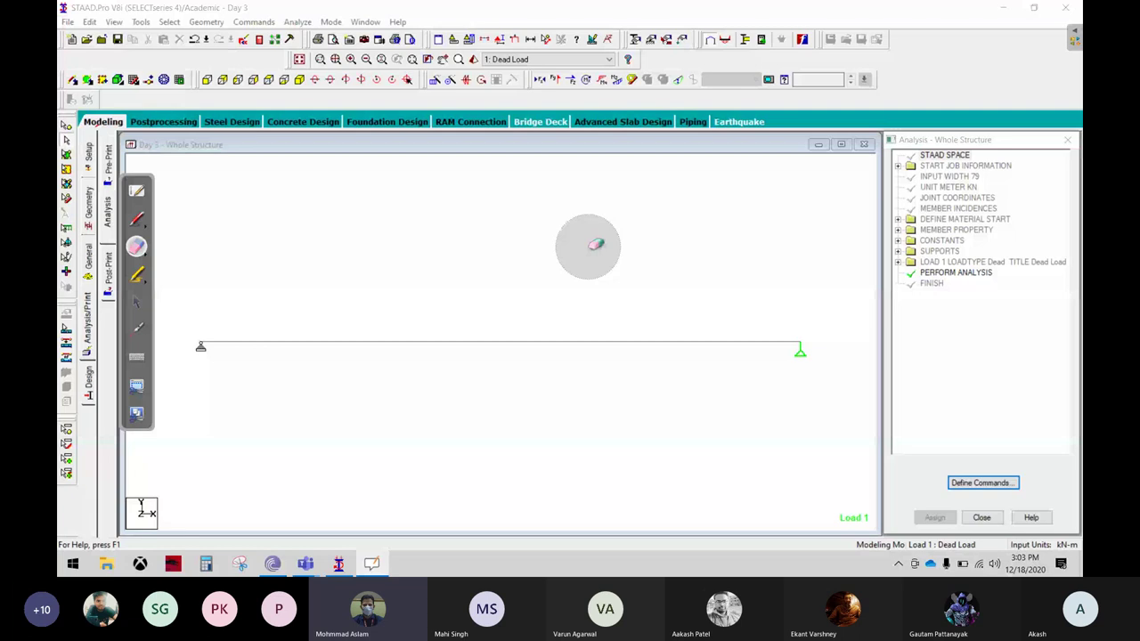
{"action": "left_click", "coordinate": [136, 302]}
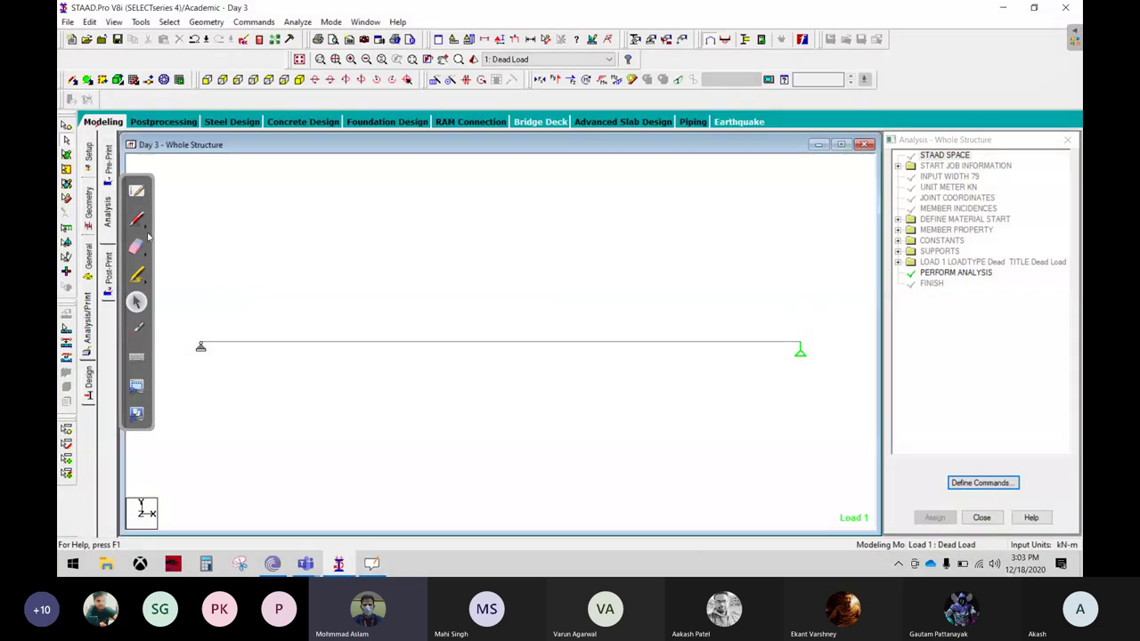
{"action": "left_click", "coordinate": [137, 218]}
{"action": "mouse_move", "coordinate": [808, 274]}
{"action": "left_mouse_down"}
{"action": "mouse_move", "coordinate": [734, 384]}
{"action": "mouse_move", "coordinate": [804, 267]}
{"action": "left_mouse_up"}
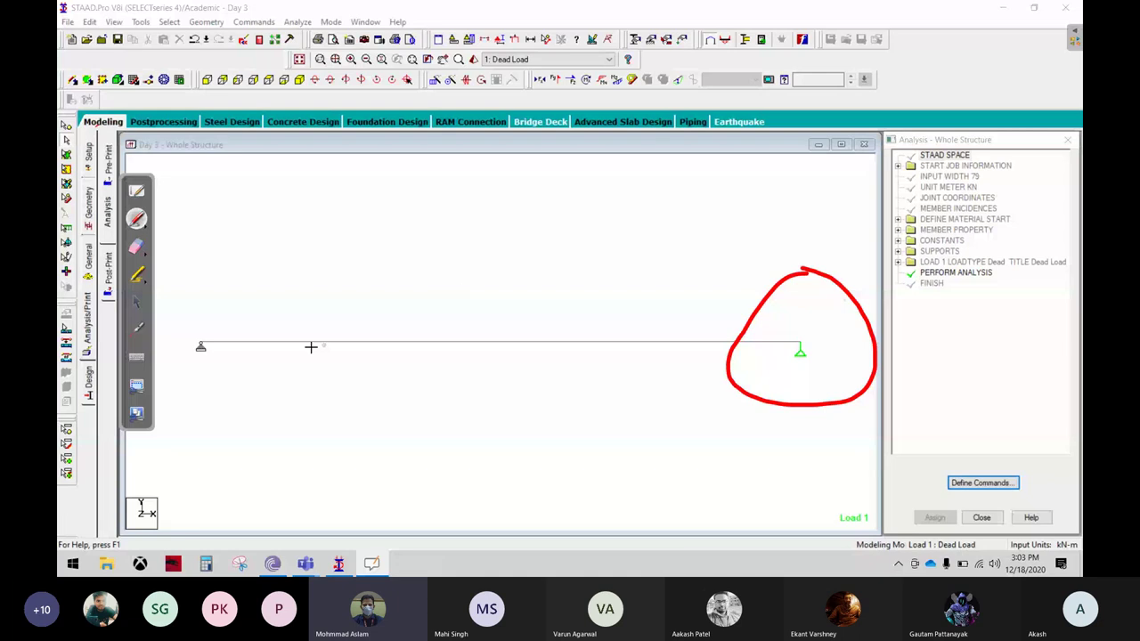
{"action": "left_click", "coordinate": [137, 302]}
{"action": "left_click", "coordinate": [532, 294]}
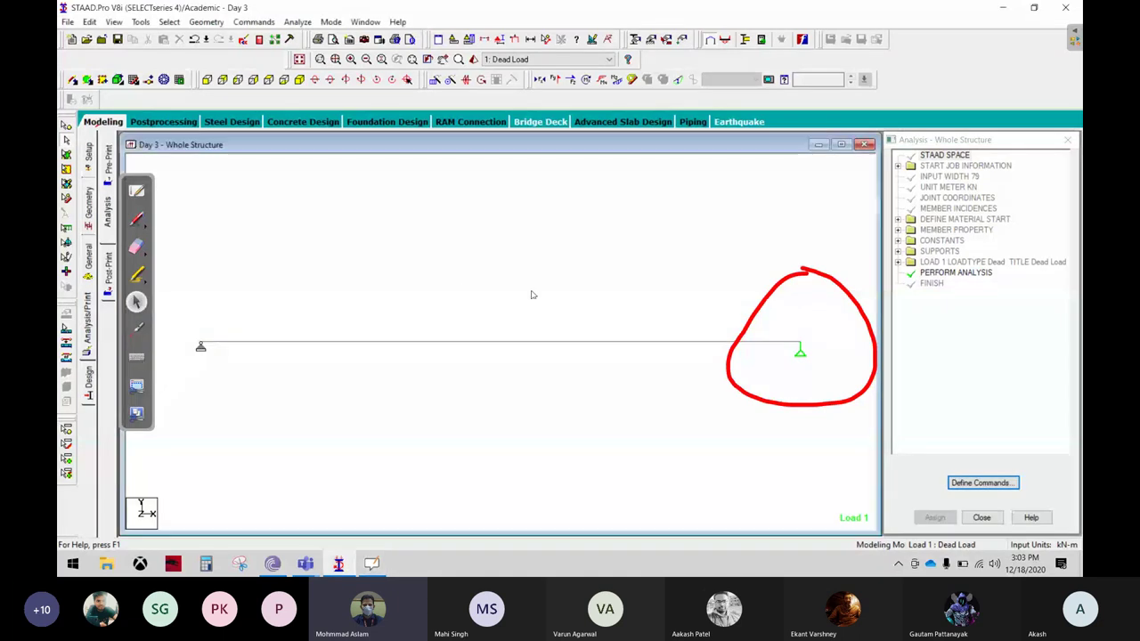
{"action": "mouse_move", "coordinate": [801, 267]}
{"action": "left_mouse_down"}
{"action": "mouse_move", "coordinate": [890, 297]}
{"action": "mouse_move", "coordinate": [730, 369]}
{"action": "left_mouse_up"}
{"action": "left_click", "coordinate": [137, 302]}
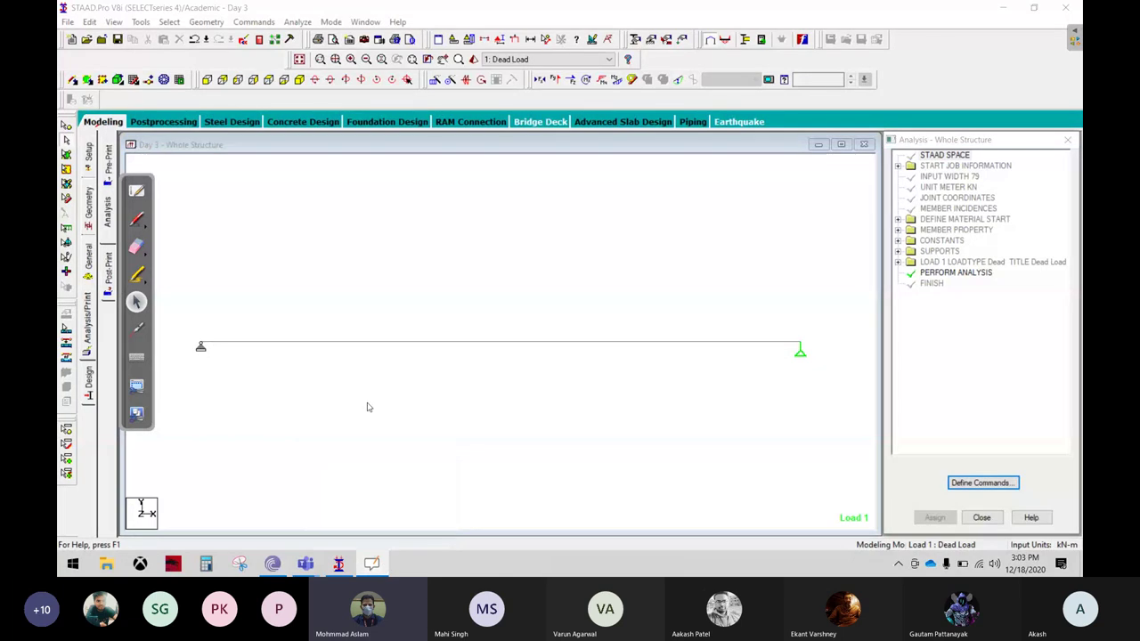
{"action": "left_click", "coordinate": [372, 562]}
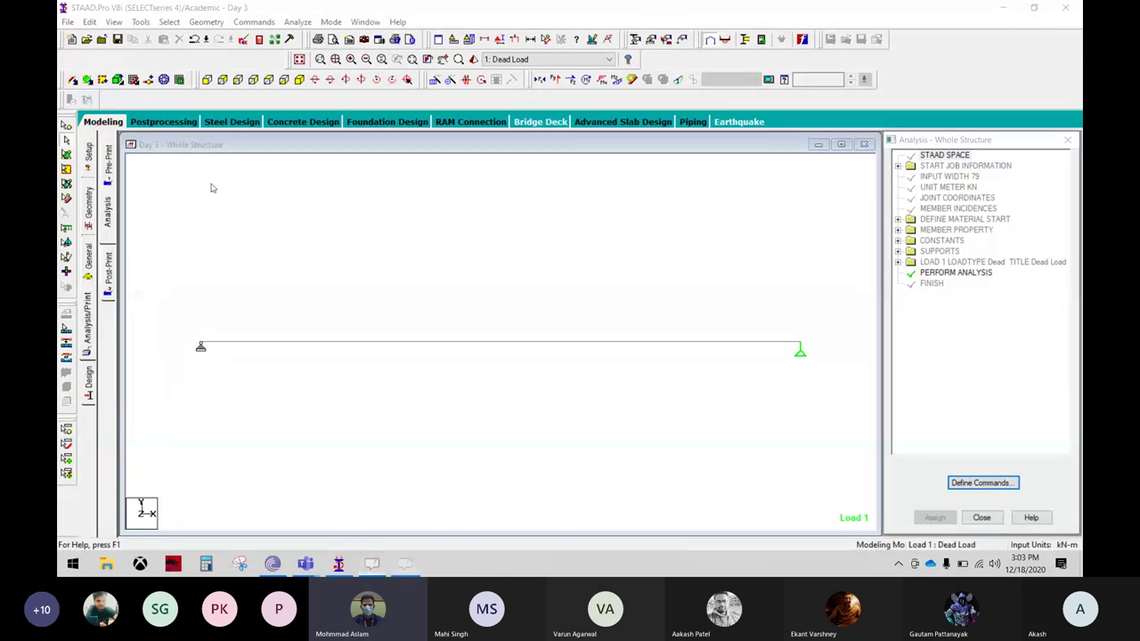
{"action": "left_click", "coordinate": [371, 562]}
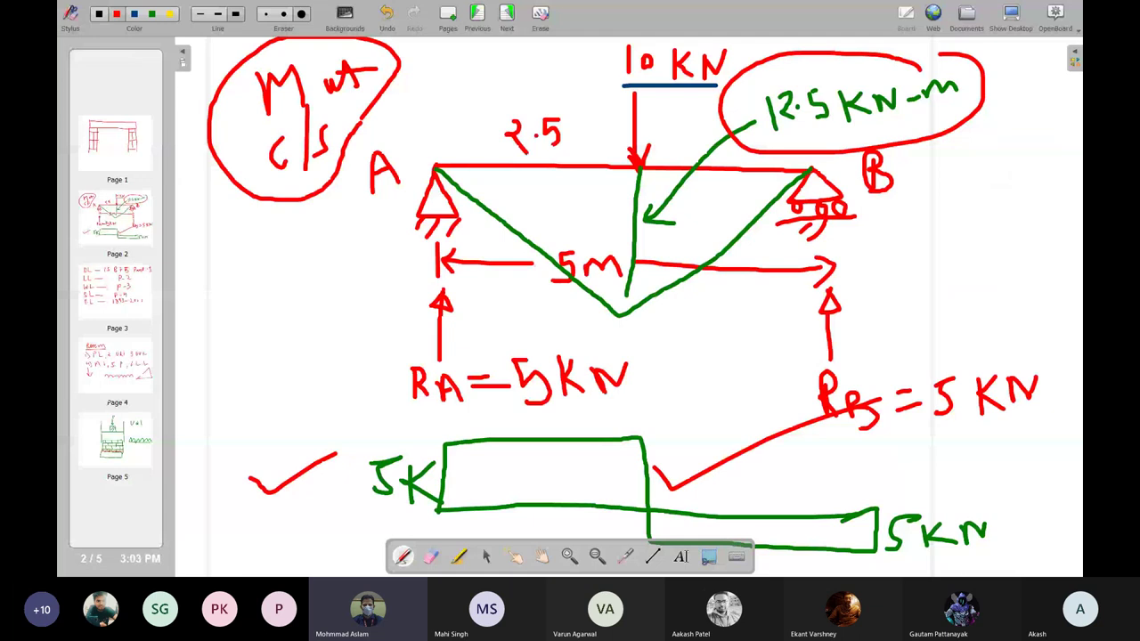
On a new page in red ink, draw a beam with both ends hatched as fixed supports.
{"action": "left_click", "coordinate": [447, 13]}
{"action": "left_click", "coordinate": [277, 14]}
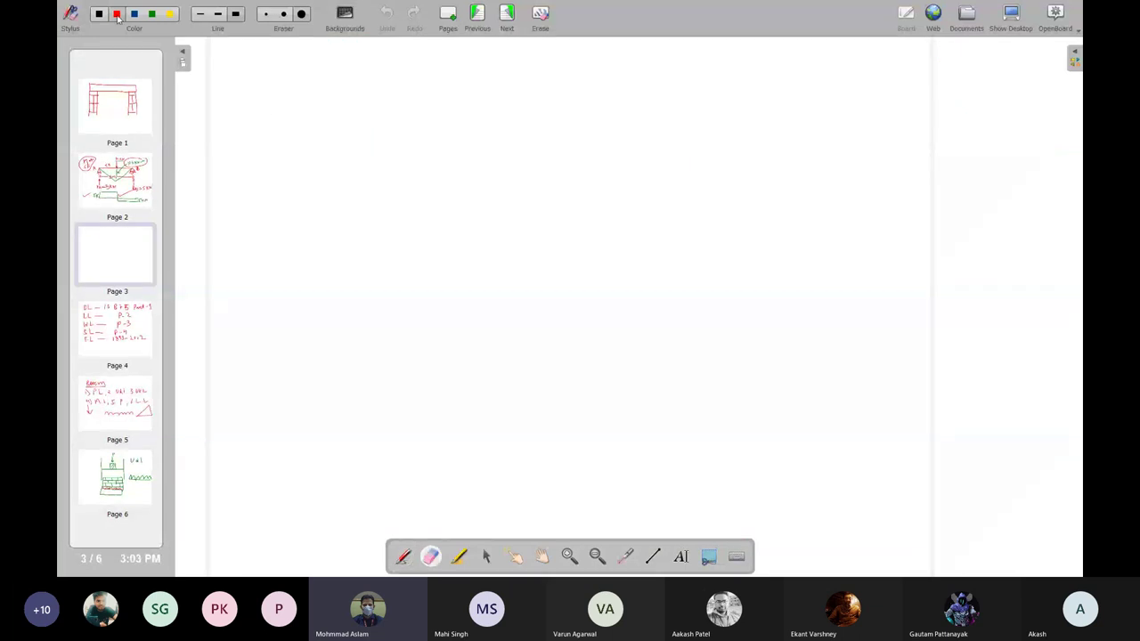
{"action": "left_click", "coordinate": [117, 13]}
{"action": "mouse_move", "coordinate": [339, 216]}
{"action": "left_mouse_down"}
{"action": "mouse_move", "coordinate": [802, 214]}
{"action": "mouse_move", "coordinate": [808, 245]}
{"action": "left_mouse_up"}
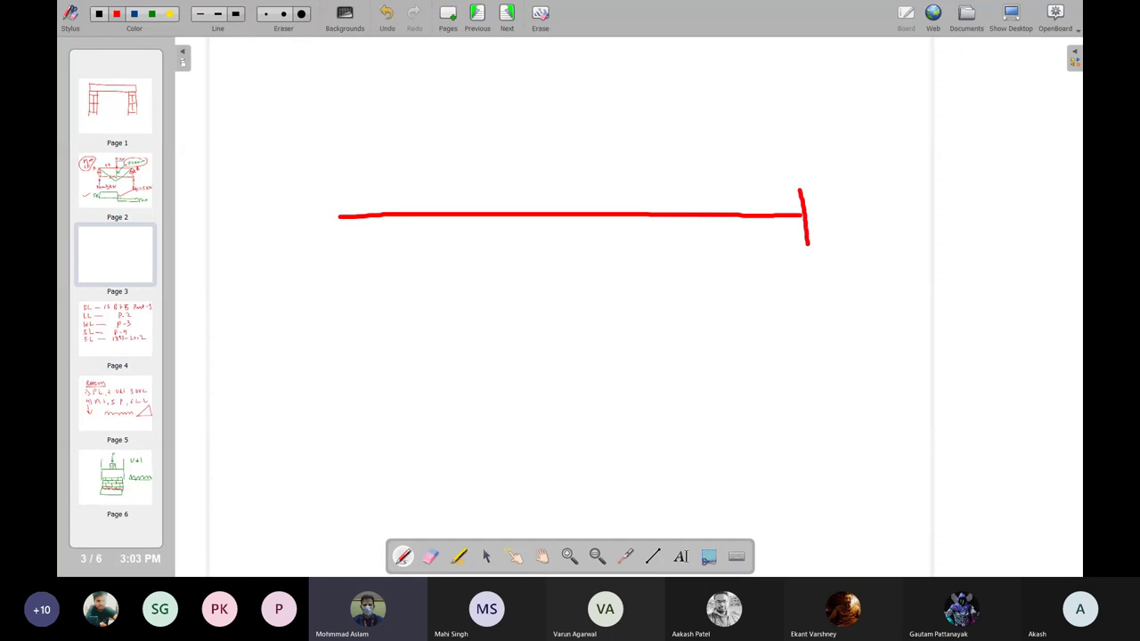
{"action": "left_click_drag", "start_coordinate": [811, 184], "coordinate": [810, 231]}
{"action": "left_click_drag", "start_coordinate": [815, 186], "coordinate": [806, 210]}
{"action": "left_click_drag", "start_coordinate": [339, 184], "coordinate": [340, 253]}
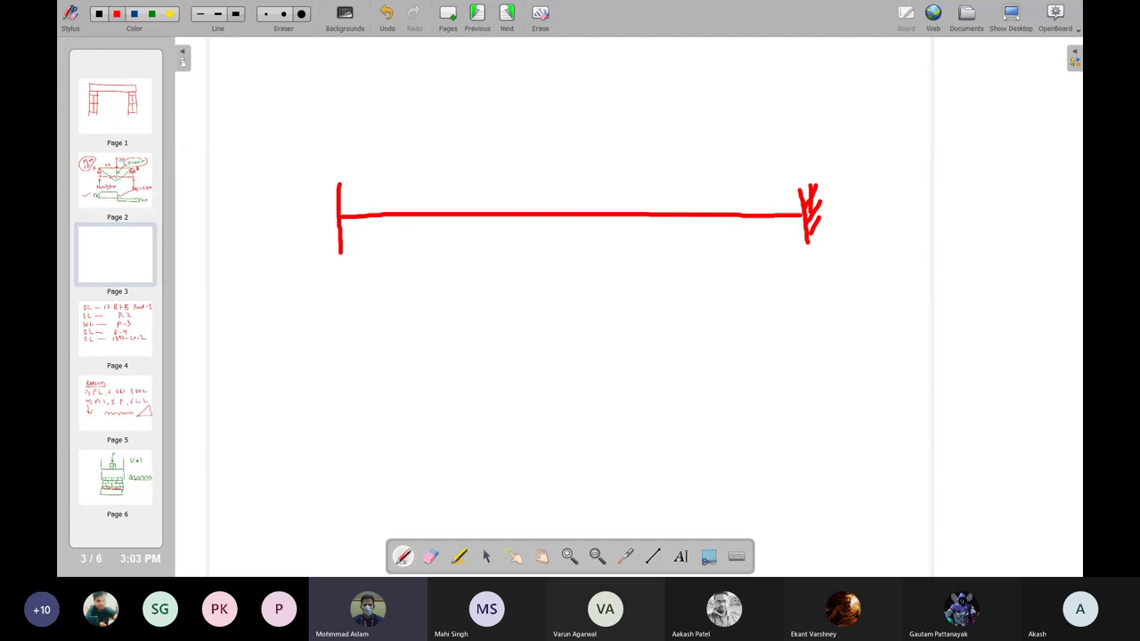
{"action": "mouse_move", "coordinate": [323, 190]}
{"action": "left_mouse_down"}
{"action": "mouse_move", "coordinate": [336, 203]}
{"action": "mouse_move", "coordinate": [324, 209]}
{"action": "mouse_move", "coordinate": [340, 253]}
{"action": "left_mouse_up"}
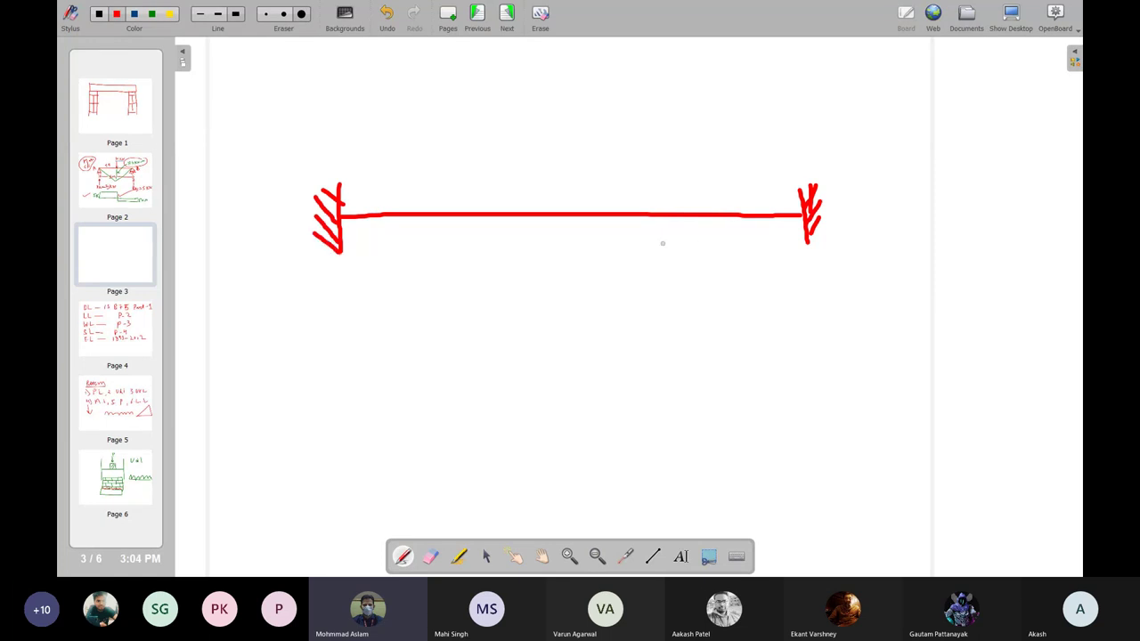
Dimension the beam span as 1.75 m, erasing a mistaken 7.
{"action": "mouse_move", "coordinate": [327, 273]}
{"action": "left_mouse_down"}
{"action": "mouse_move", "coordinate": [330, 306]}
{"action": "mouse_move", "coordinate": [332, 289]}
{"action": "mouse_move", "coordinate": [358, 309]}
{"action": "mouse_move", "coordinate": [519, 270]}
{"action": "mouse_move", "coordinate": [509, 310]}
{"action": "mouse_move", "coordinate": [513, 291]}
{"action": "left_mouse_up"}
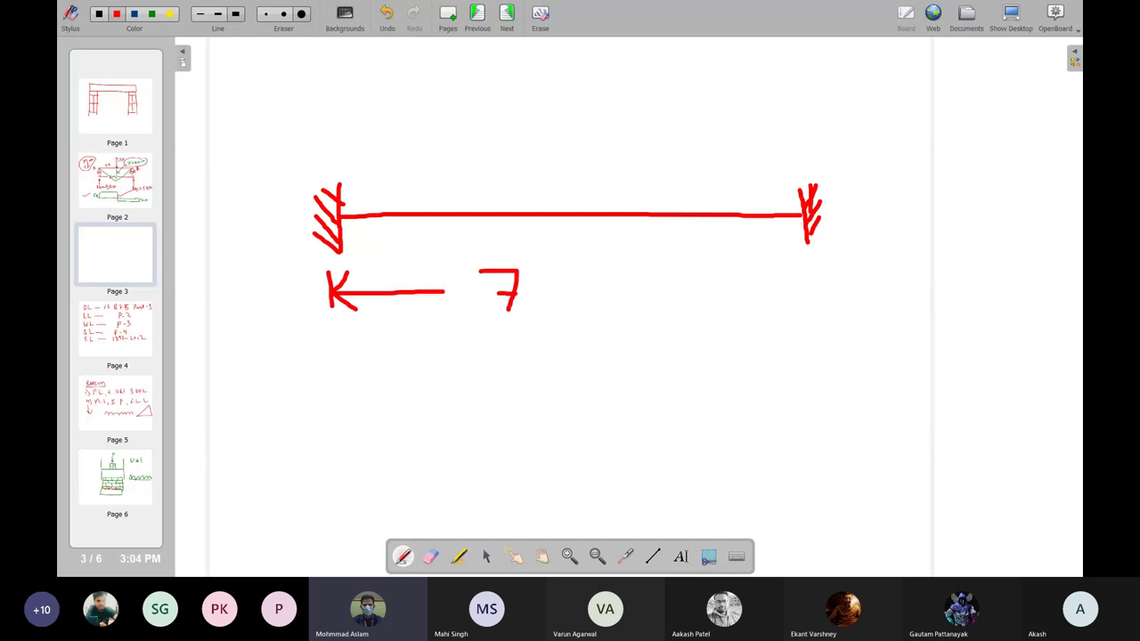
{"action": "left_click", "coordinate": [300, 14]}
{"action": "left_click_drag", "start_coordinate": [542, 223], "coordinate": [466, 301]}
{"action": "left_click", "coordinate": [403, 557]}
{"action": "left_click_drag", "start_coordinate": [476, 246], "coordinate": [485, 305]}
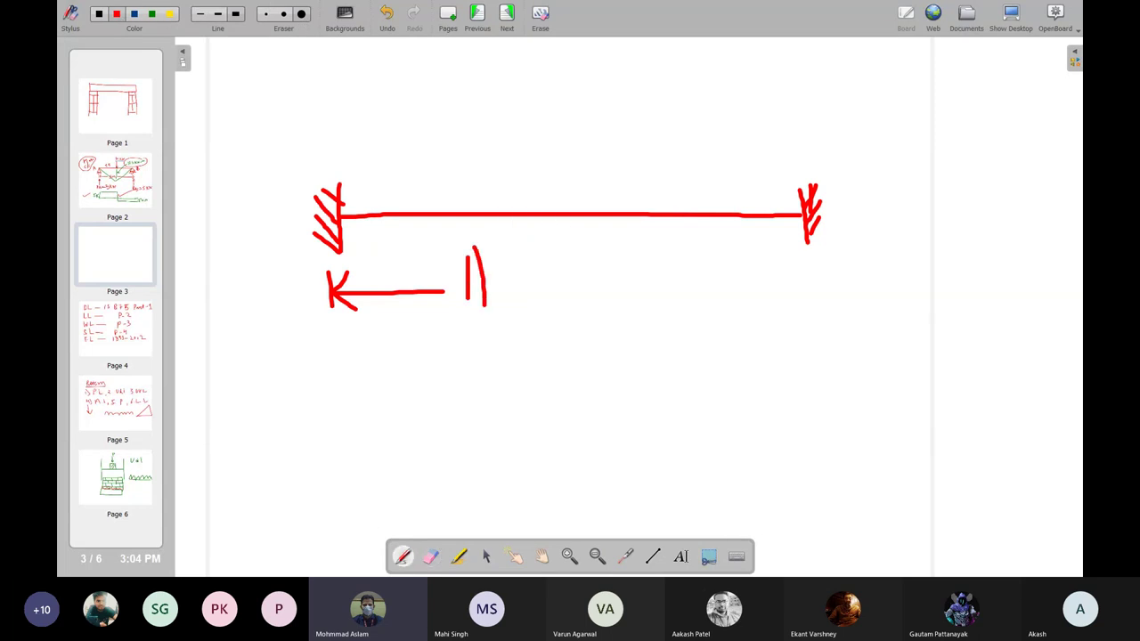
{"action": "mouse_move", "coordinate": [497, 259]}
{"action": "left_mouse_down"}
{"action": "mouse_move", "coordinate": [521, 266]}
{"action": "mouse_move", "coordinate": [520, 299]}
{"action": "left_mouse_up"}
{"action": "mouse_move", "coordinate": [510, 279]}
{"action": "left_mouse_down"}
{"action": "mouse_move", "coordinate": [572, 259]}
{"action": "mouse_move", "coordinate": [559, 295]}
{"action": "mouse_move", "coordinate": [656, 309]}
{"action": "mouse_move", "coordinate": [820, 282]}
{"action": "mouse_move", "coordinate": [781, 317]}
{"action": "left_mouse_up"}
Draw a central point-load arrow labelled 9.2 KN above the beam.
{"action": "left_click_drag", "start_coordinate": [561, 100], "coordinate": [571, 212]}
{"action": "left_click_drag", "start_coordinate": [559, 189], "coordinate": [573, 206]}
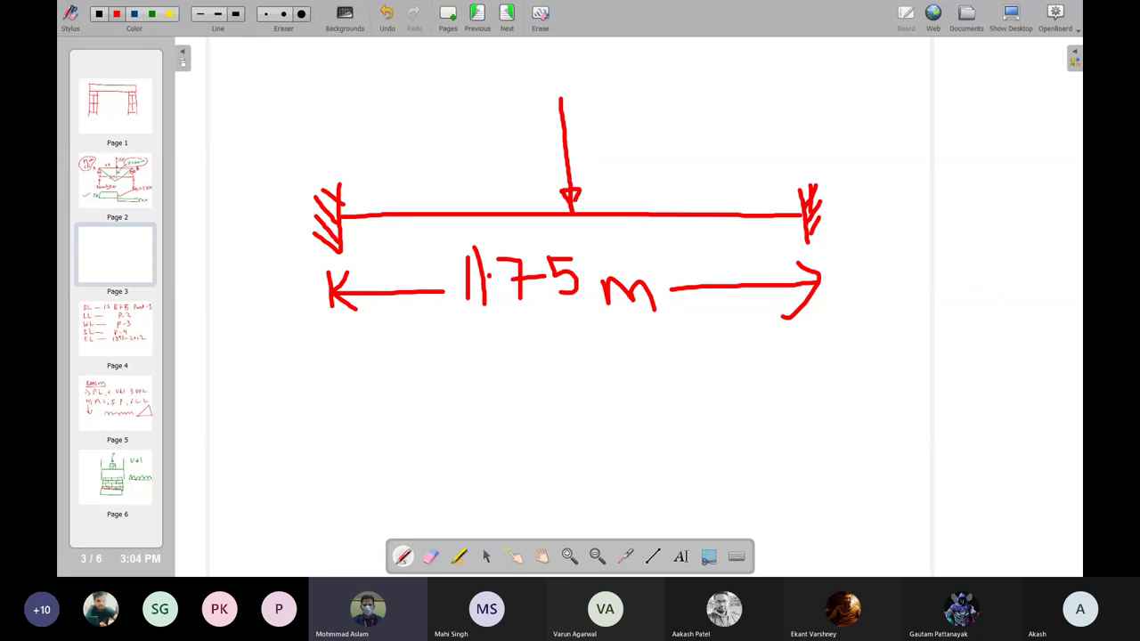
{"action": "mouse_move", "coordinate": [599, 66]}
{"action": "left_mouse_down"}
{"action": "mouse_move", "coordinate": [588, 96]}
{"action": "mouse_move", "coordinate": [603, 116]}
{"action": "left_mouse_up"}
{"action": "mouse_move", "coordinate": [630, 69]}
{"action": "left_mouse_down"}
{"action": "mouse_move", "coordinate": [636, 98]}
{"action": "mouse_move", "coordinate": [669, 101]}
{"action": "left_mouse_up"}
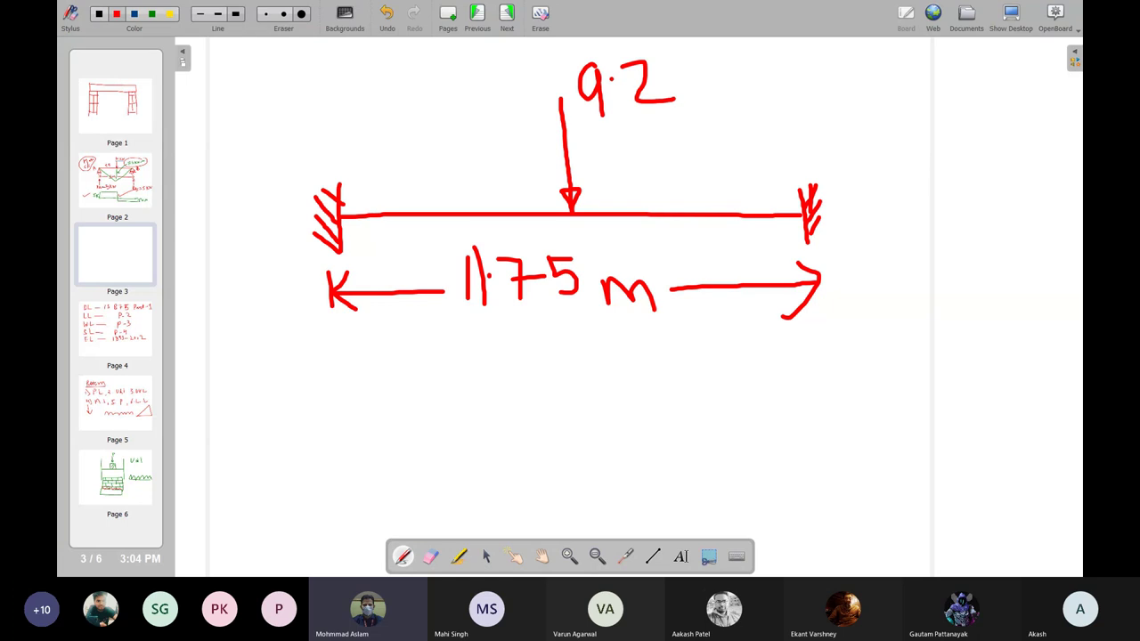
{"action": "mouse_move", "coordinate": [694, 62]}
{"action": "left_mouse_down"}
{"action": "mouse_move", "coordinate": [694, 114]}
{"action": "mouse_move", "coordinate": [694, 85]}
{"action": "mouse_move", "coordinate": [721, 100]}
{"action": "mouse_move", "coordinate": [750, 59]}
{"action": "left_mouse_up"}
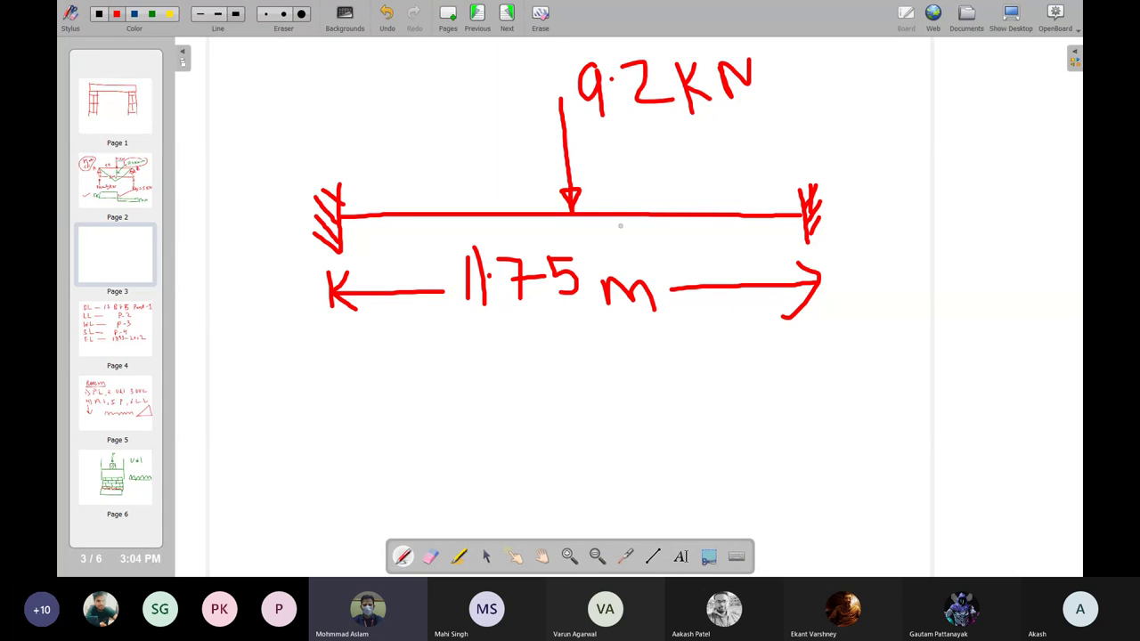
Write the section notes M. Conc, D=300 mm and W=230 mm beside the beam.
{"action": "mouse_move", "coordinate": [886, 87]}
{"action": "left_mouse_down"}
{"action": "mouse_move", "coordinate": [886, 150]}
{"action": "mouse_move", "coordinate": [924, 156]}
{"action": "left_mouse_up"}
{"action": "mouse_move", "coordinate": [973, 96]}
{"action": "left_mouse_down"}
{"action": "mouse_move", "coordinate": [983, 160]}
{"action": "mouse_move", "coordinate": [1002, 133]}
{"action": "mouse_move", "coordinate": [1029, 156]}
{"action": "mouse_move", "coordinate": [1056, 153]}
{"action": "left_mouse_up"}
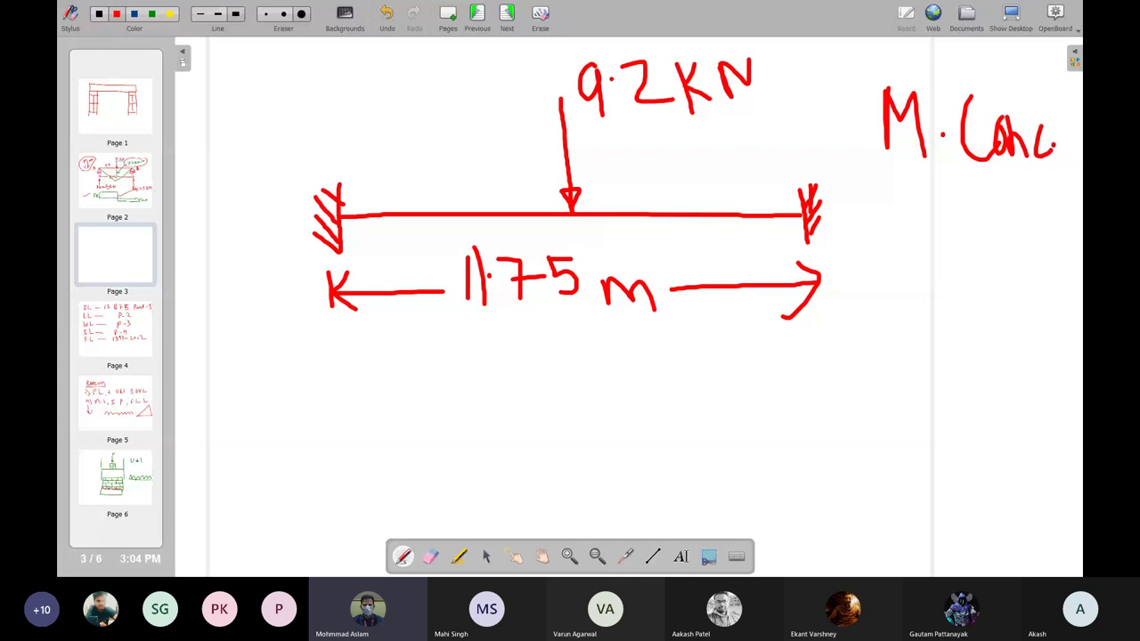
{"action": "mouse_move", "coordinate": [884, 194]}
{"action": "left_mouse_down"}
{"action": "mouse_move", "coordinate": [886, 242]}
{"action": "mouse_move", "coordinate": [926, 217]}
{"action": "mouse_move", "coordinate": [939, 229]}
{"action": "left_mouse_up"}
{"action": "mouse_move", "coordinate": [947, 192]}
{"action": "left_mouse_down"}
{"action": "mouse_move", "coordinate": [980, 207]}
{"action": "mouse_move", "coordinate": [967, 242]}
{"action": "mouse_move", "coordinate": [1008, 233]}
{"action": "mouse_move", "coordinate": [1013, 213]}
{"action": "mouse_move", "coordinate": [1076, 227]}
{"action": "mouse_move", "coordinate": [1079, 242]}
{"action": "left_mouse_up"}
{"action": "left_click", "coordinate": [1026, 216]}
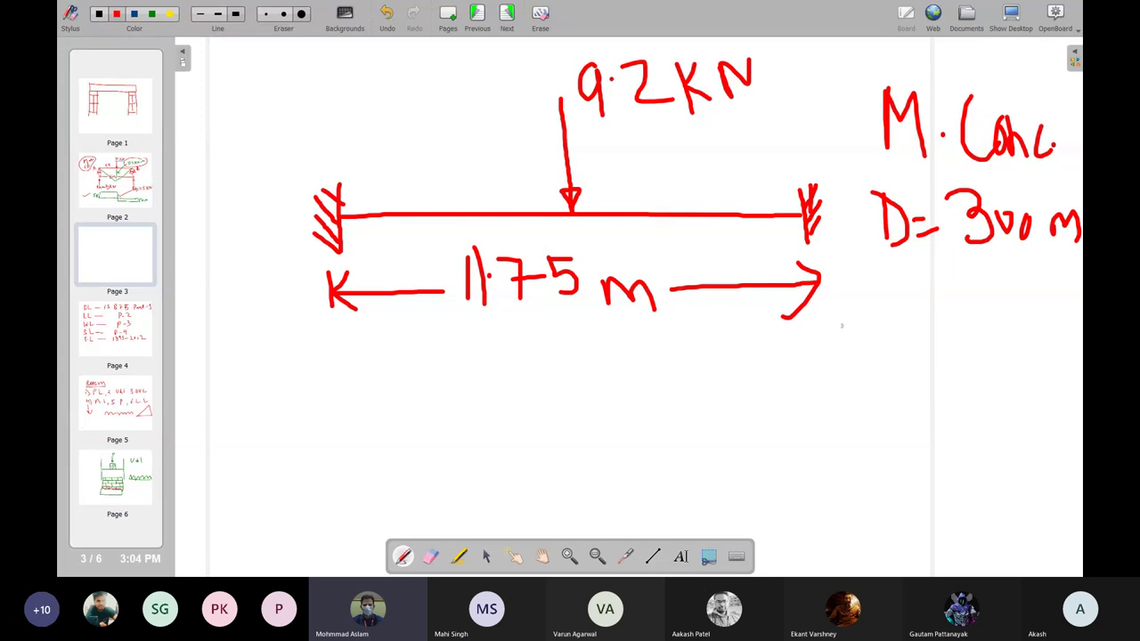
{"action": "left_click_drag", "start_coordinate": [868, 280], "coordinate": [924, 267]}
{"action": "mouse_move", "coordinate": [949, 298]}
{"action": "left_mouse_down"}
{"action": "mouse_move", "coordinate": [970, 292]}
{"action": "mouse_move", "coordinate": [985, 311]}
{"action": "mouse_move", "coordinate": [1000, 301]}
{"action": "left_mouse_up"}
{"action": "mouse_move", "coordinate": [1008, 281]}
{"action": "left_mouse_down"}
{"action": "mouse_move", "coordinate": [1025, 283]}
{"action": "mouse_move", "coordinate": [1011, 313]}
{"action": "left_mouse_up"}
{"action": "mouse_move", "coordinate": [1033, 285]}
{"action": "left_mouse_down"}
{"action": "mouse_move", "coordinate": [1038, 301]}
{"action": "mouse_move", "coordinate": [1047, 284]}
{"action": "mouse_move", "coordinate": [1081, 282]}
{"action": "left_mouse_up"}
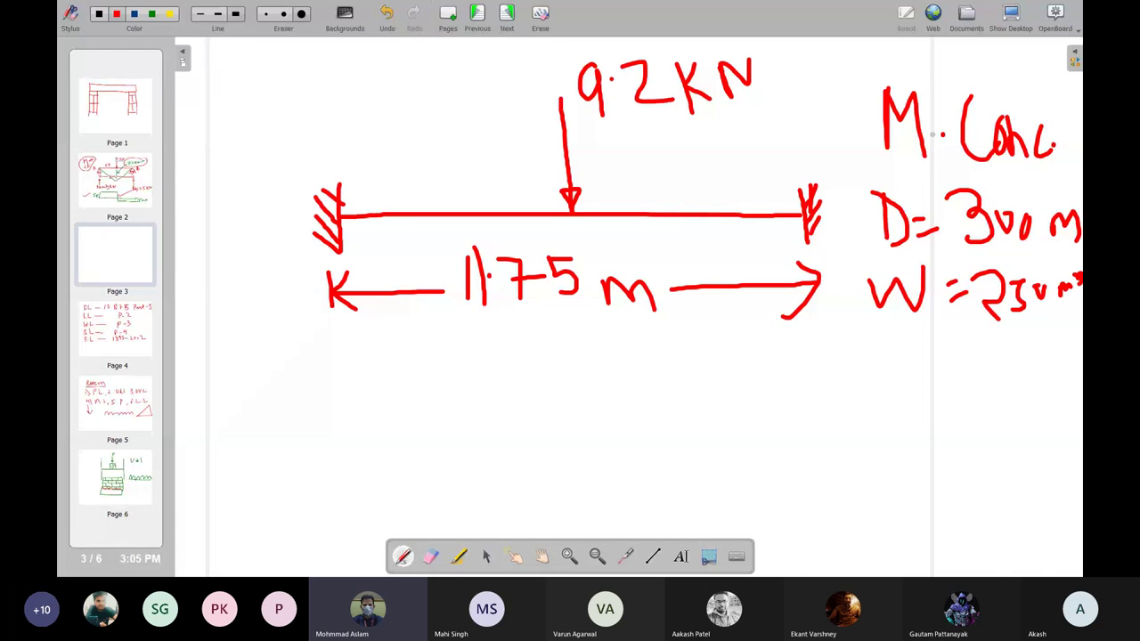
Underline 9.2 KN and 1.75 m, point to the left fixed support, then hide the whiteboard.
{"action": "left_click_drag", "start_coordinate": [621, 125], "coordinate": [789, 119]}
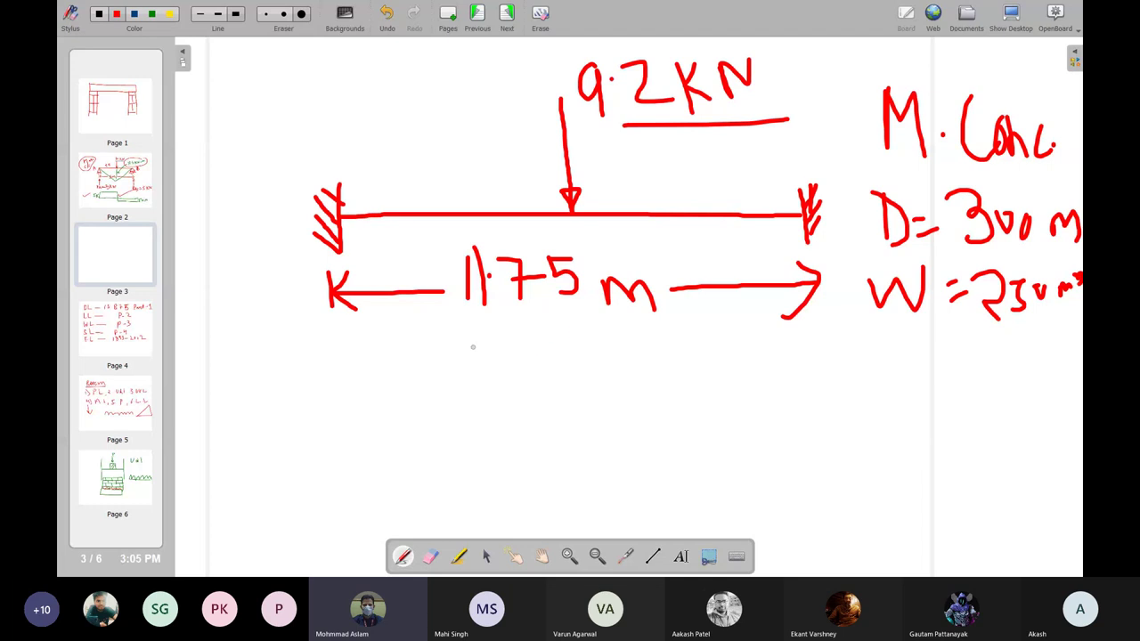
{"action": "left_click_drag", "start_coordinate": [459, 348], "coordinate": [568, 341]}
{"action": "left_click_drag", "start_coordinate": [319, 177], "coordinate": [289, 142]}
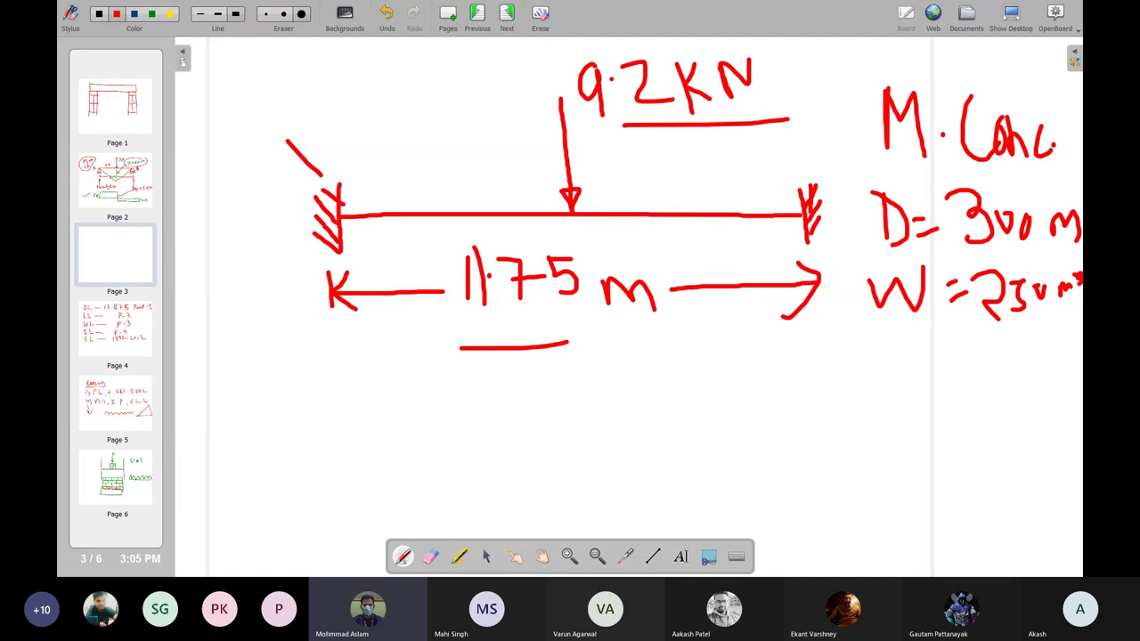
{"action": "key", "text": "ctrl+shift+h"}
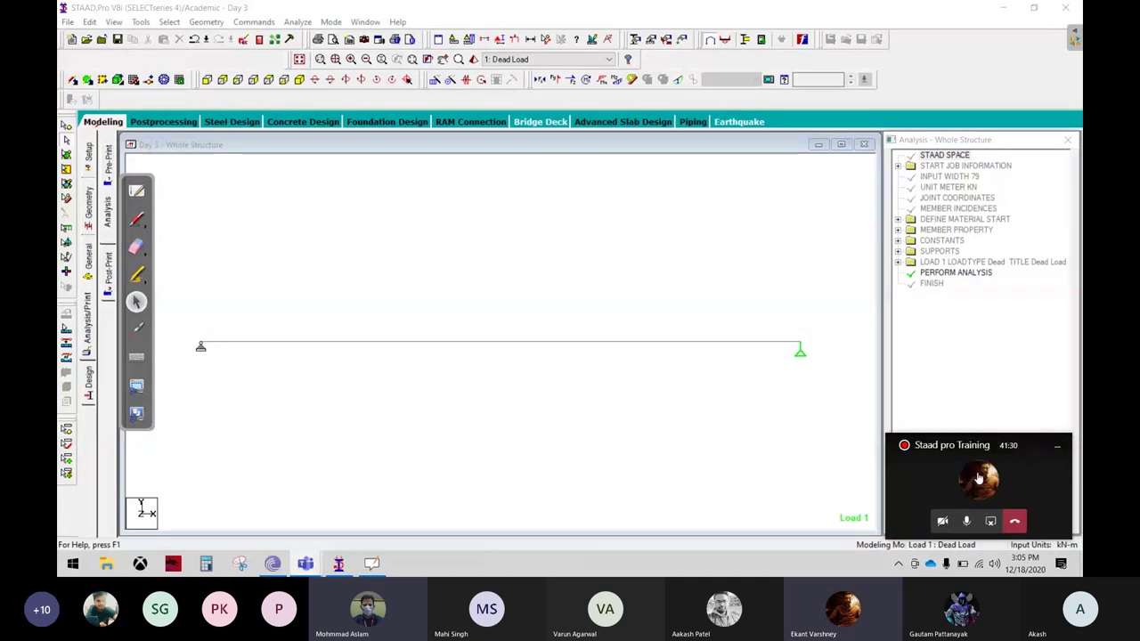
Minimise the meeting window and switch back to the page 3 fixed-beam sketch.
{"action": "key", "text": "alt+Tab"}
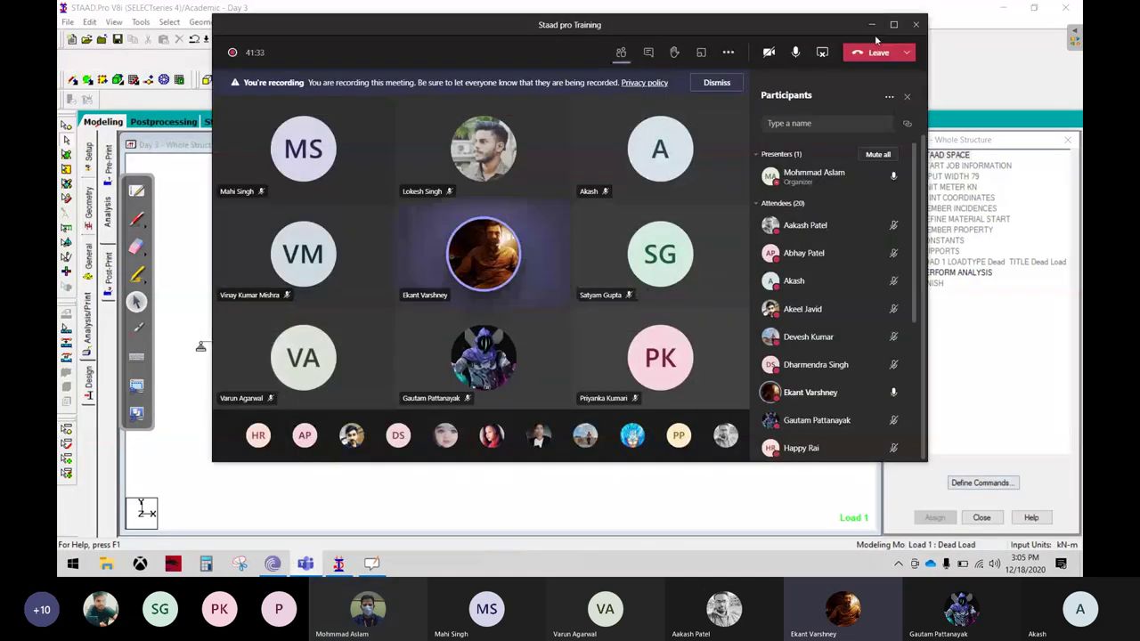
{"action": "left_click", "coordinate": [872, 24]}
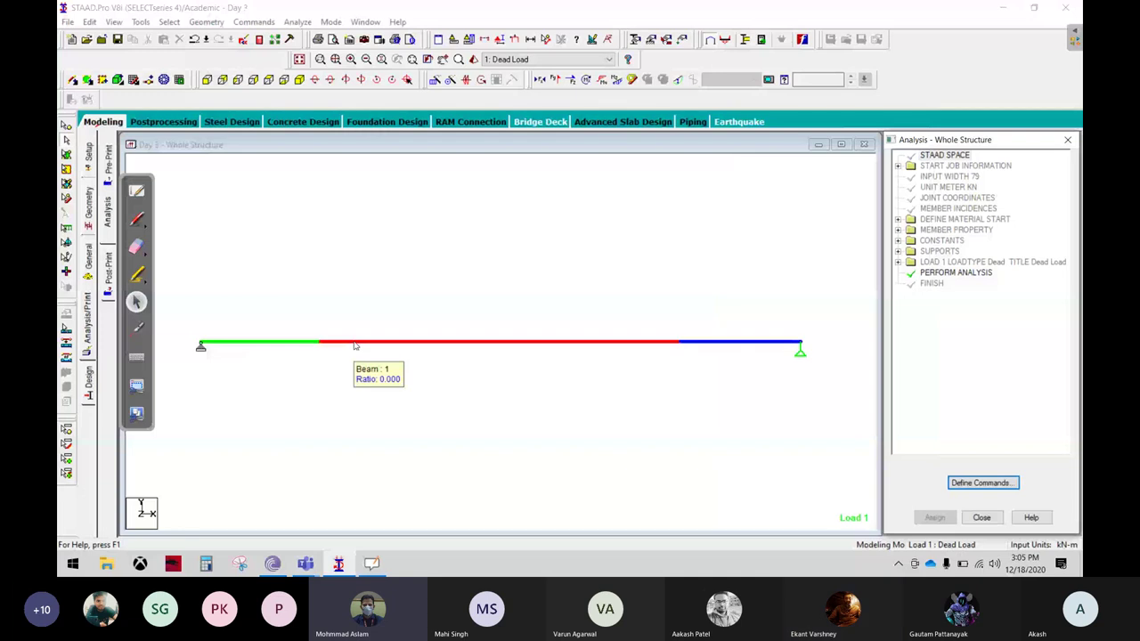
{"action": "left_click", "coordinate": [358, 362]}
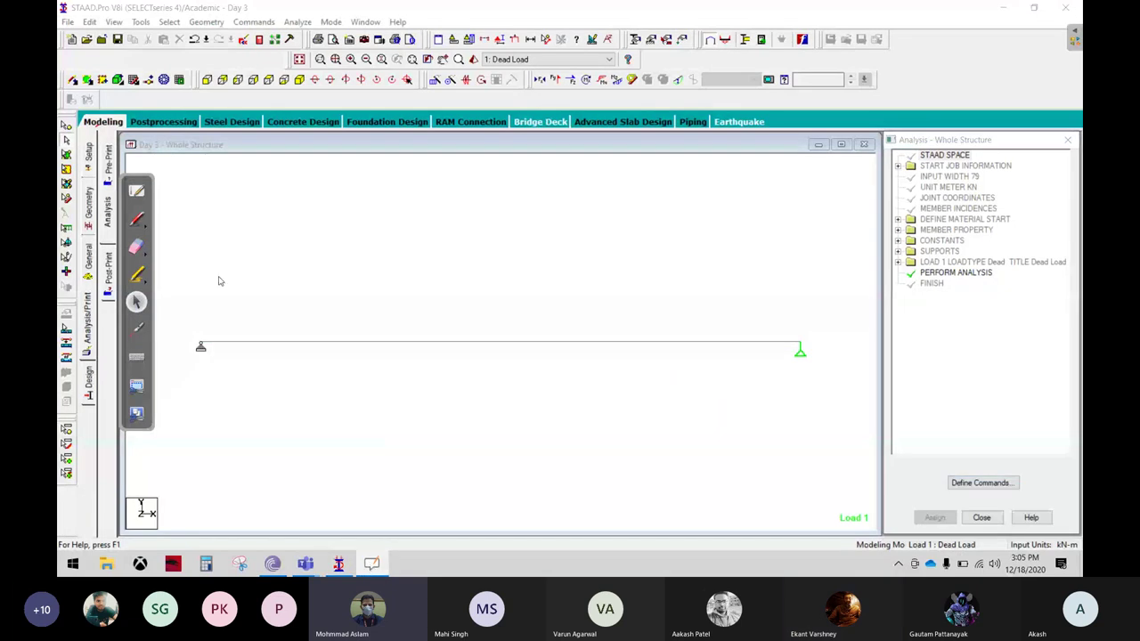
{"action": "left_click", "coordinate": [136, 191]}
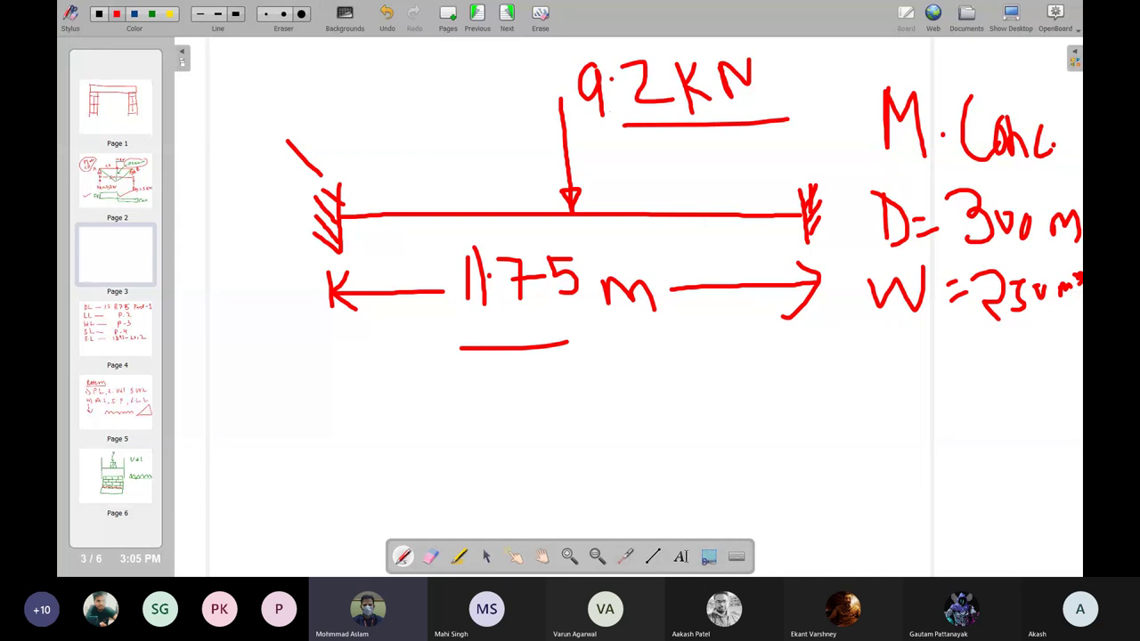
Set the ink to green and hide the whiteboard to reveal the STAAD.Pro Day 3 model.
{"action": "left_click", "coordinate": [152, 13]}
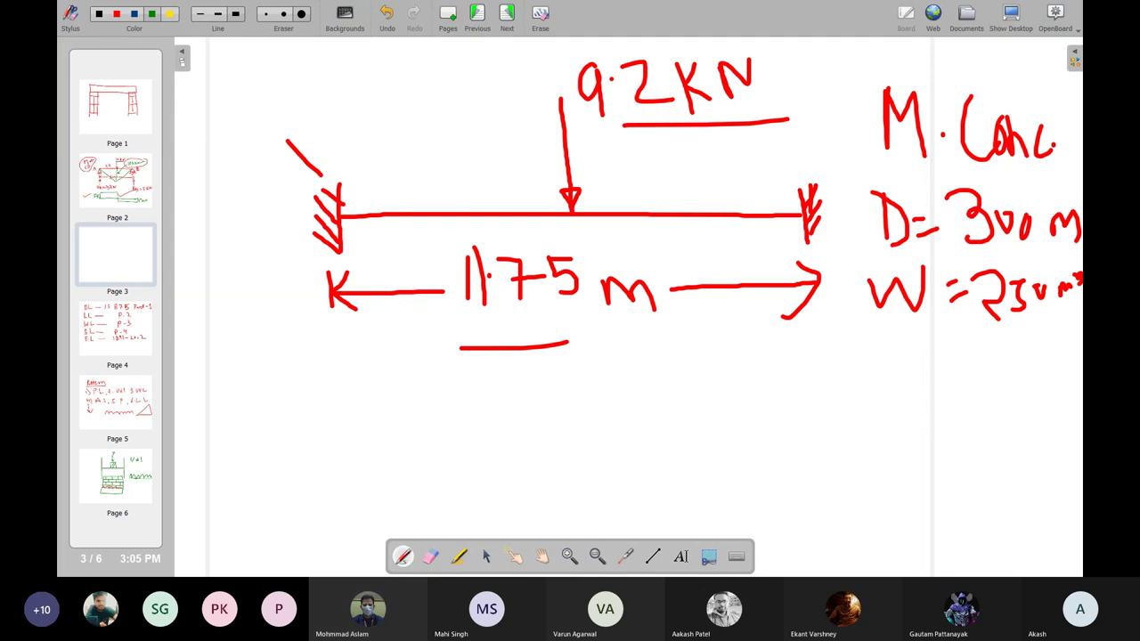
{"action": "left_click", "coordinate": [1010, 12]}
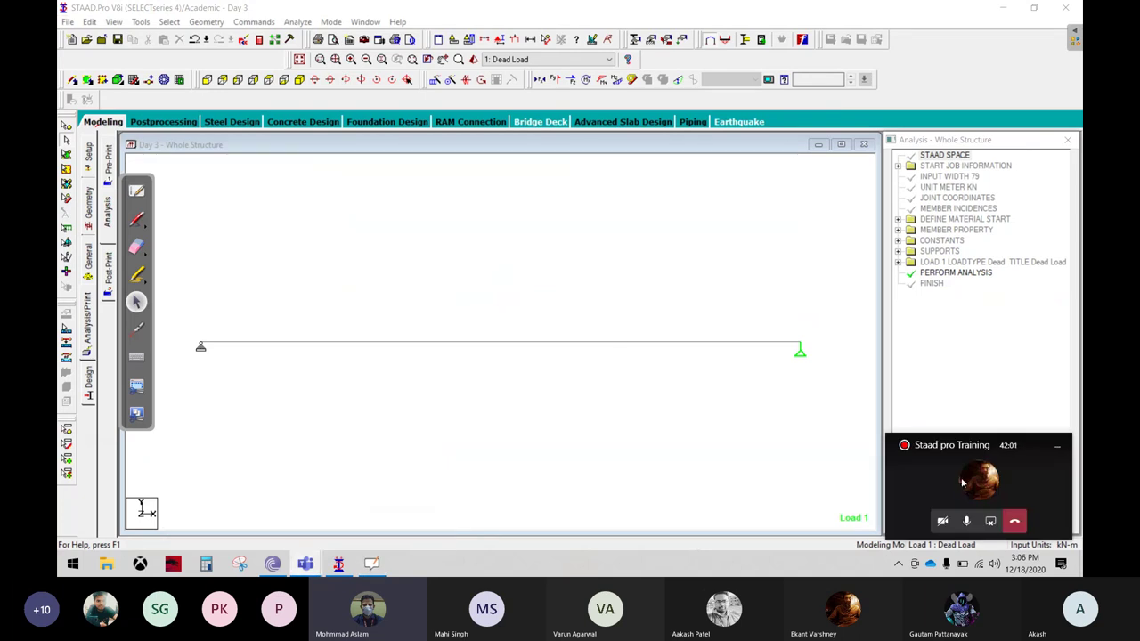
Restore the 'Staad pro Training' Teams meeting window, showing the participants list with 1 presenter and 20 attendees.
{"action": "left_click", "coordinate": [961, 481]}
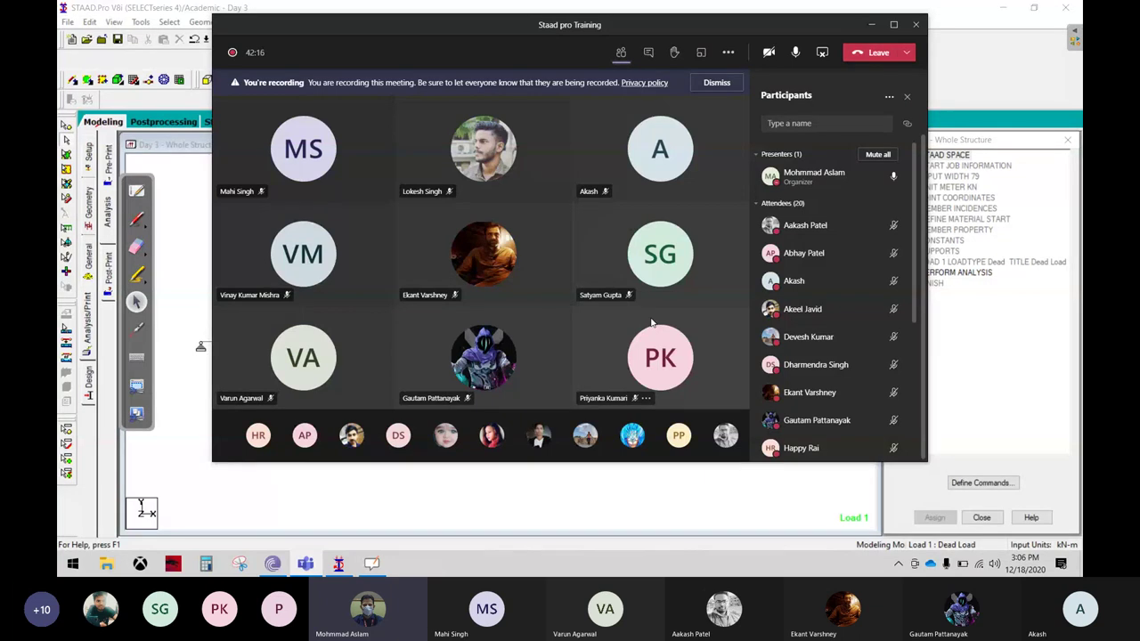
{"action": "mouse_move", "coordinate": [660, 151]}
{"action": "left_click", "coordinate": [728, 51]}
{"action": "left_click", "coordinate": [889, 96]}
{"action": "left_click", "coordinate": [888, 96]}
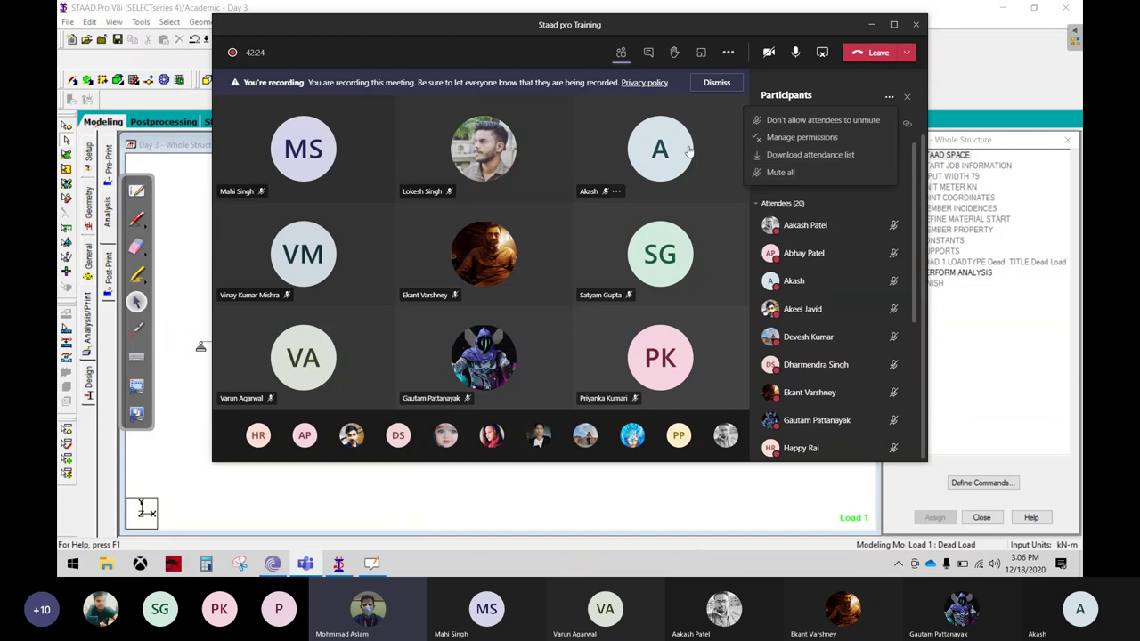
{"action": "left_click", "coordinate": [733, 74]}
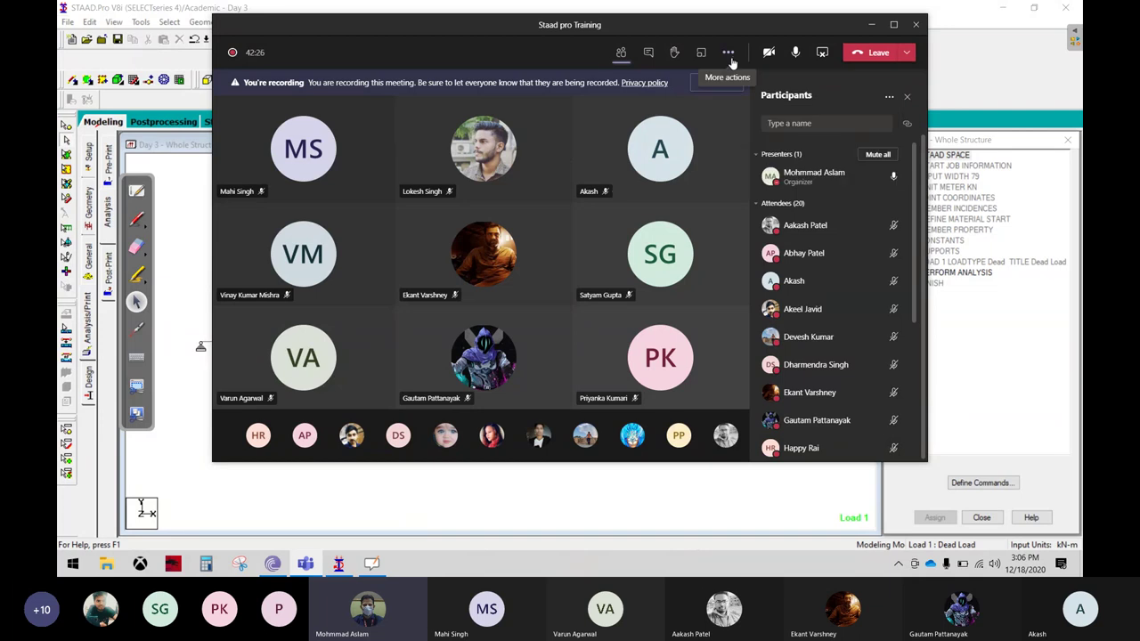